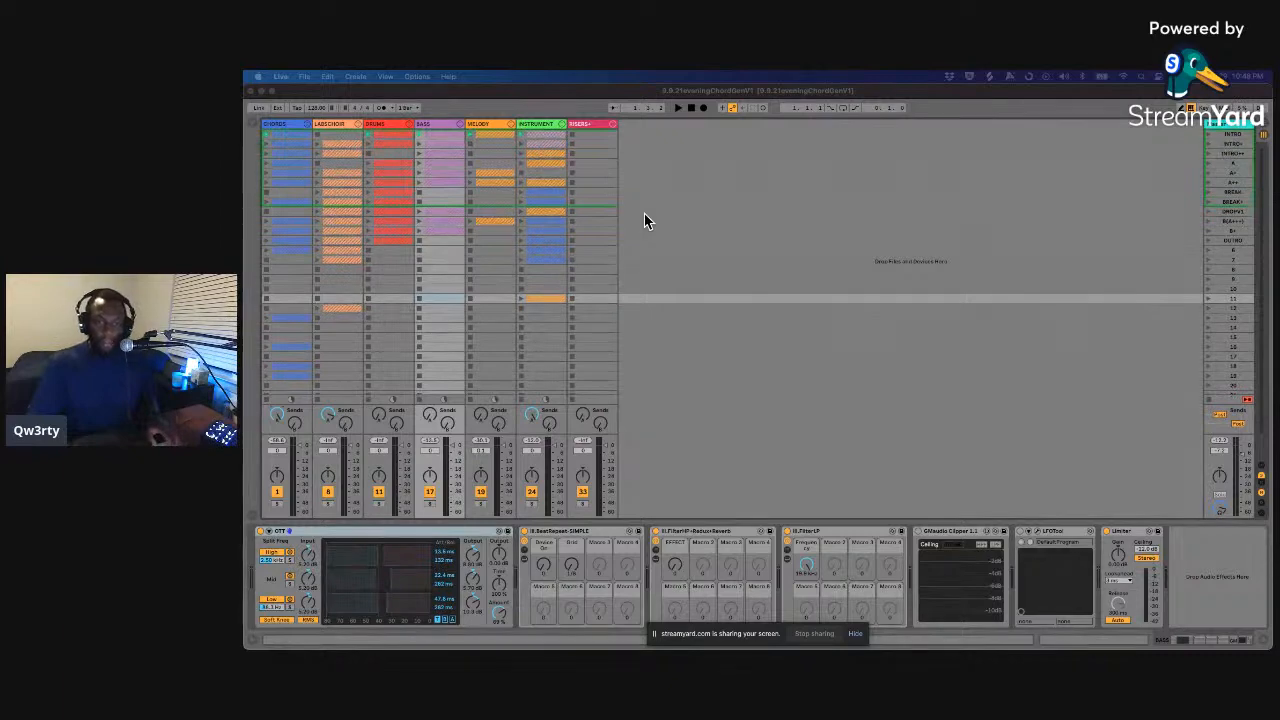
- Expand the CHORDS group and select the first INTROKEYS clip on the CHORDGEN track
left_click(306, 128)
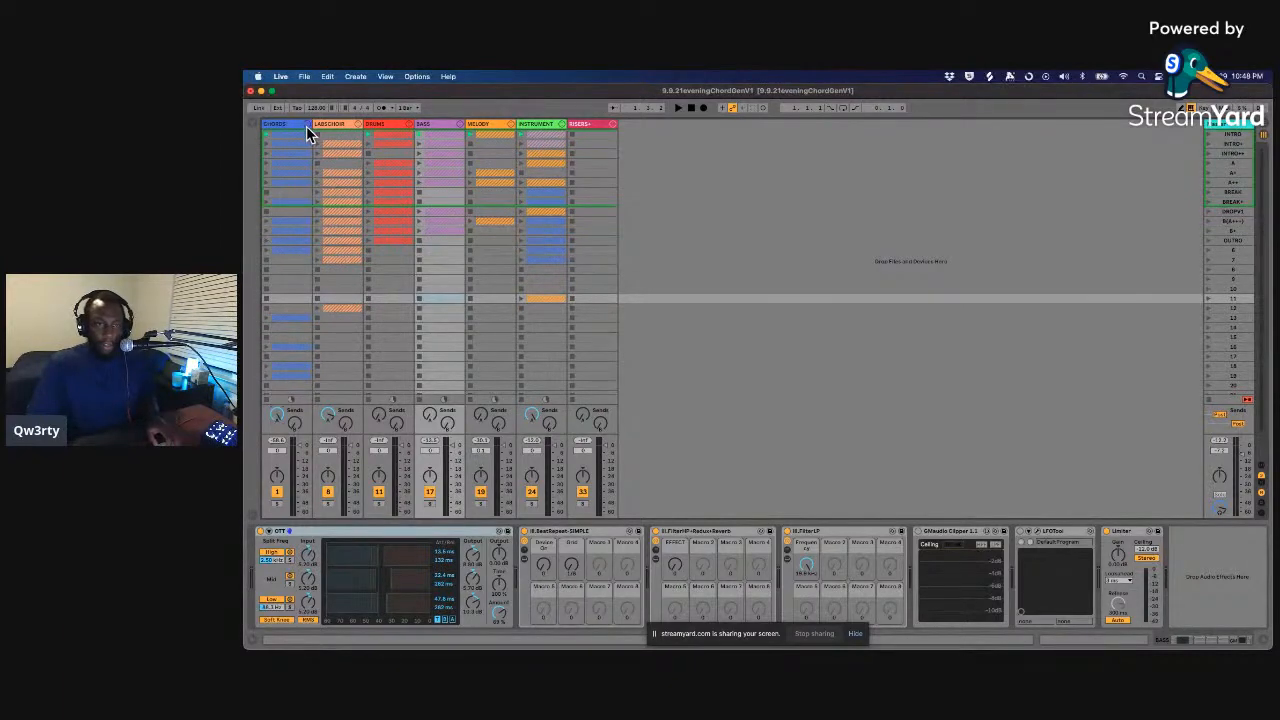
left_click(308, 124)
left_click(384, 140)
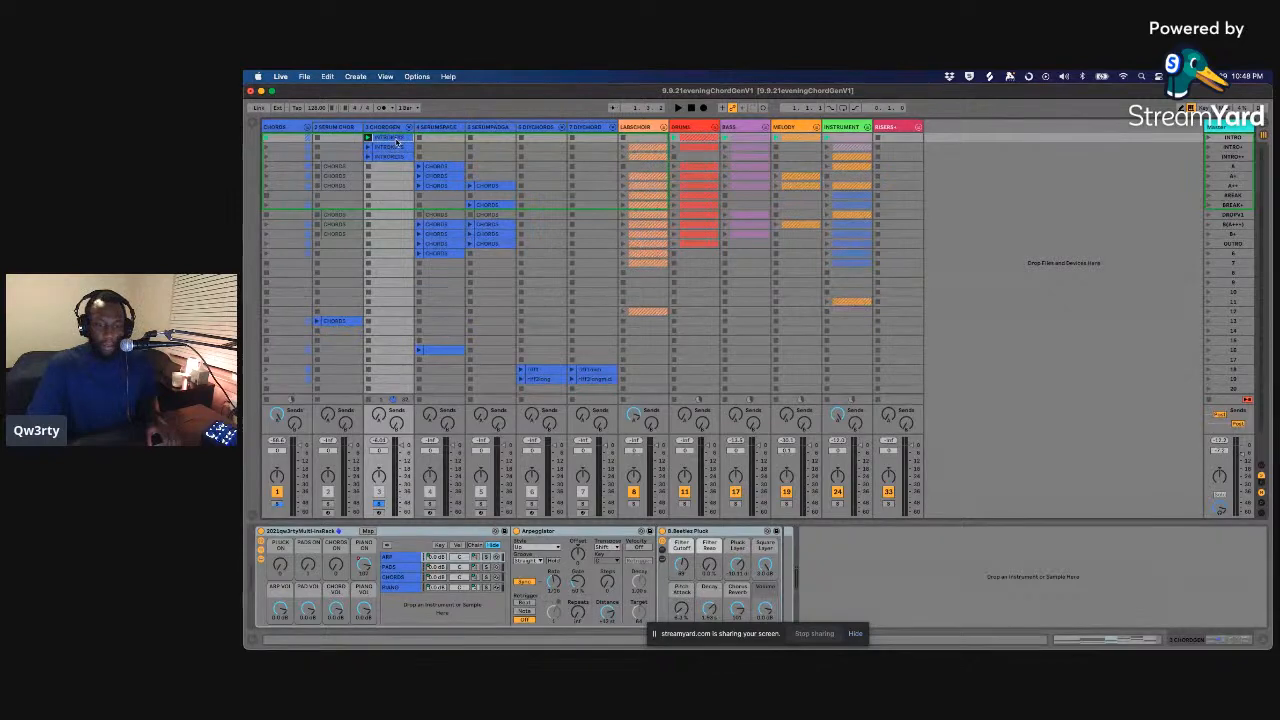
right_click(364, 568)
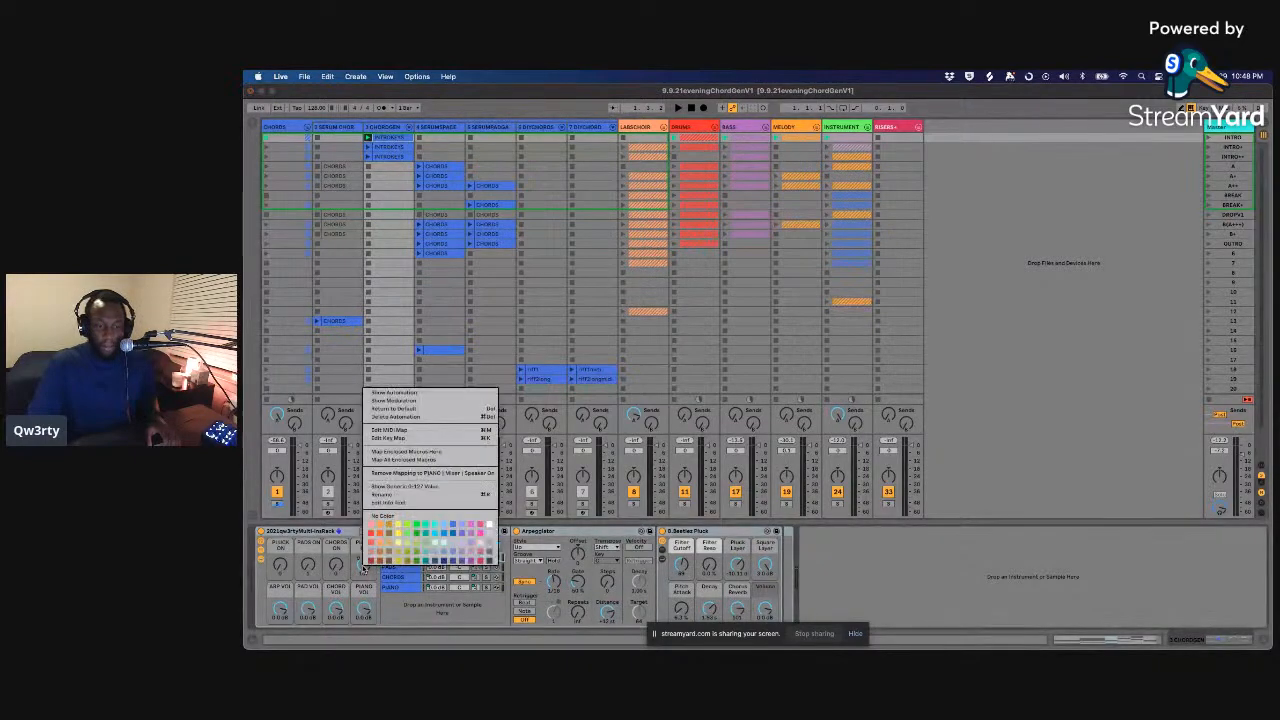
left_click(394, 352)
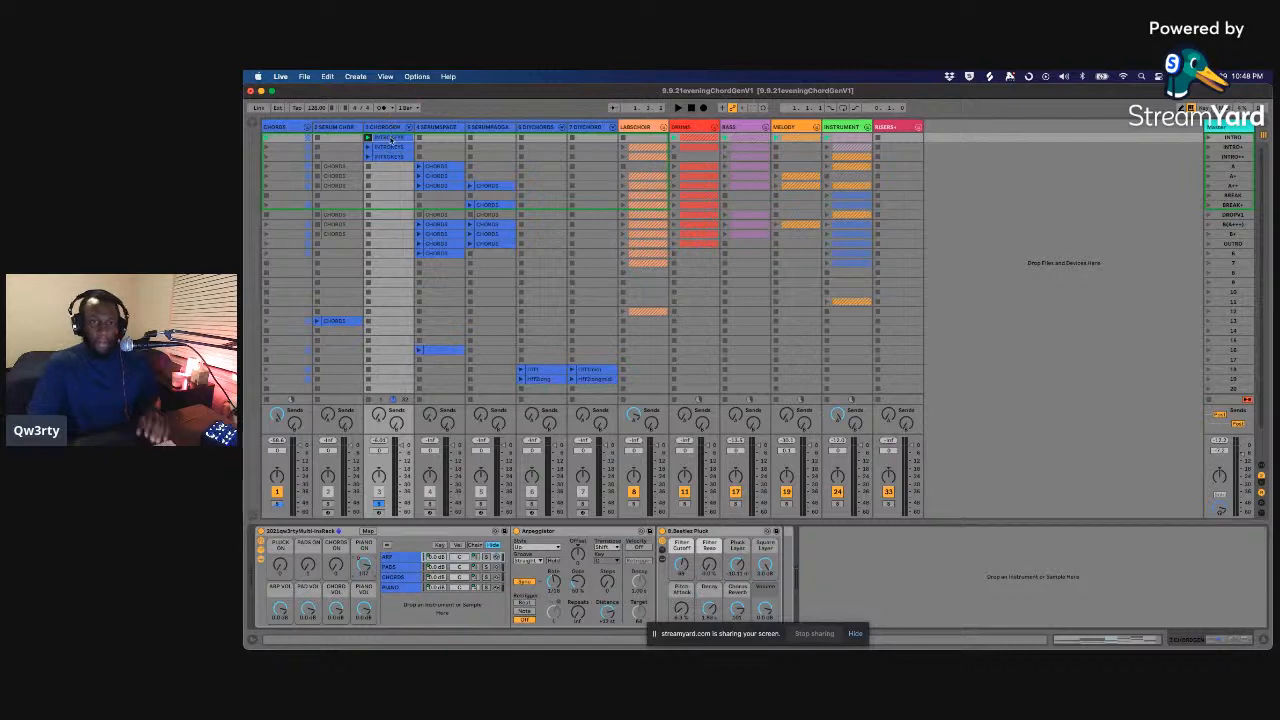
- Open the INTROKEYS clip's notes and examine its chords in an enlarged note editor
double_click(390, 145)
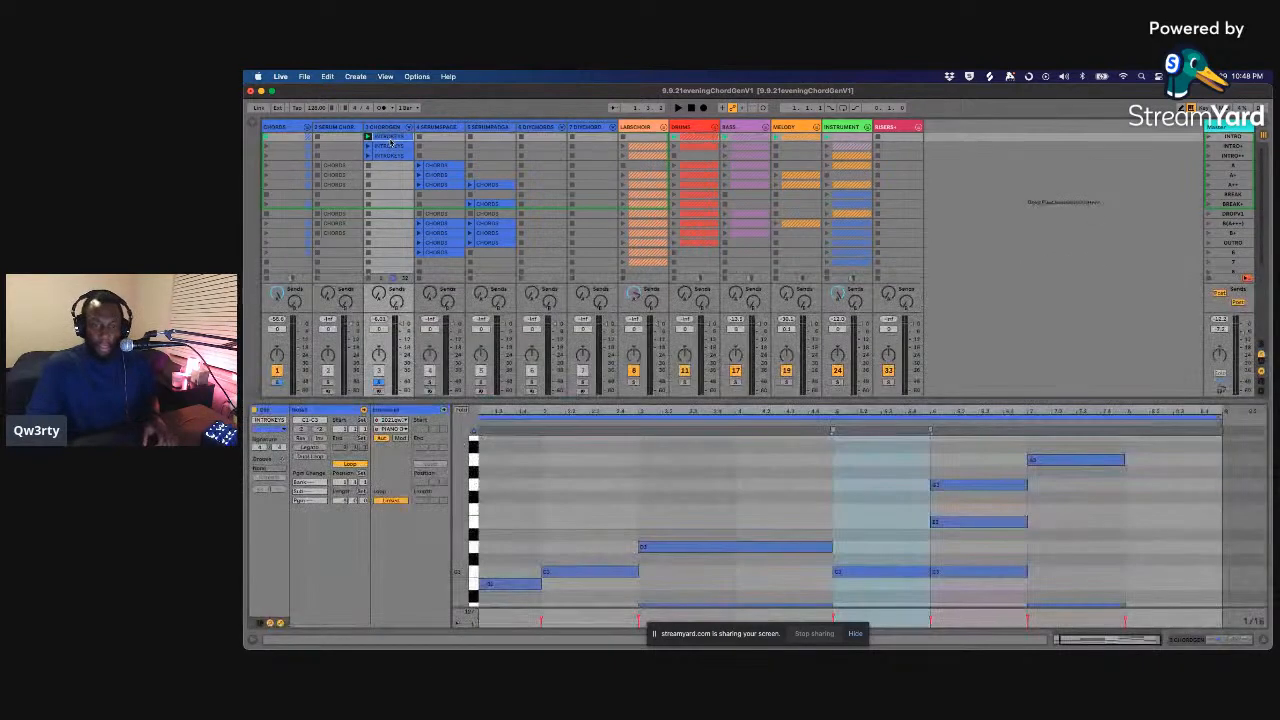
scroll(688, 553, "down", 4)
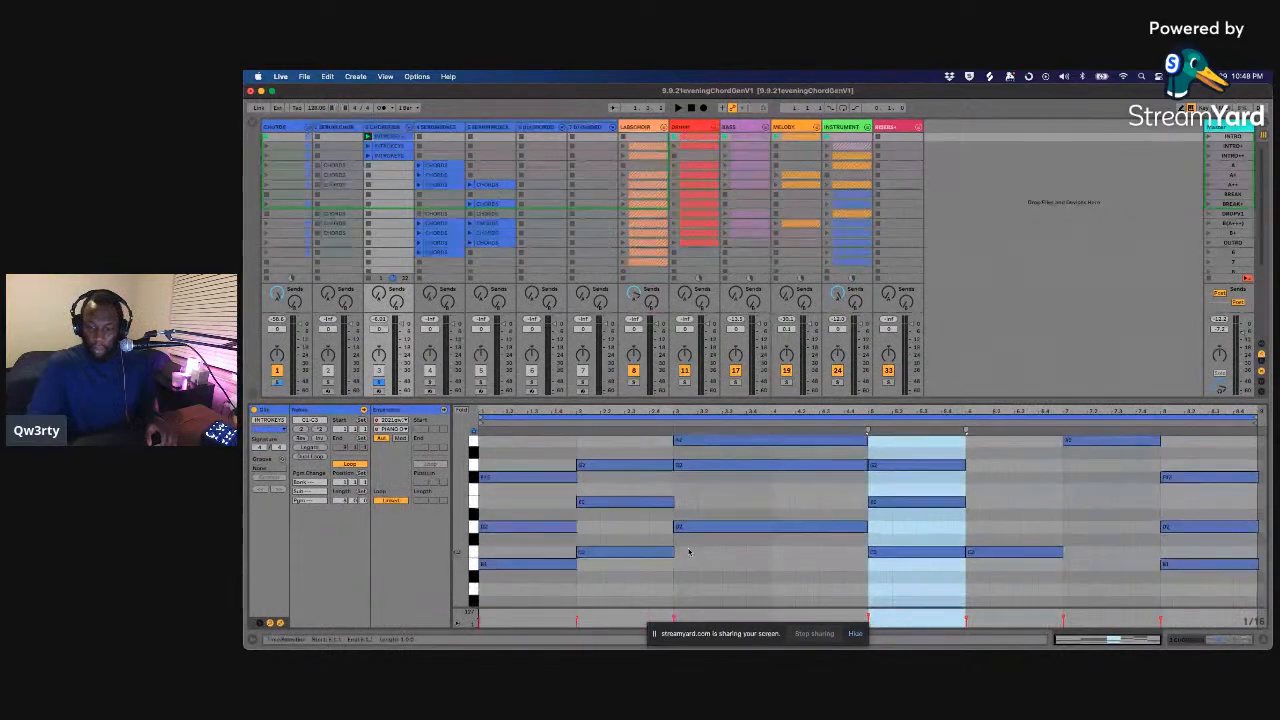
left_click_drag(652, 400, 653, 302)
scroll(685, 440, "up", 5)
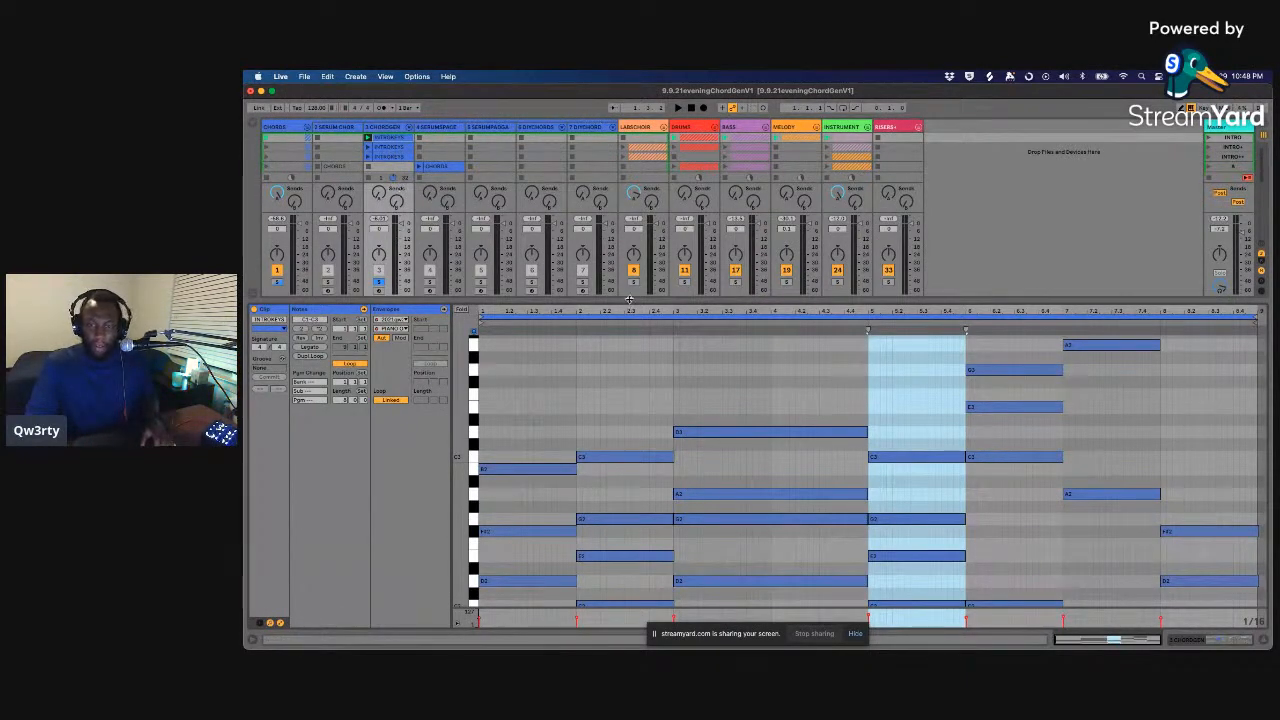
left_click_drag(630, 301, 641, 420)
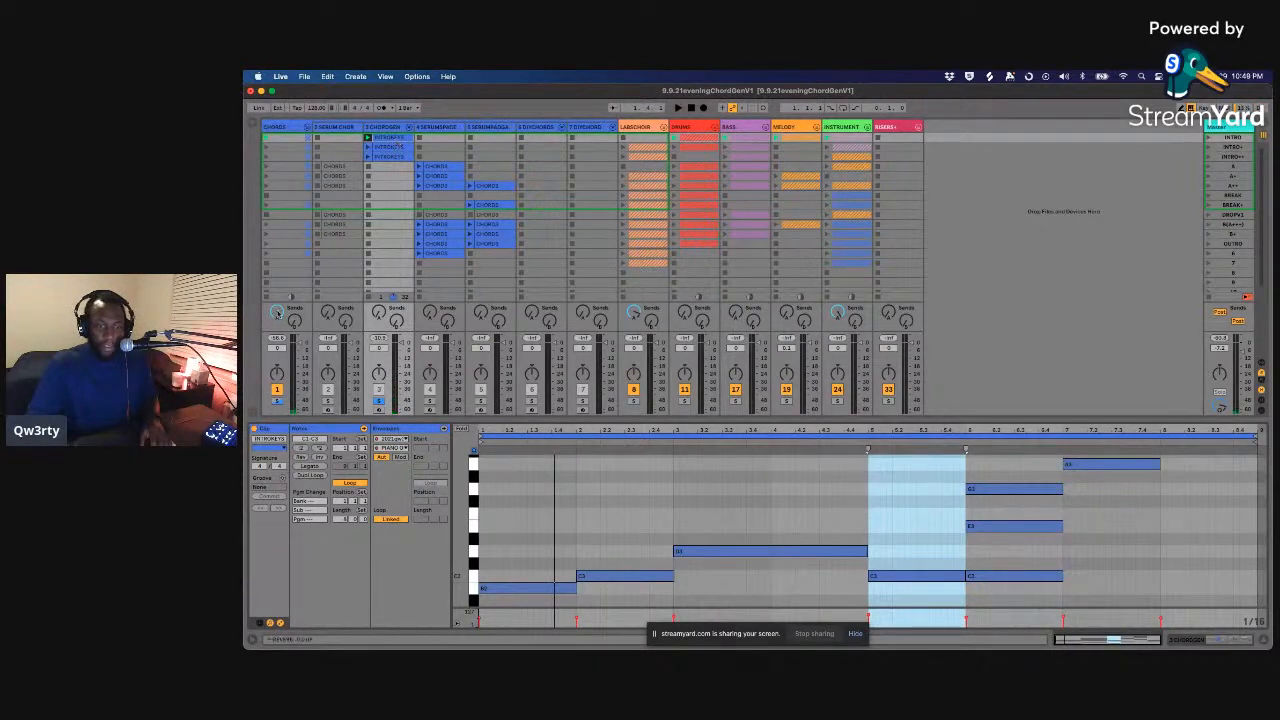
- Turn the CHORDS group's first send and the Fade macro of its Knob 1 Fade to Grey rack fully down
left_click_drag(279, 312, 280, 313)
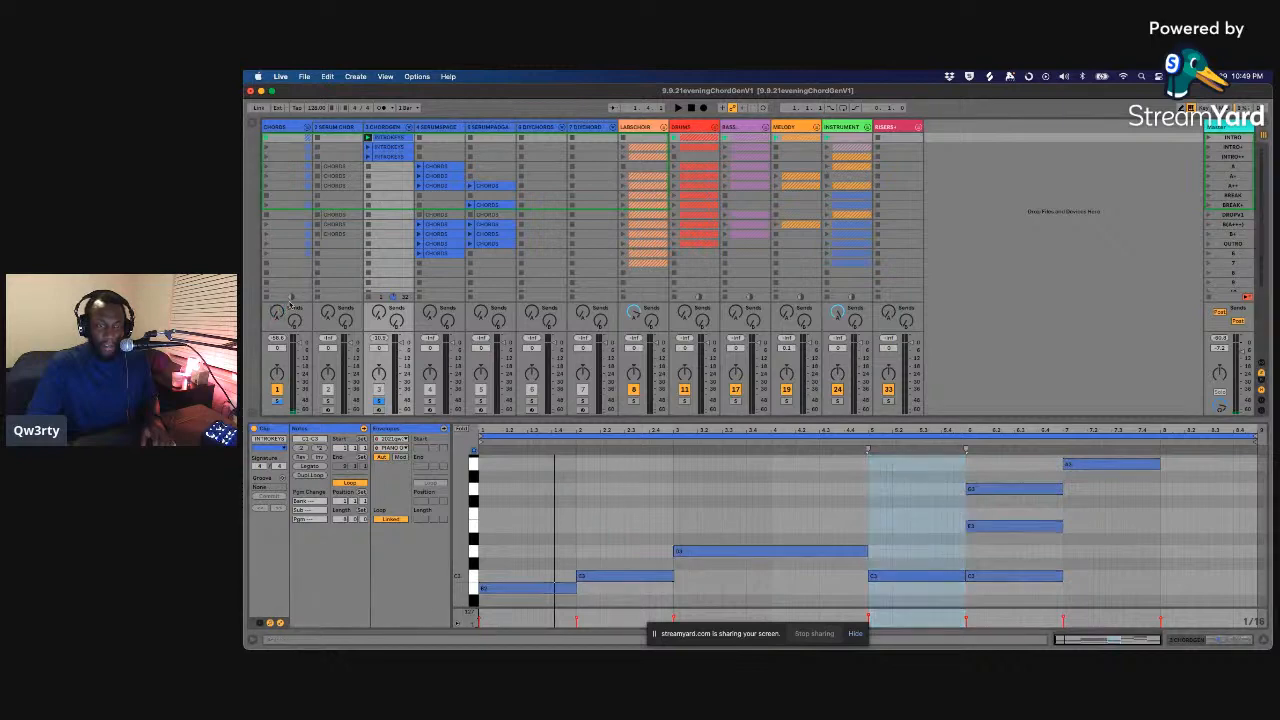
key("shift+Tab")
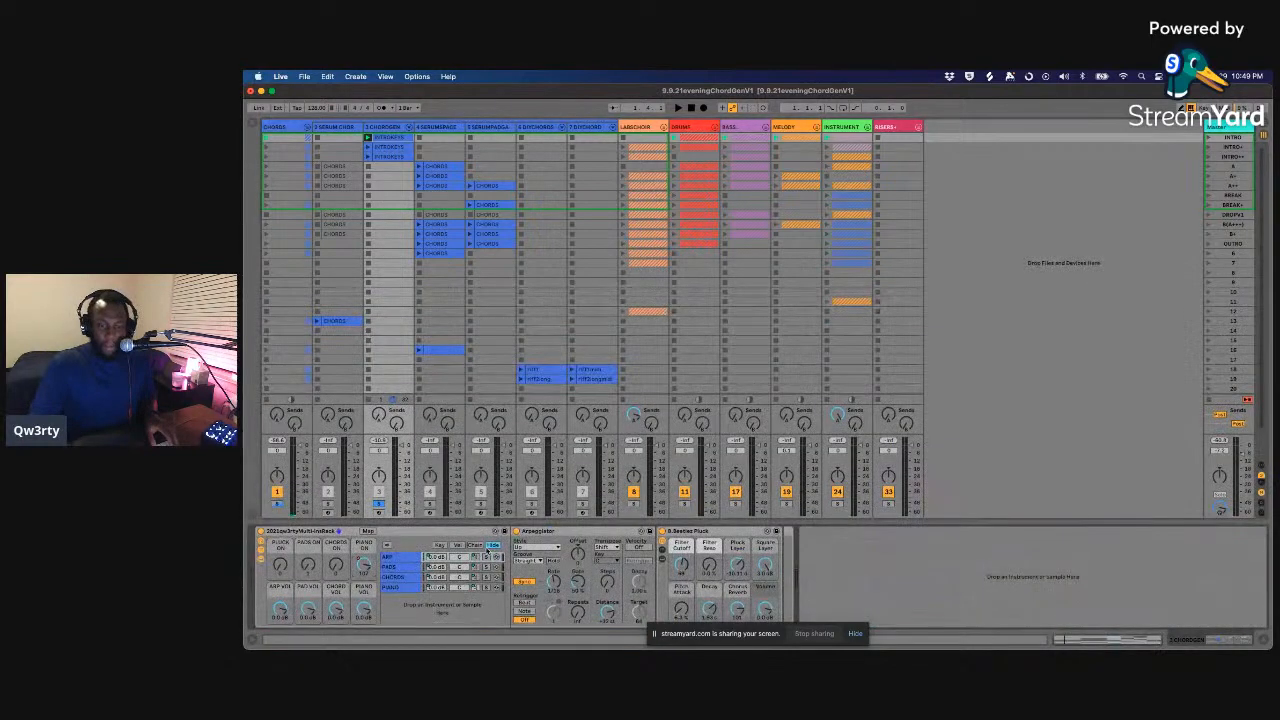
left_click(292, 128)
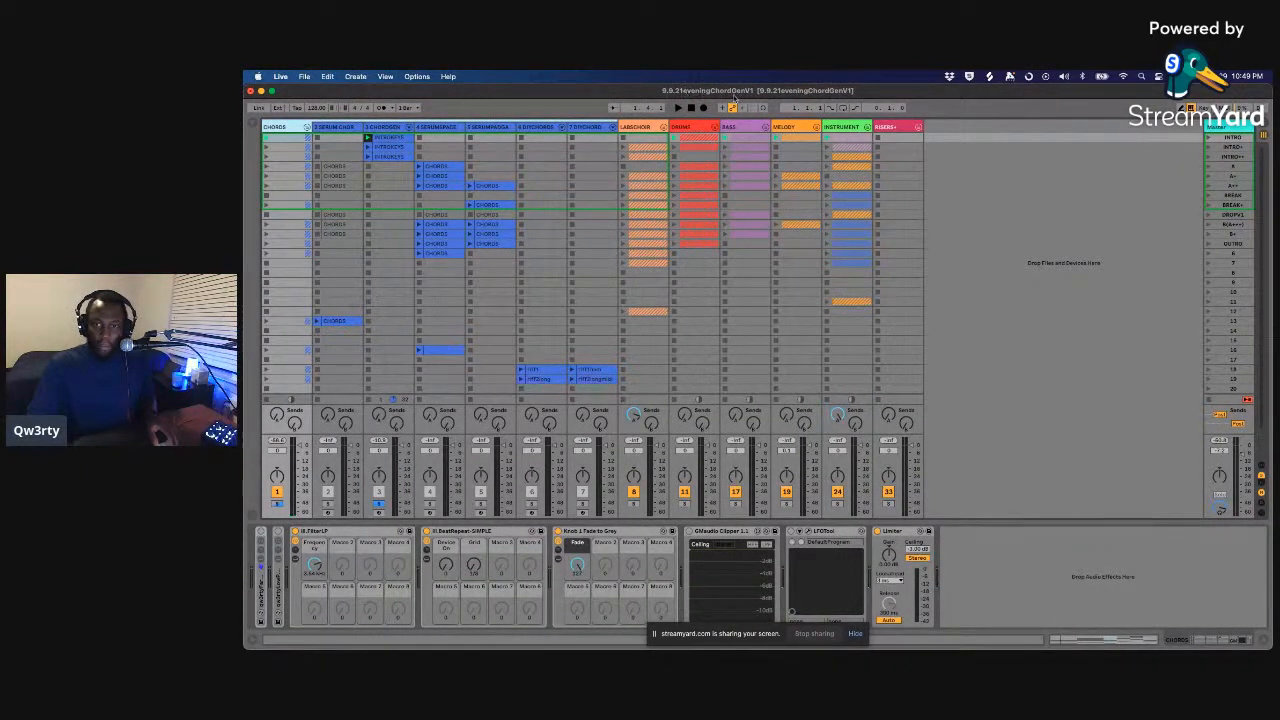
scroll(740, 167, "down", 3)
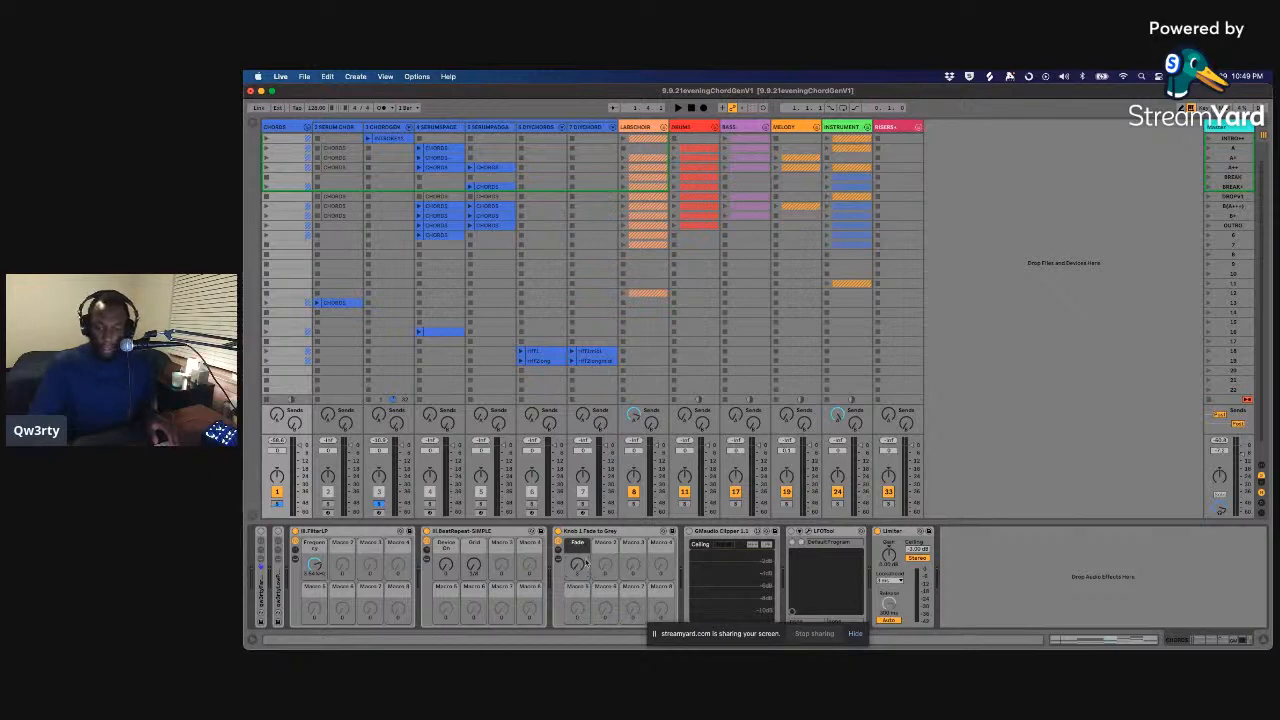
left_click(602, 532)
left_click(577, 567)
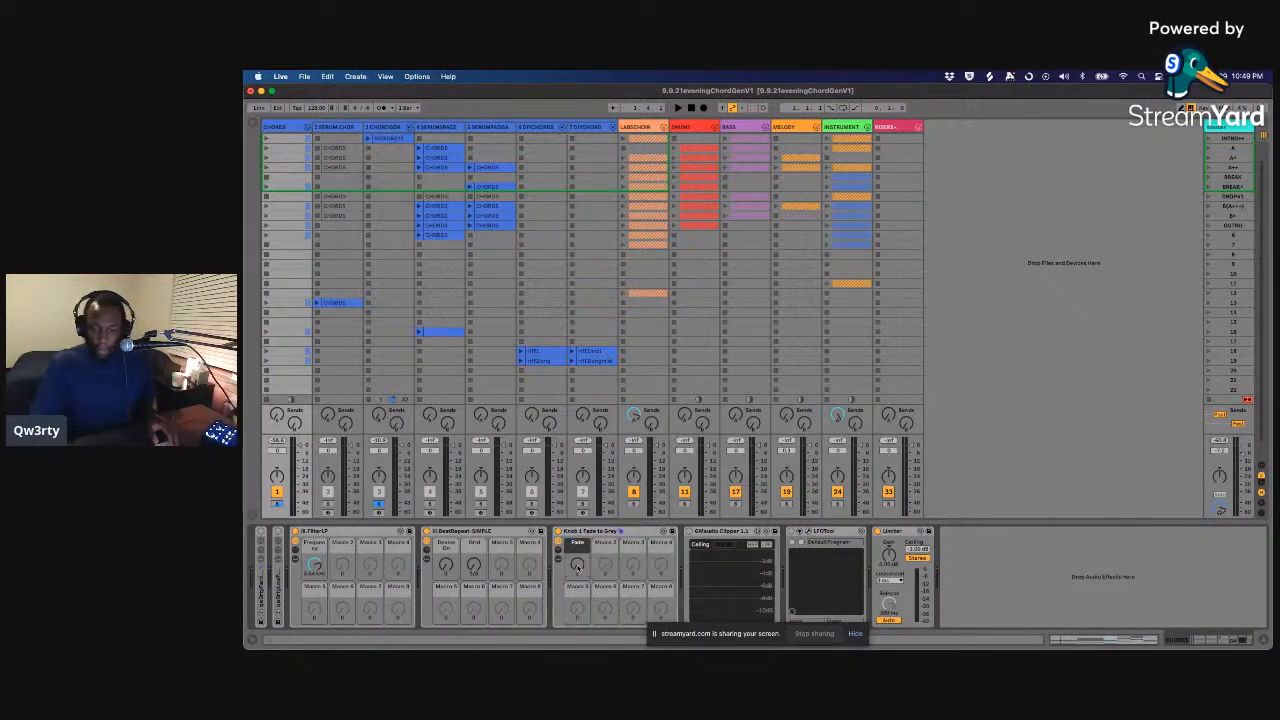
scroll(496, 329, "up", 2)
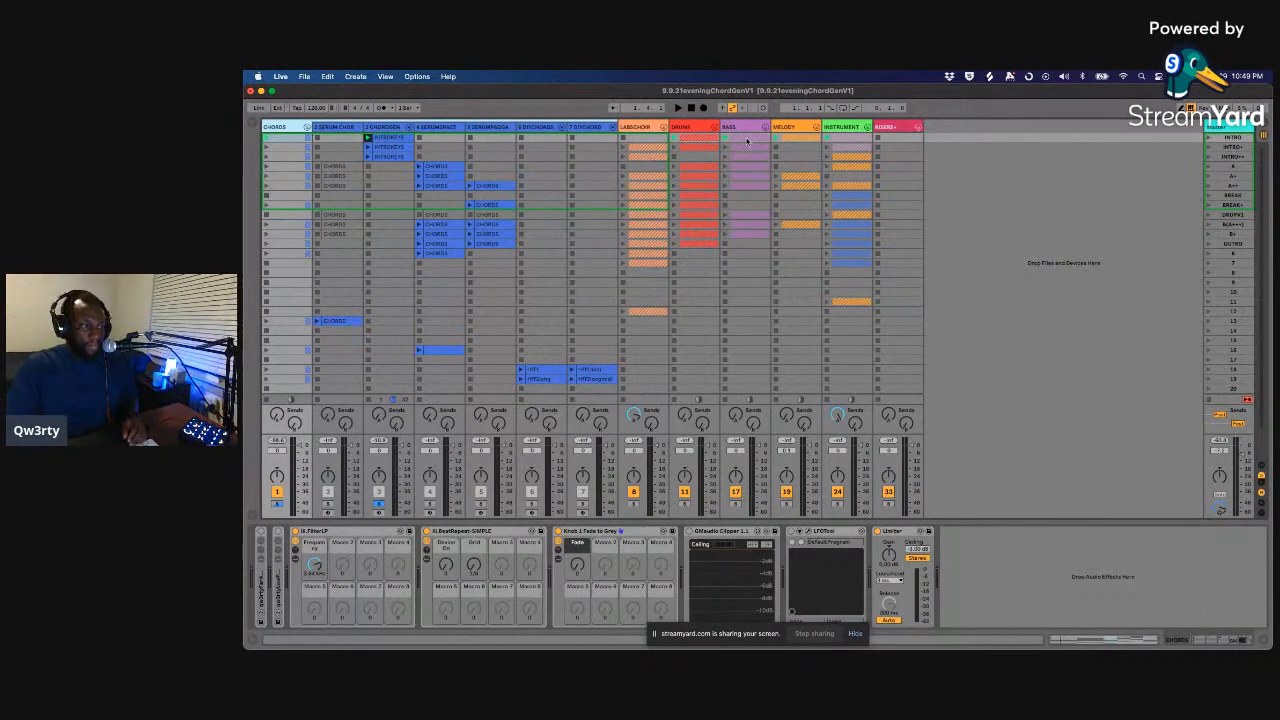
scroll(503, 188, "down", 3)
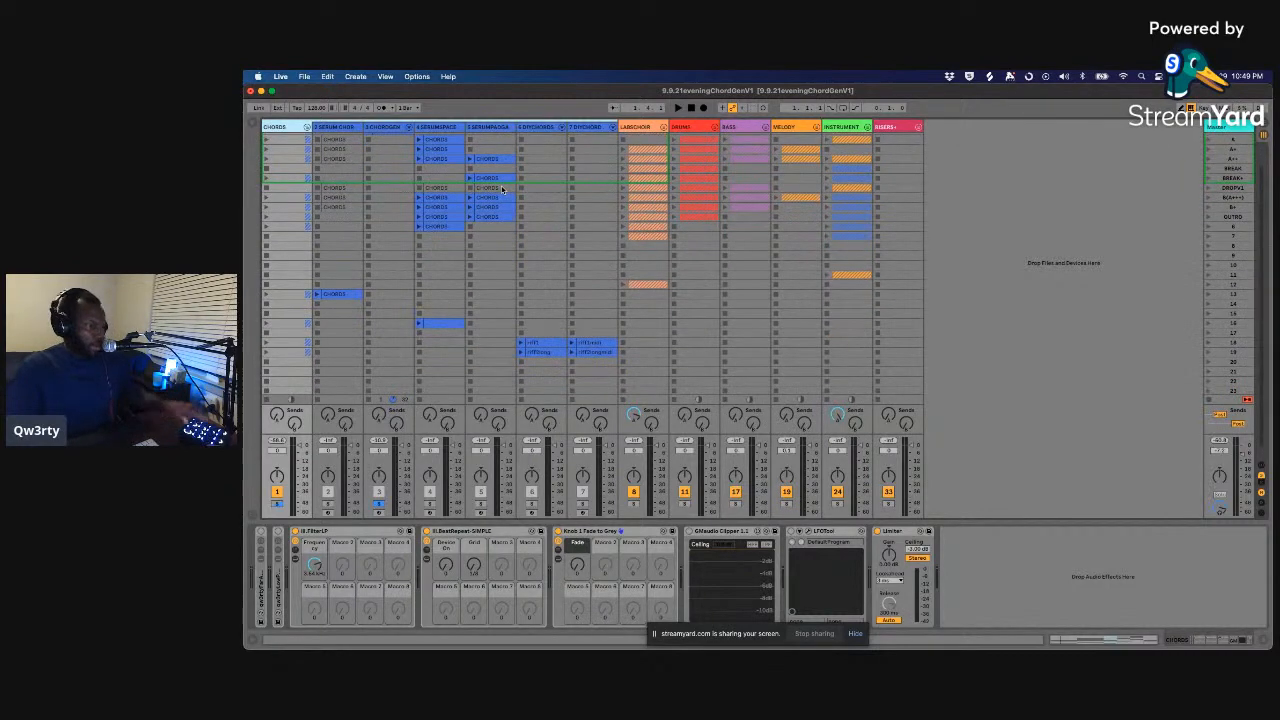
scroll(503, 188, "down", 1)
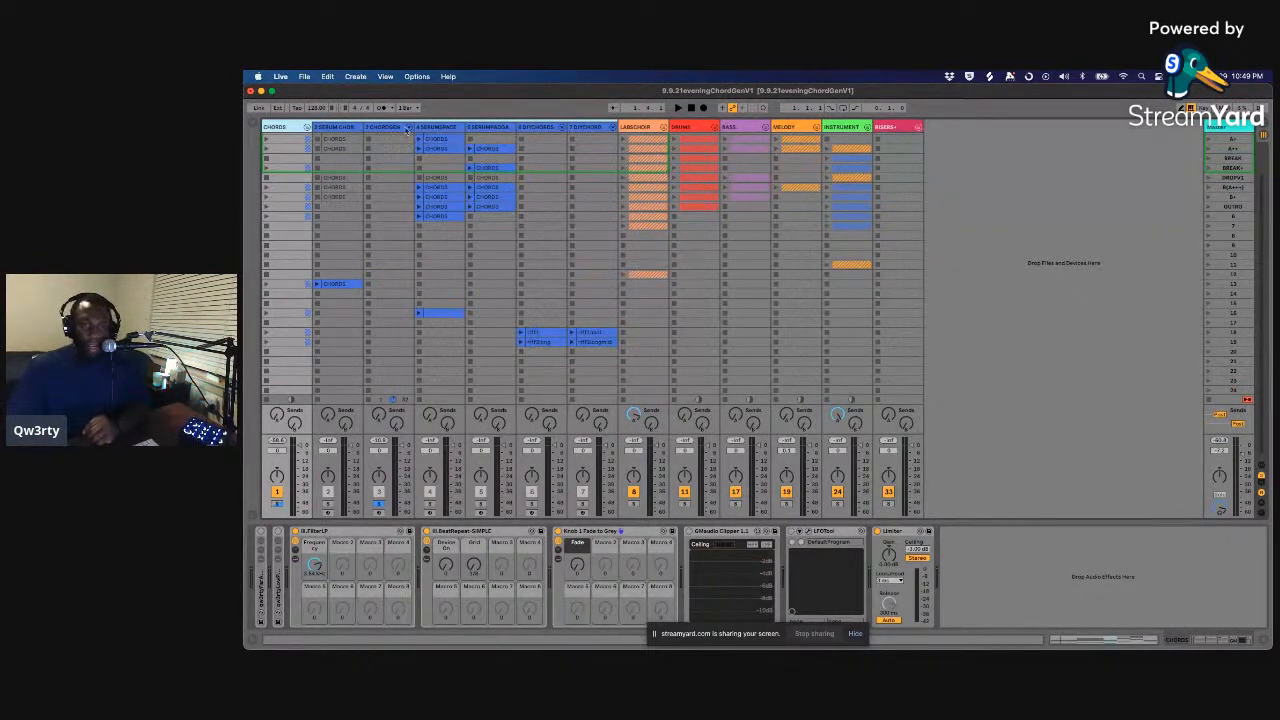
scroll(1237, 168, "up", 4)
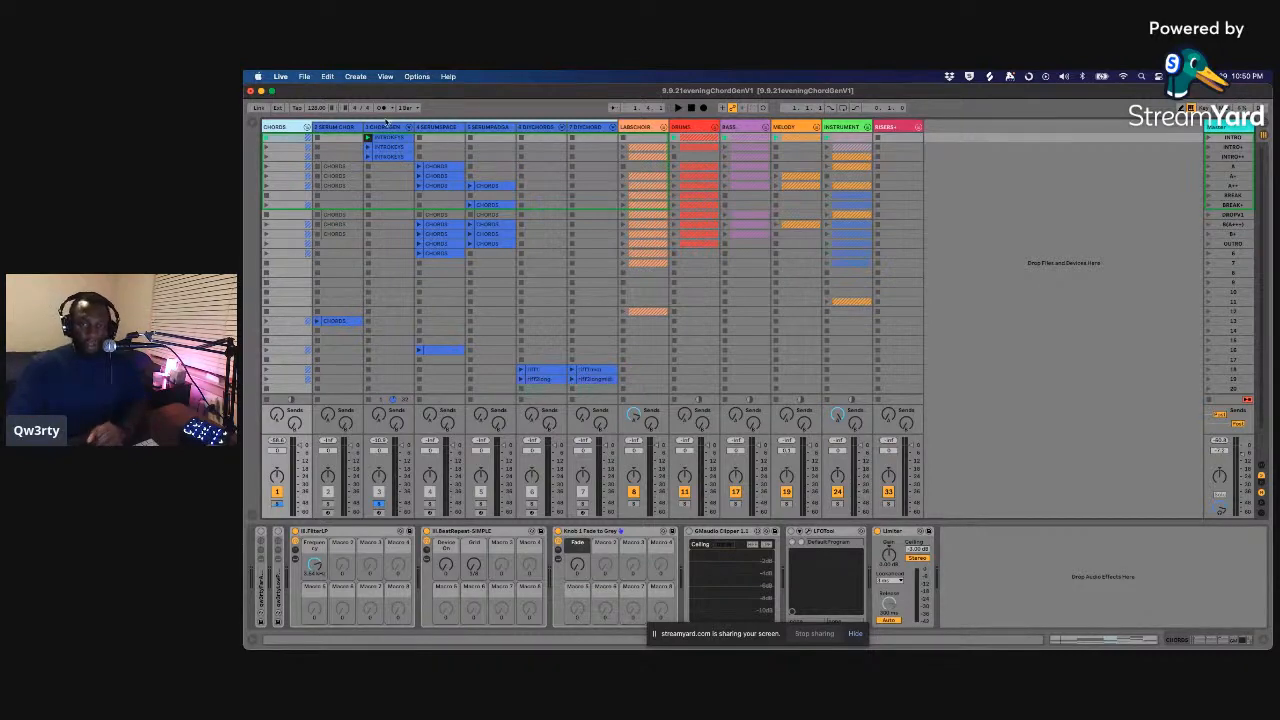
key("Tab")
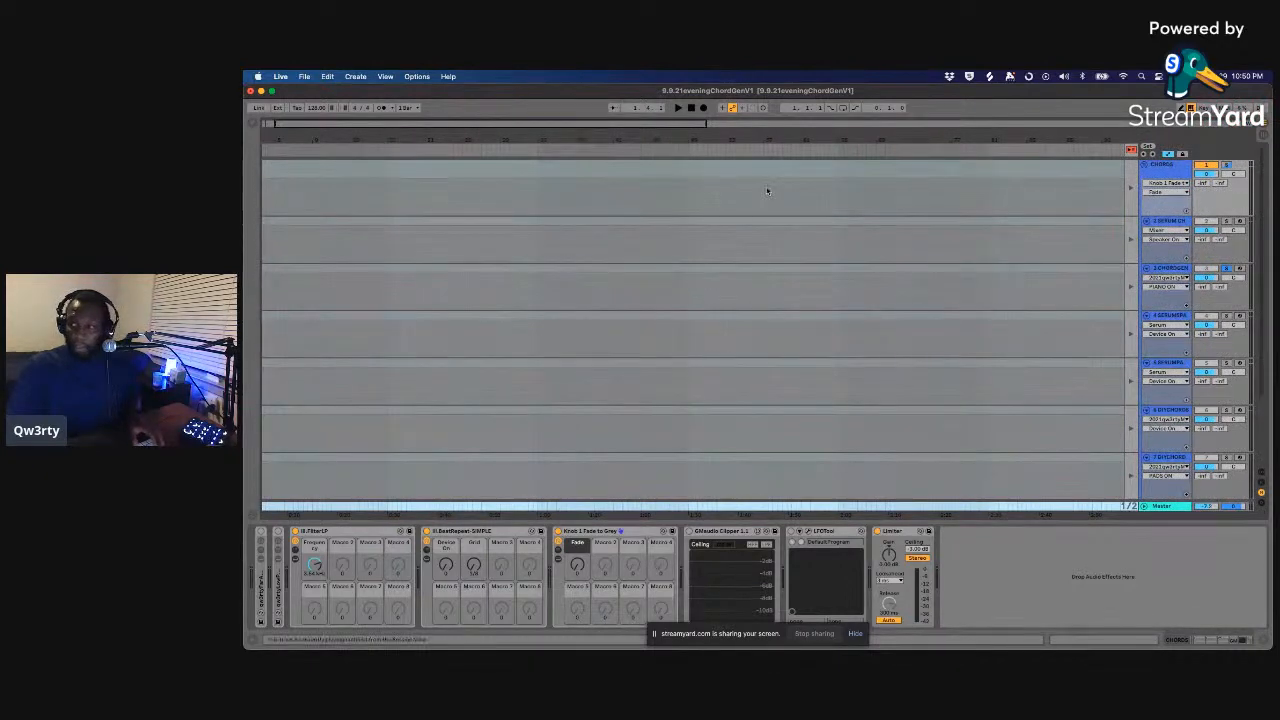
key("Tab")
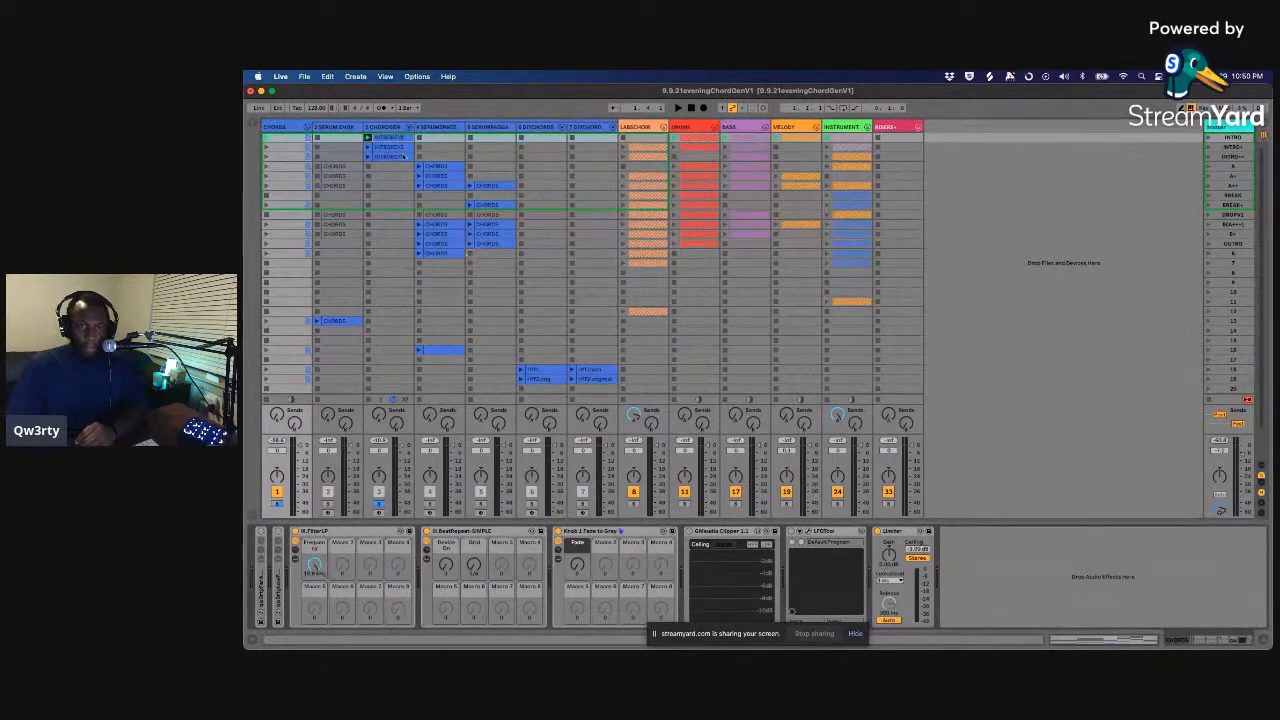
- Compare the effect chains of the LABSCHOIR and MELODY groups
left_click(641, 127)
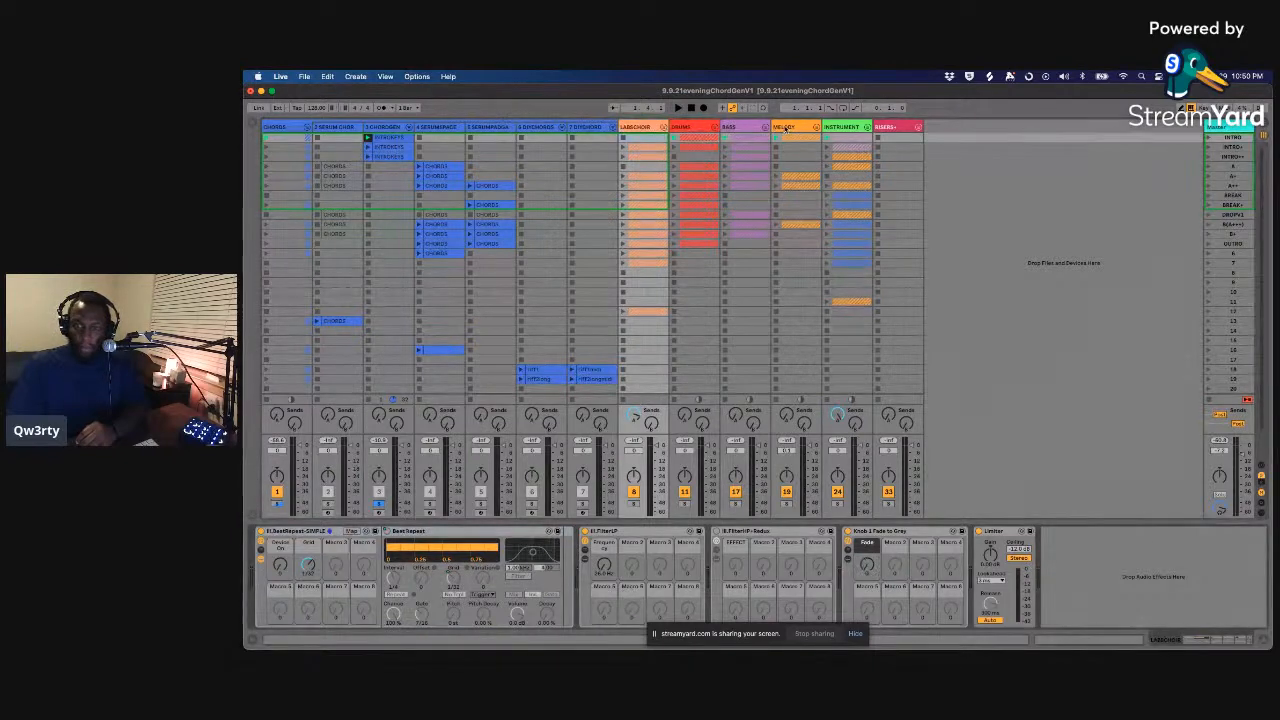
left_click(785, 128)
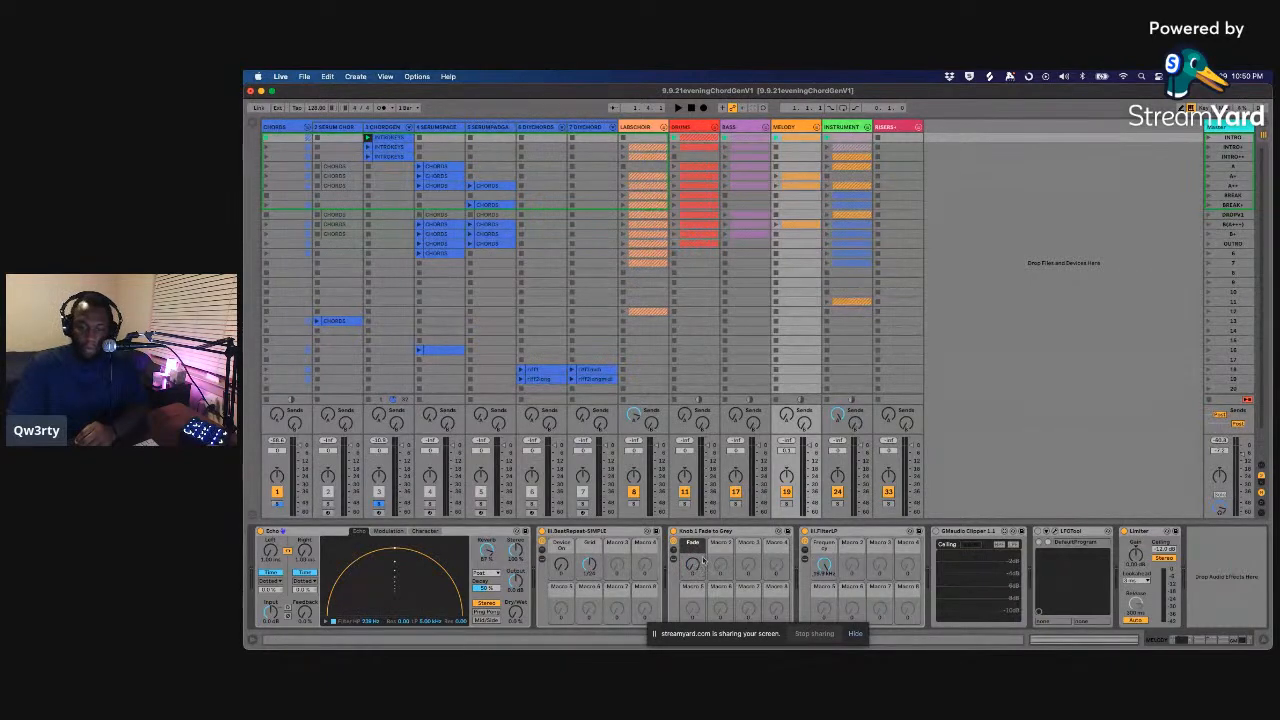
left_click(641, 128)
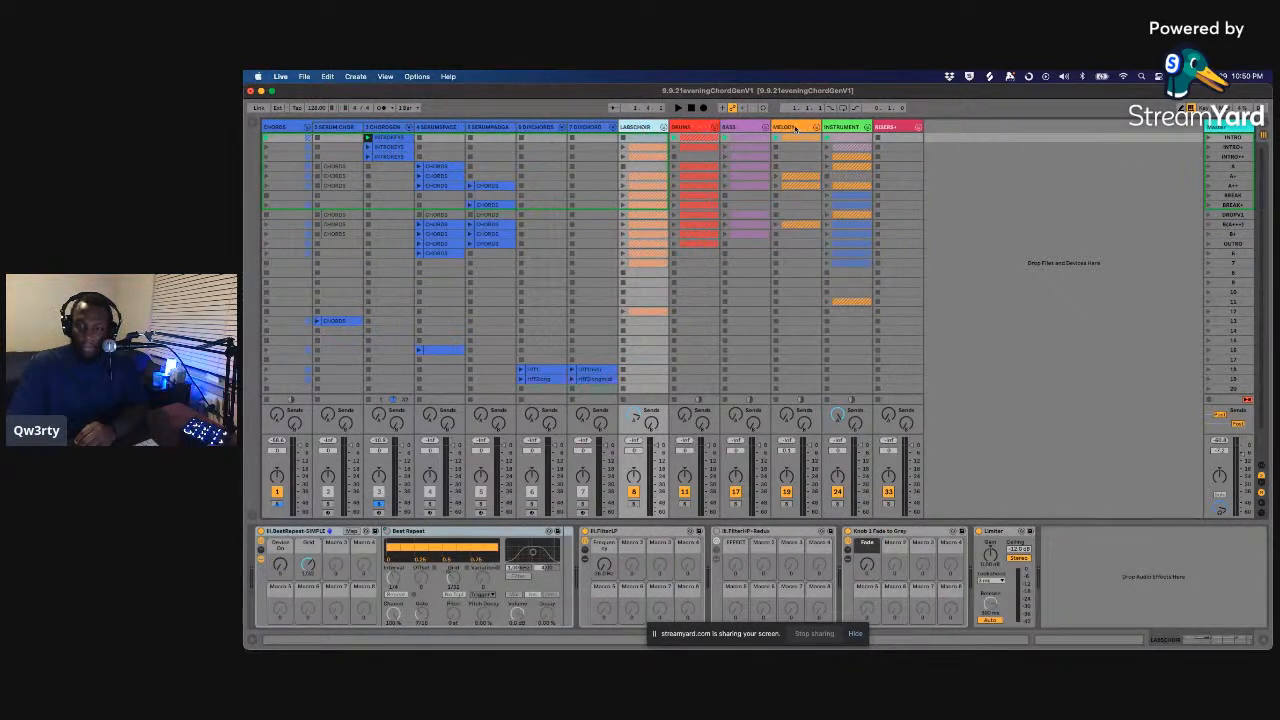
left_click(795, 128)
- Expand the LABSCHOIR group and raise the Frequency macro of its filter rack
left_click(662, 128)
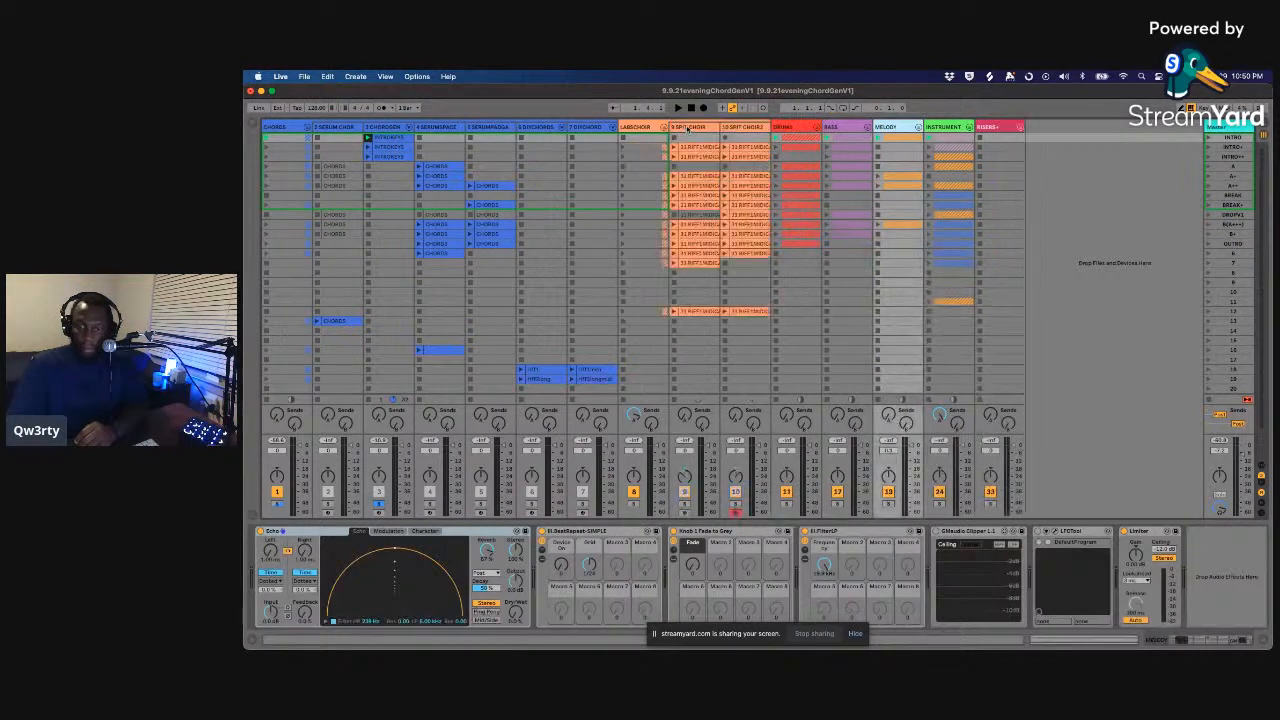
left_click(645, 128)
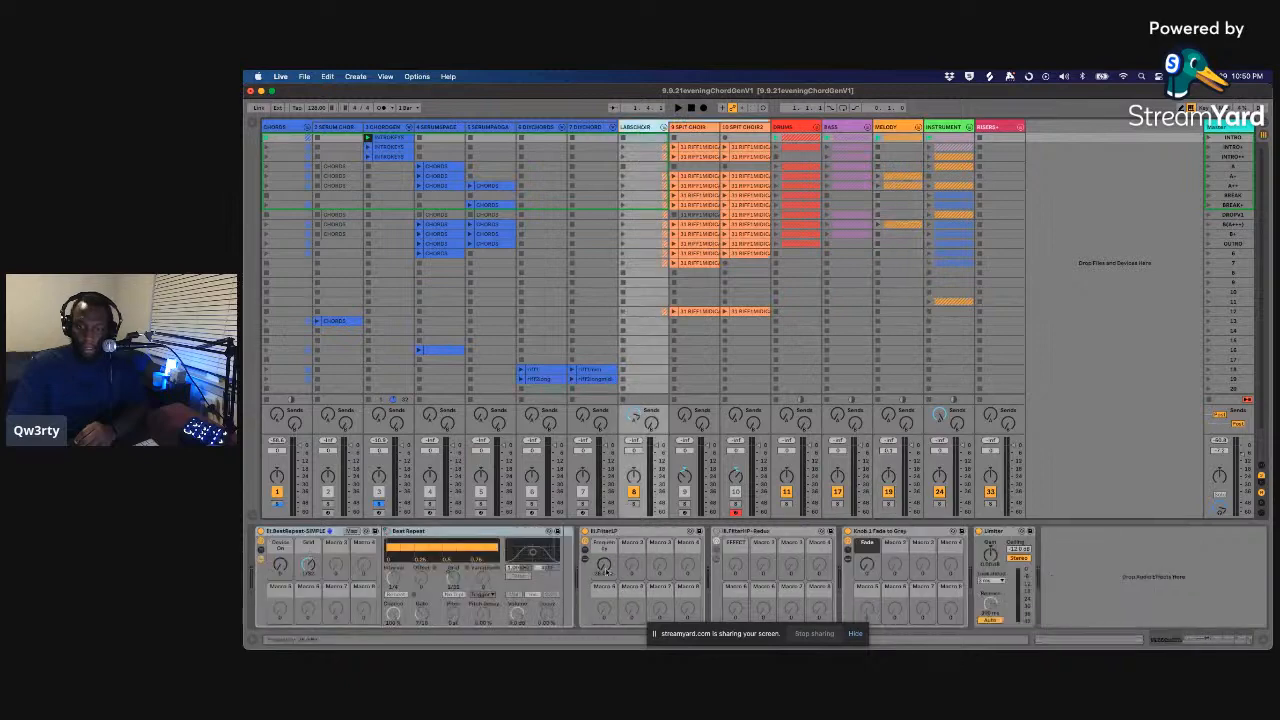
left_click(605, 565)
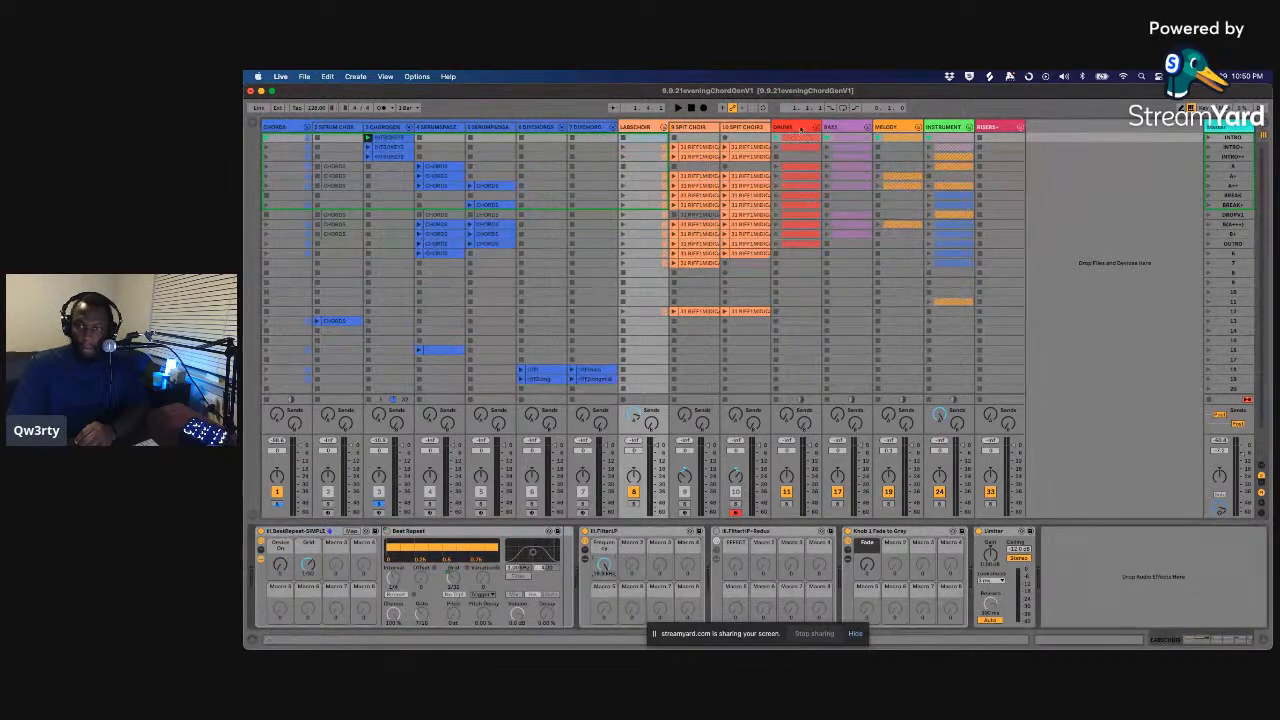
- Check the effect chains on the BASS and MELODY groups
left_click(850, 126)
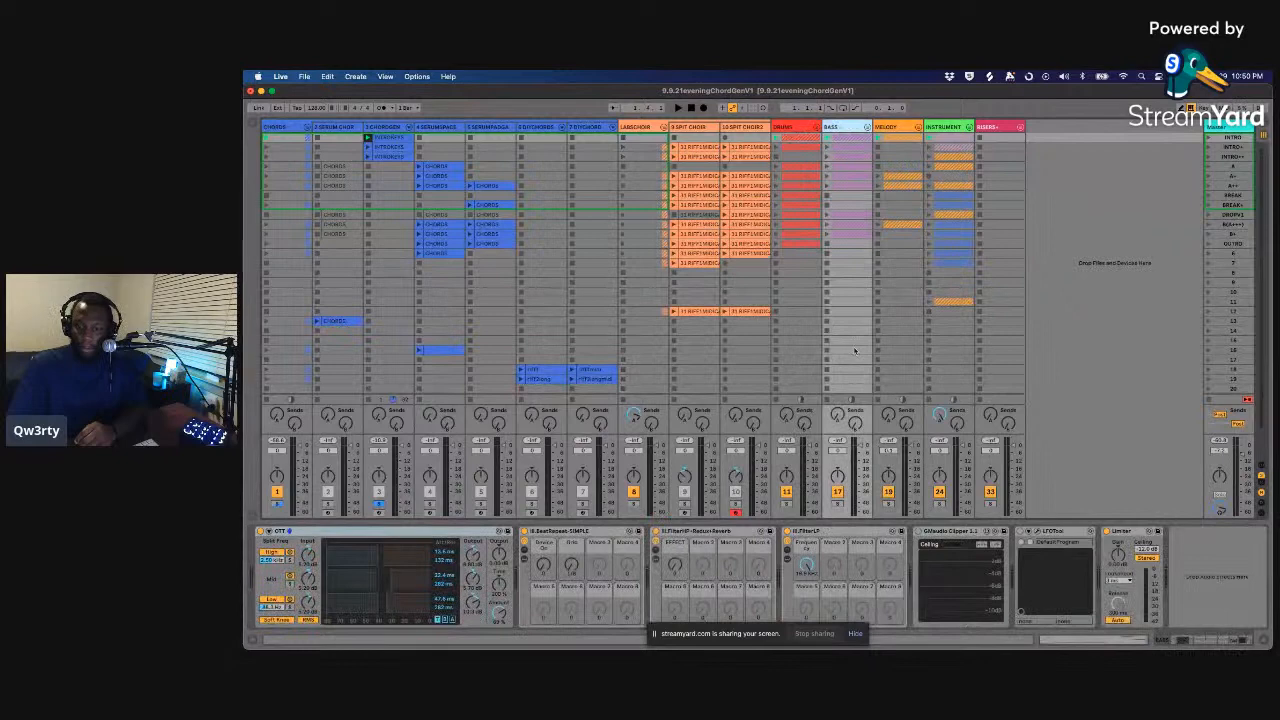
left_click(903, 128)
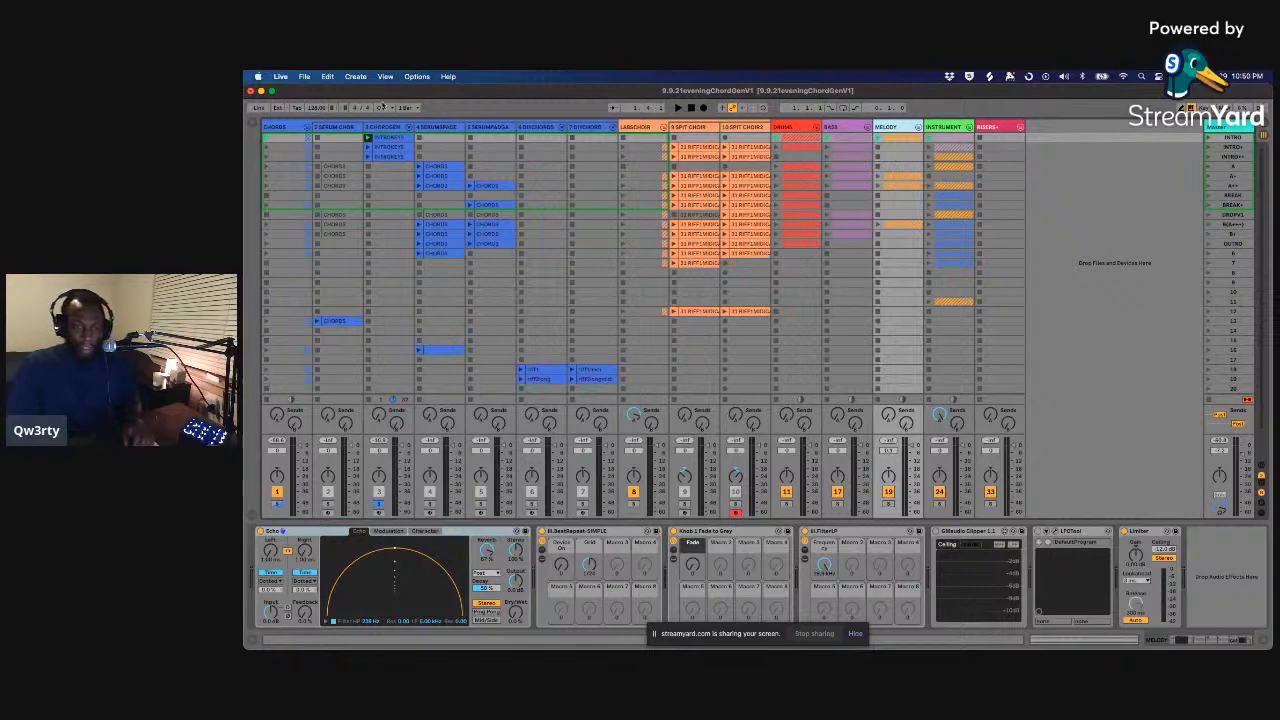
- Play the first INTROKEYS clip and follow its chord notes in the enlarged note editor
left_click(383, 138)
key("space")
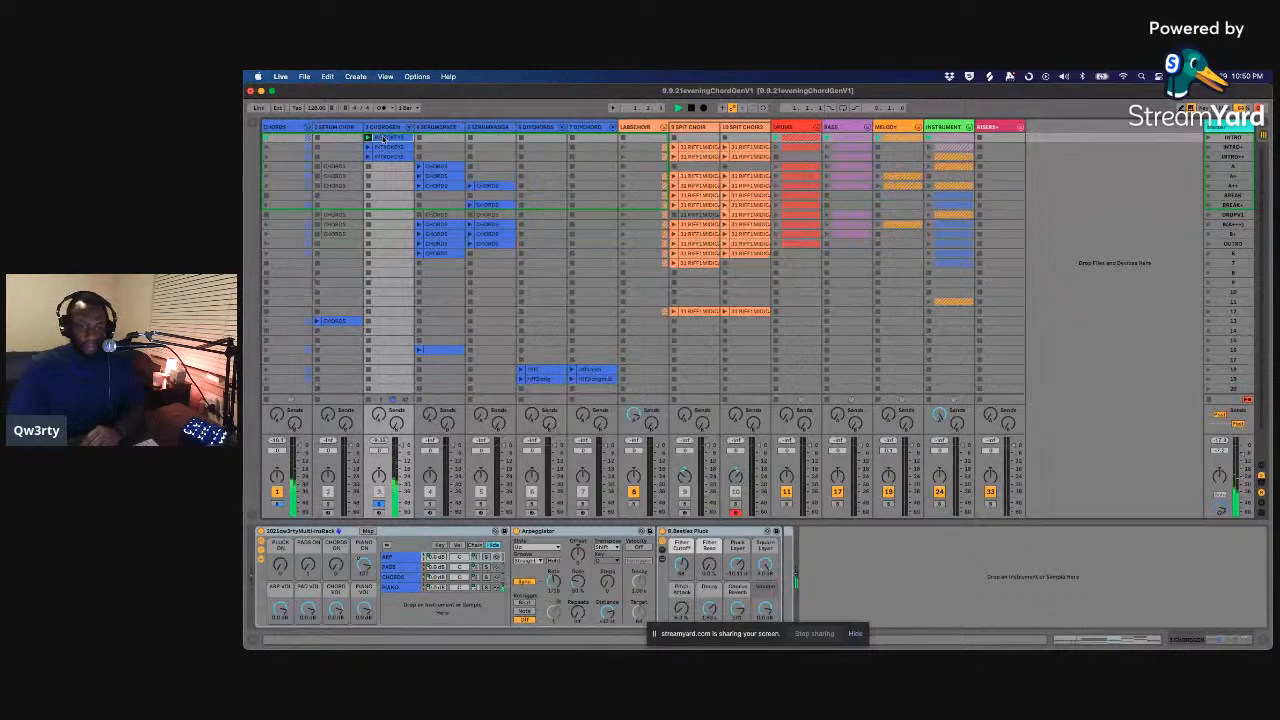
left_click(386, 138)
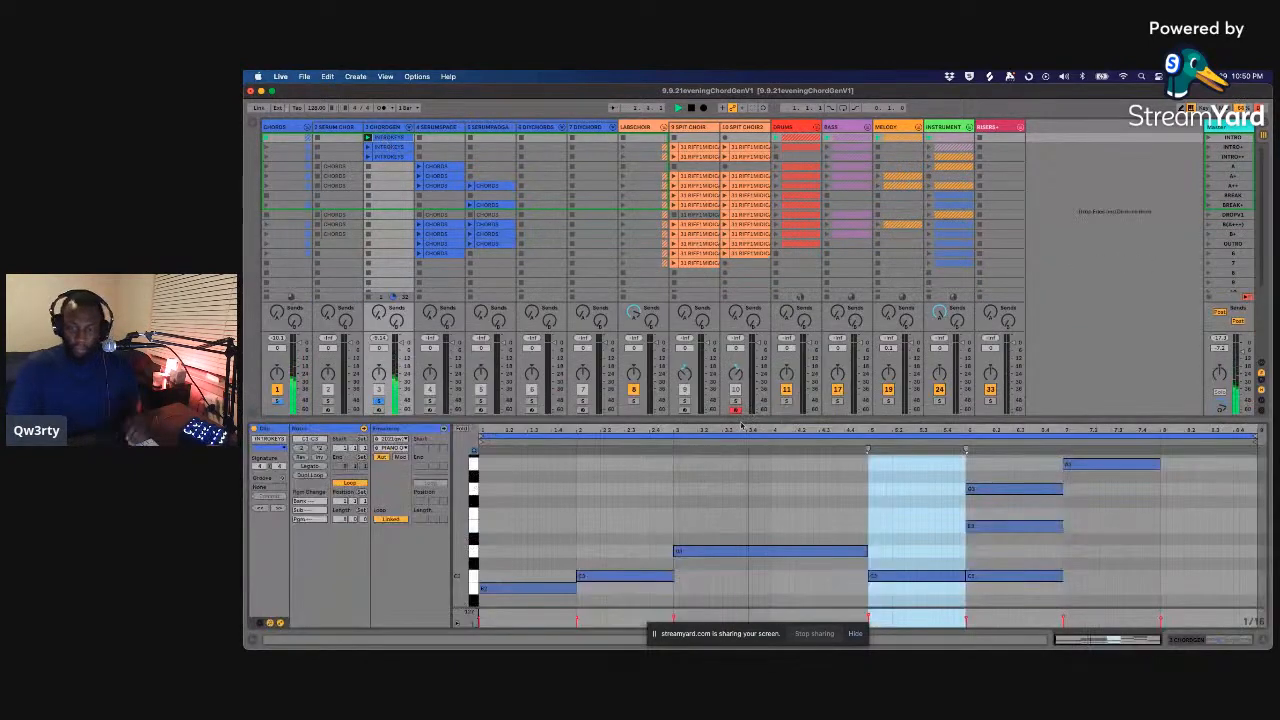
left_click_drag(741, 425, 729, 268)
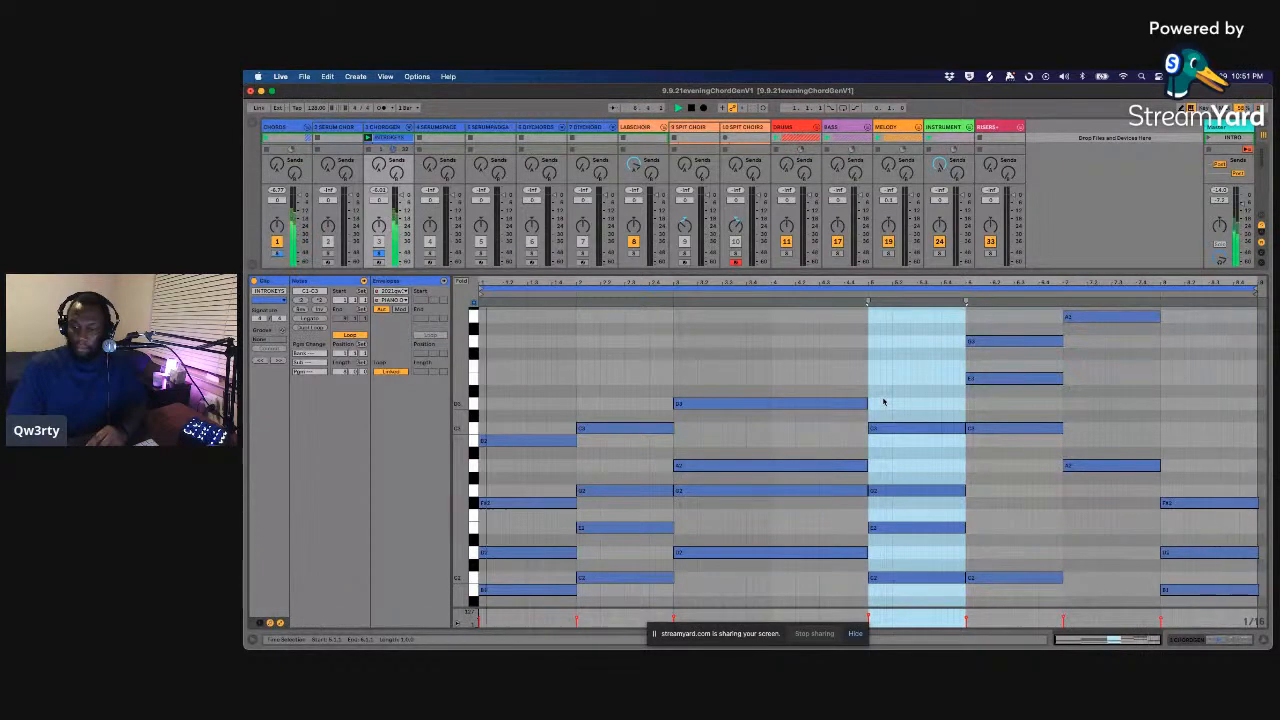
left_click(428, 270)
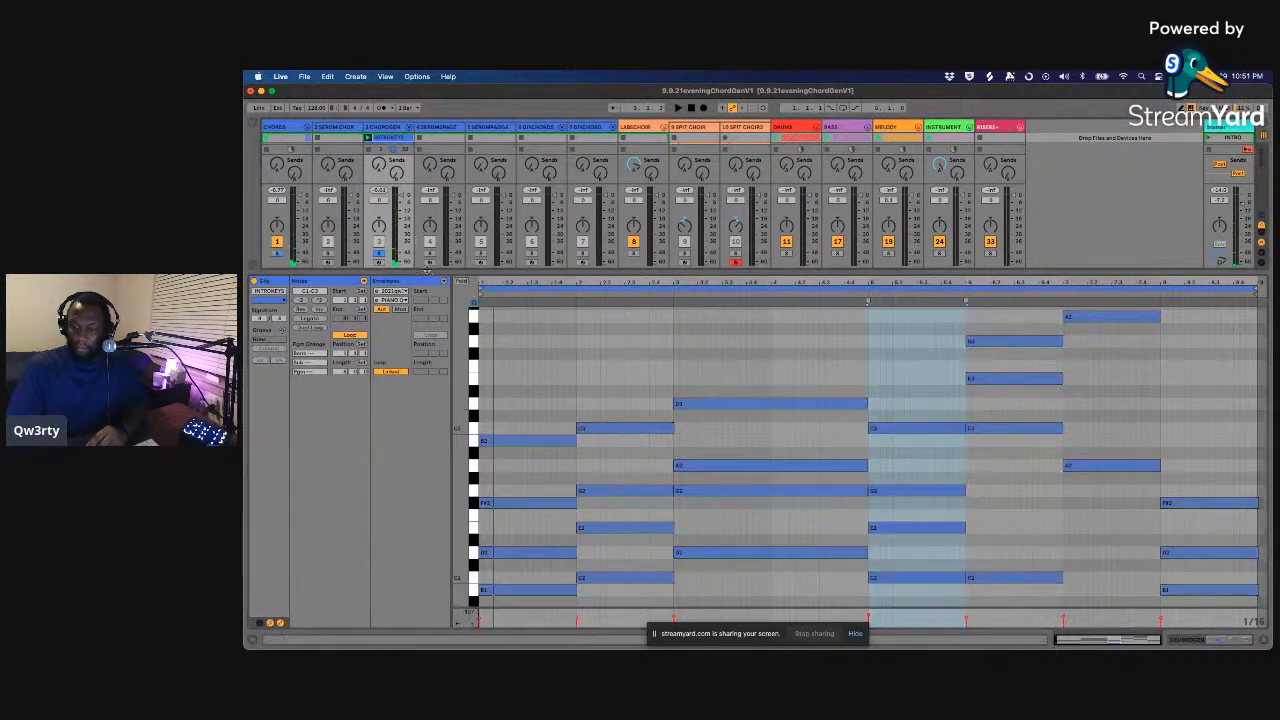
left_click_drag(428, 270, 420, 485)
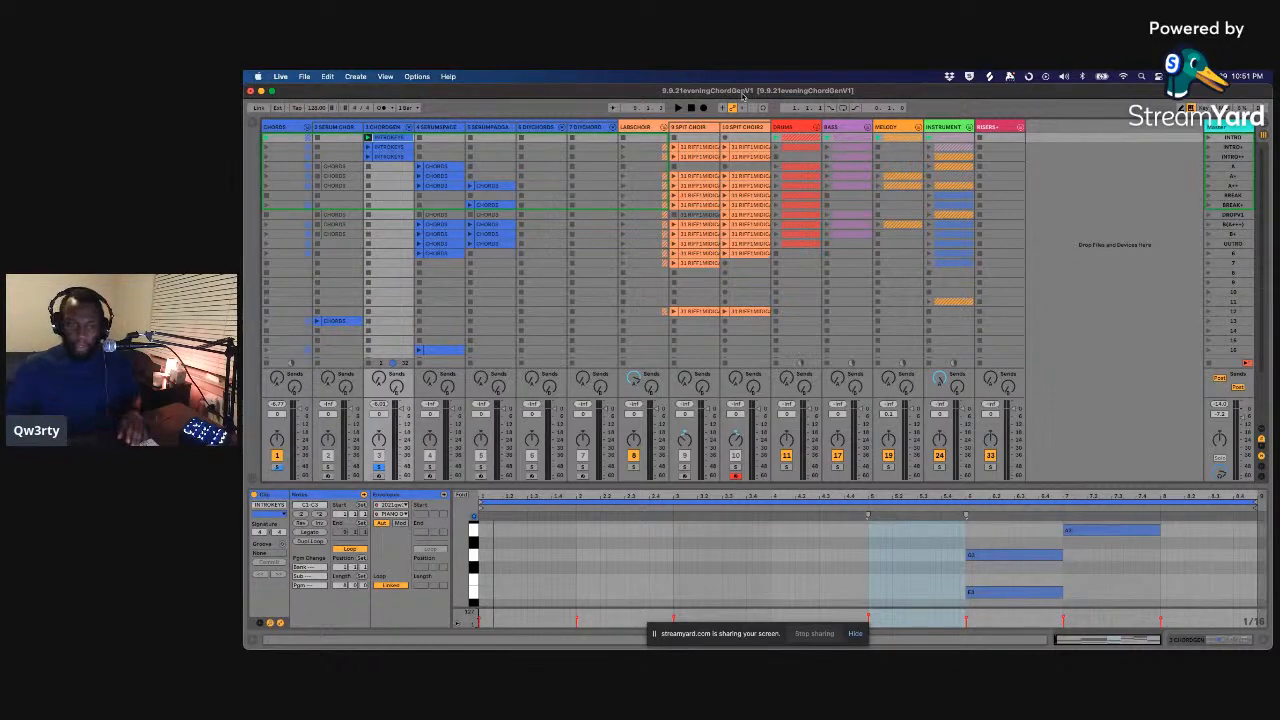
- Arm the CHORDGEN track for recording
left_click(378, 476)
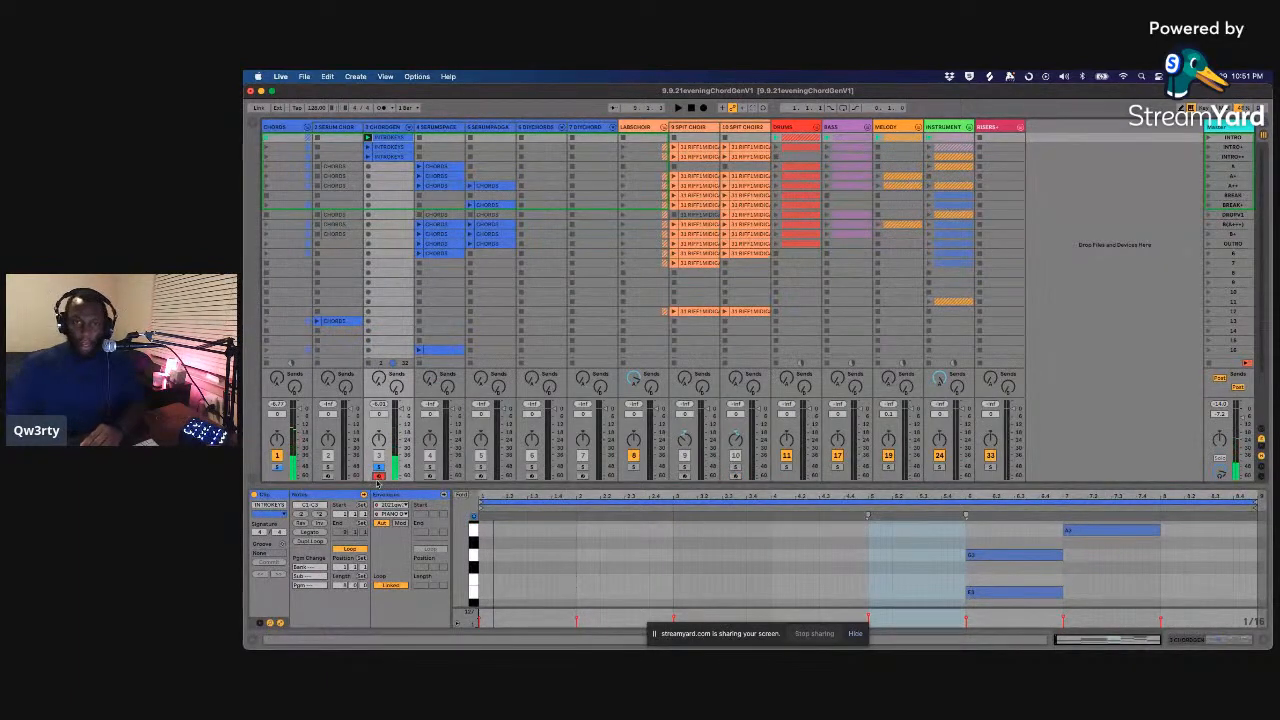
- Open the browser, search the library for the chord generator, and clear the search
left_click(253, 127)
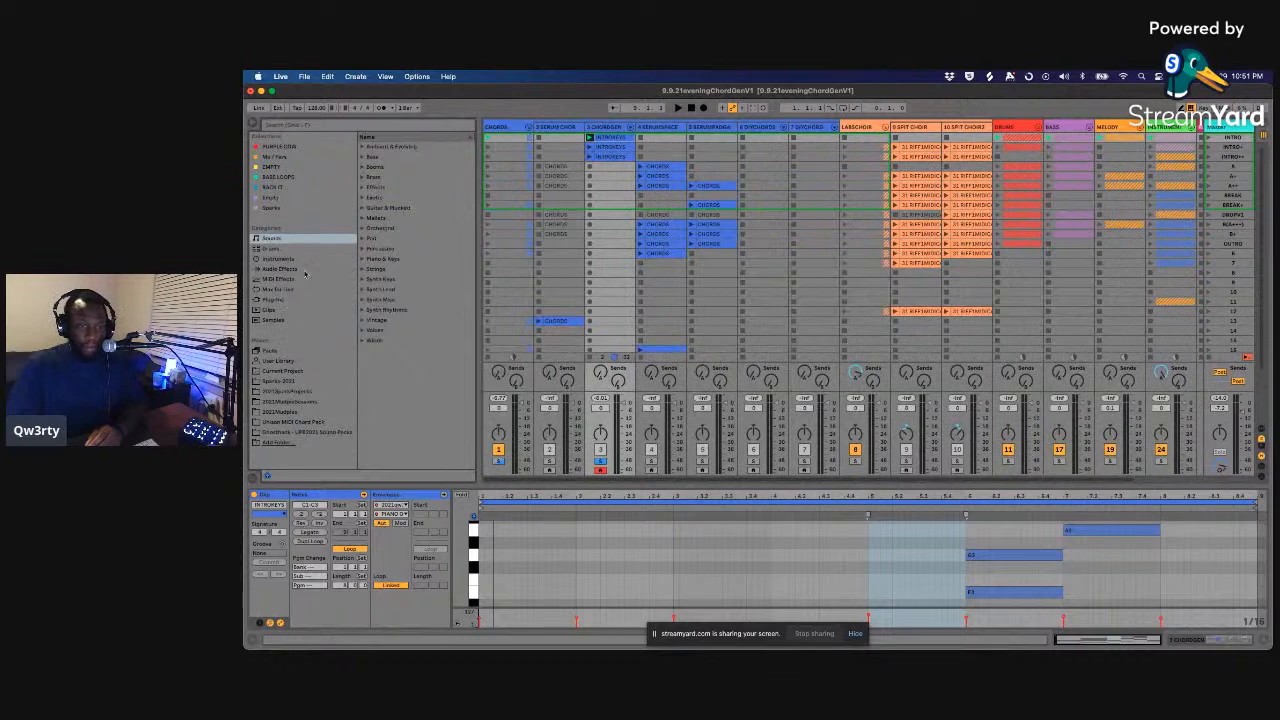
left_click(312, 126)
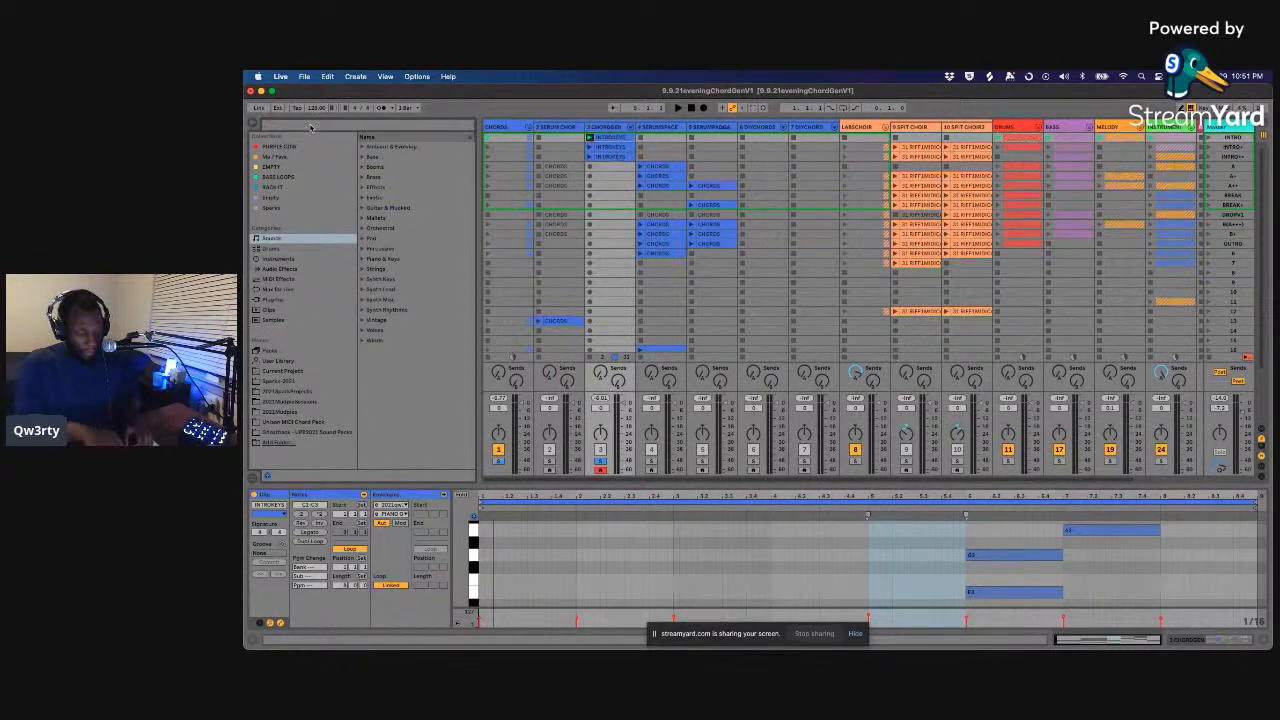
type("chords")
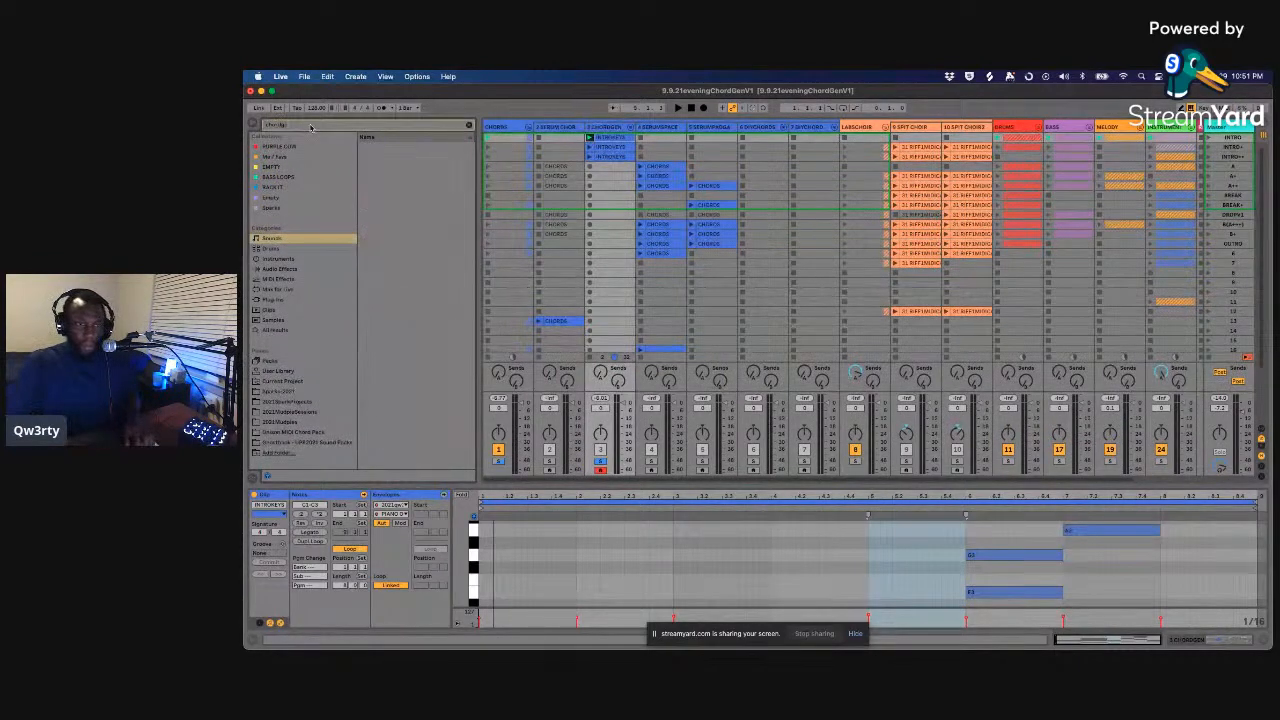
key("super+f")
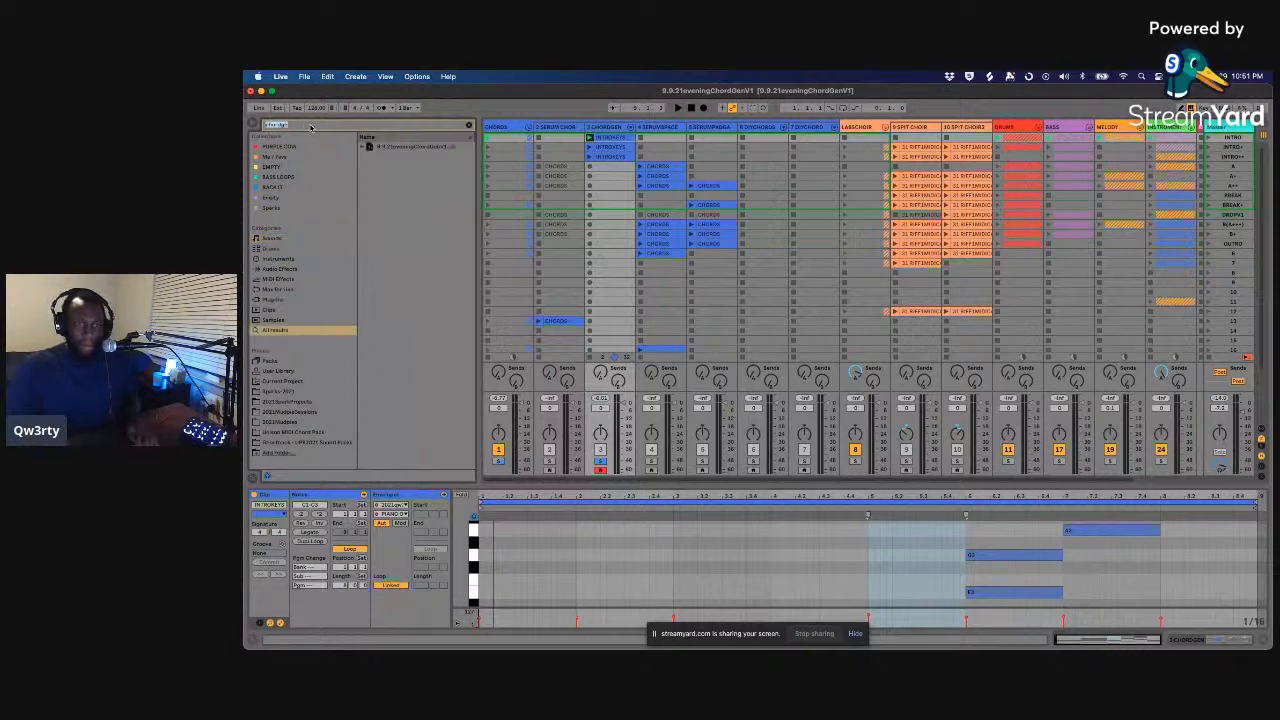
left_click(338, 131)
key("BackSpace")
key("BackSpace")
key("BackSpace")
key("BackSpace")
key("BackSpace")
key("BackSpace")
key("BackSpace")
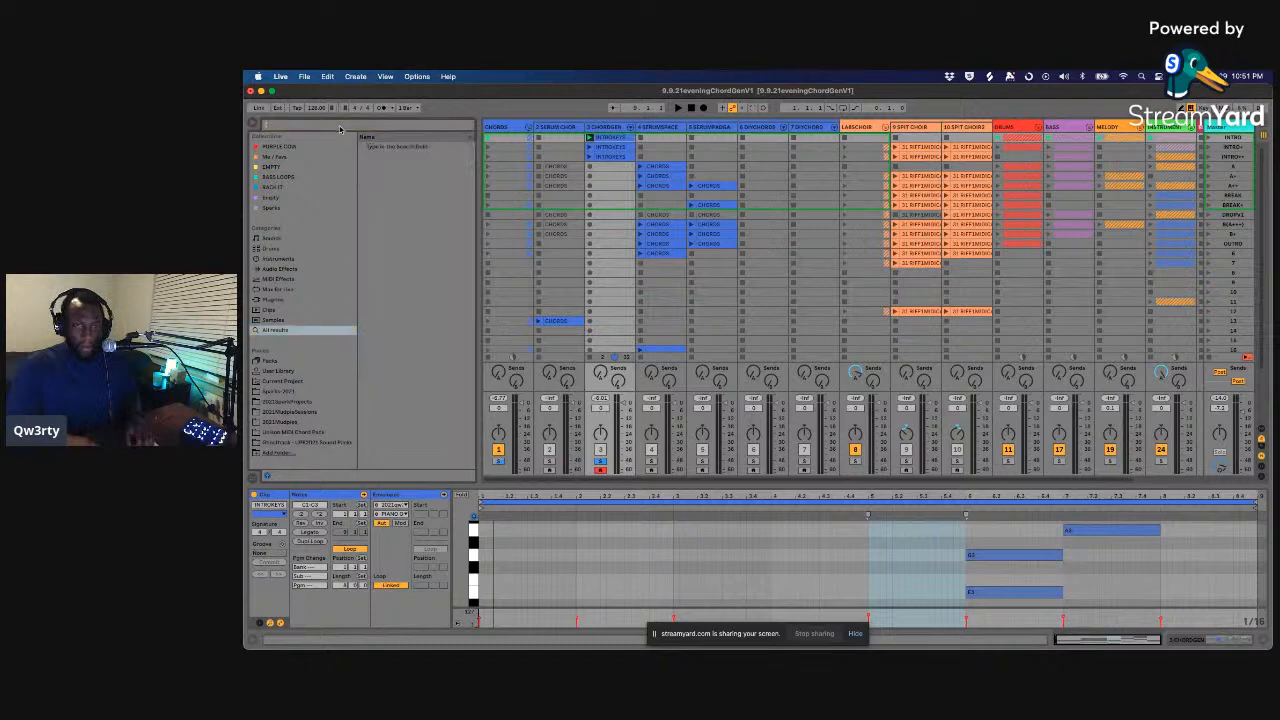
- Show the CHORDGEN track's device chain and turn off the track's solo
left_click(607, 126)
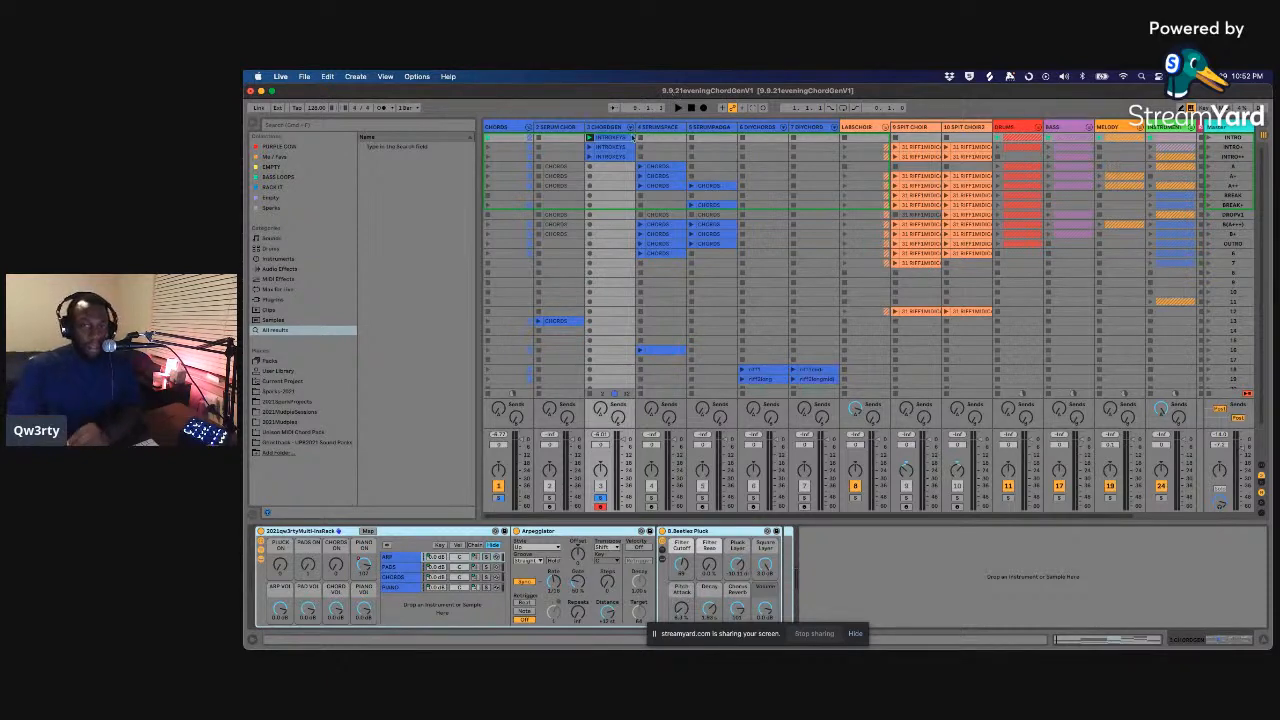
left_click(605, 128)
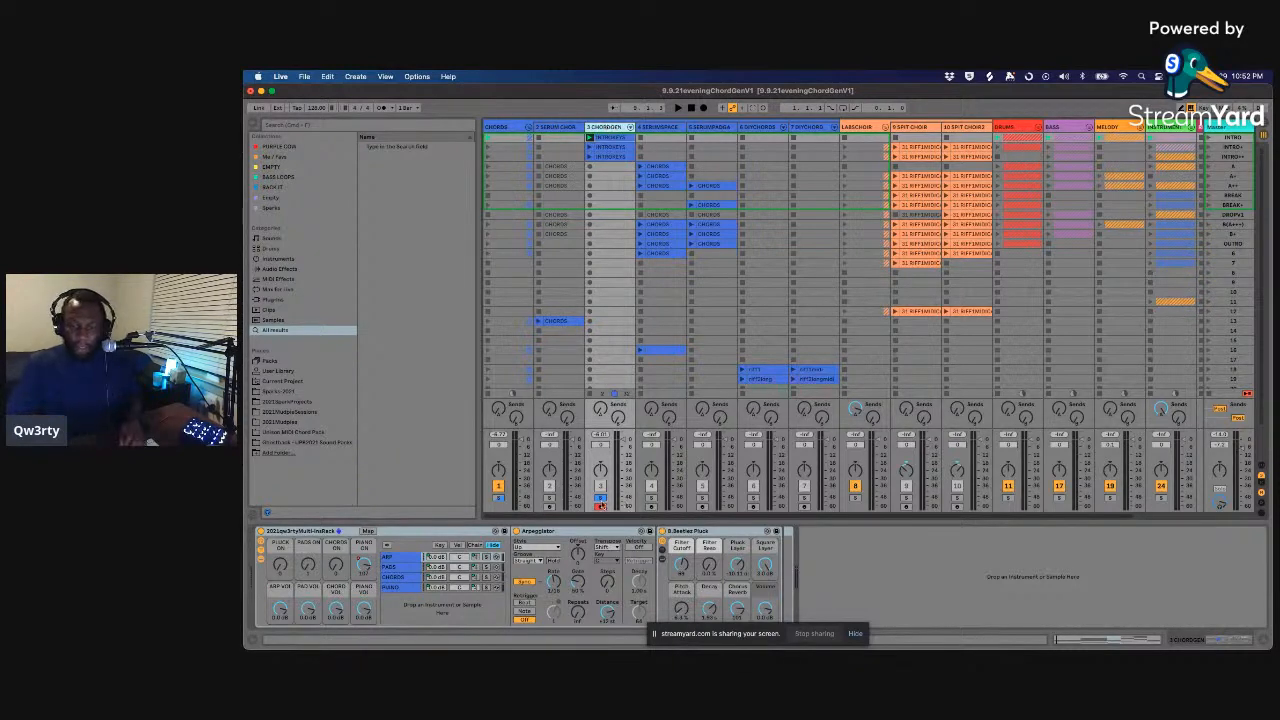
left_click(601, 498)
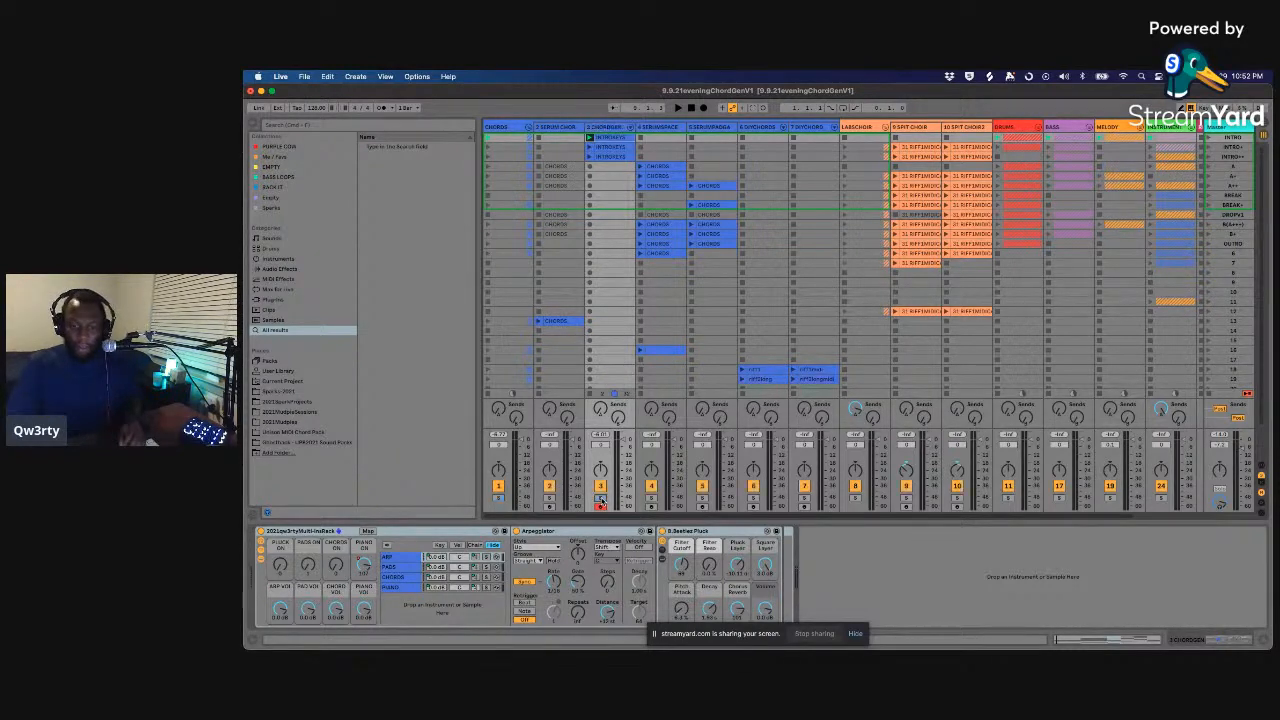
- Hide the browser so the session grid uses the full window width
left_click(255, 124)
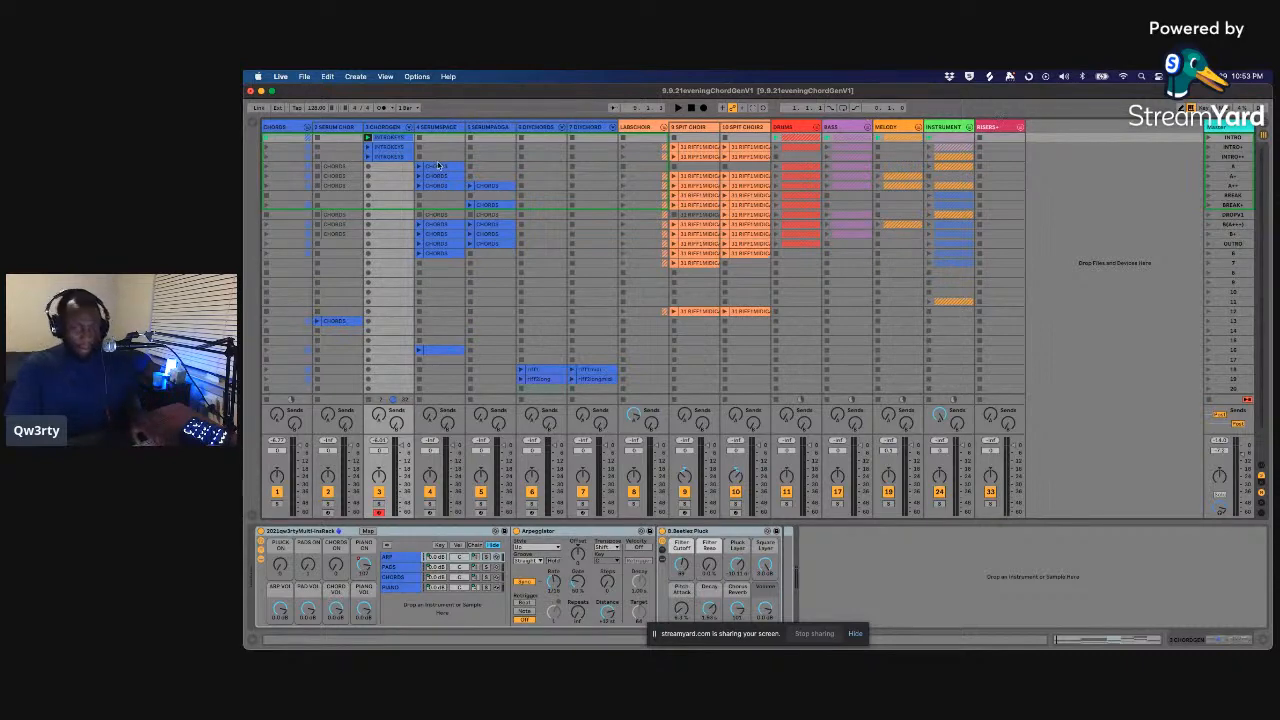
key("super+Tab")
key("super+Tab")
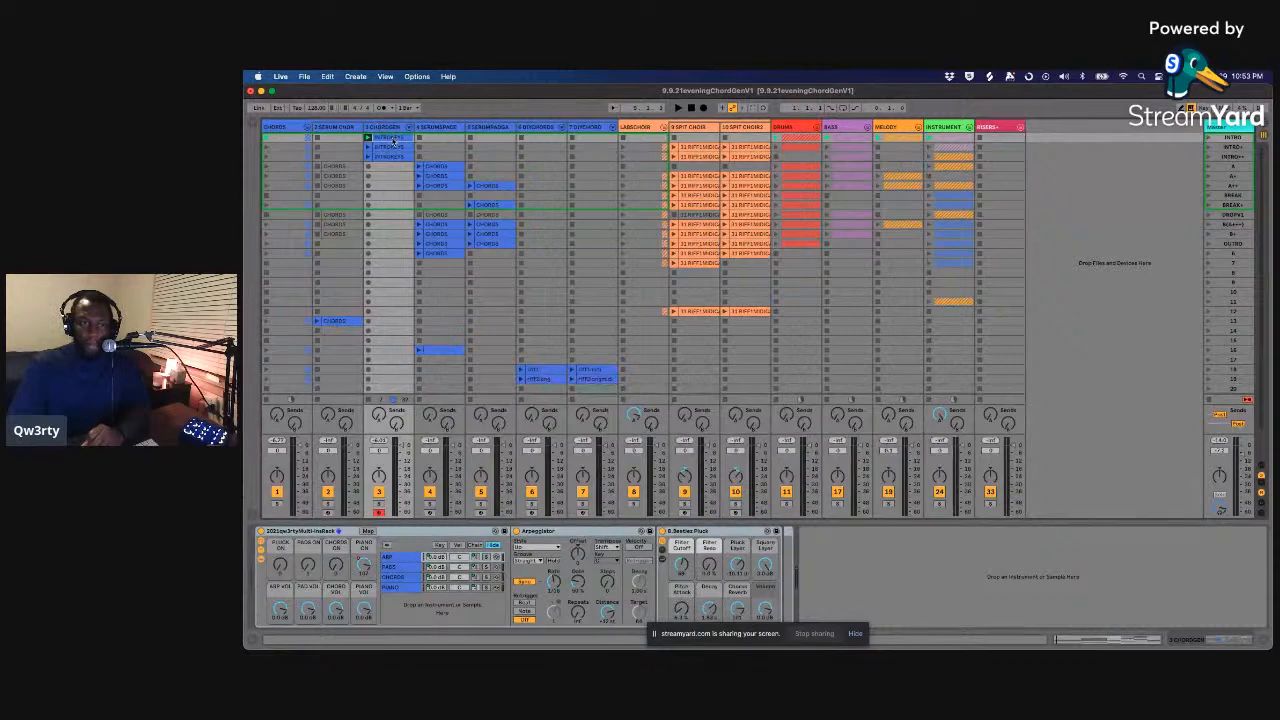
- Play the INTRO, INTRO+ and INTRO++ scenes one after another and stop playback
left_click(1232, 147)
left_click(1234, 157)
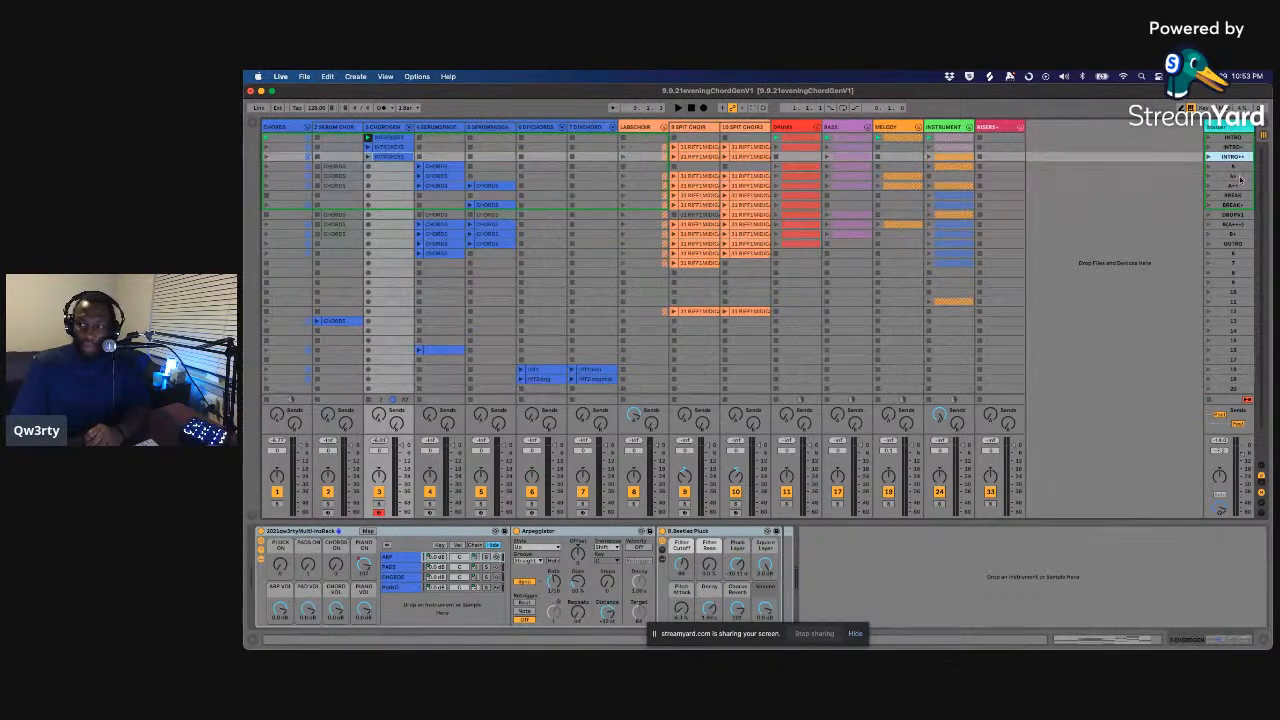
scroll(1238, 165, "down", 1)
scroll(1230, 168, "up", 1)
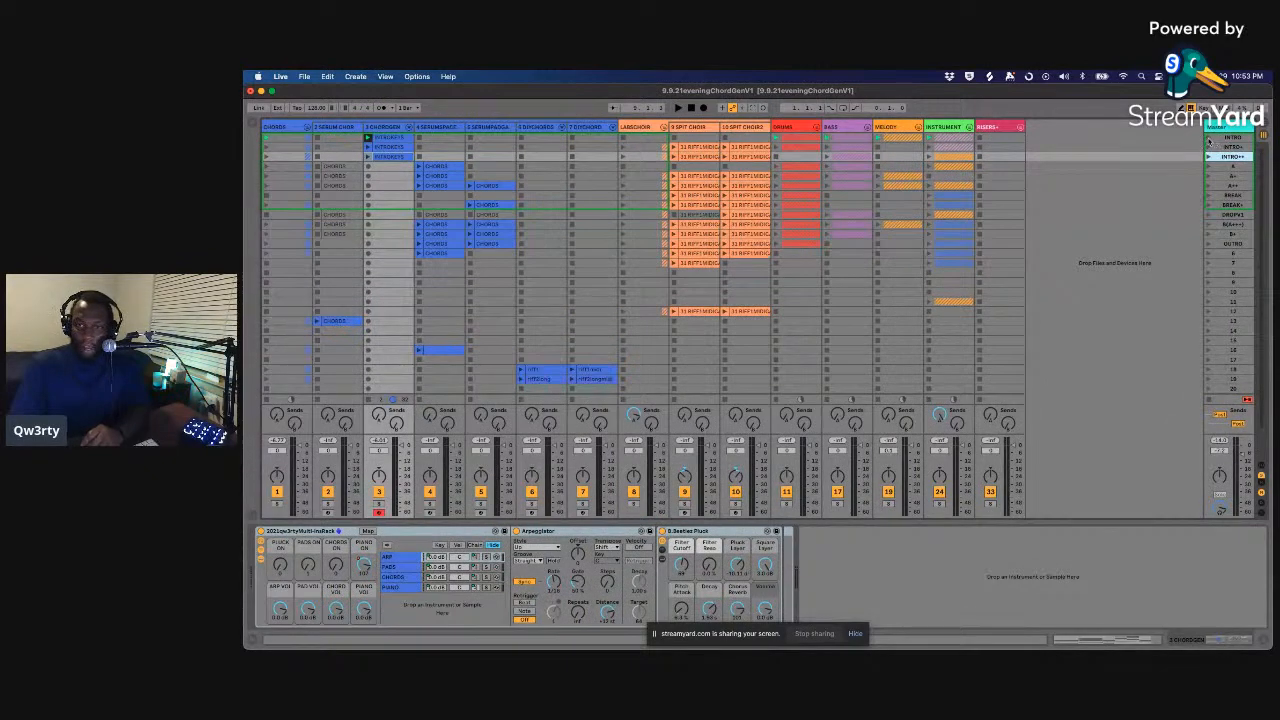
left_click(1209, 140)
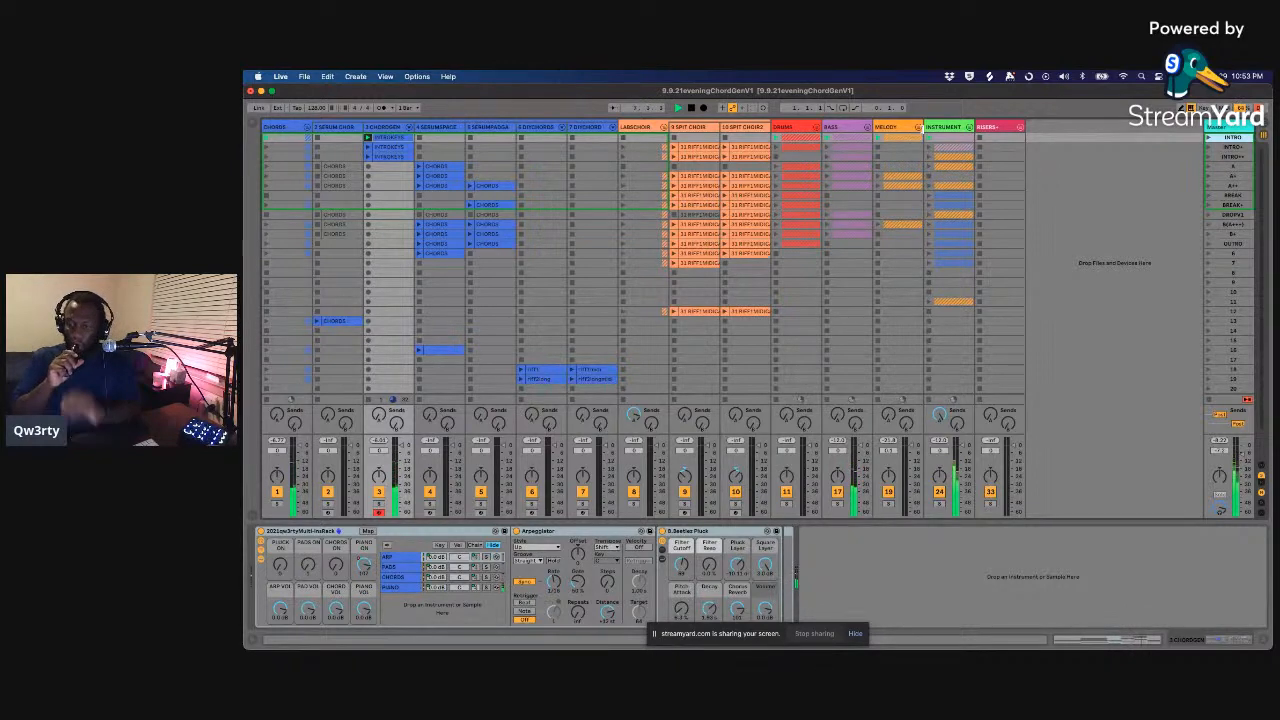
left_click(1208, 148)
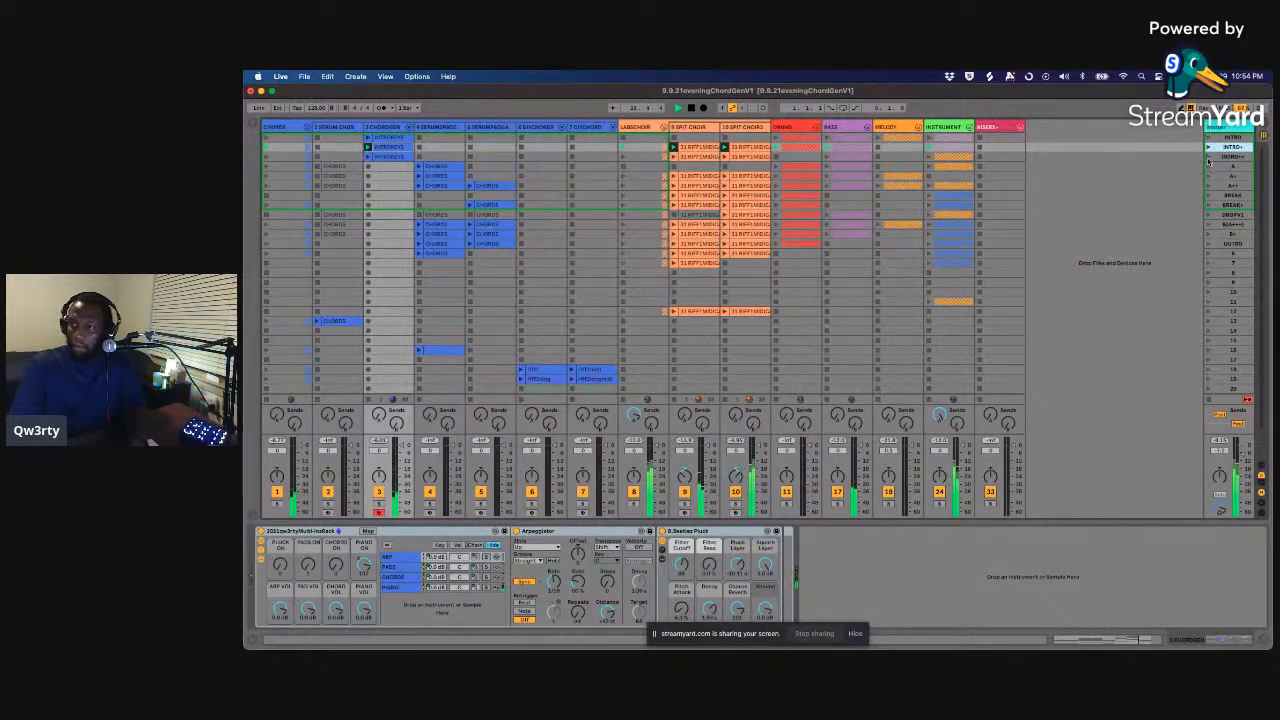
left_click(1208, 158)
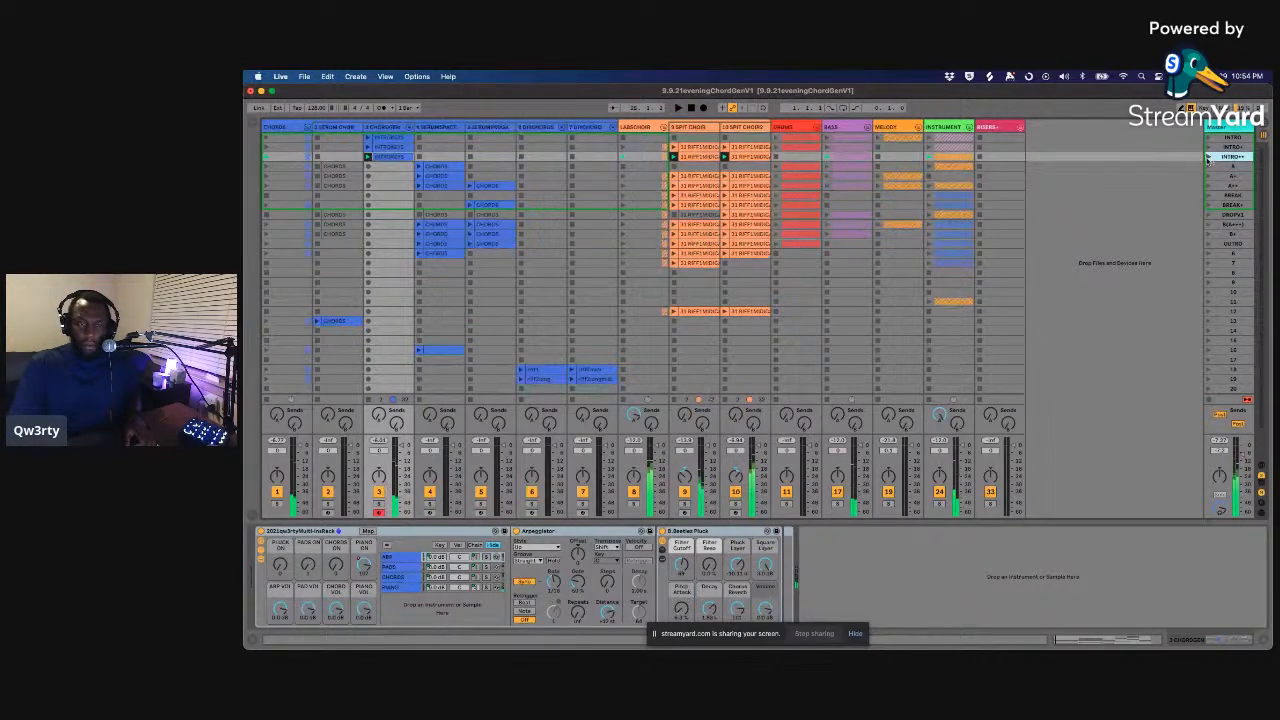
key("space")
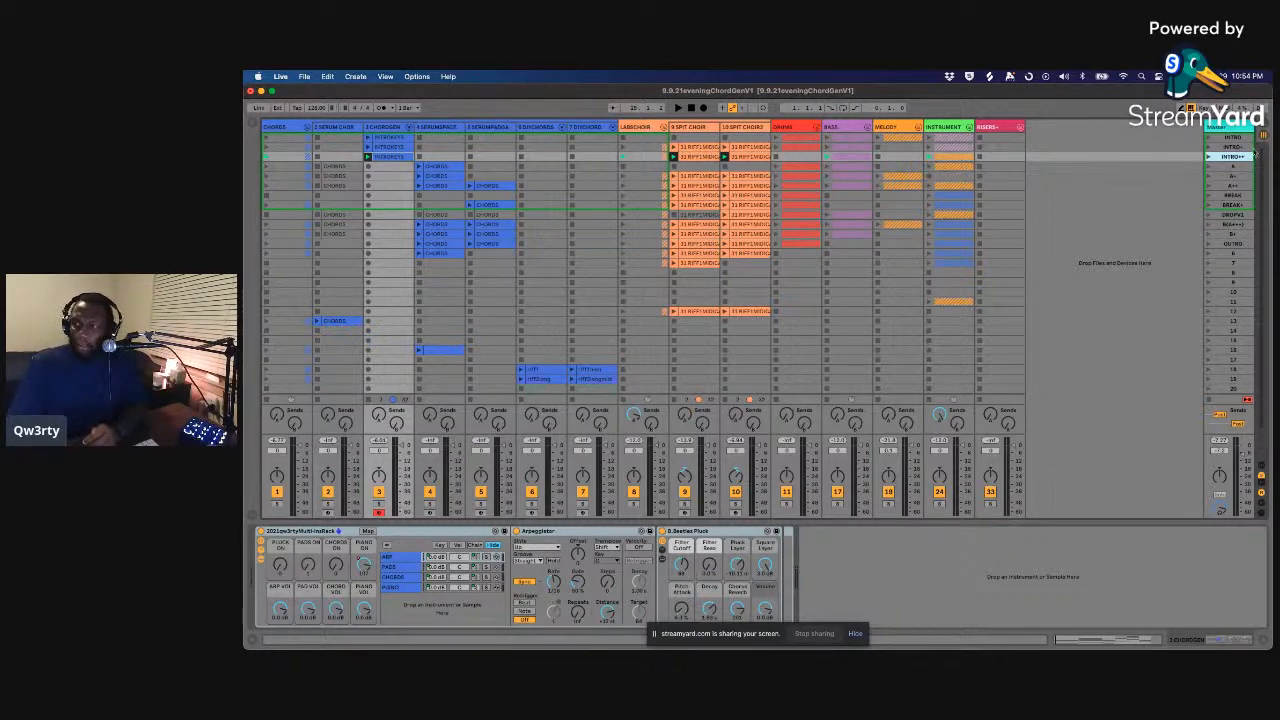
- Check the device chains of the CHORDS group, the CHORDGEN track and the 9 SPIT CHOIR track
left_click(288, 138)
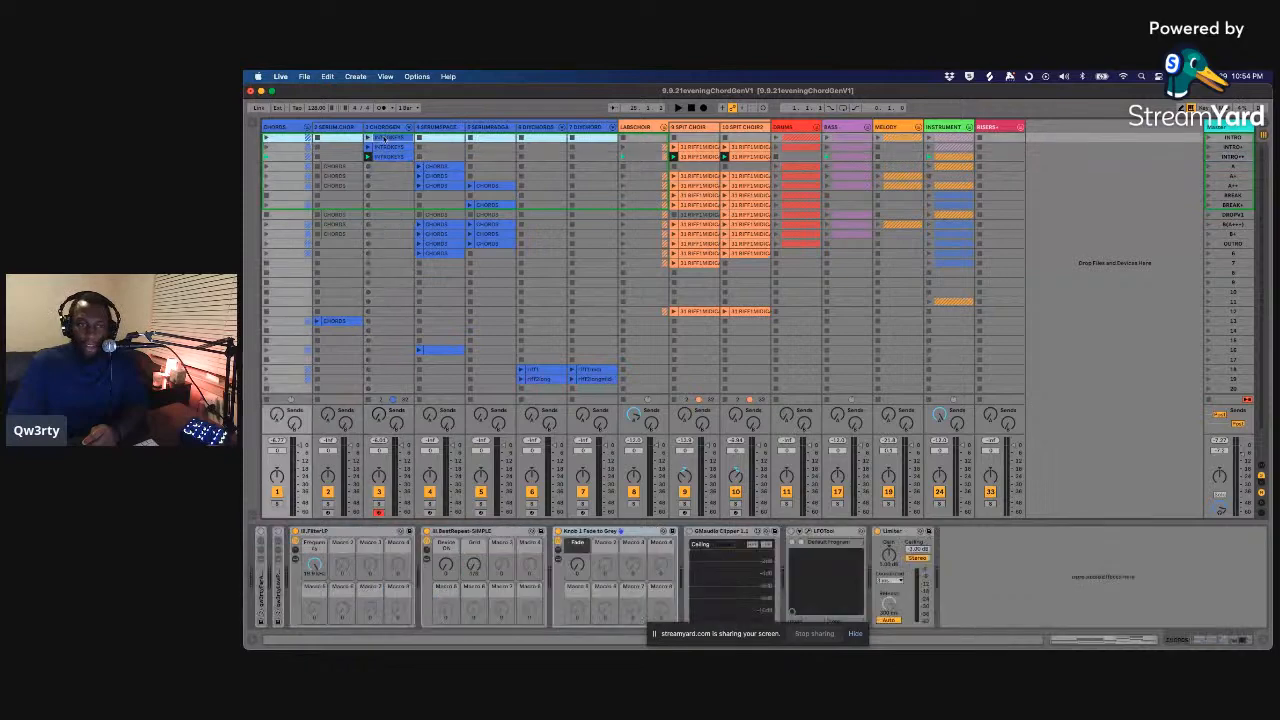
left_click(384, 139)
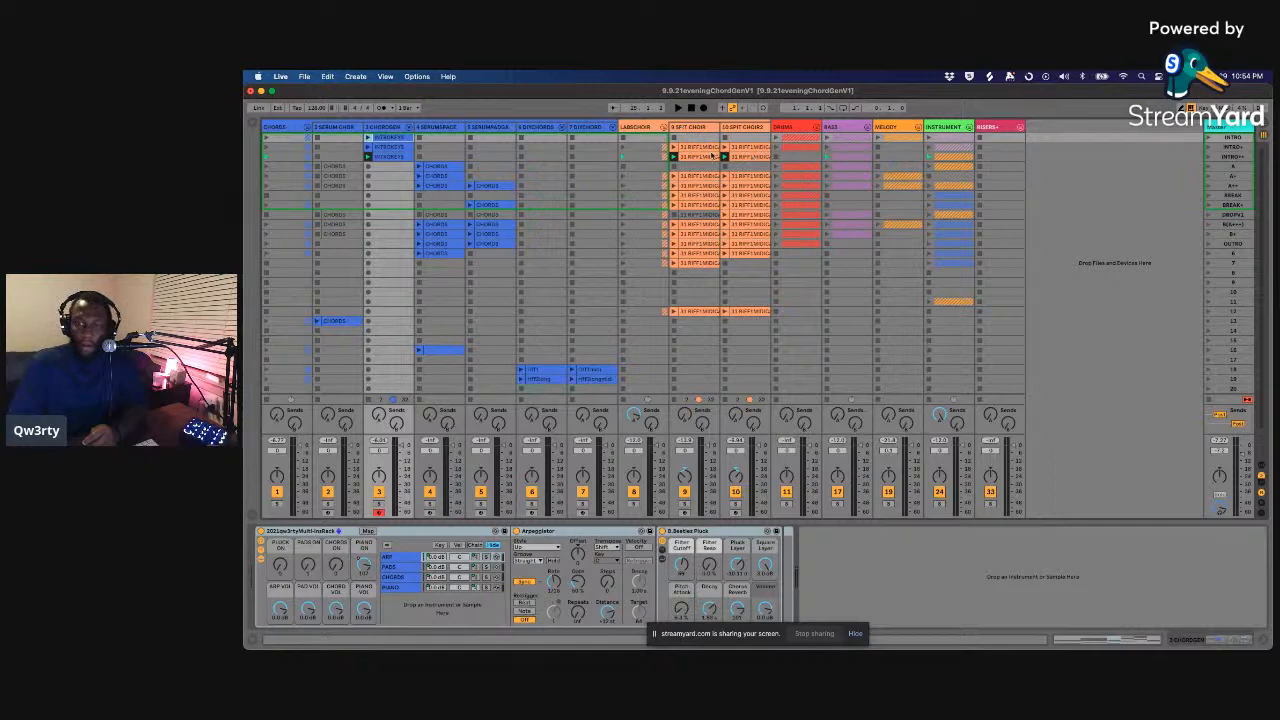
left_click(700, 129)
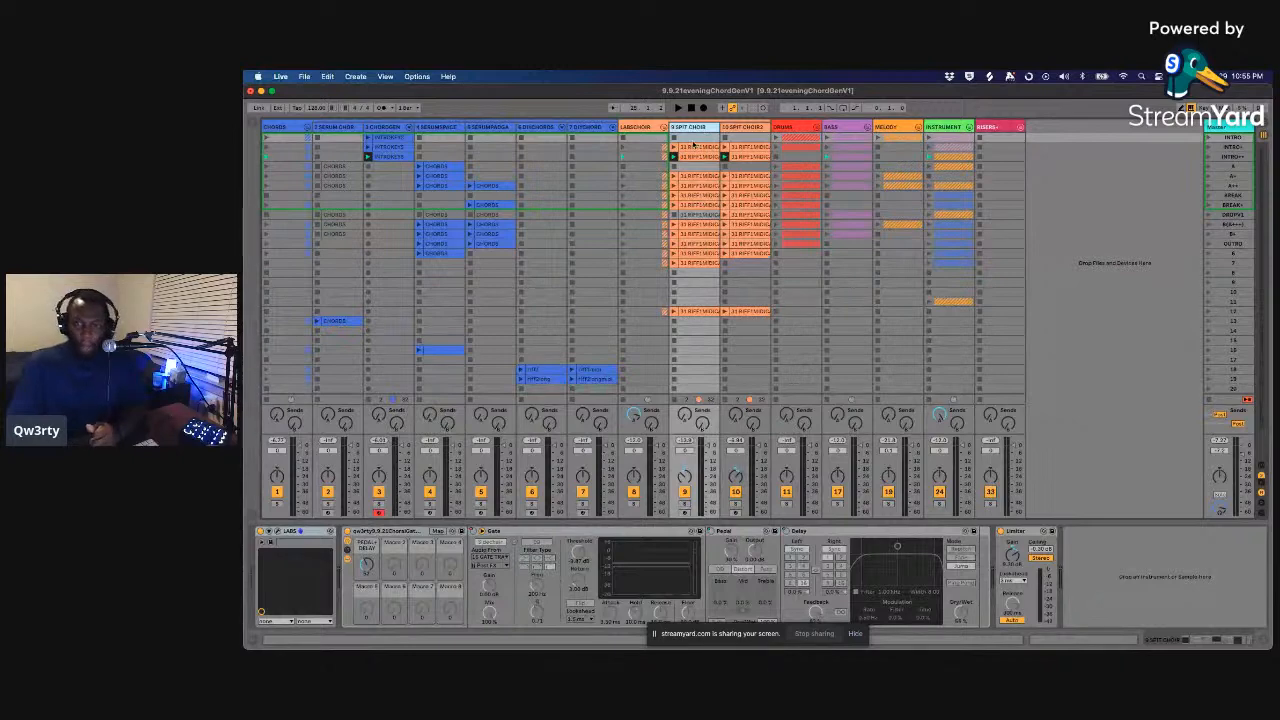
- Solo the 9 SPIT CHOIR track and play it with its LABS instrument window open
left_click(685, 506)
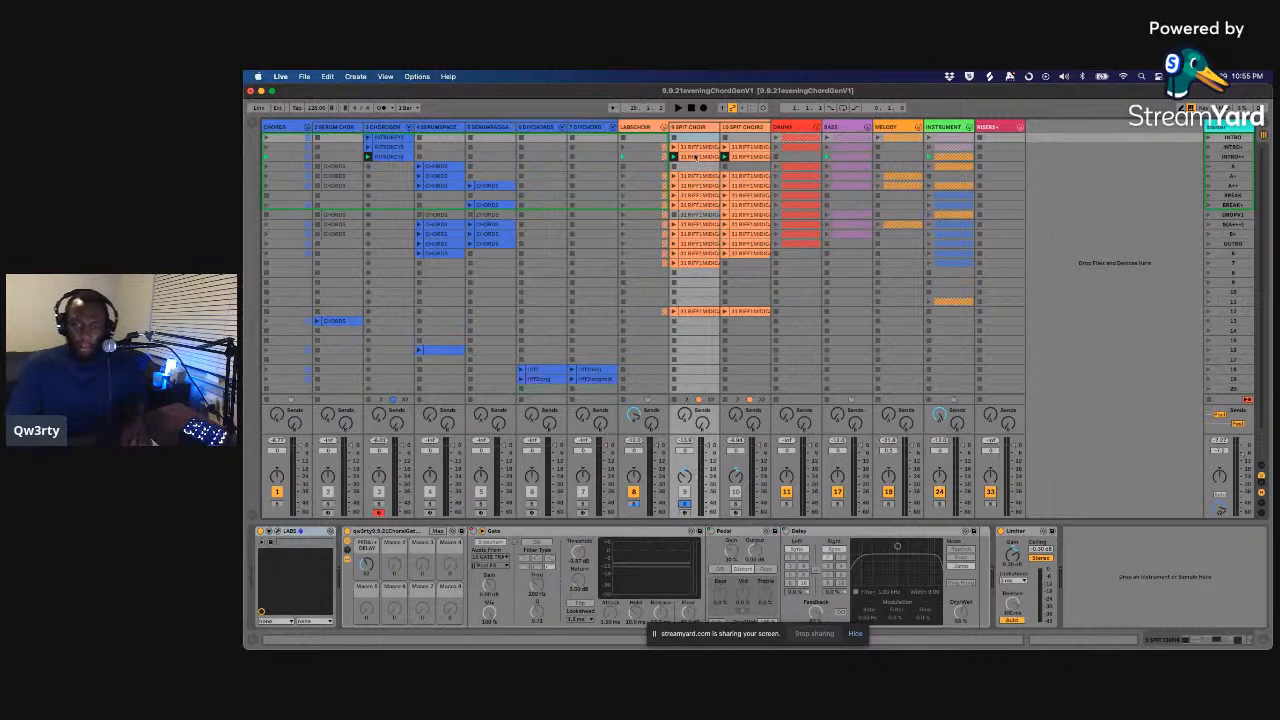
scroll(696, 157, "down", 1)
key("space")
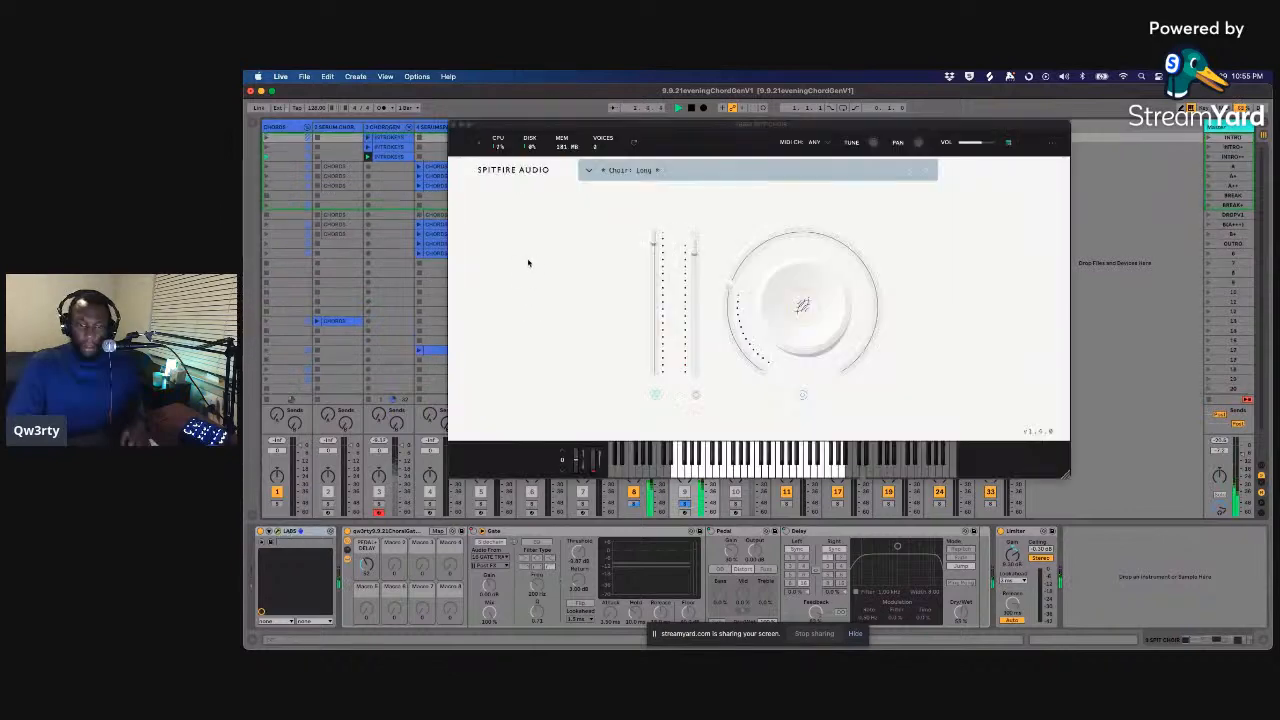
- Browse the LABS preset list through Trumpet Fields, Choir, Autoharp and Arctic Swells, and close the instrument window
left_click_drag(586, 125, 612, 202)
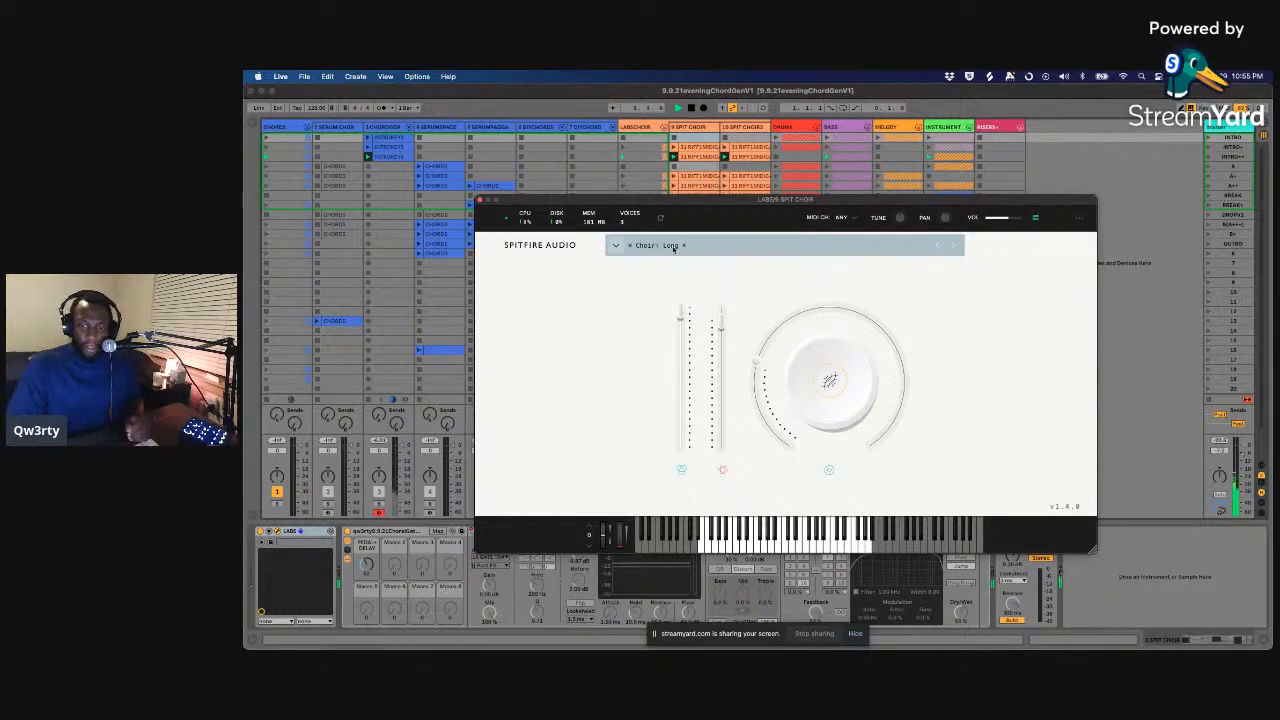
left_click(617, 246)
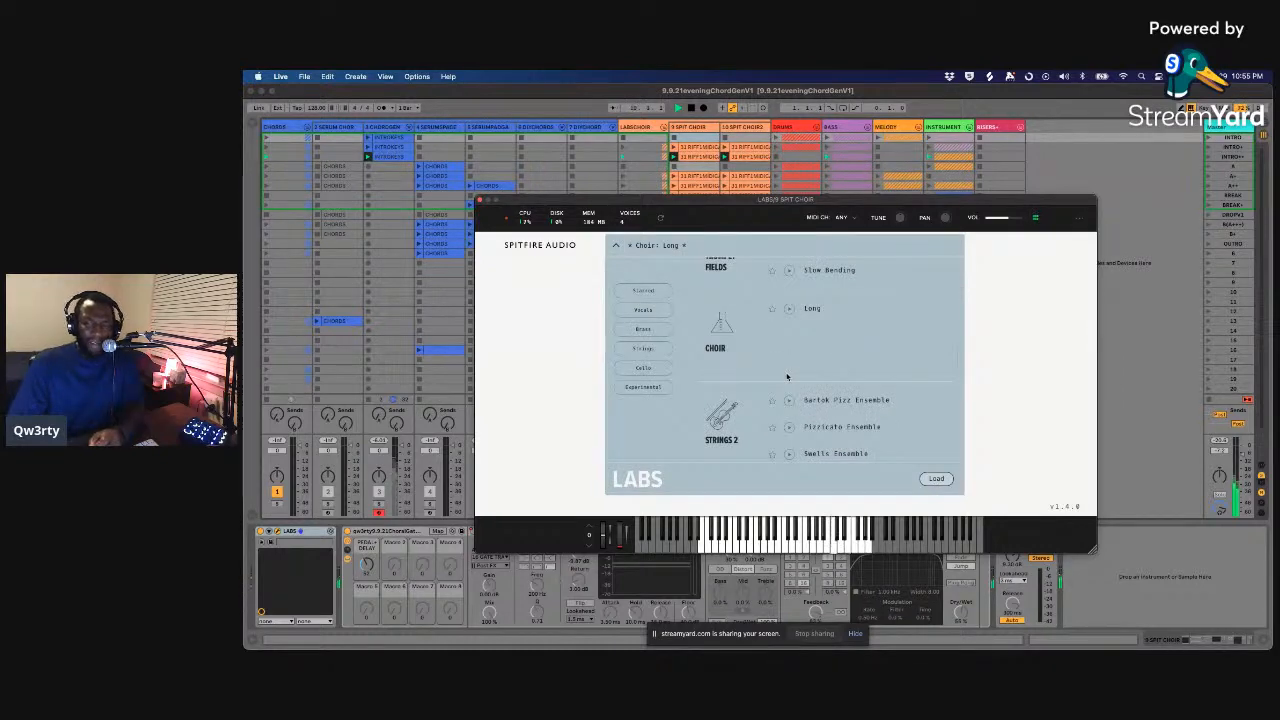
scroll(787, 376, "up", 10)
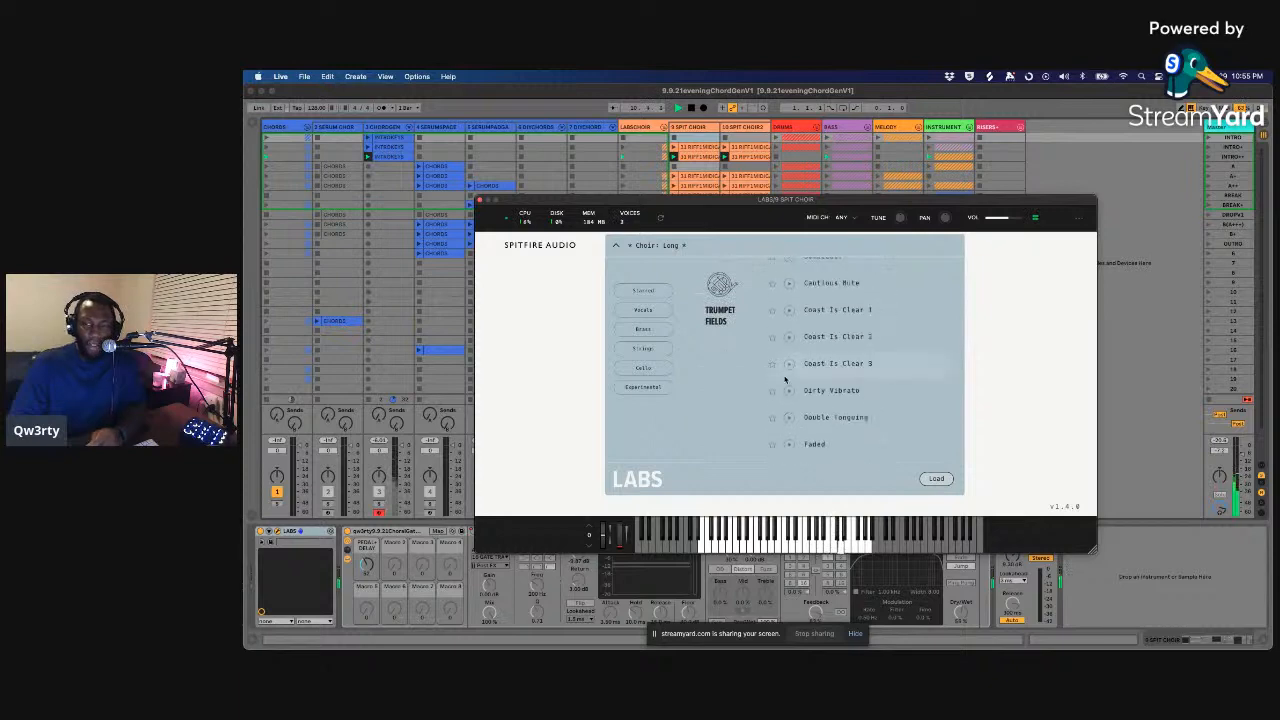
scroll(787, 377, "up", 5)
scroll(787, 343, "down", 10)
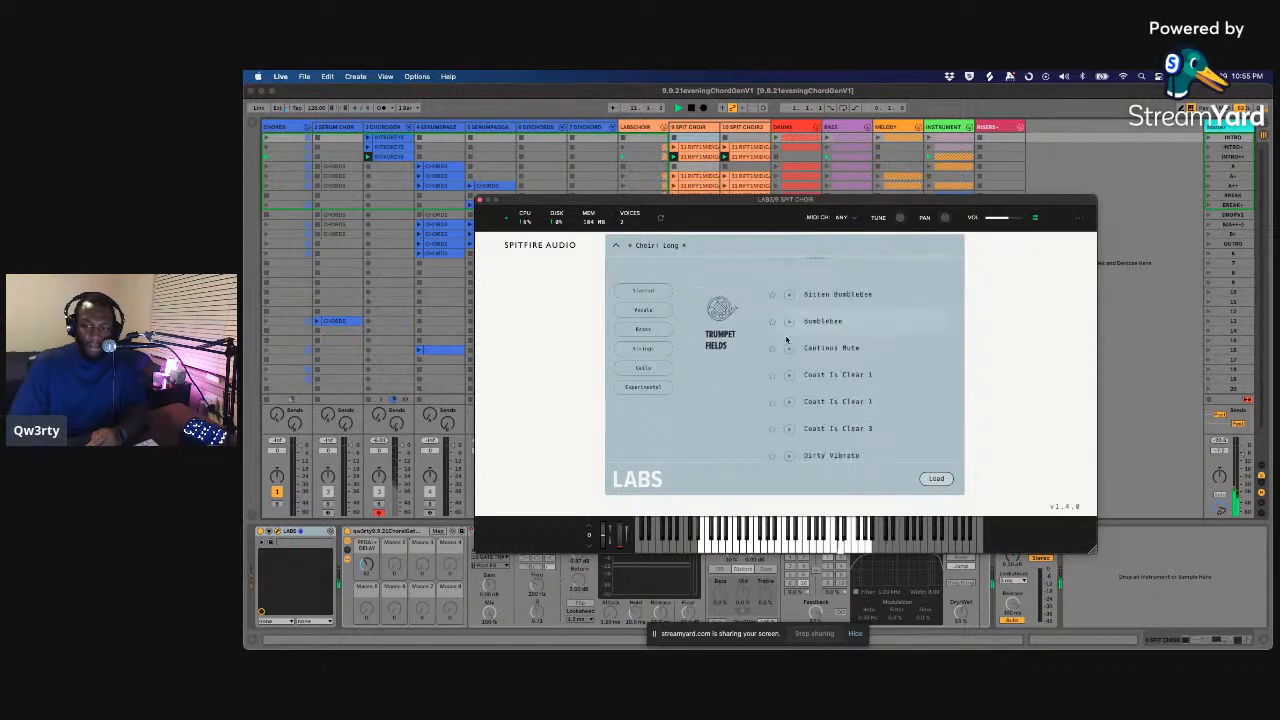
scroll(787, 340, "down", 5)
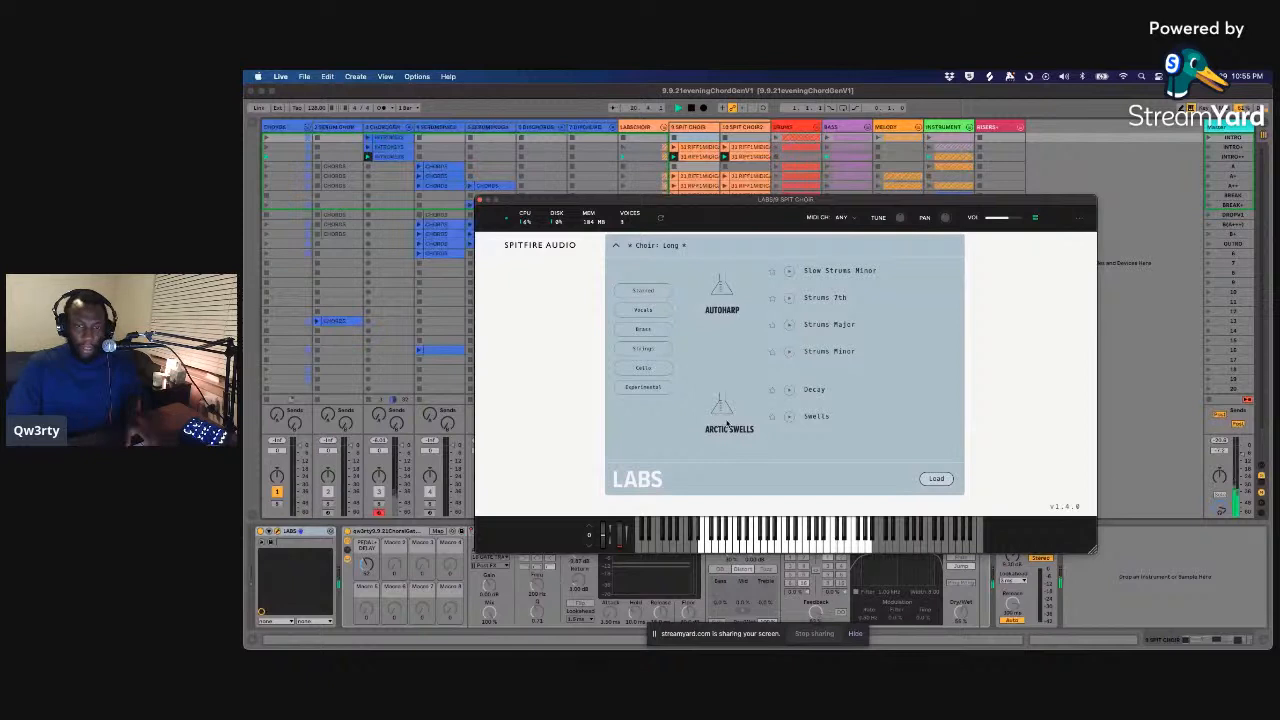
left_click(480, 201)
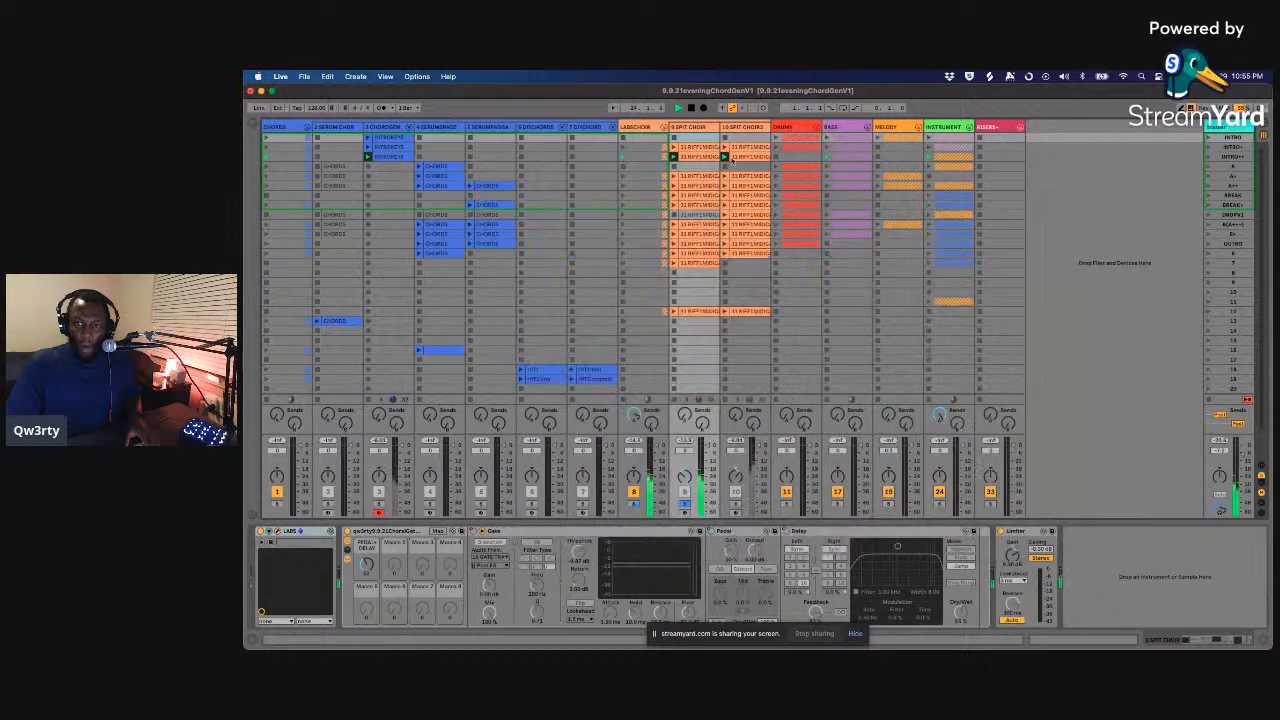
- Listen to the second choir track in solo and check the LABSCHOIR group's effect chain
left_click(735, 504)
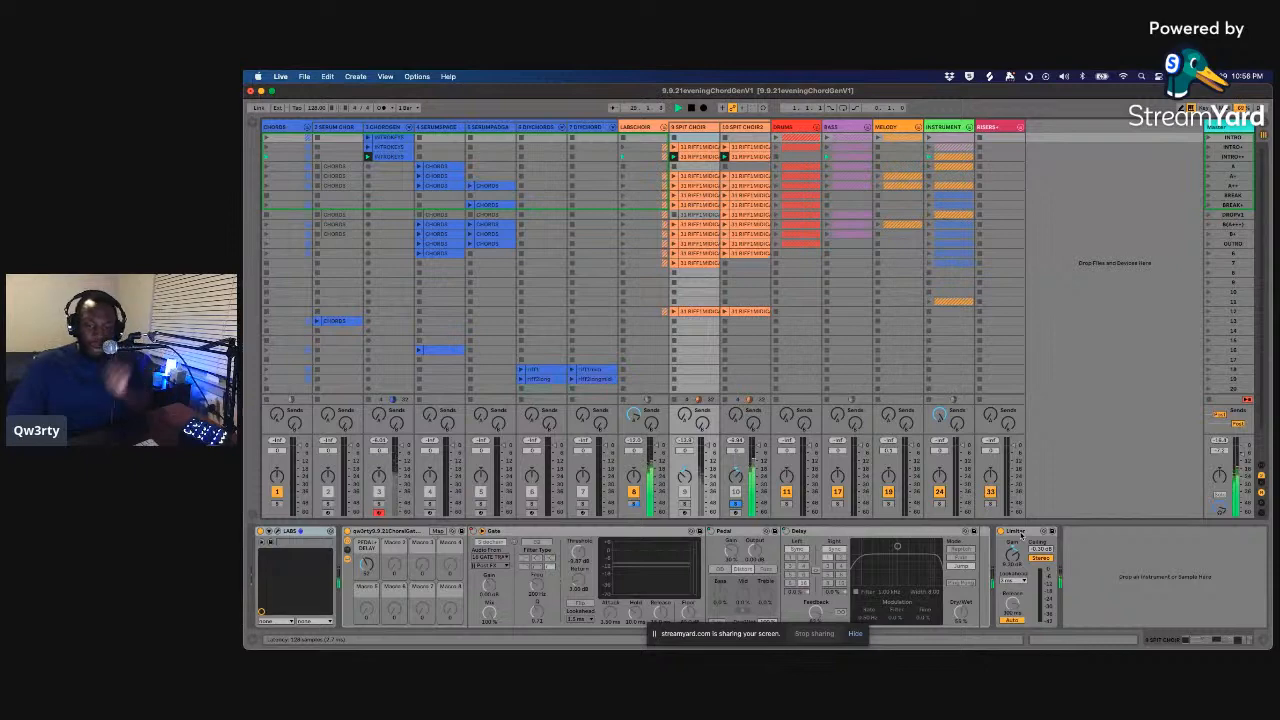
left_click(645, 128)
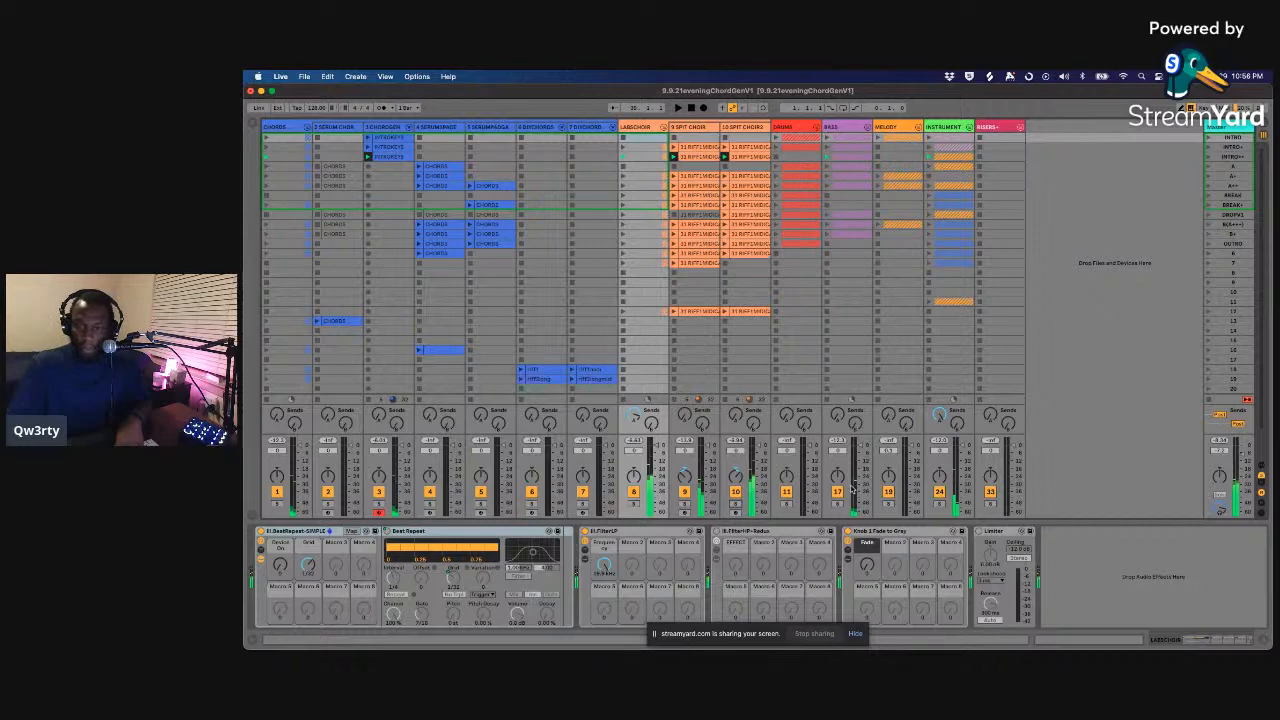
- Launch the INTRO++ scene and turn on the Limiter in the LABSCHOIR group's effect chain
scroll(724, 145, "down", 1)
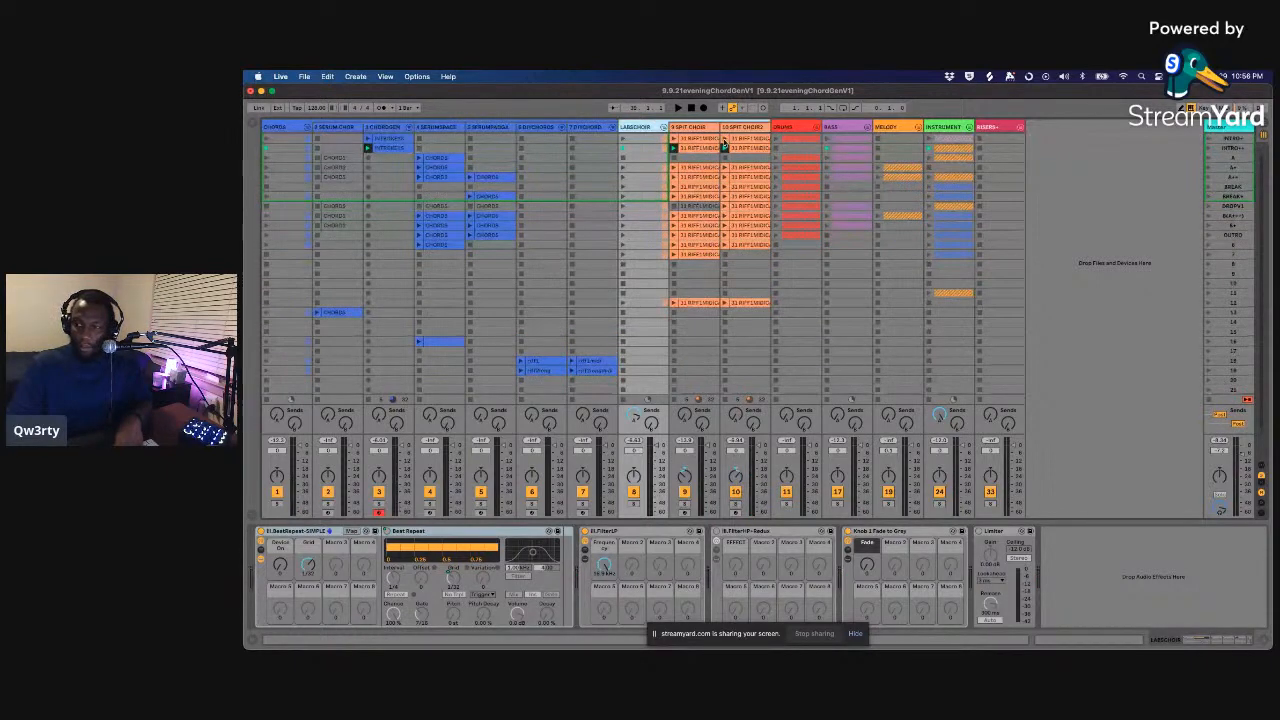
left_click(1208, 149)
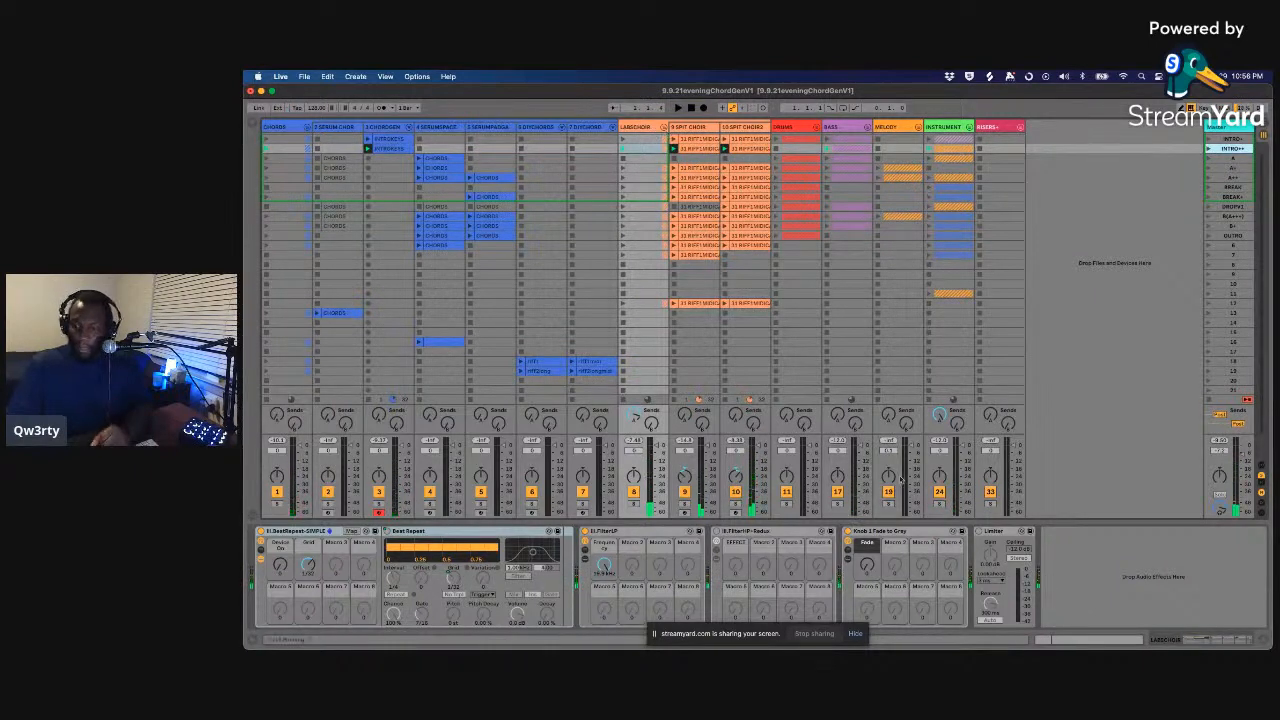
left_click(980, 532)
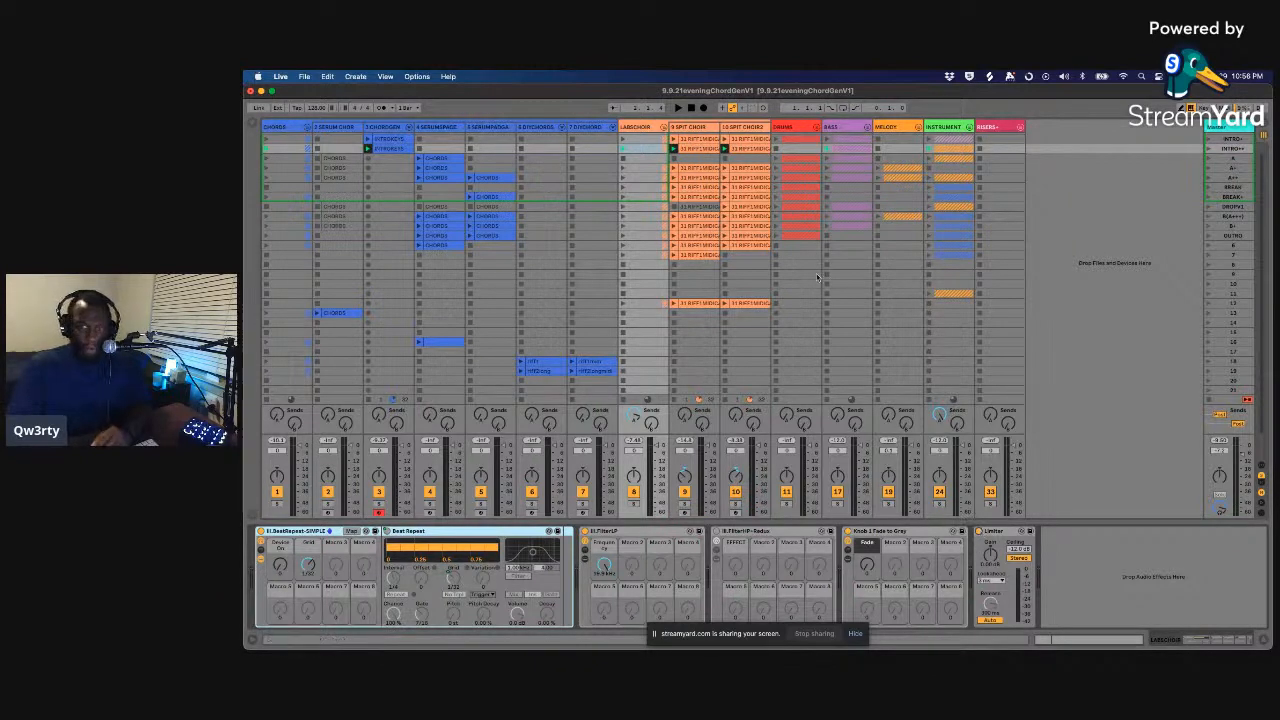
- Compare the device chain of the 9 SPIT CHOIR track with that of the LABSCHOIR group
scroll(738, 218, "up", 1)
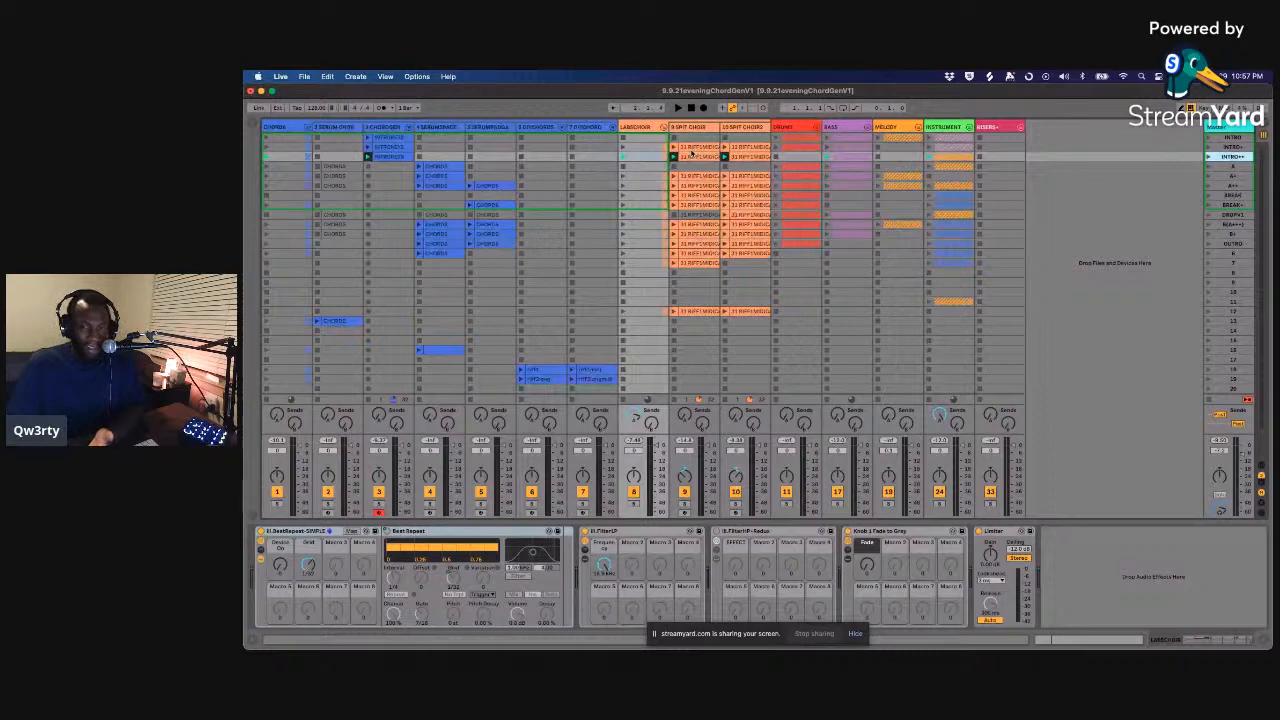
left_click(696, 138)
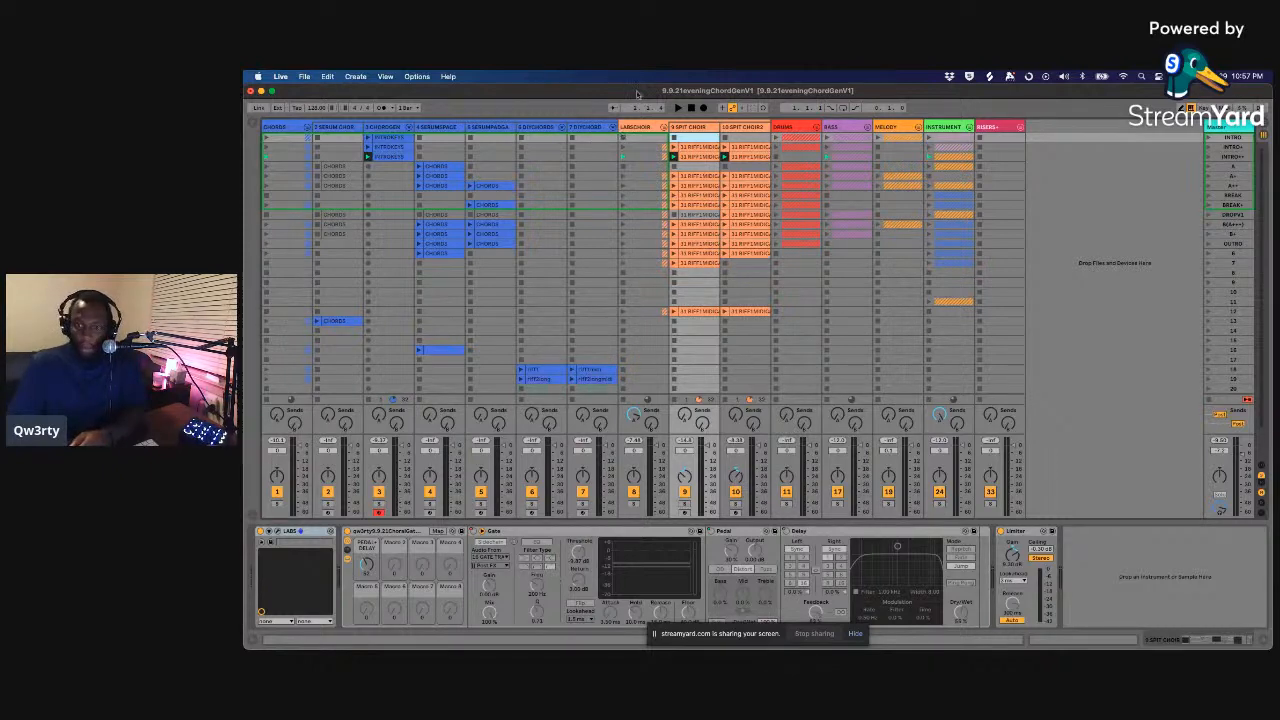
left_click(640, 126)
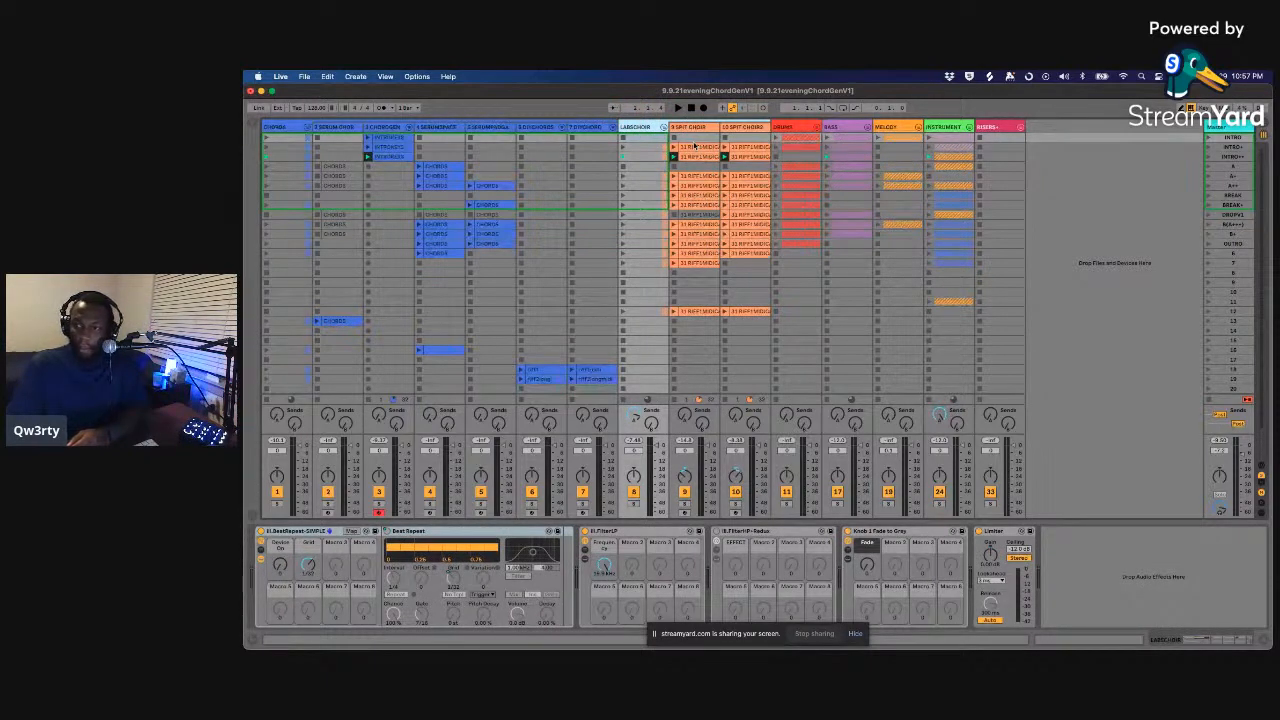
- Inspect the click track's Drum Rack and the GATE clip in the DRUMS group, and collapse the group
scroll(937, 149, "right", 2)
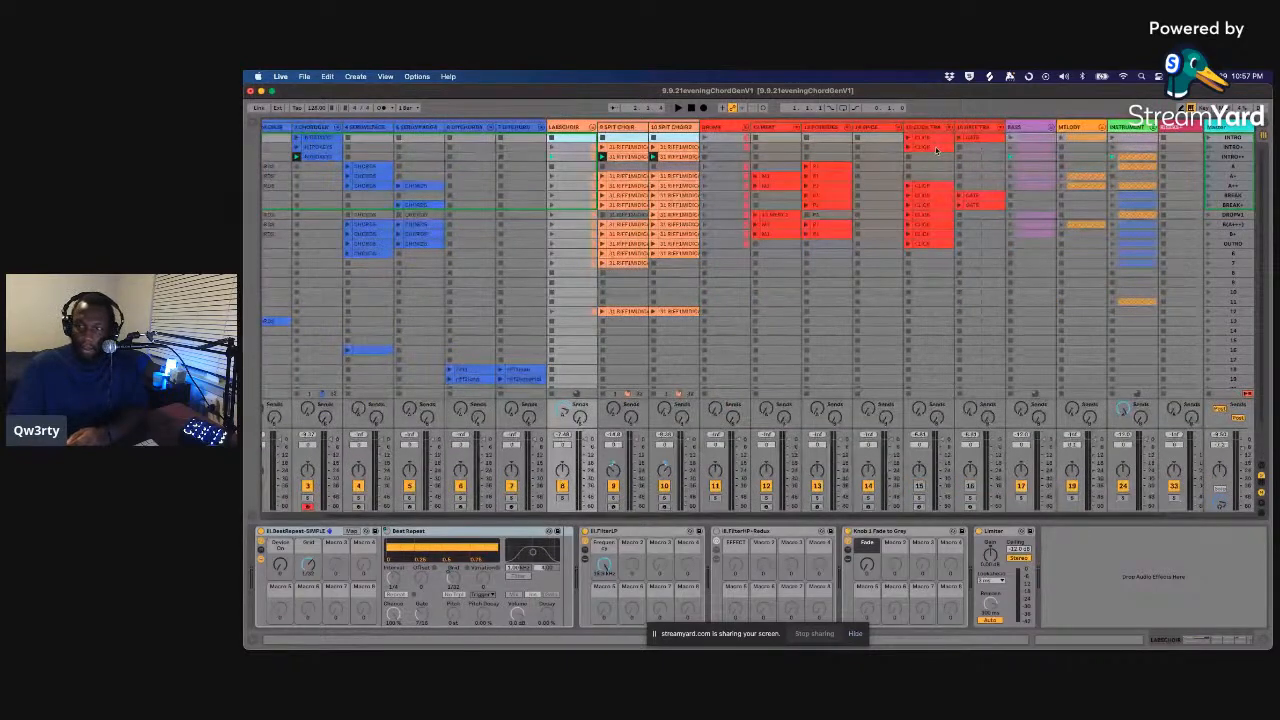
scroll(937, 149, "right", 1)
left_click(892, 140)
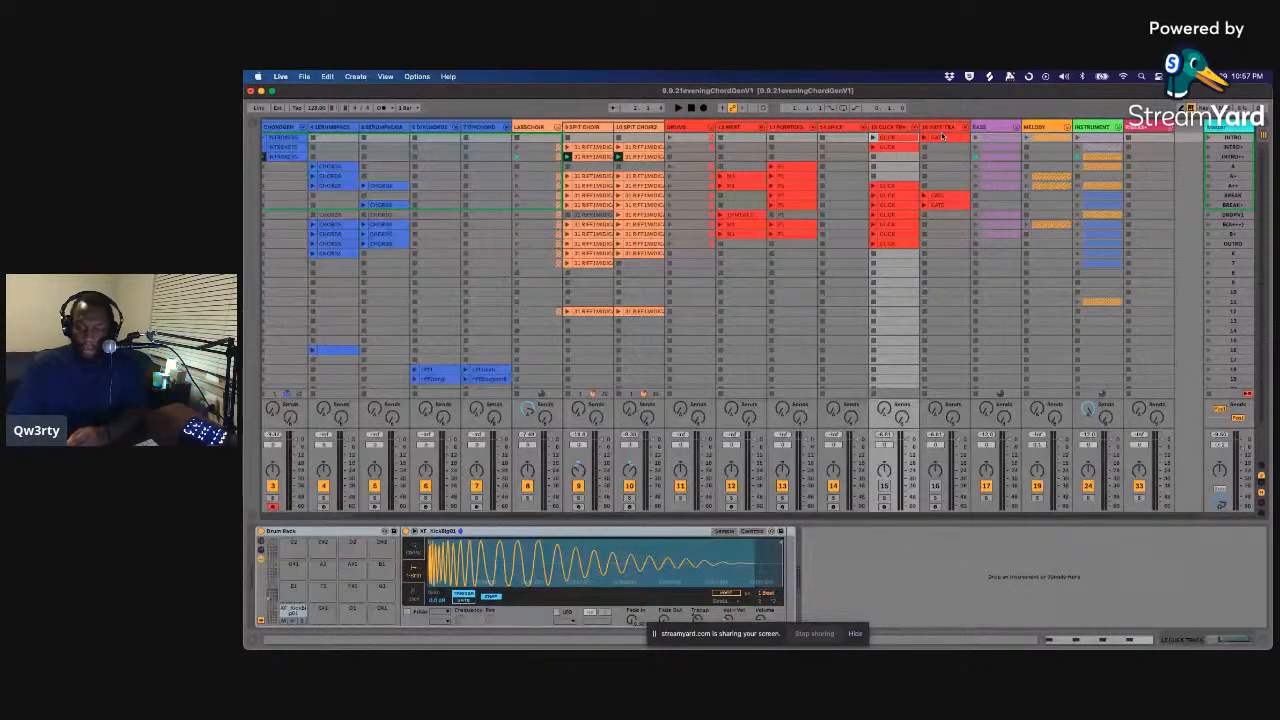
left_click(940, 137)
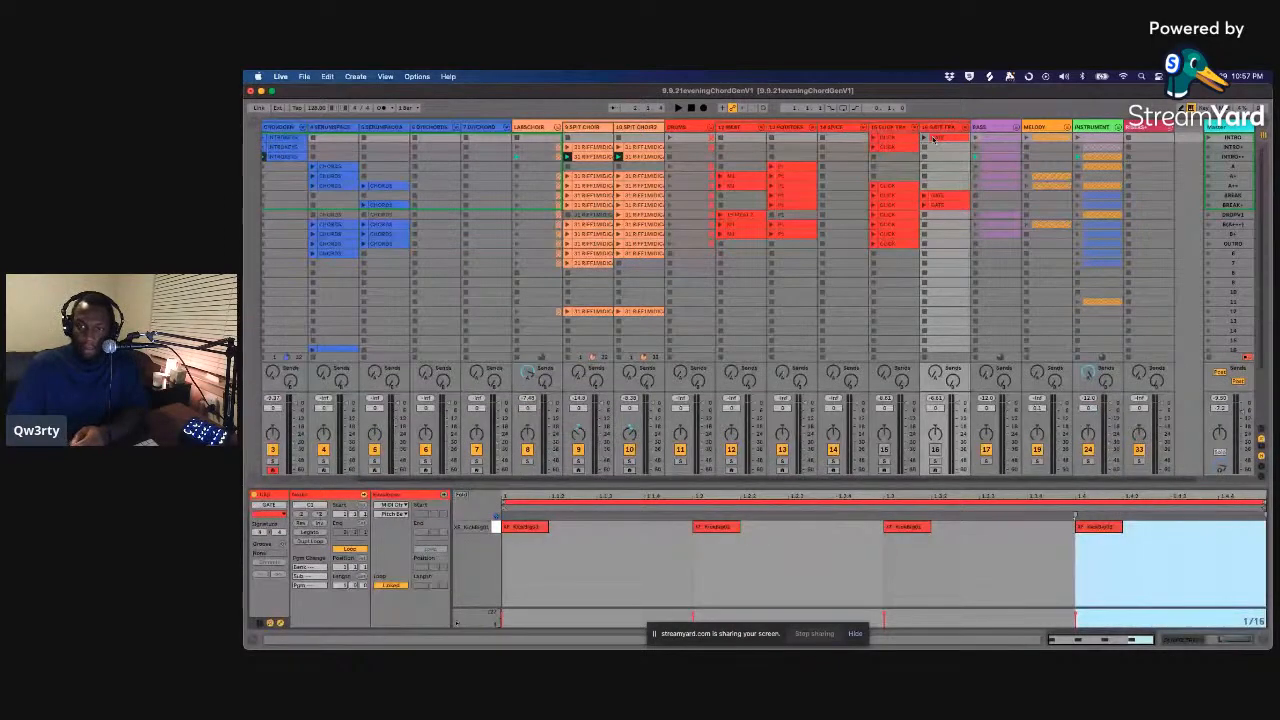
left_click(711, 127)
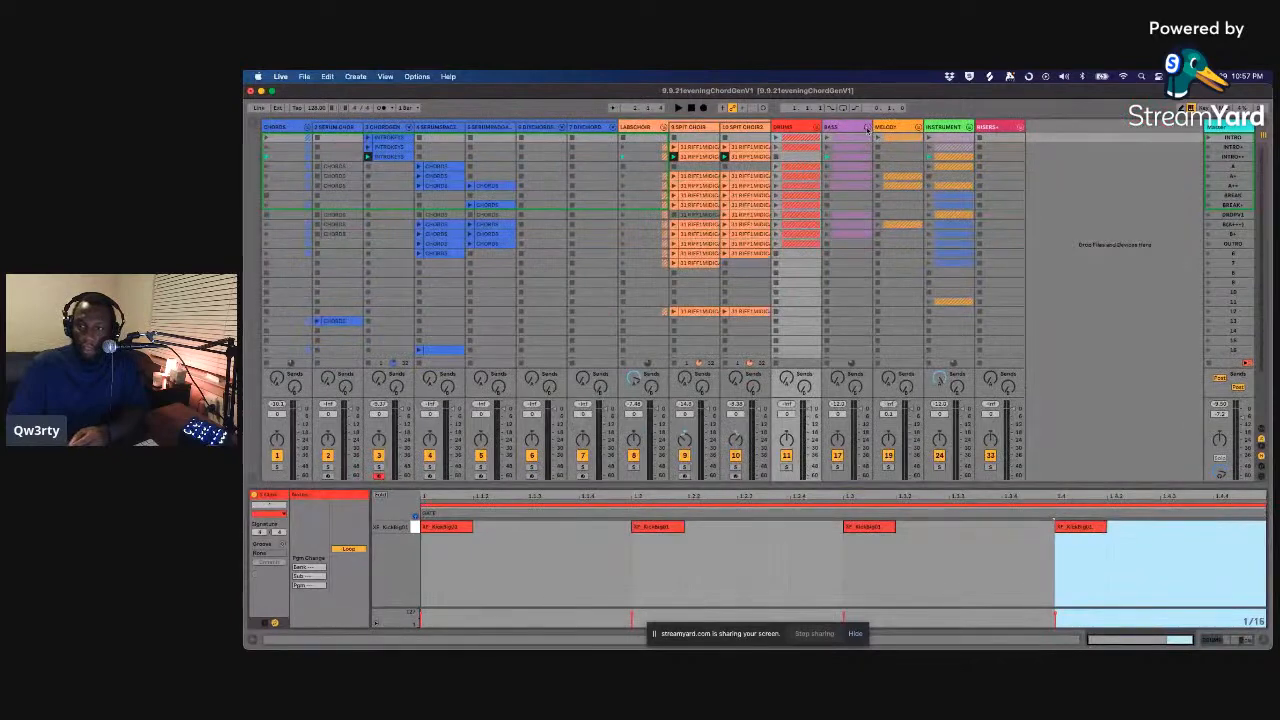
- Expand the BASS group, solo its Deep Hop Bass track, and launch the track's B1 clip in the INTRO scene
left_click(867, 128)
left_click(903, 127)
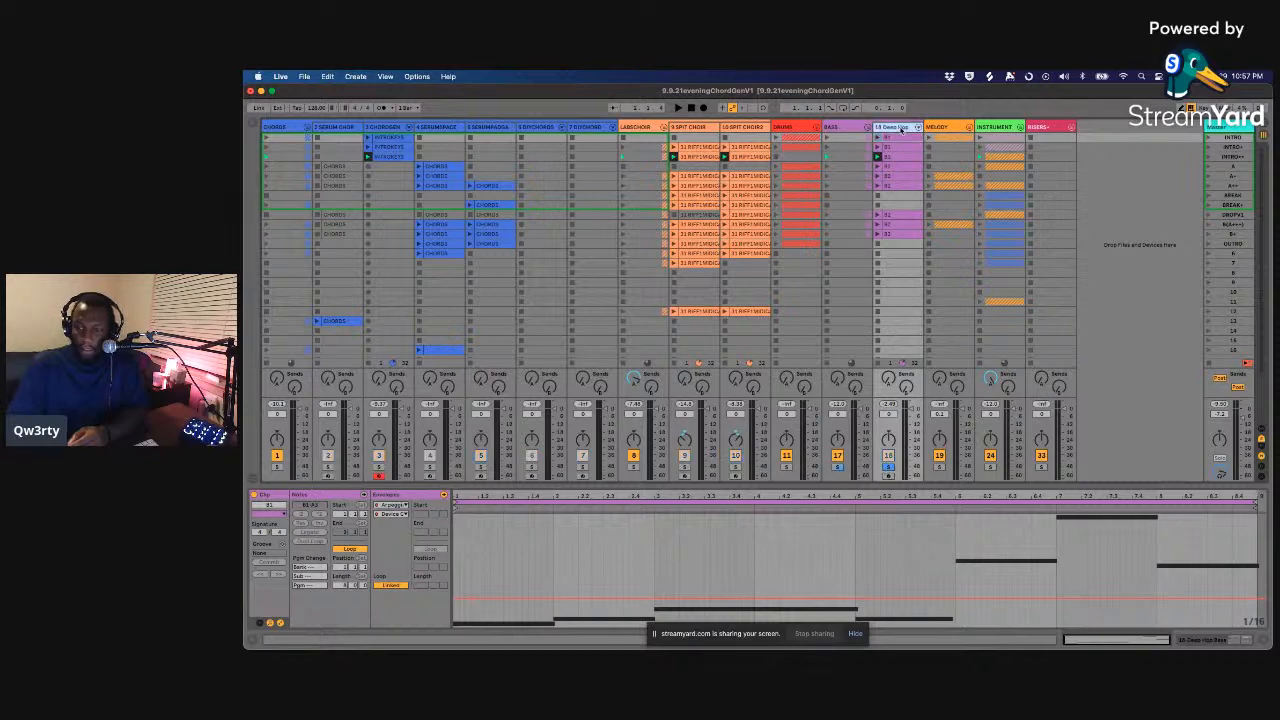
double_click(900, 128)
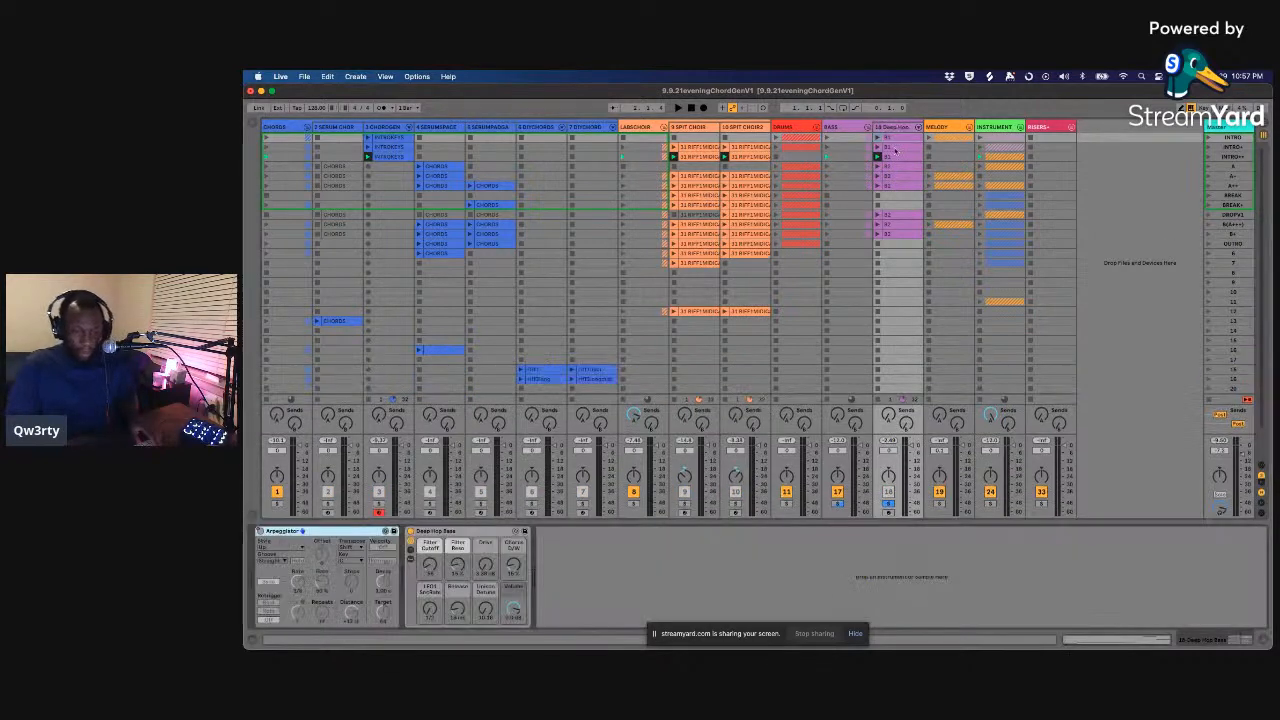
left_click(887, 146)
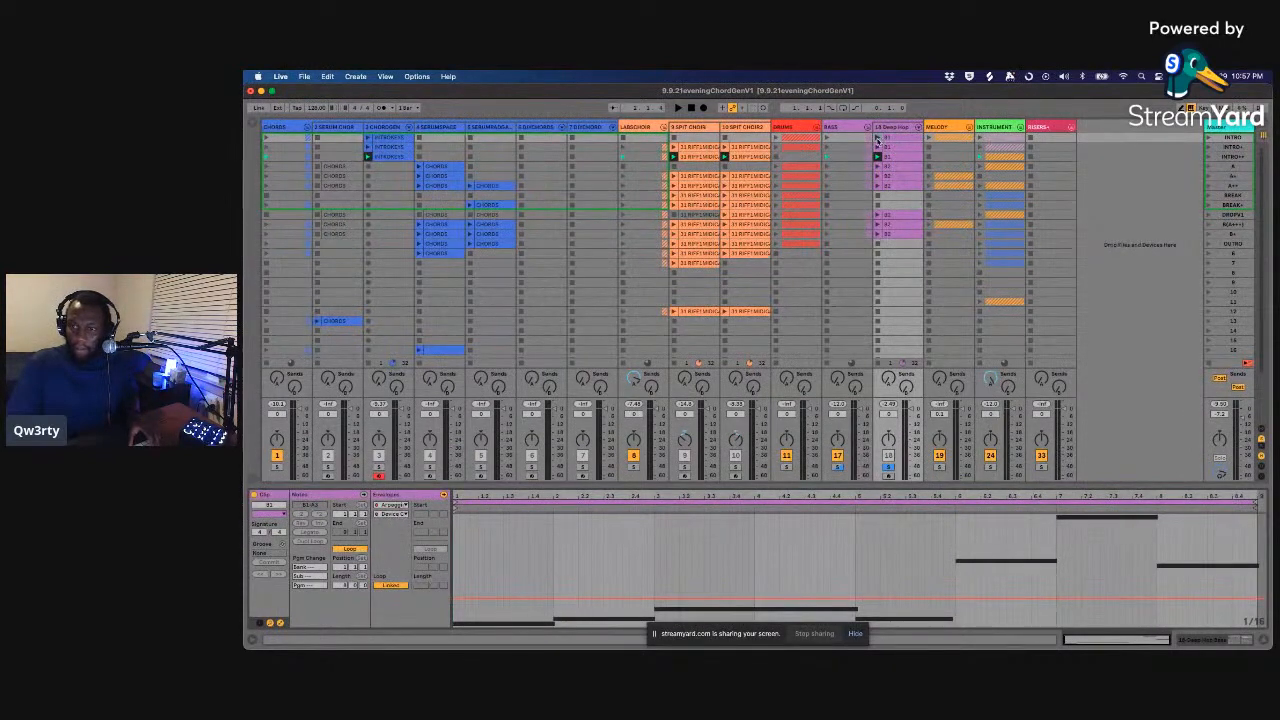
left_click(878, 137)
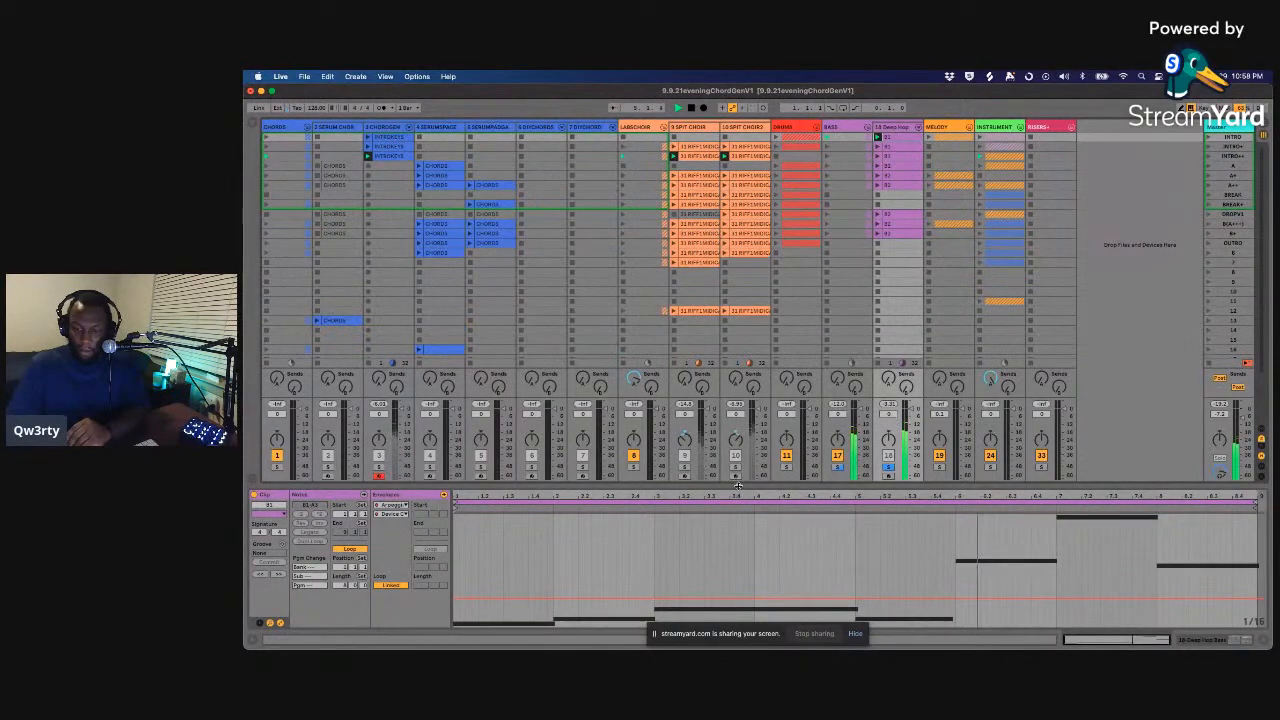
- Enlarge the clip editor and examine the bass notes of the B1 clip across its pitch range
left_click_drag(562, 486, 535, 340)
left_click(332, 349)
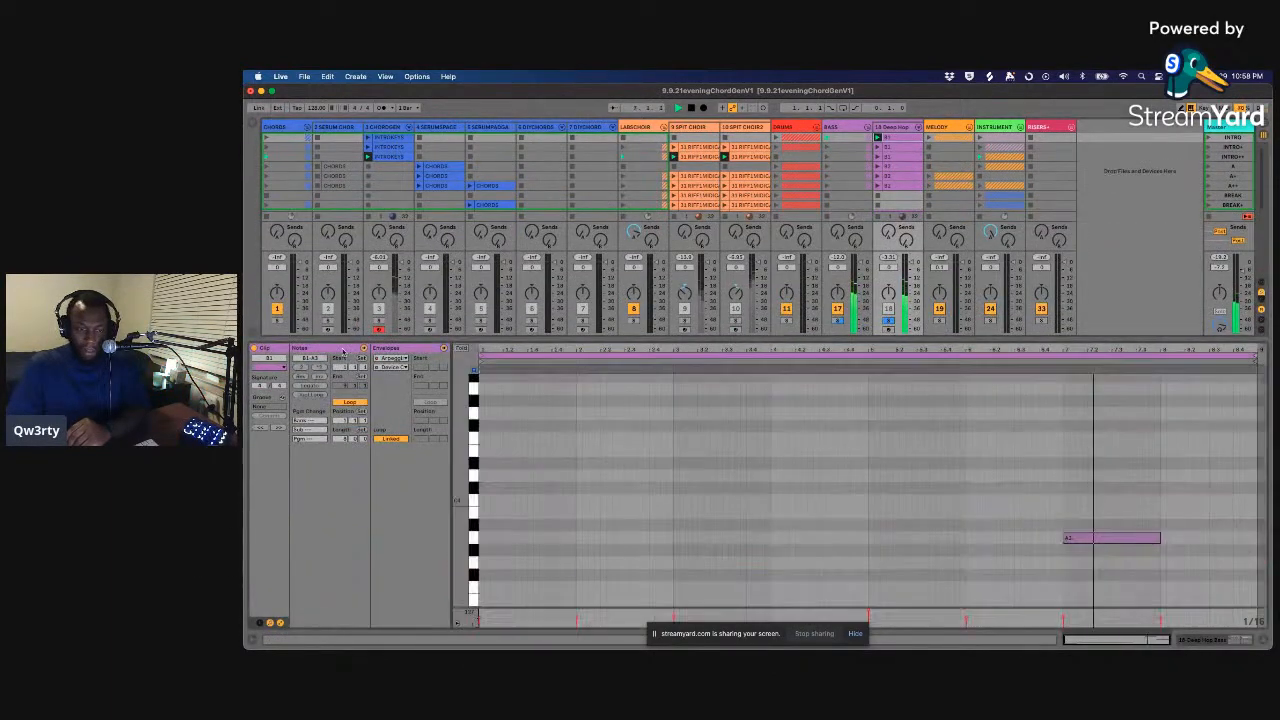
scroll(804, 452, "down", 5)
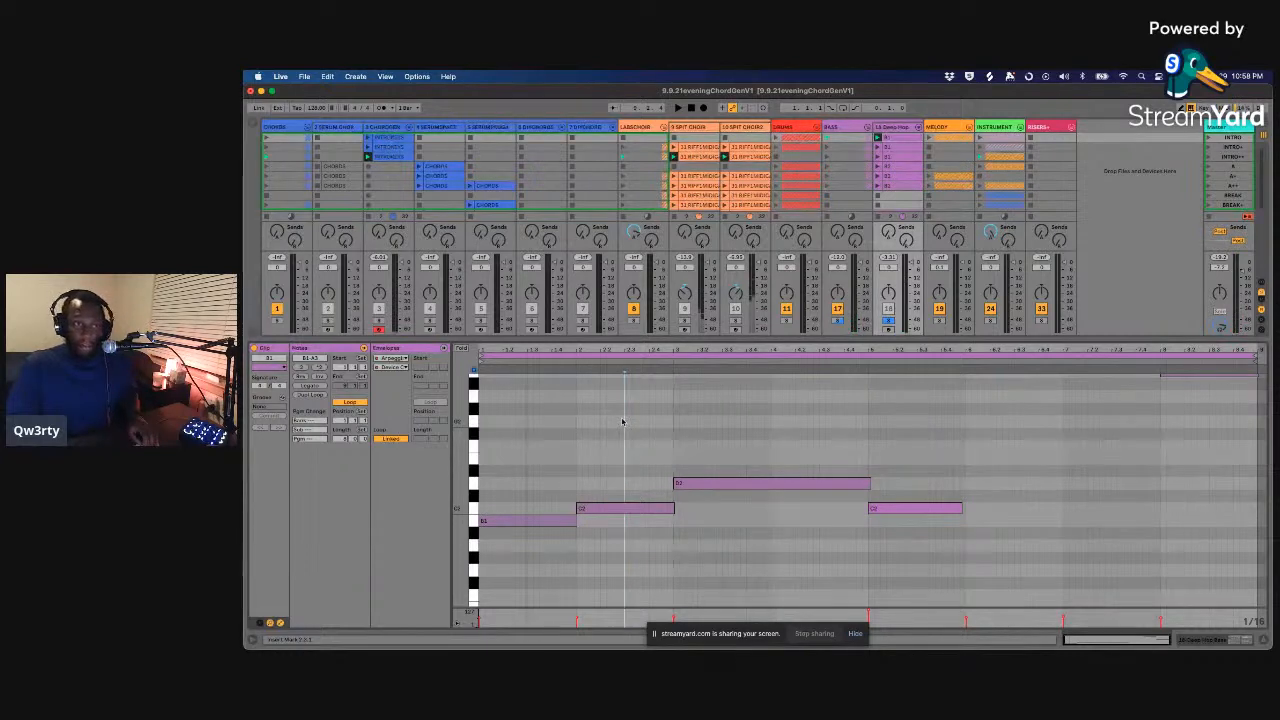
- Save the Live Set as 9.9.21eveningChordGenV2 in the 9.9.21 folder
left_click(304, 76)
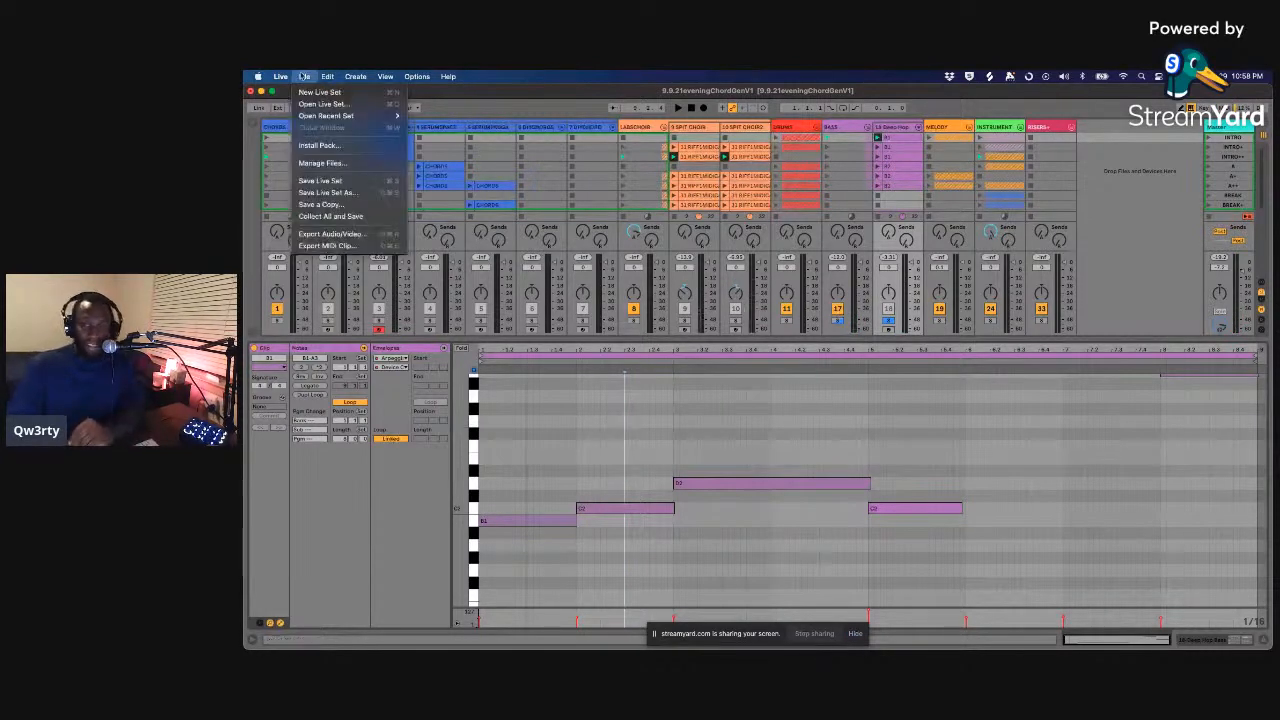
left_click(352, 192)
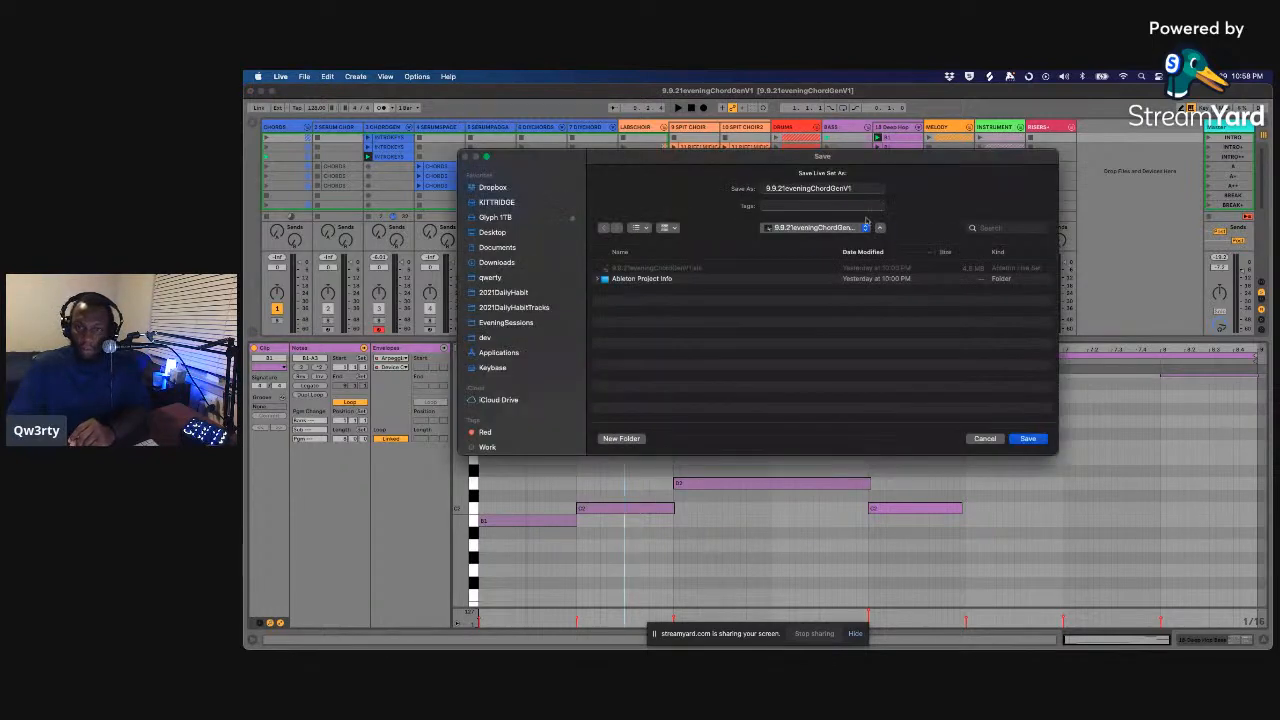
left_click(868, 188)
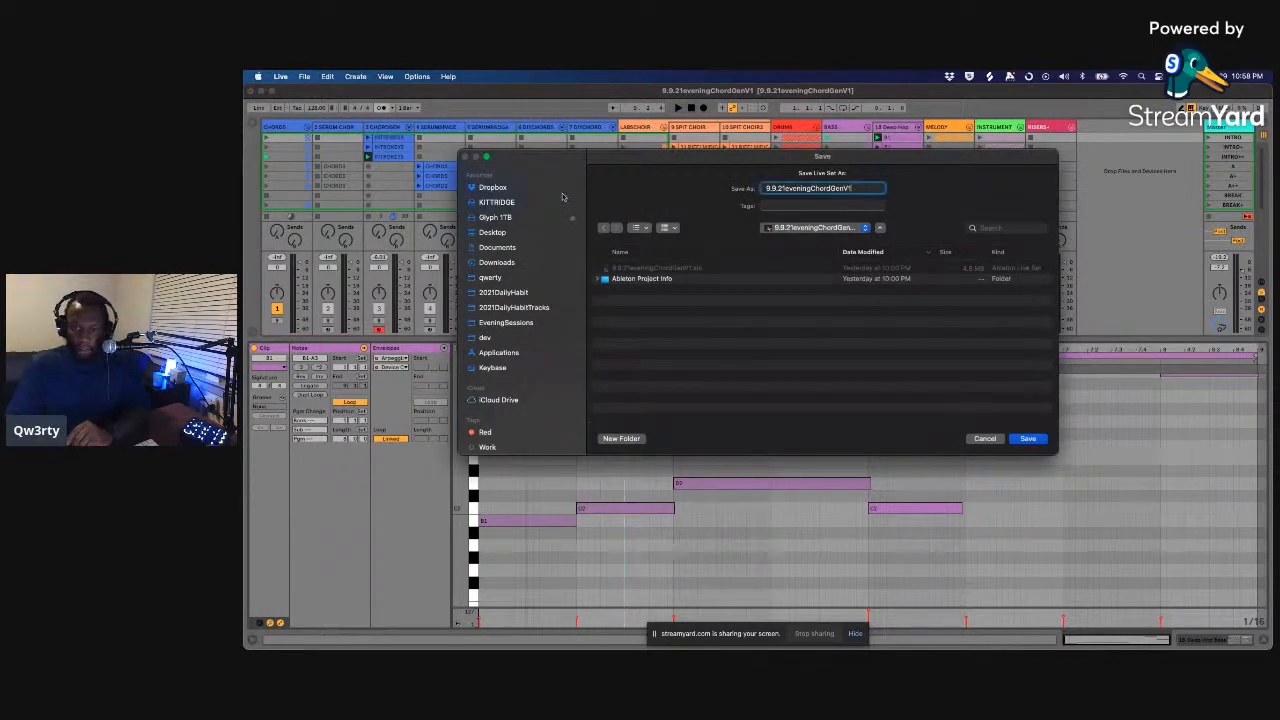
left_click(805, 227)
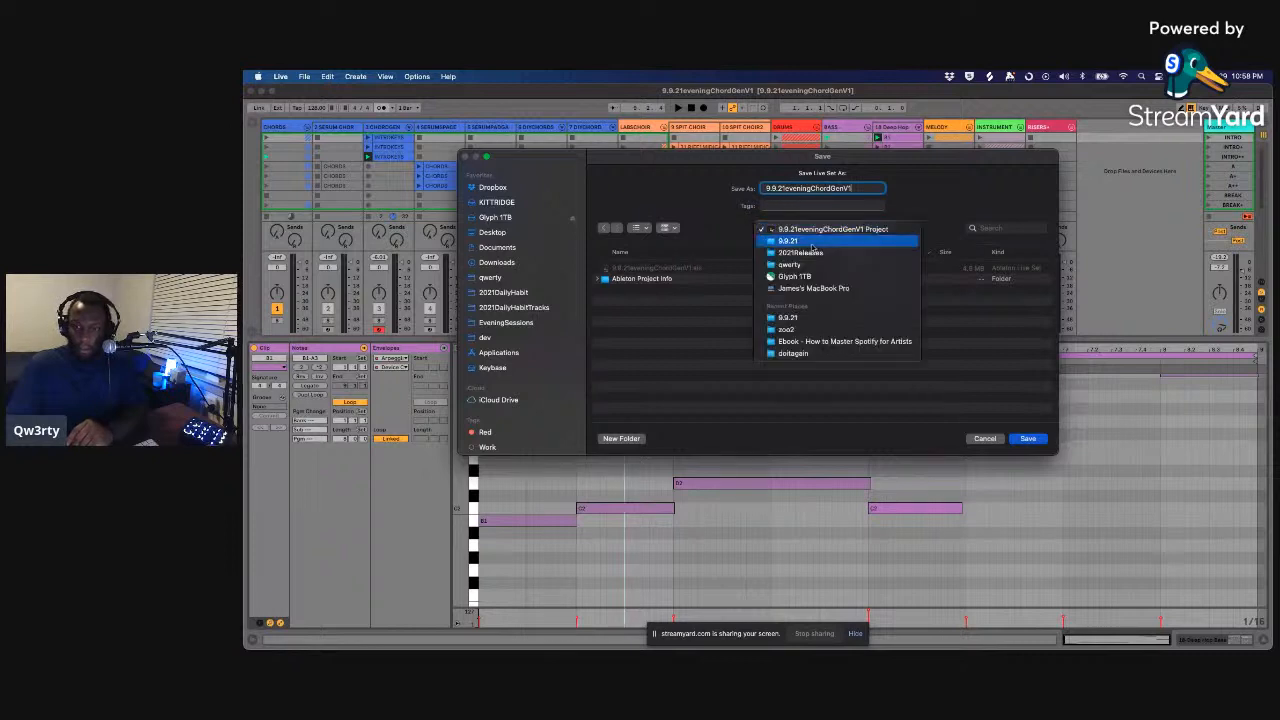
left_click(812, 246)
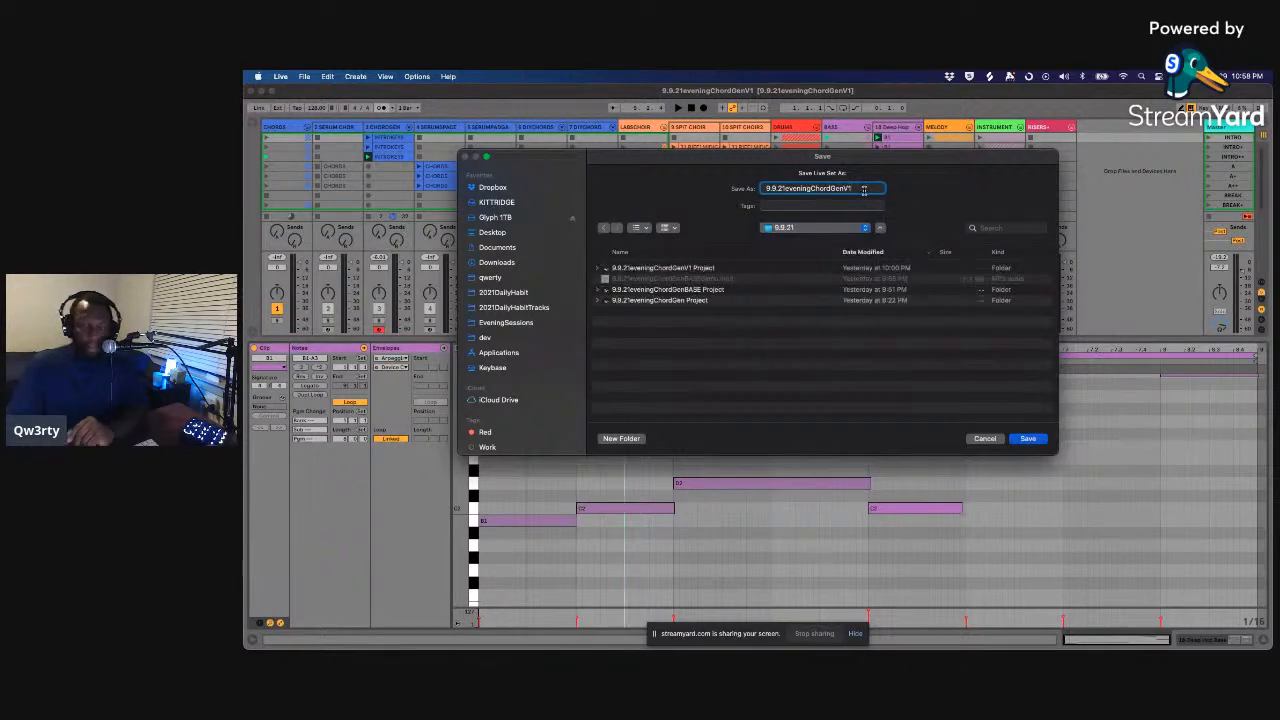
key("BackSpace")
type("2")
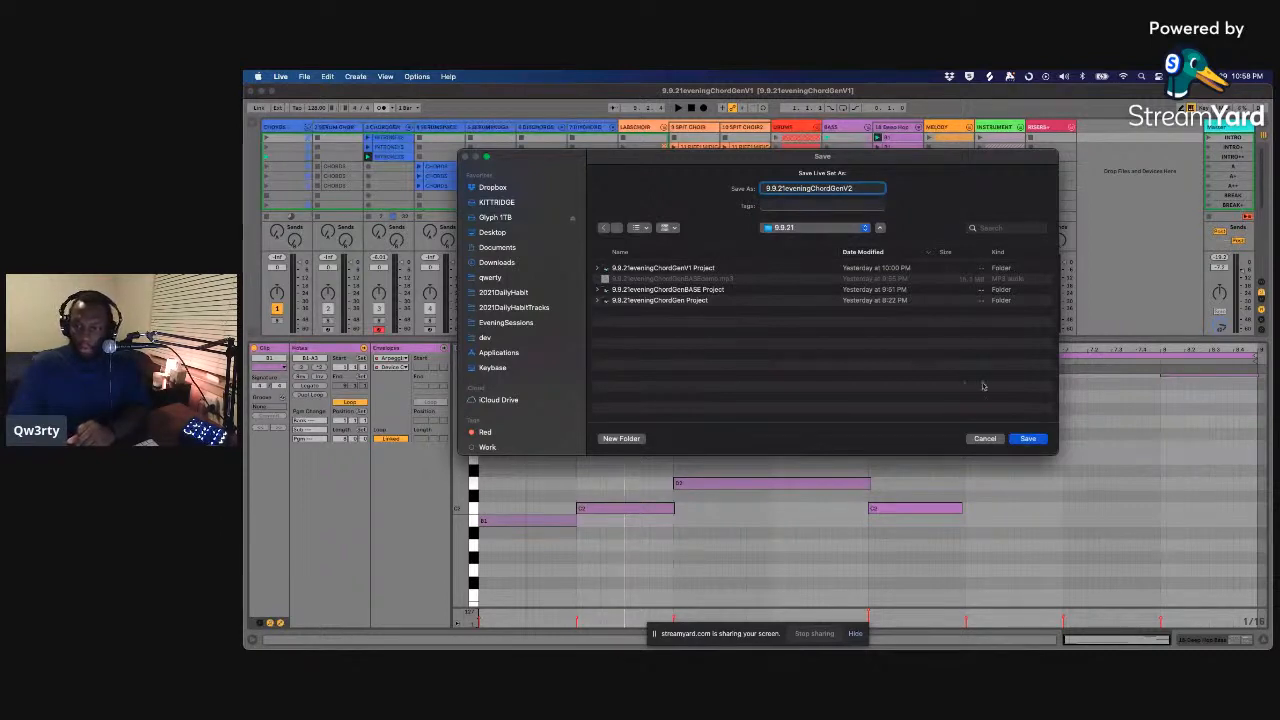
left_click(1038, 440)
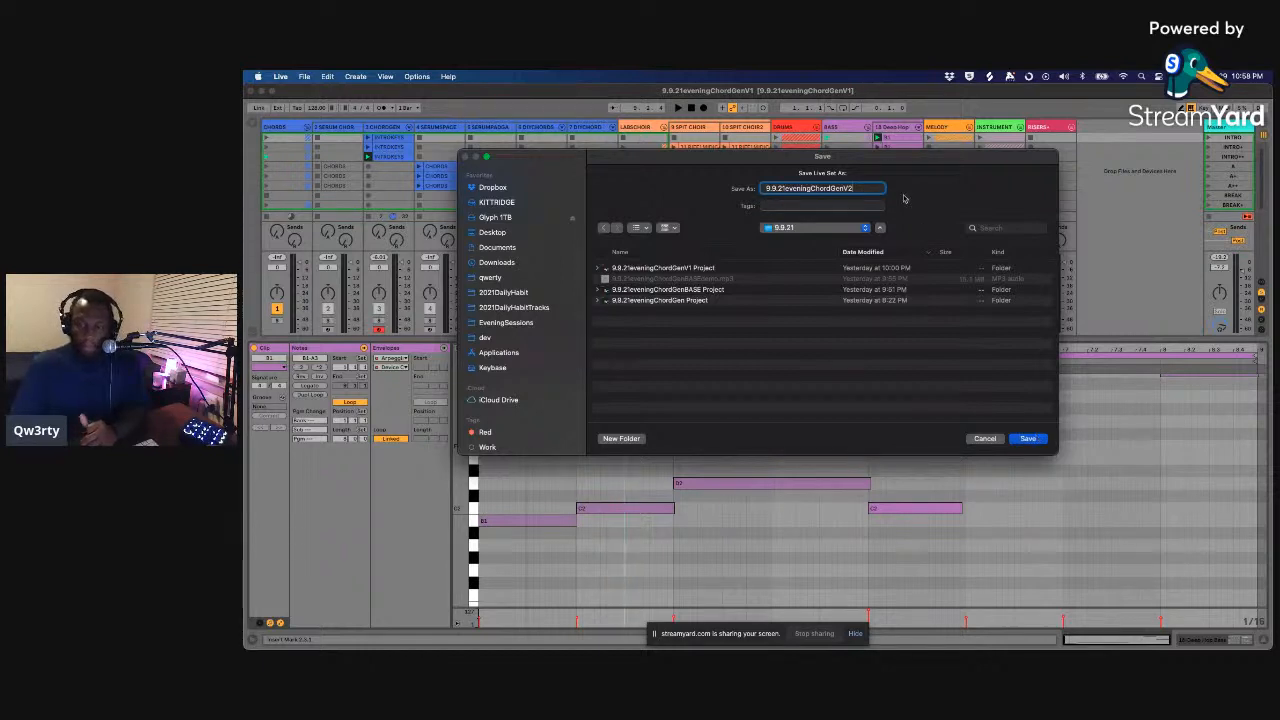
left_click(1027, 439)
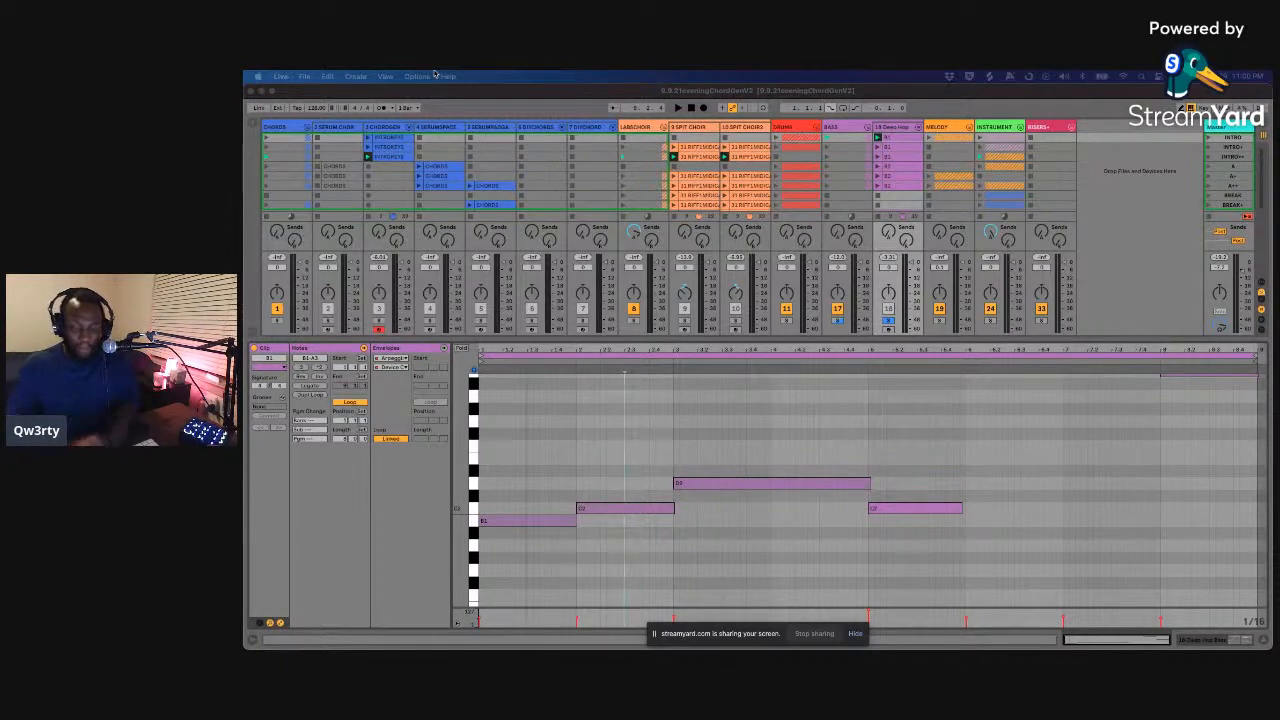
- Transpose all notes of the B1 bass clip down one octave during playback, and take the bass track out of solo
left_click(466, 95)
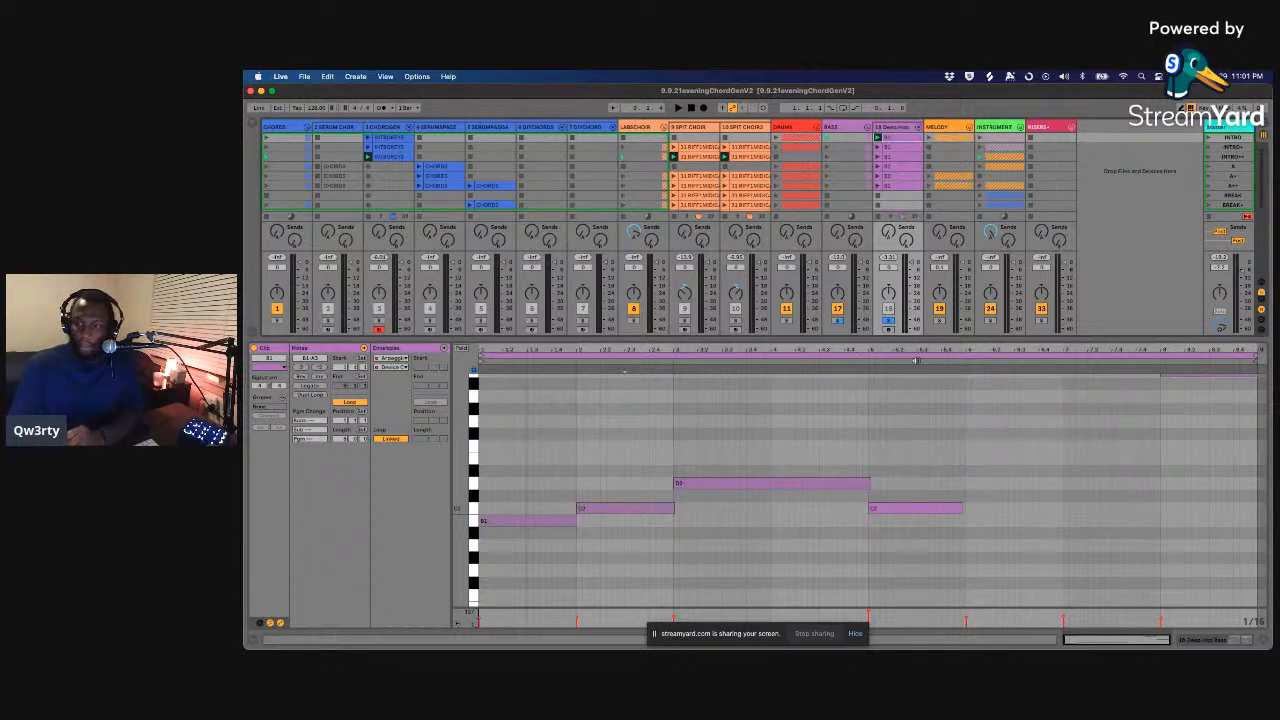
key("space")
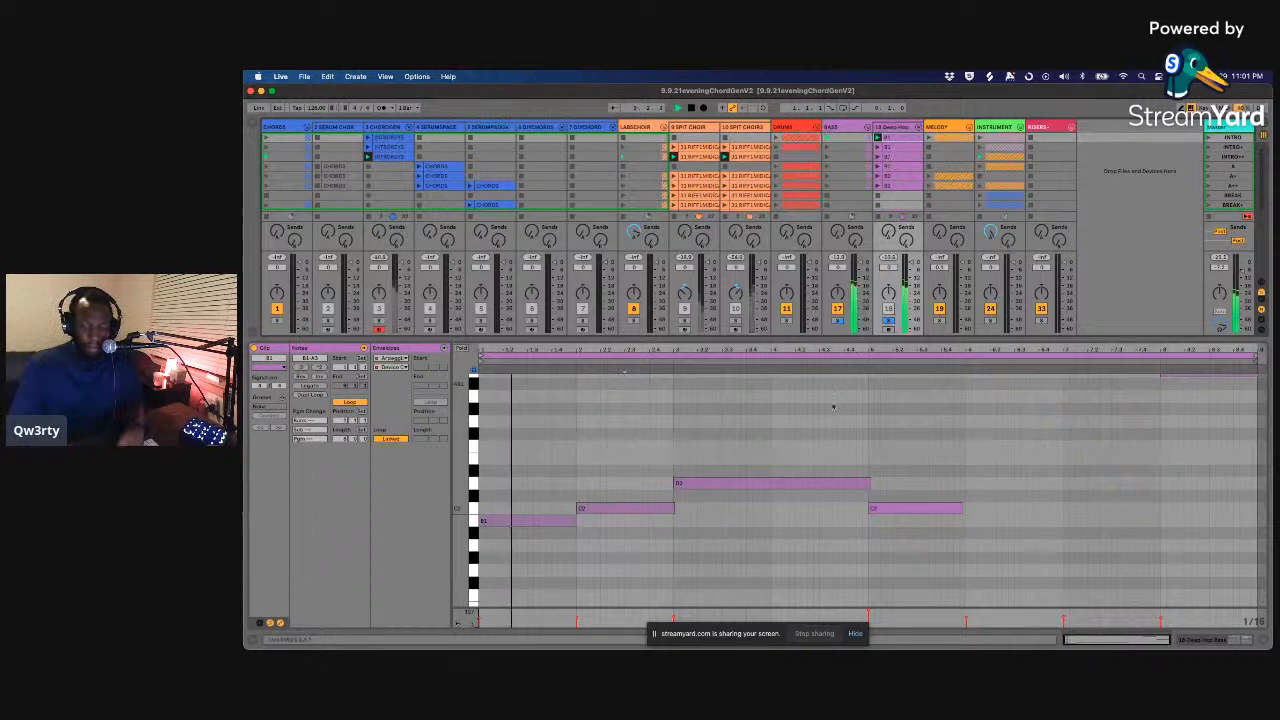
left_click(558, 440)
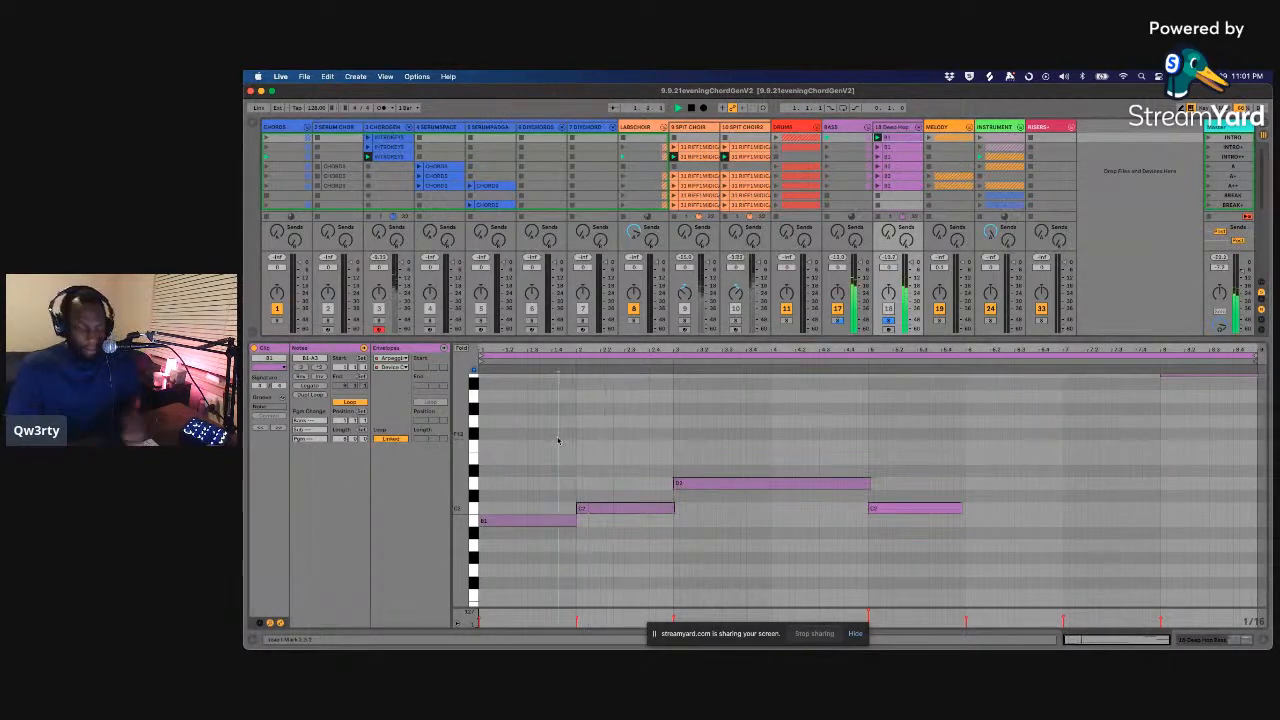
key("super+a")
scroll(558, 440, "up", 3)
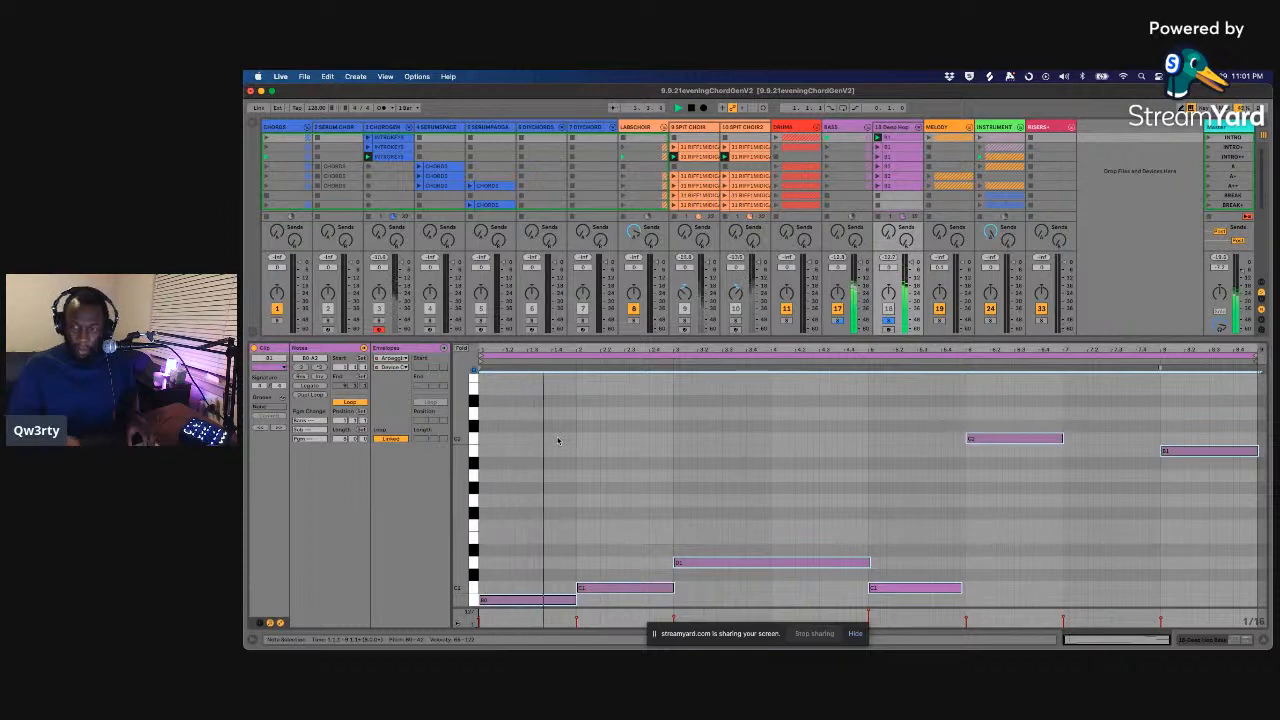
left_click(889, 321)
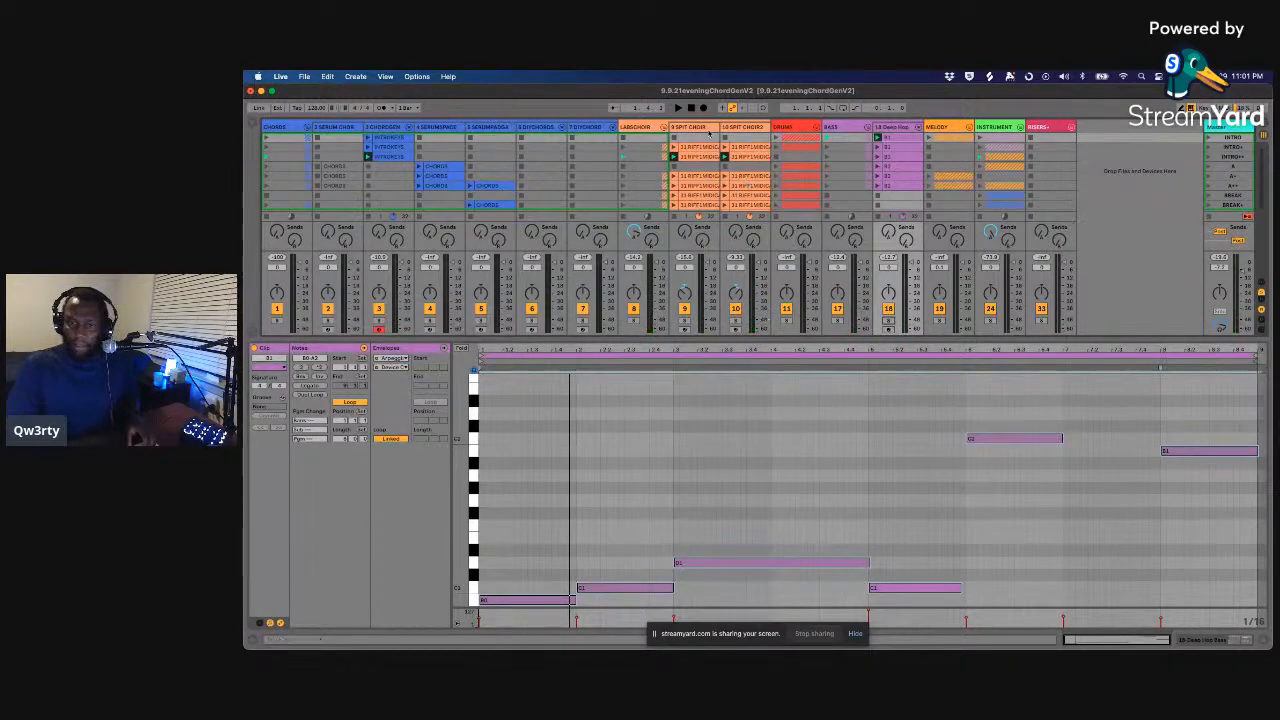
- Show the return tracks and turn the LABSCHOIR group's send A to the reverb return down to minimum
left_click(703, 128)
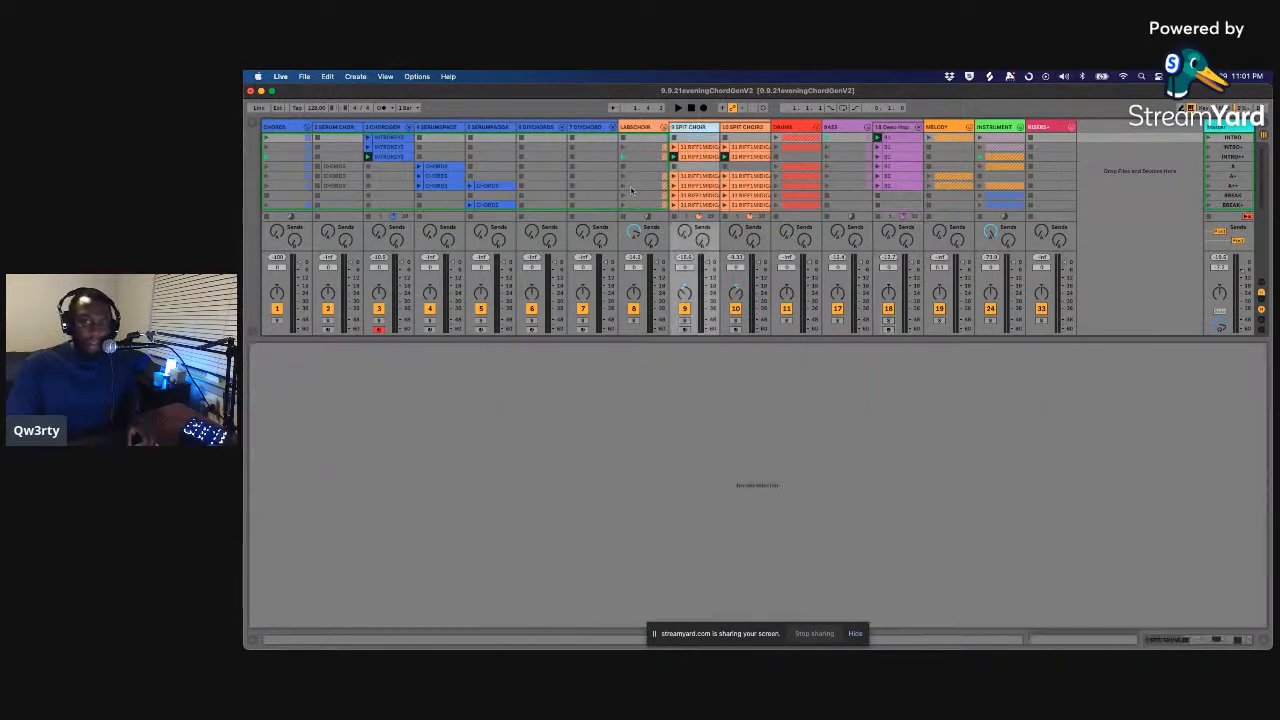
left_click(645, 128)
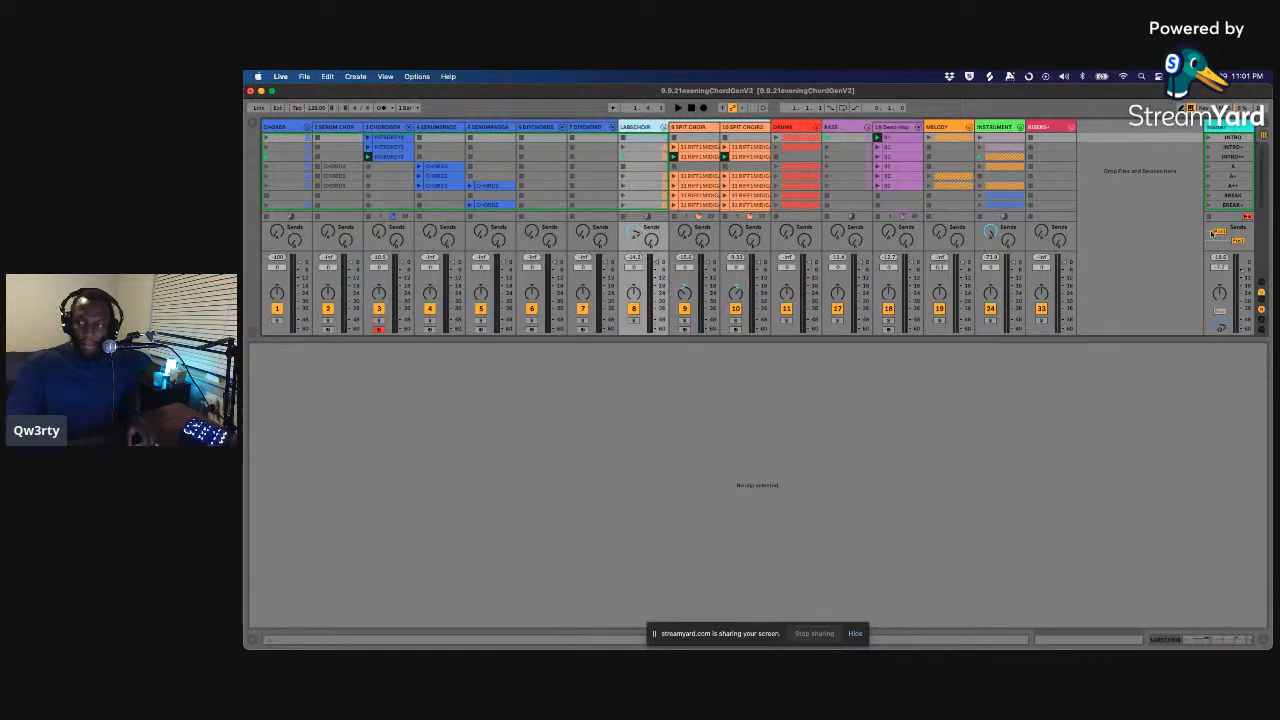
left_click(1262, 302)
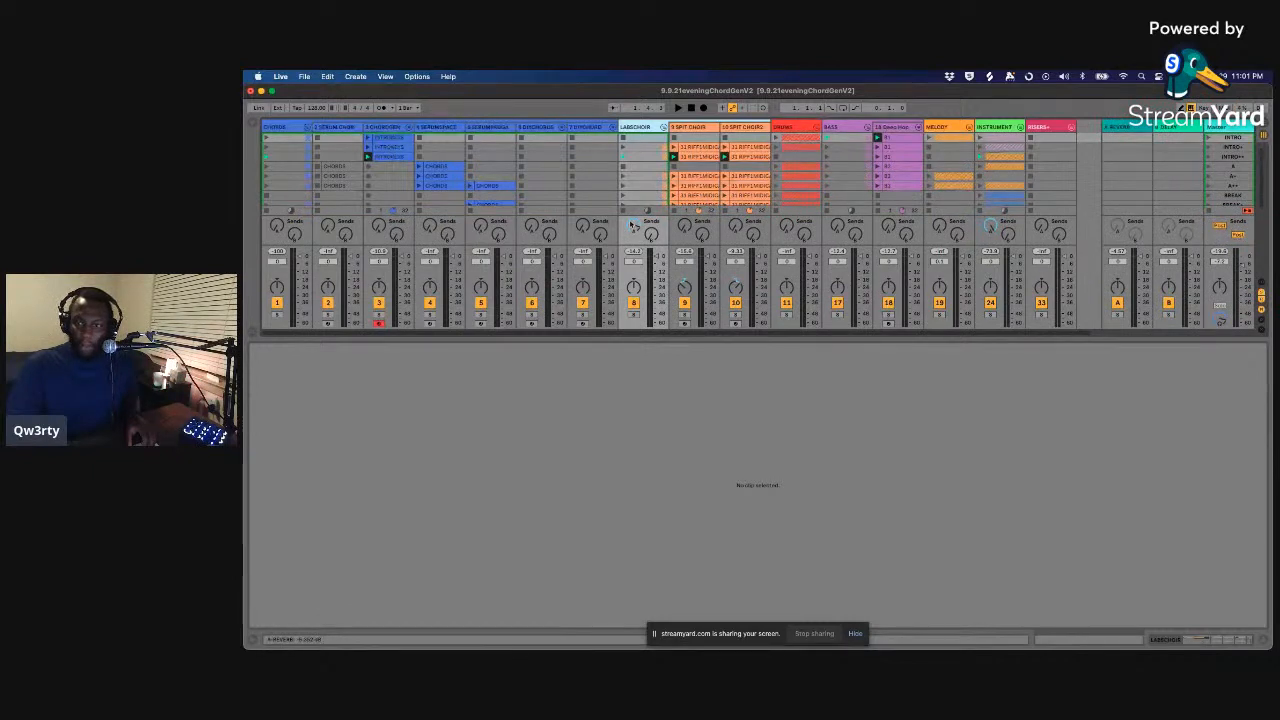
left_click(686, 167)
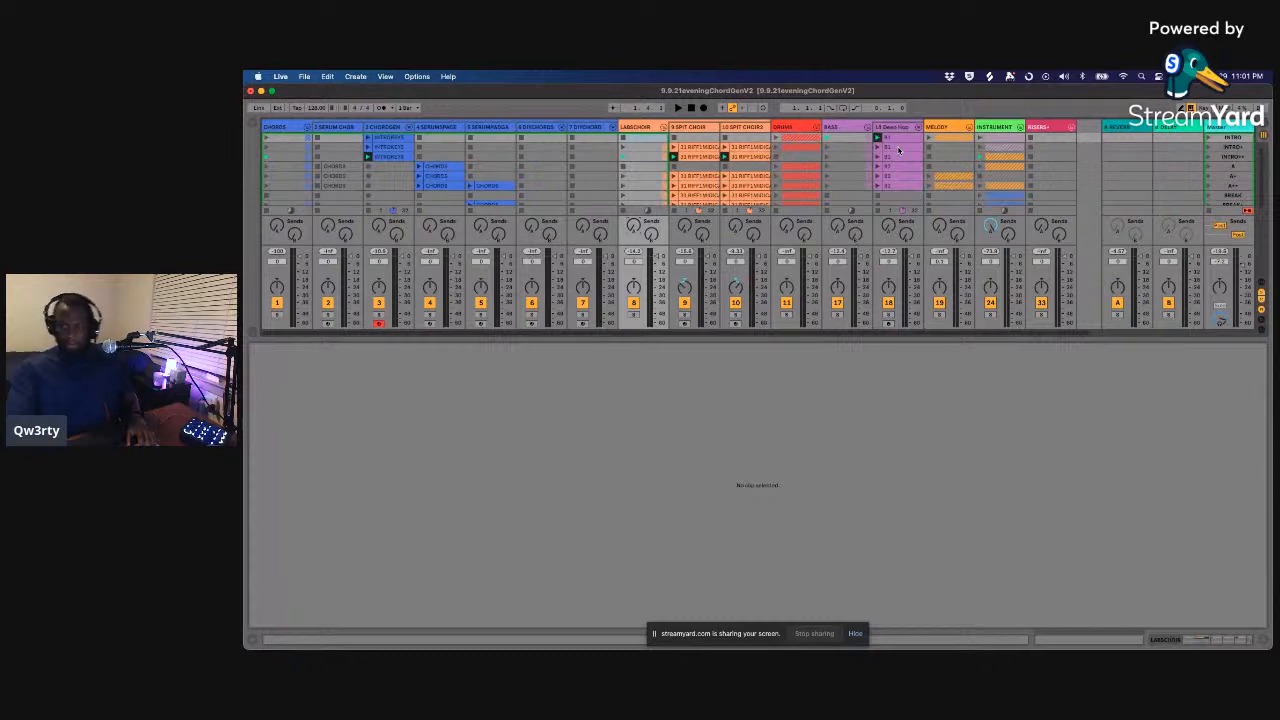
- Play the running clips together without any solo and look across the session's tracks
key("space")
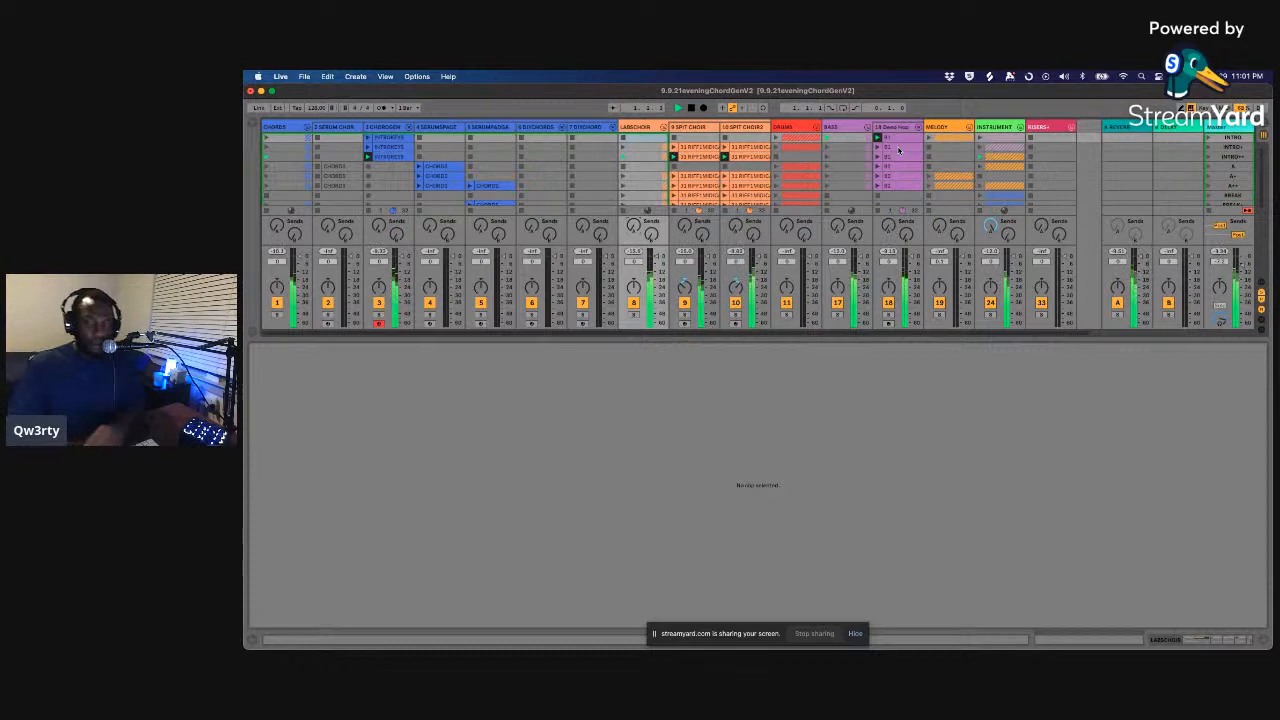
scroll(898, 150, "right", 2)
scroll(898, 150, "left", 1)
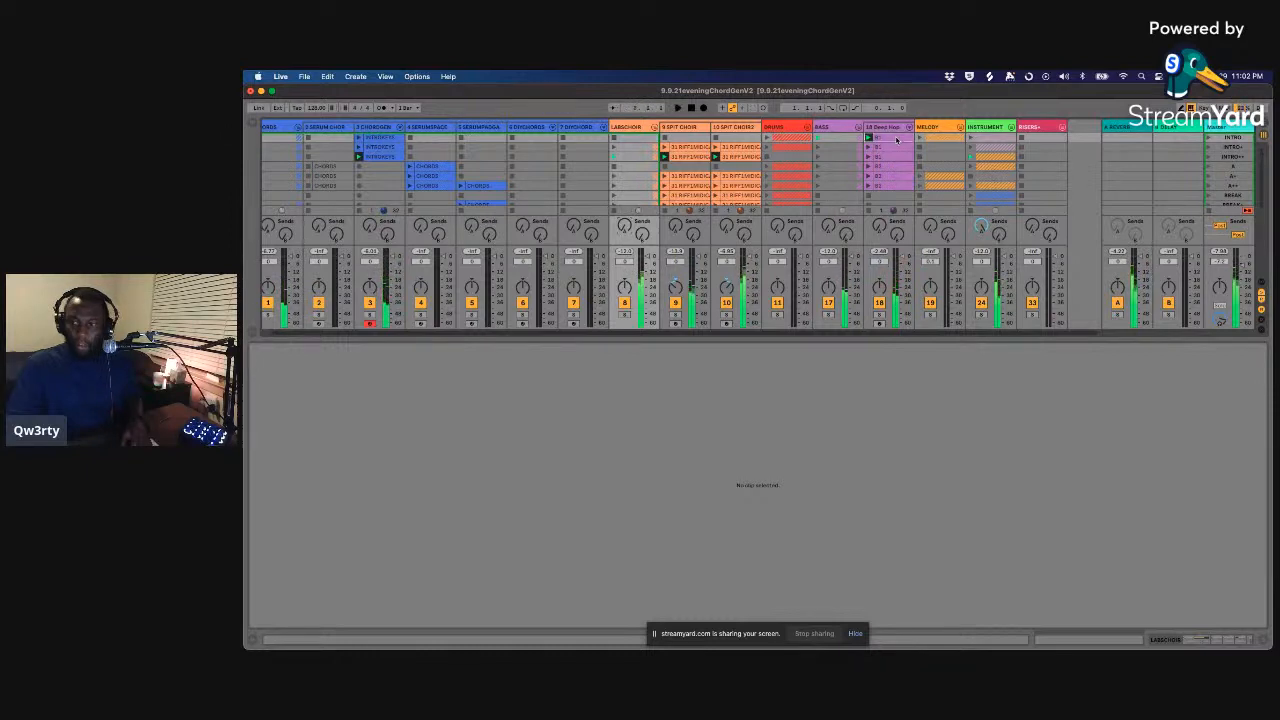
- Open the Deep Hop Bass track's B1 clip in the INTRO scene, solo the track and play it
left_click(897, 139)
left_click(881, 316)
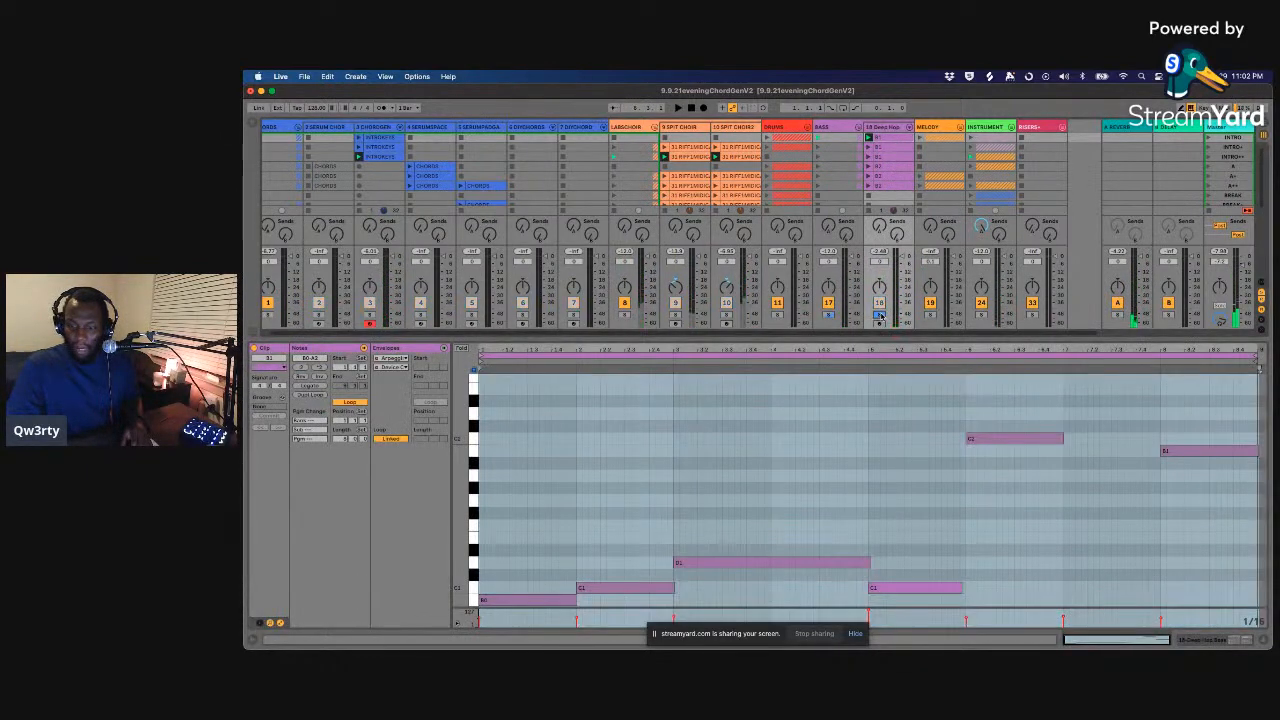
key("space")
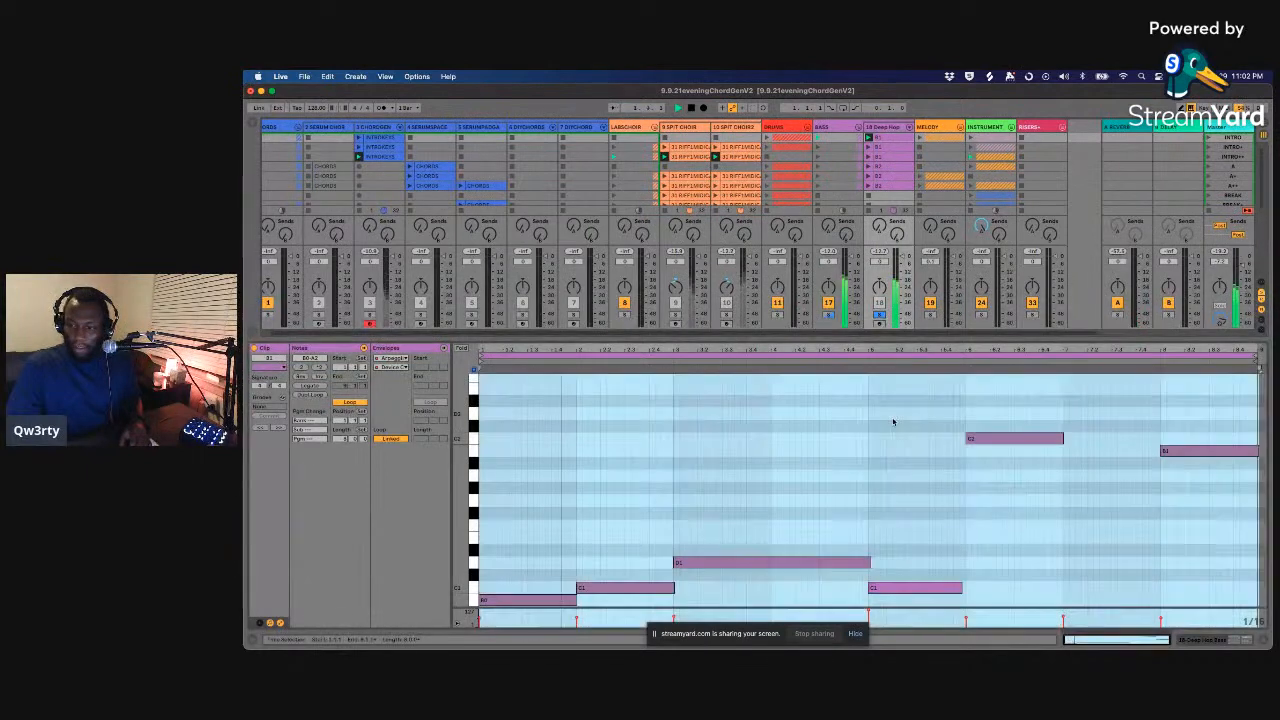
- Clear the time selection, extend the clip editor further upward, and review the B1 clip's low and high bass notes
left_click(892, 423)
scroll(895, 424, "up", 3)
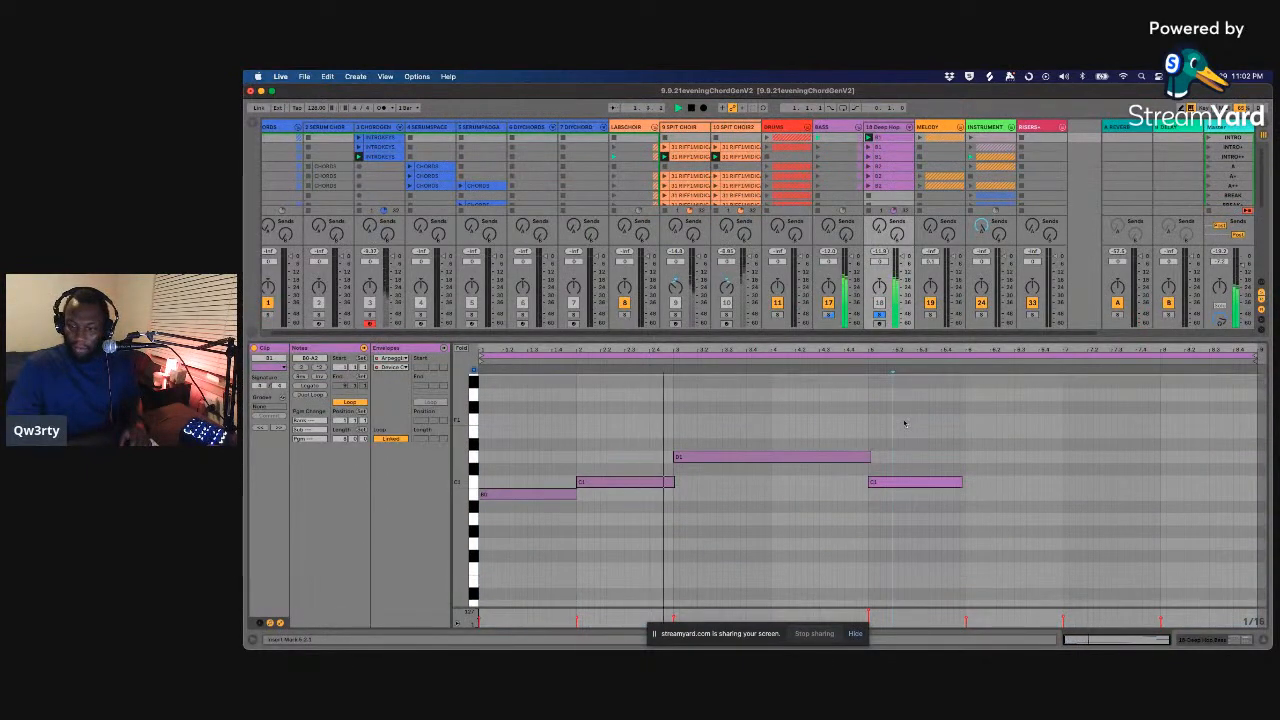
scroll(900, 424, "up", 2)
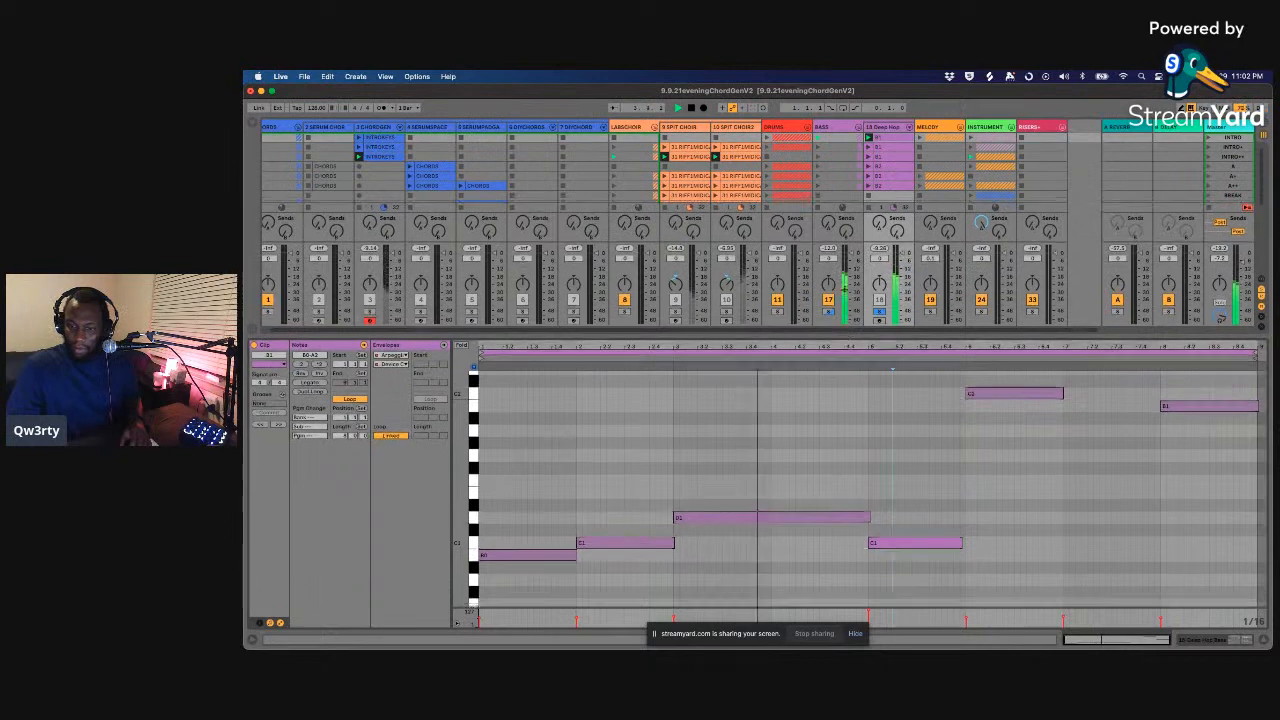
left_click_drag(845, 337, 845, 193)
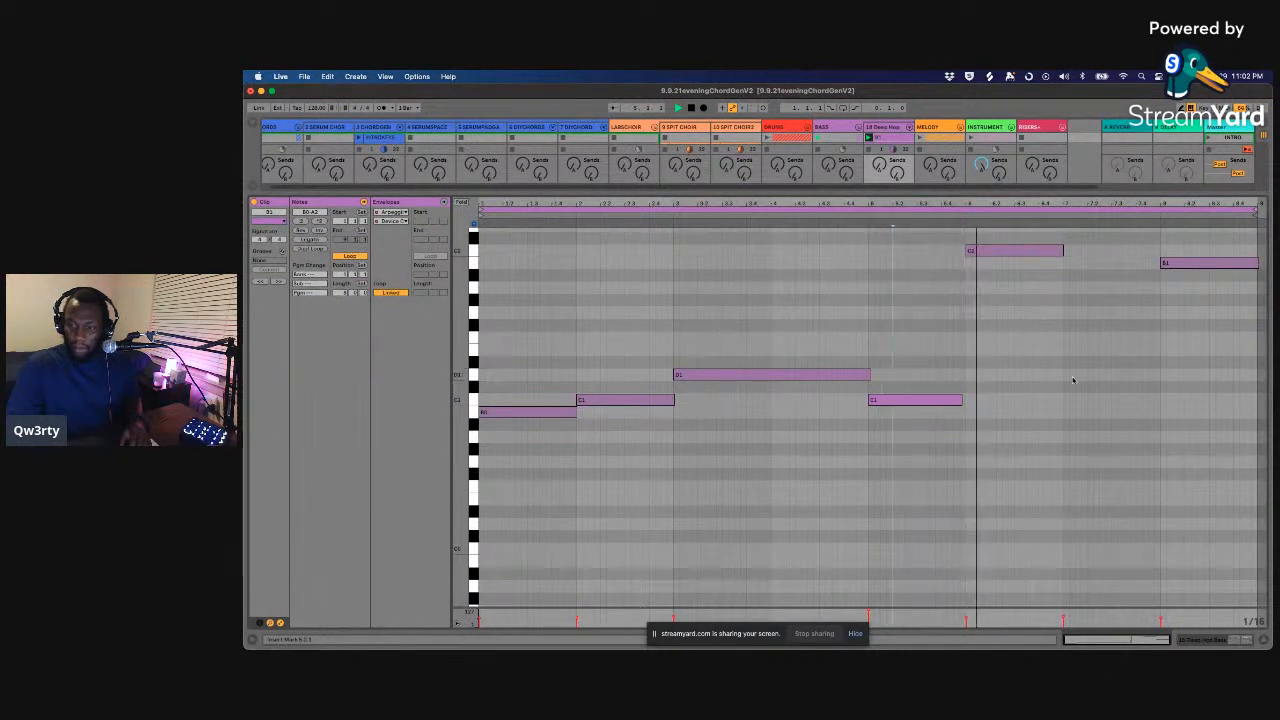
scroll(1073, 380, "up", 3)
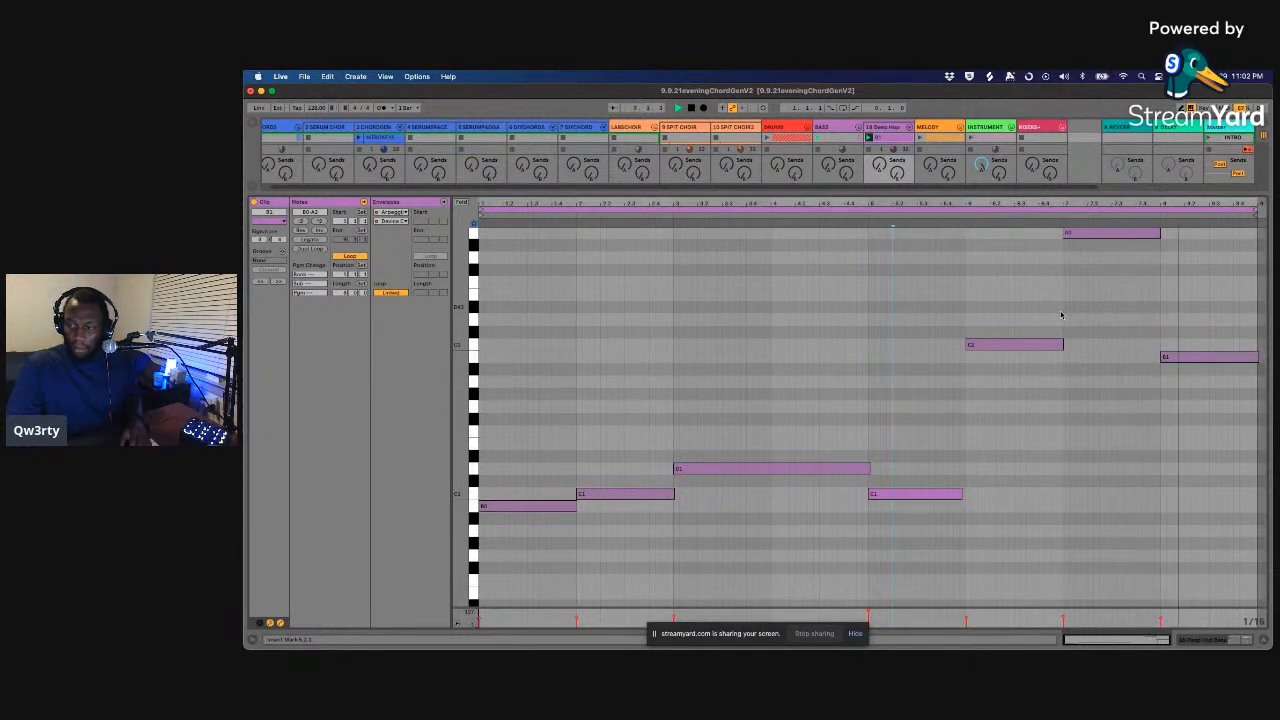
- Open the Deep Hop Bass clip in the DROPV1 scene and review its notes and the track's devices
left_click_drag(825, 190, 843, 453)
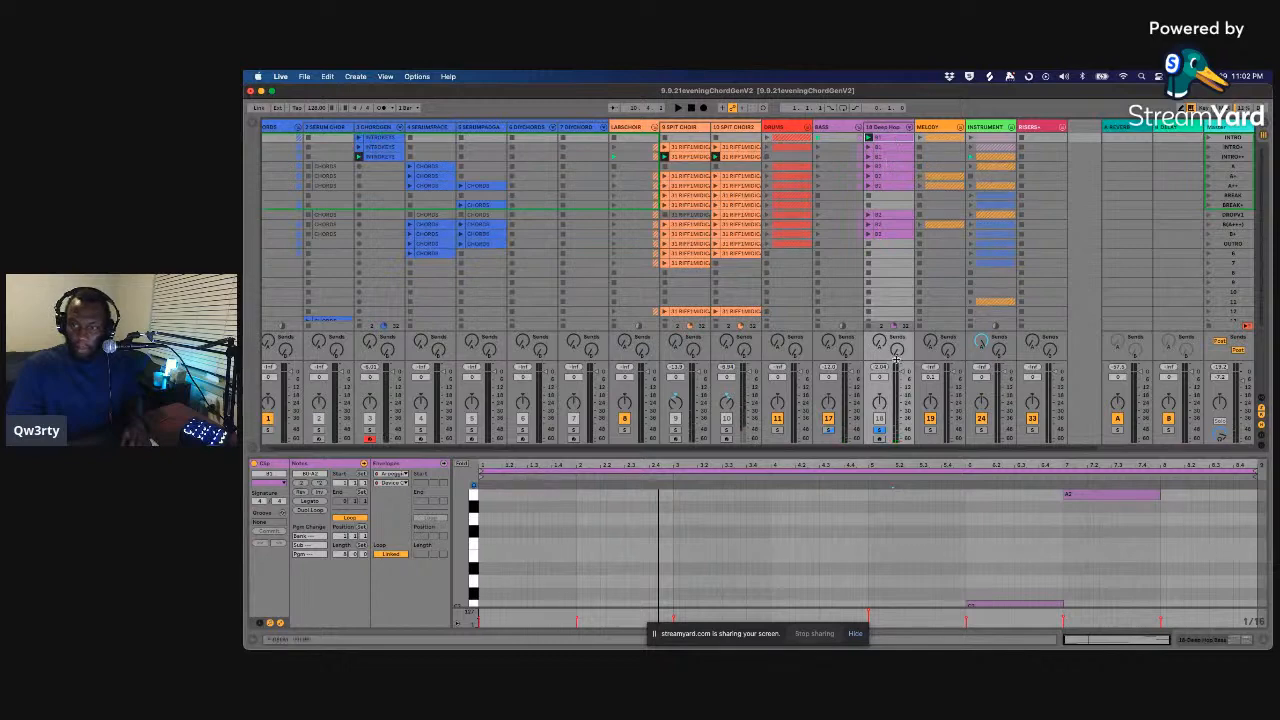
left_click_drag(922, 455, 958, 445)
left_click(887, 216)
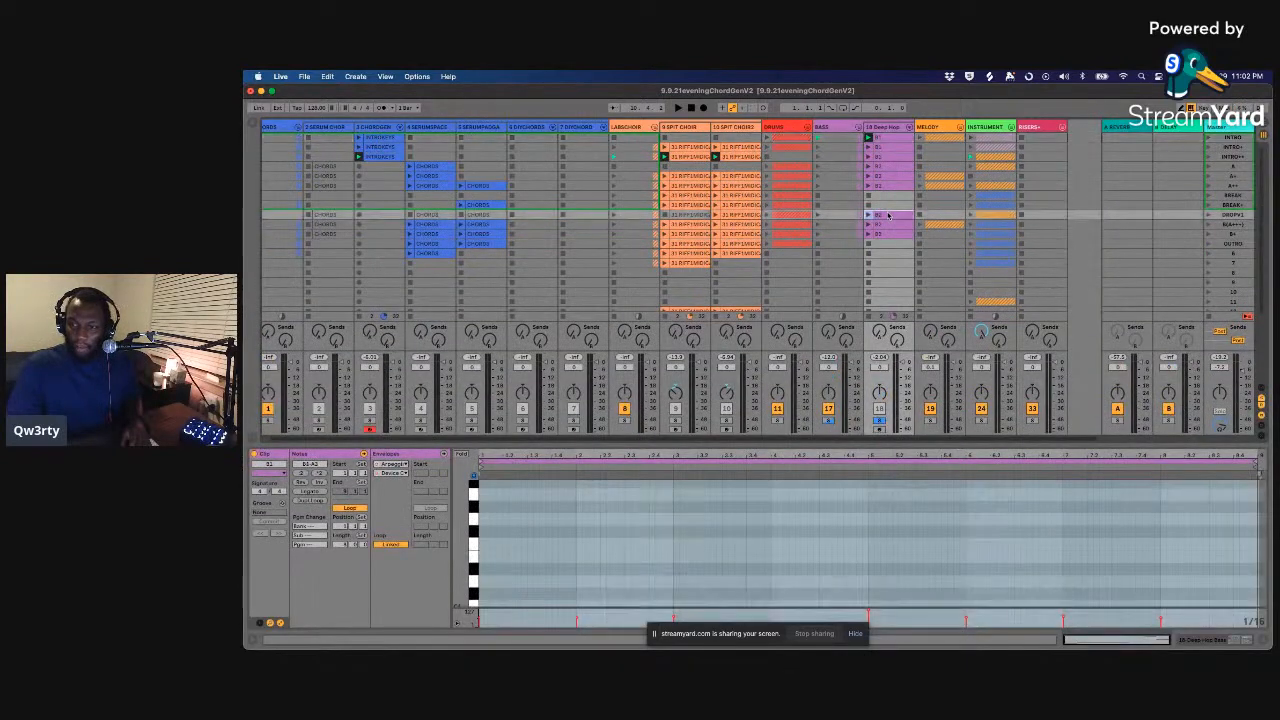
left_click(796, 444)
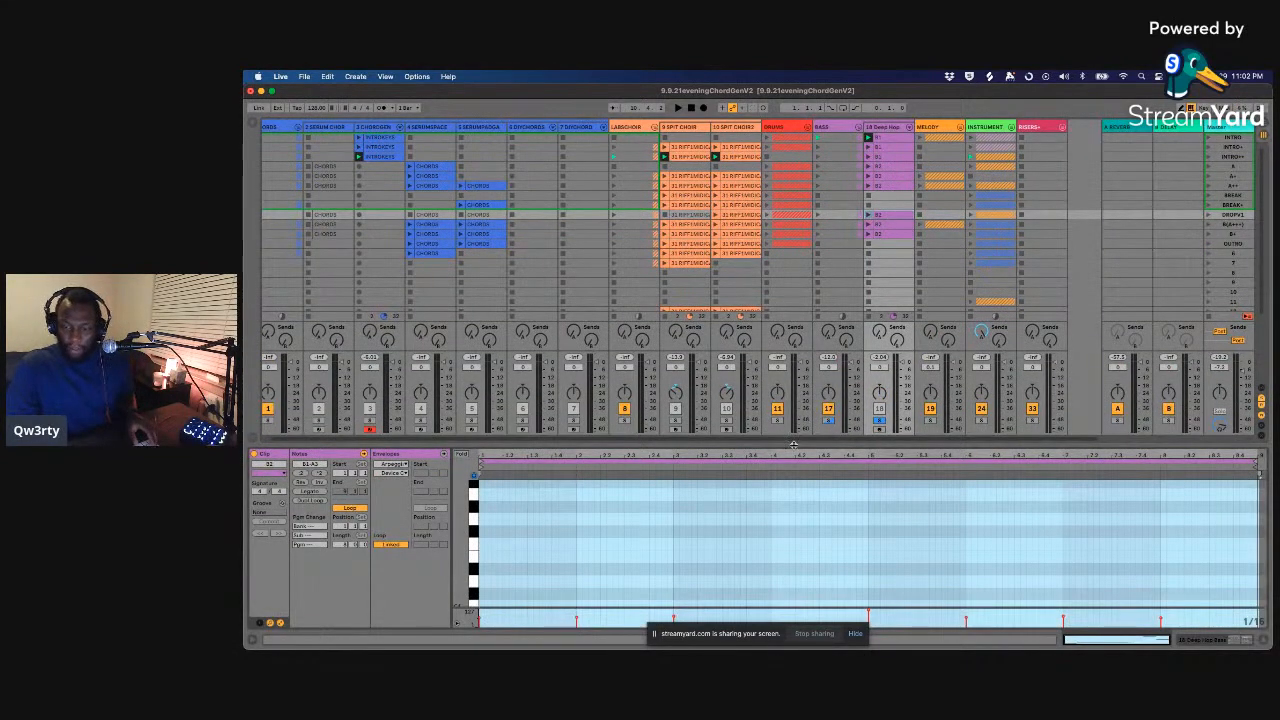
left_click_drag(794, 445, 783, 163)
key("shift+Tab")
scroll(414, 489, "down", 2)
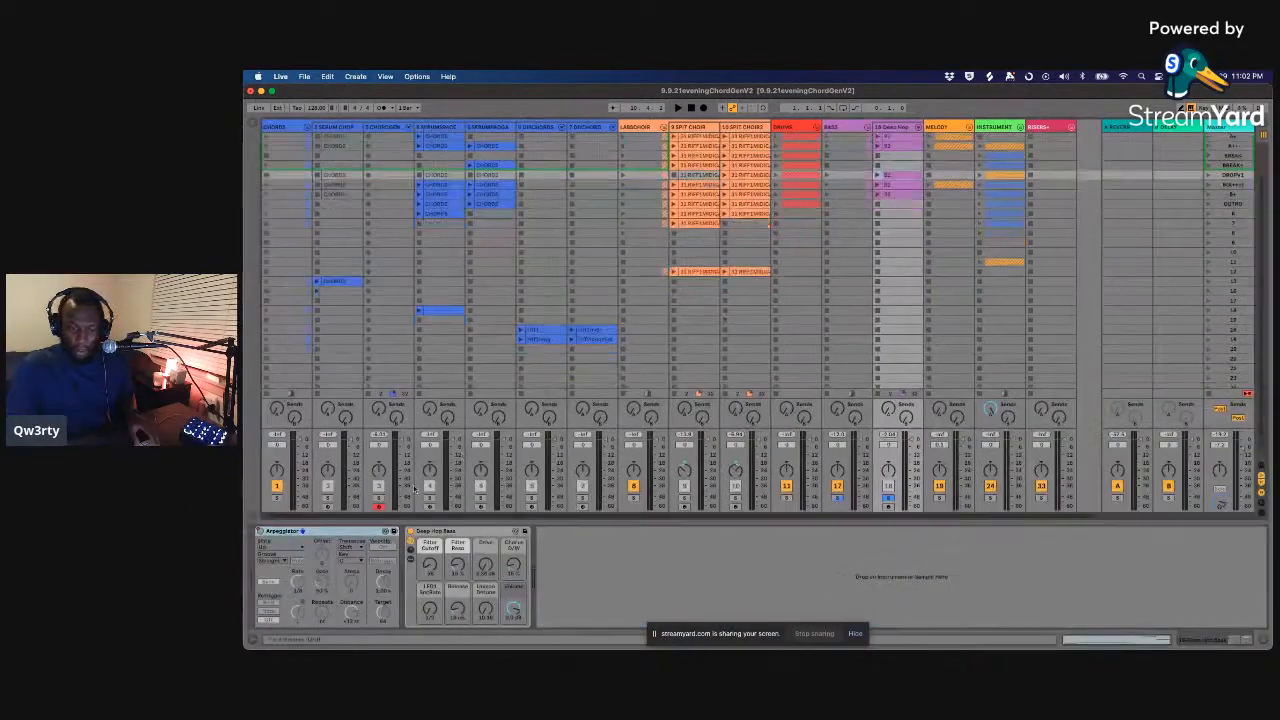
scroll(884, 311, "down", 1)
key("shift+Tab")
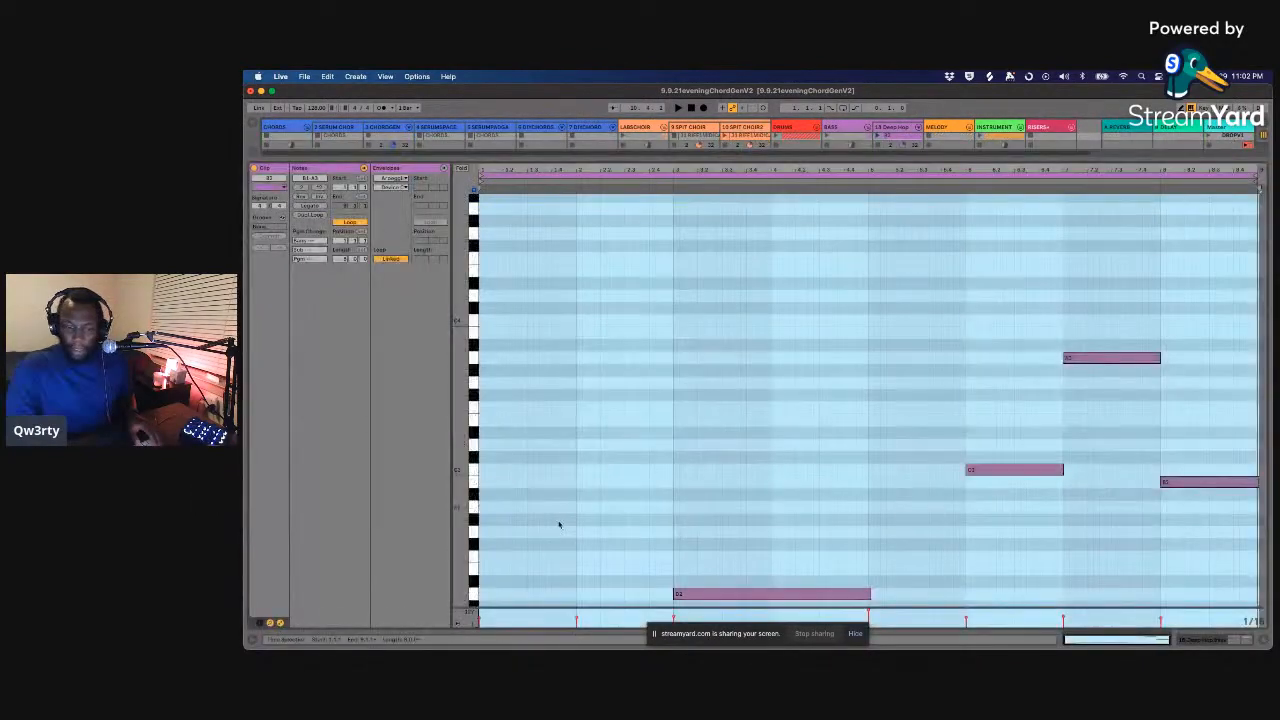
- Show the DROPV1 bass clip's automation envelope for the Arpeggiator's Device On parameter
left_click(413, 171)
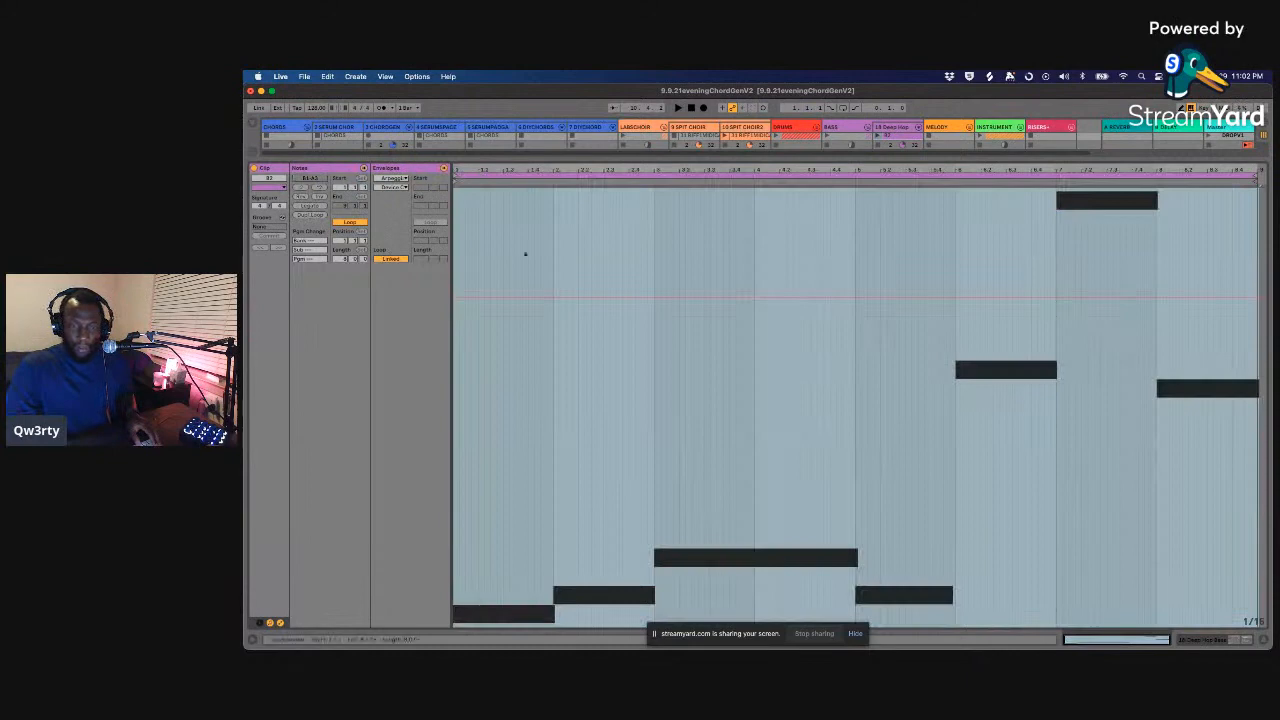
left_click(398, 187)
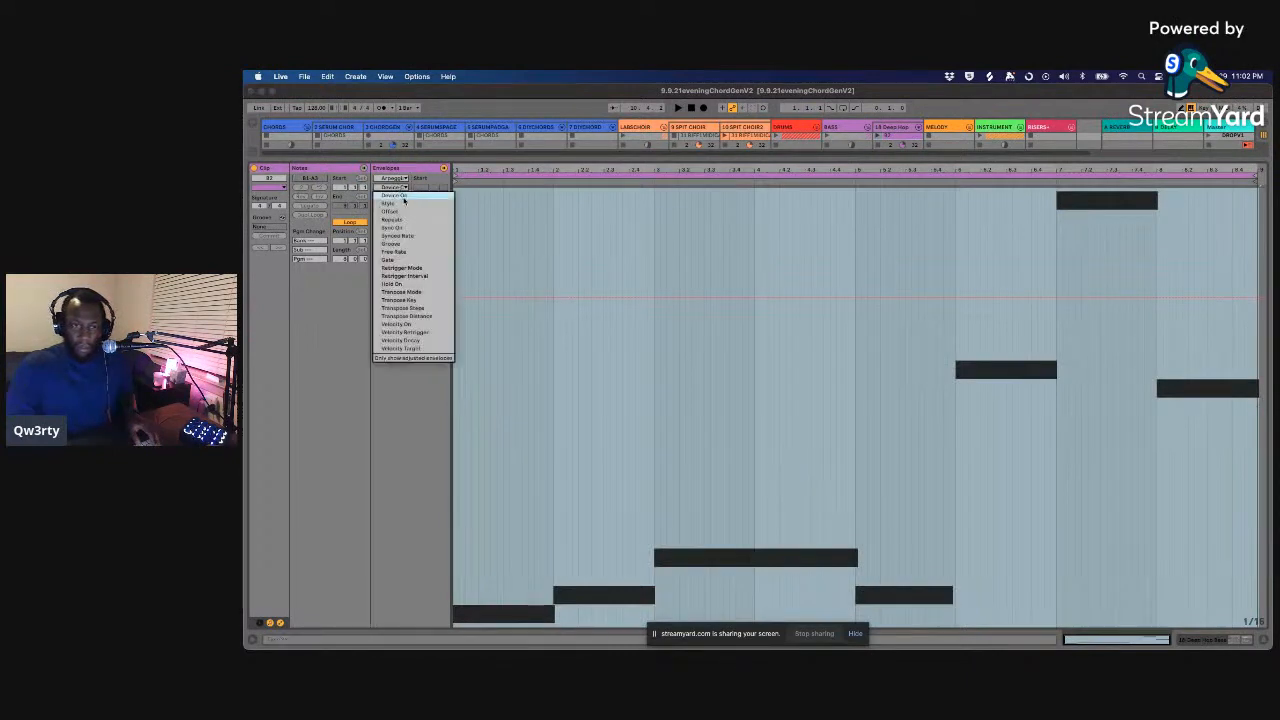
left_click(403, 197)
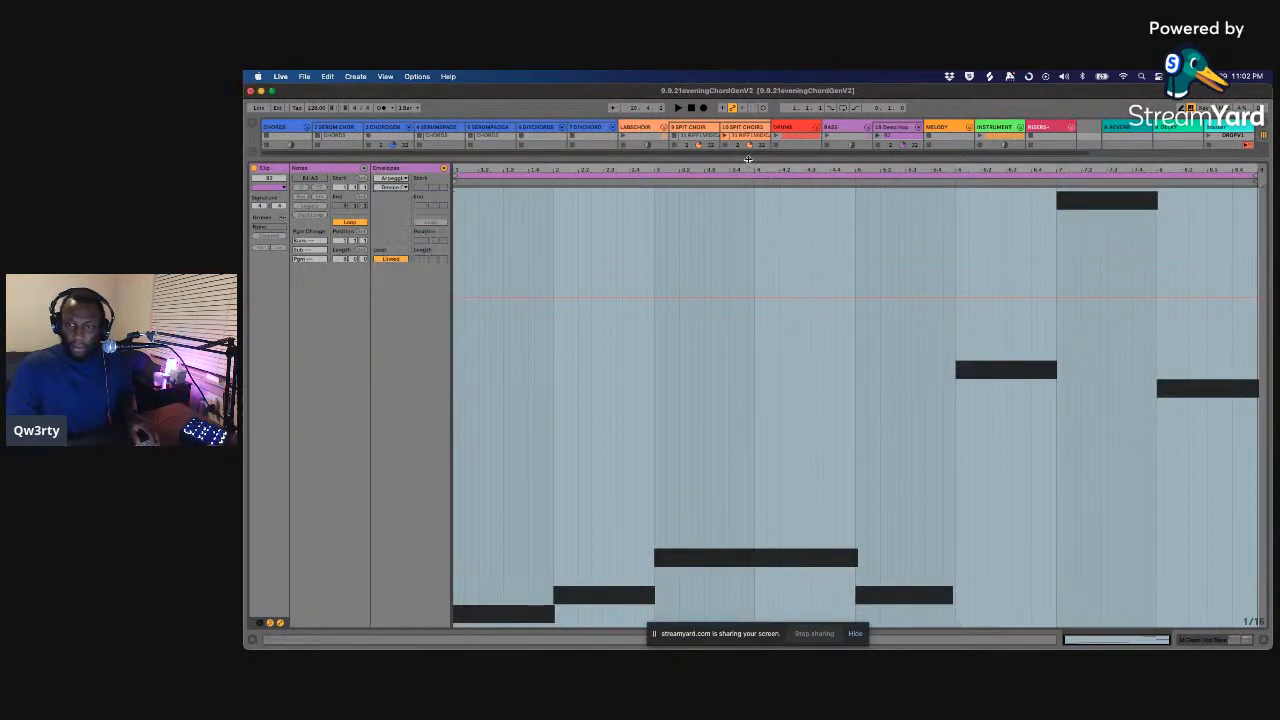
left_click_drag(748, 159, 764, 401)
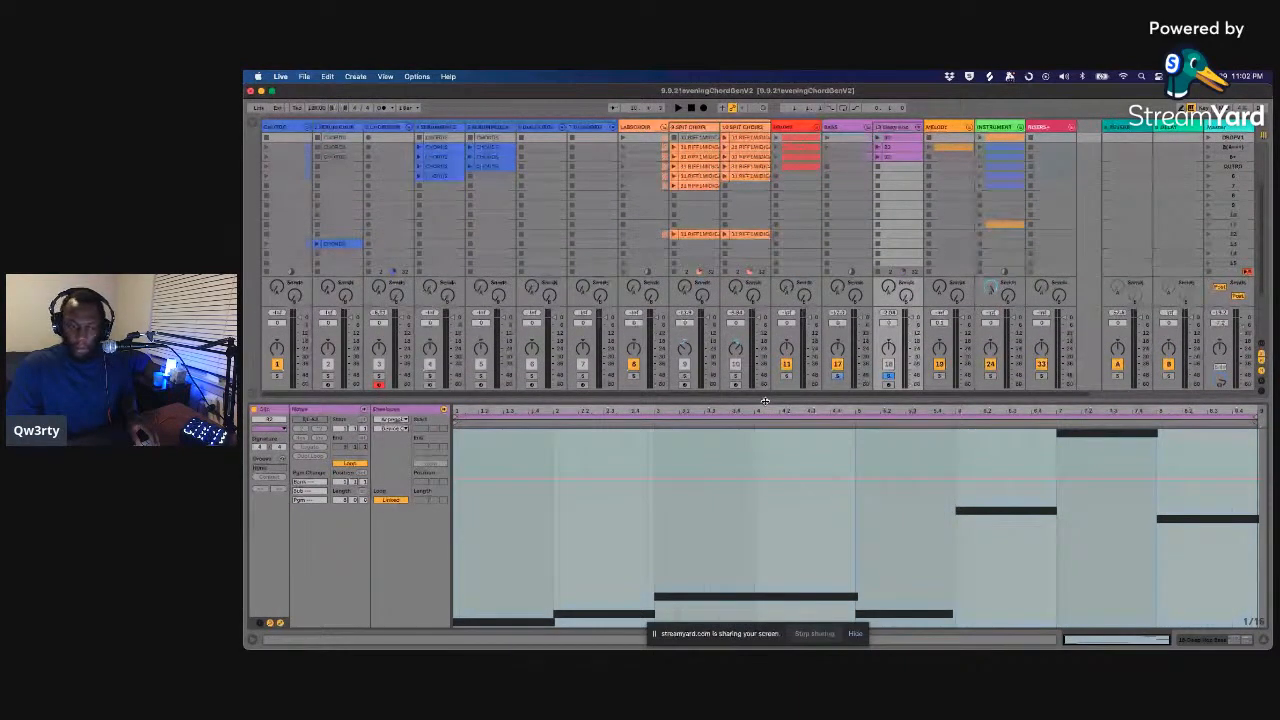
- Play the Deep Hop Bass clip in the scene below DROPV1, check the track's Arpeggiator, and stop playback
left_click(877, 147)
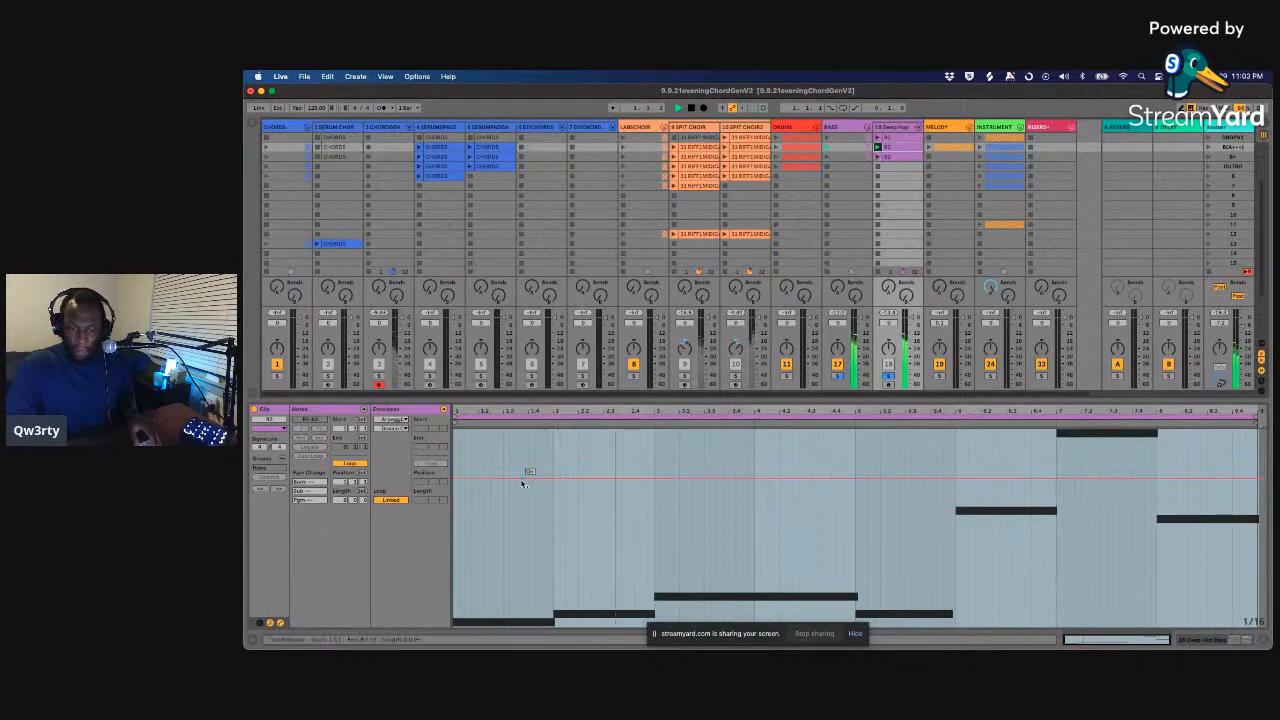
left_click(551, 486)
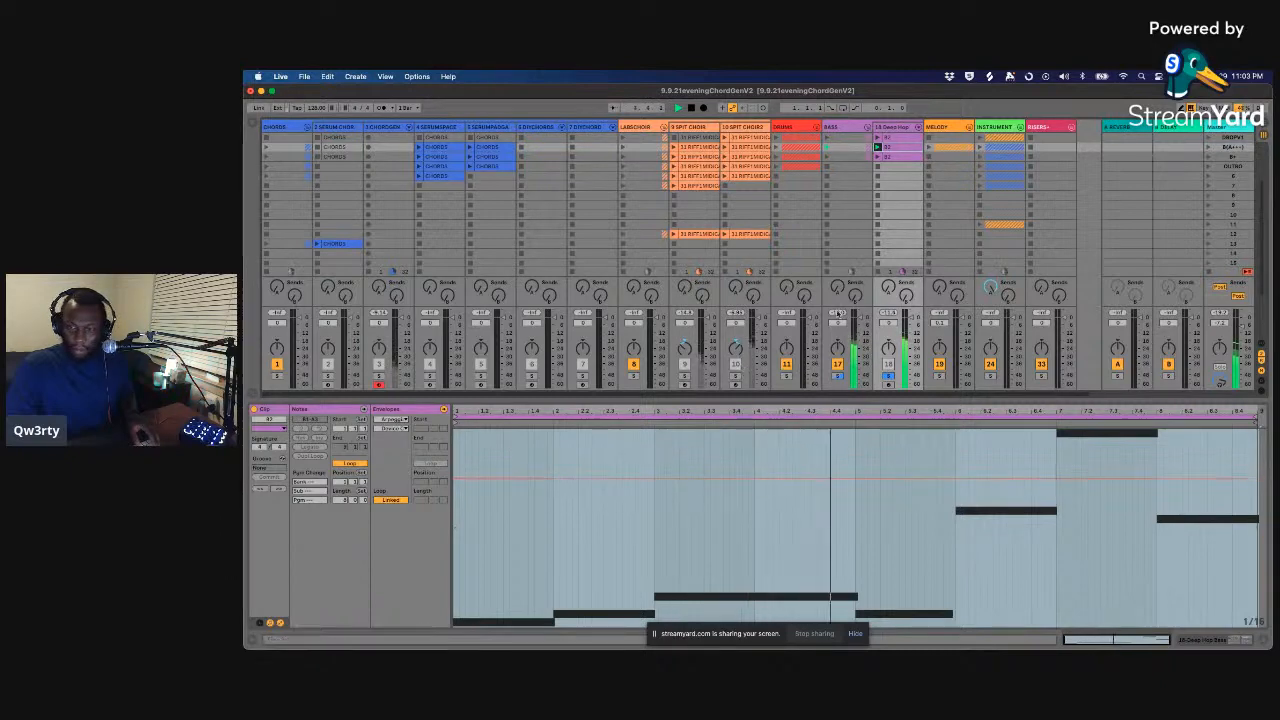
key("shift+Tab")
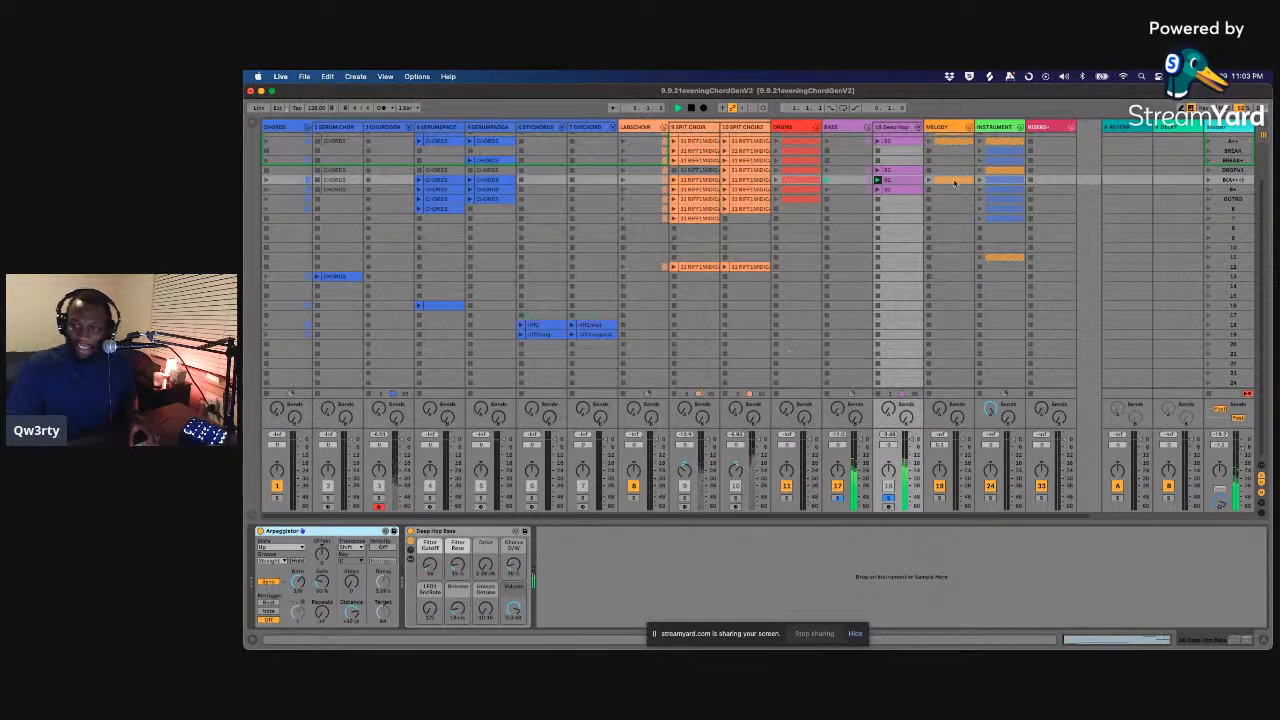
key("space")
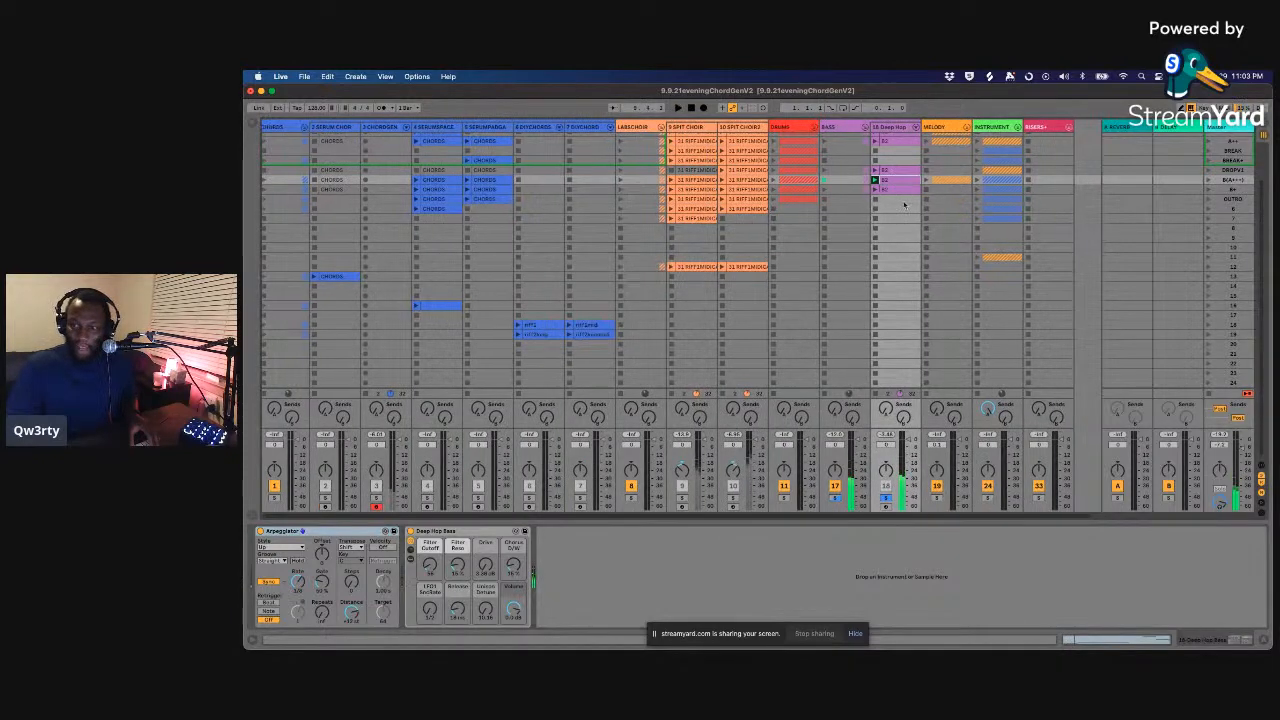
- Compare the Arpeggiator envelopes of the Deep Hop Bass clips in the INTRO and A scenes
scroll(893, 170, "up", 3)
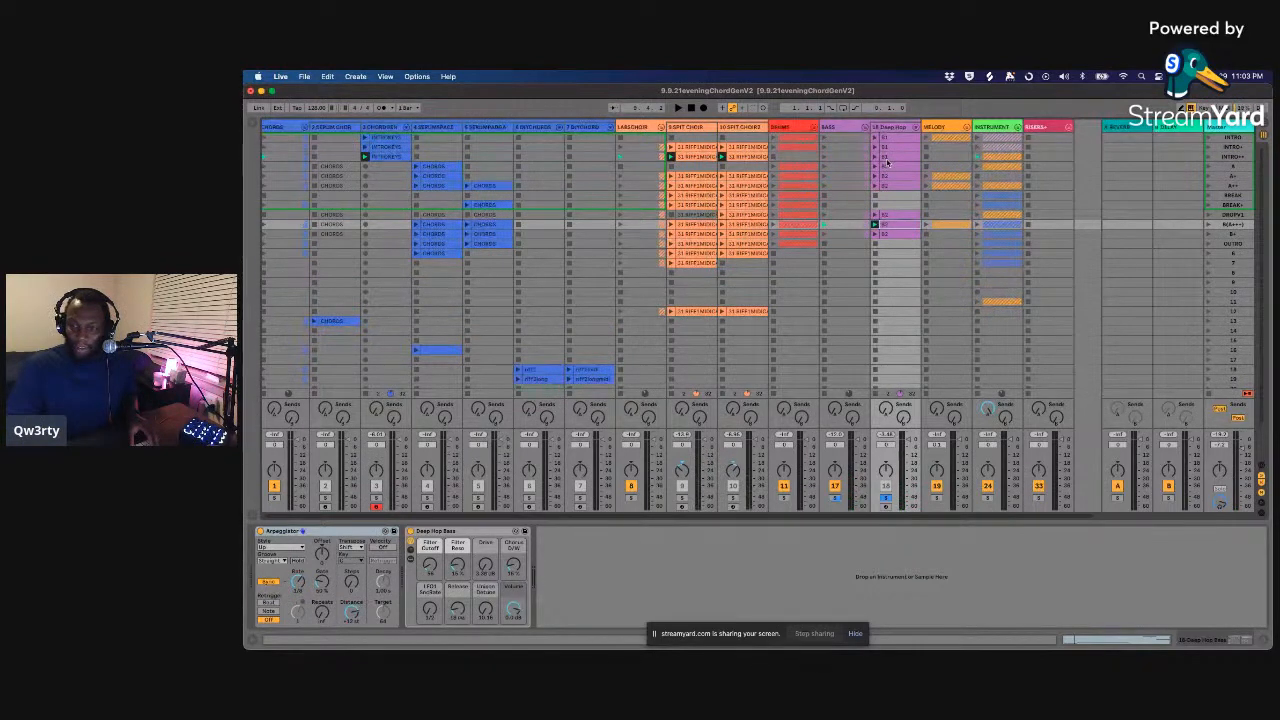
left_click(893, 139)
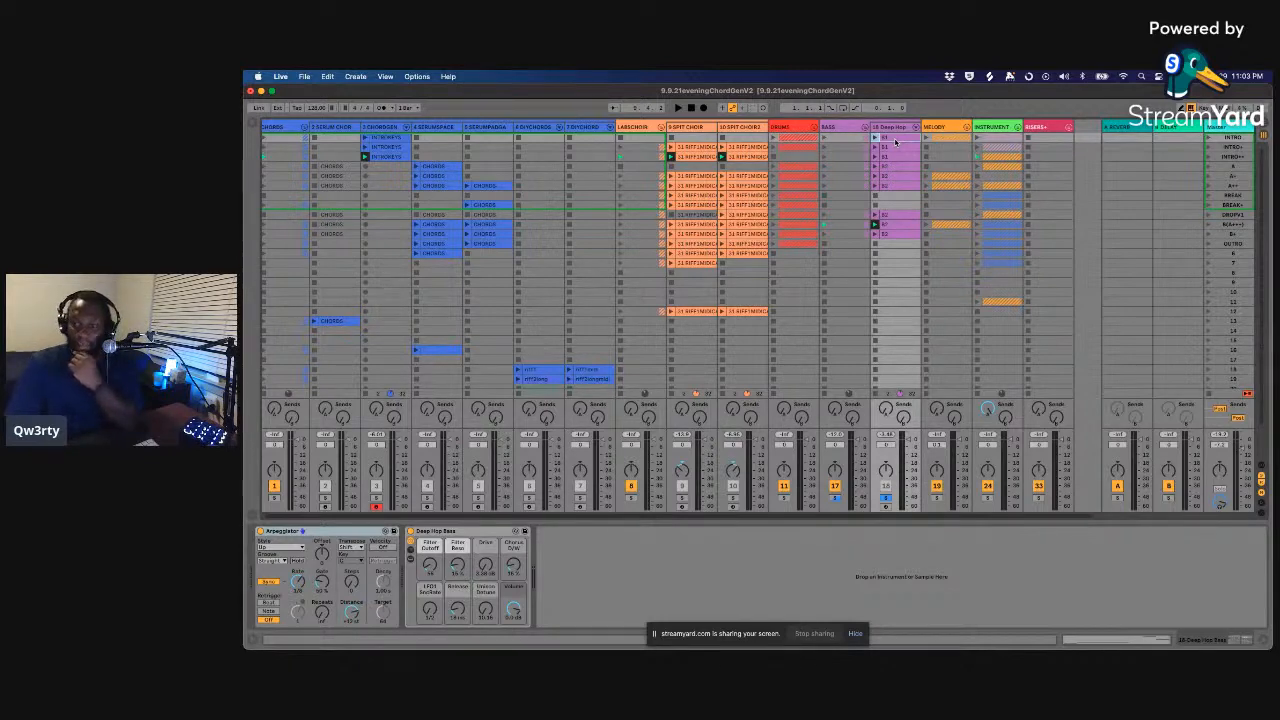
scroll(896, 142, "left", 1)
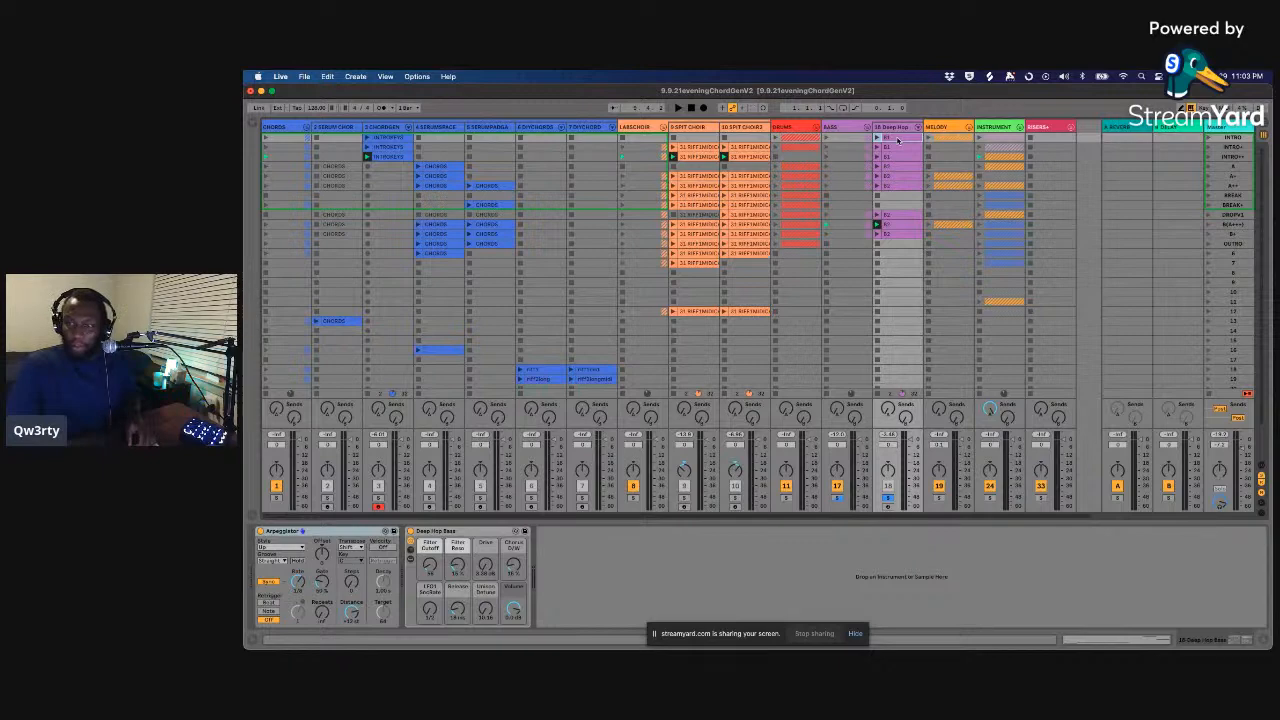
double_click(897, 140)
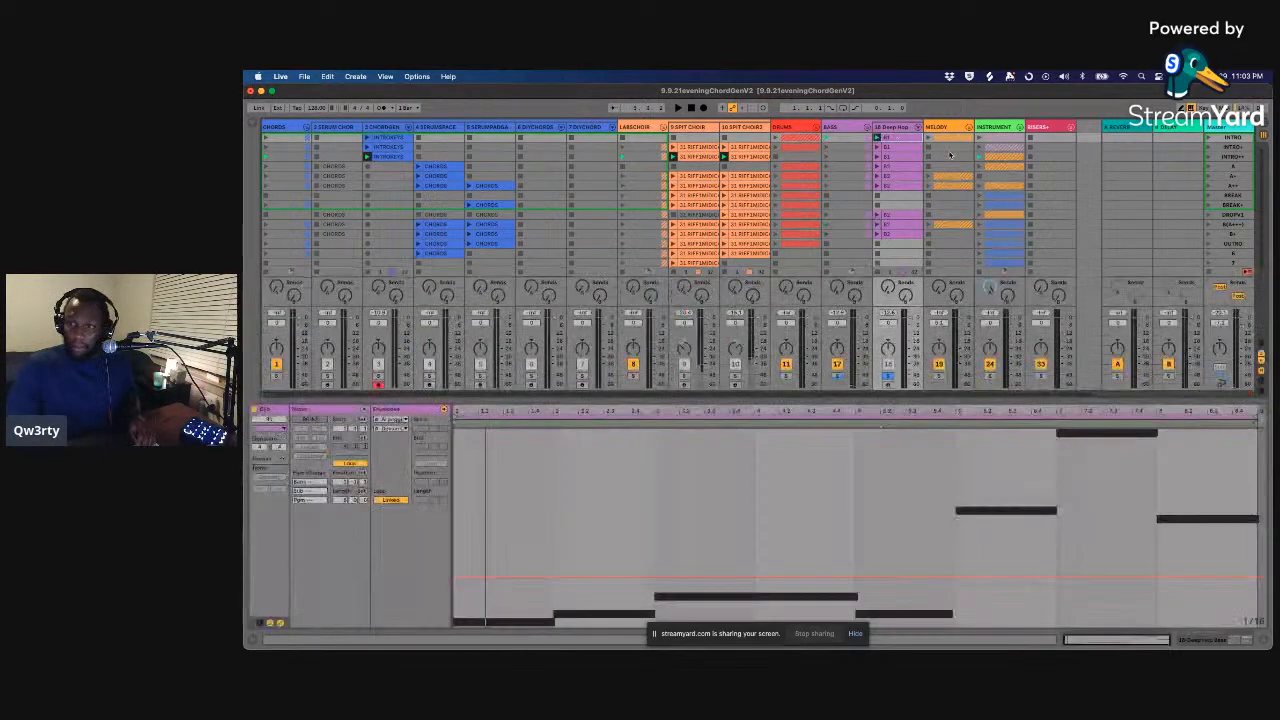
left_click(898, 168)
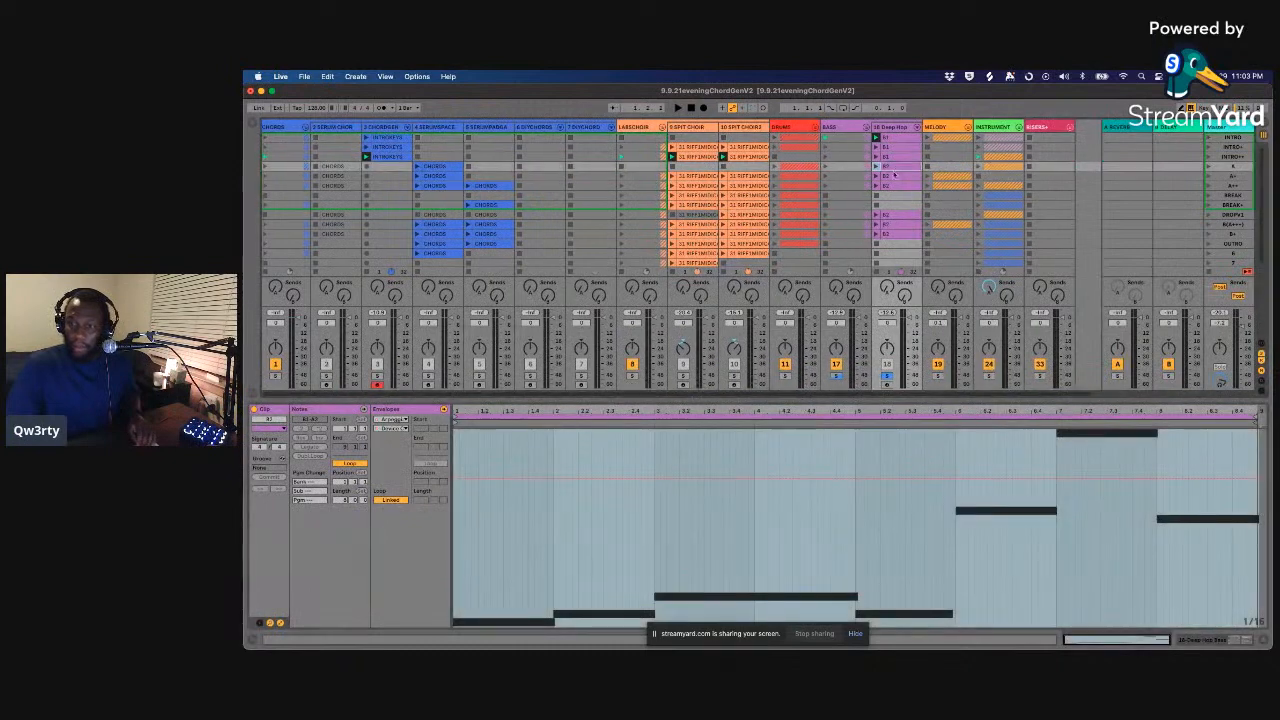
- Fold the note view of the A scene's bass clip and transpose all its notes down one octave
left_click(791, 456)
left_click(303, 412)
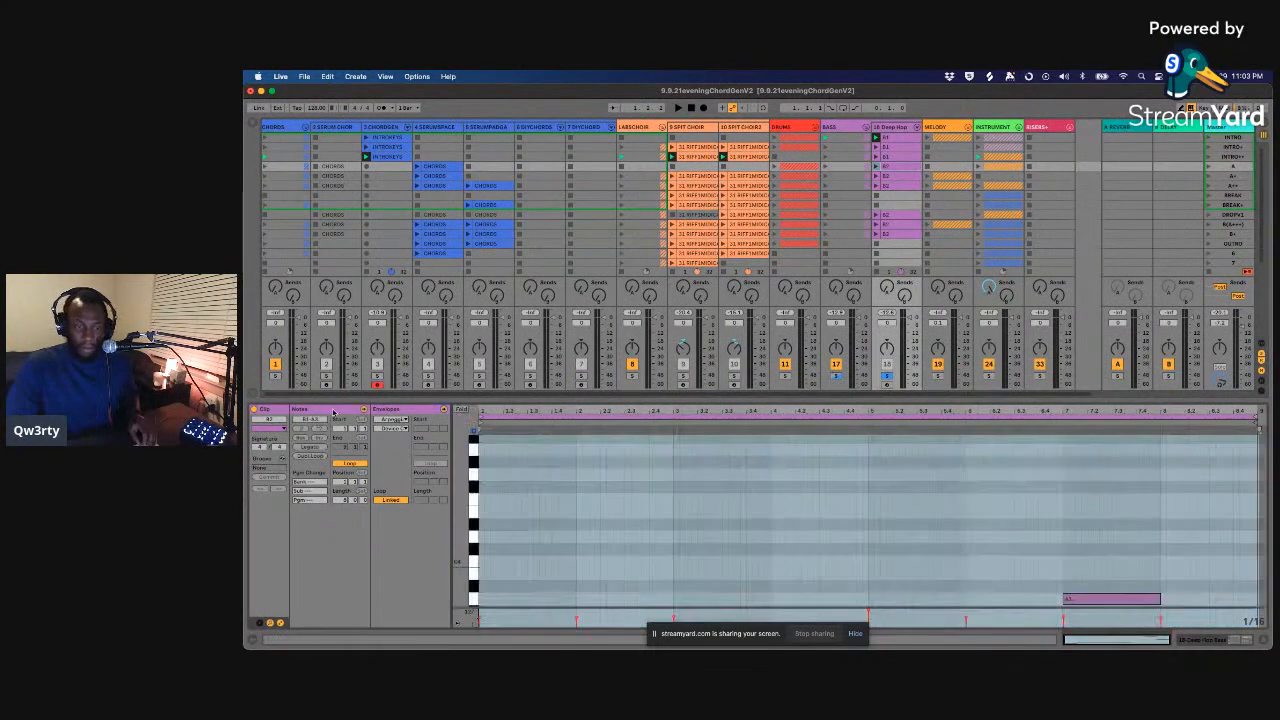
left_click(716, 486)
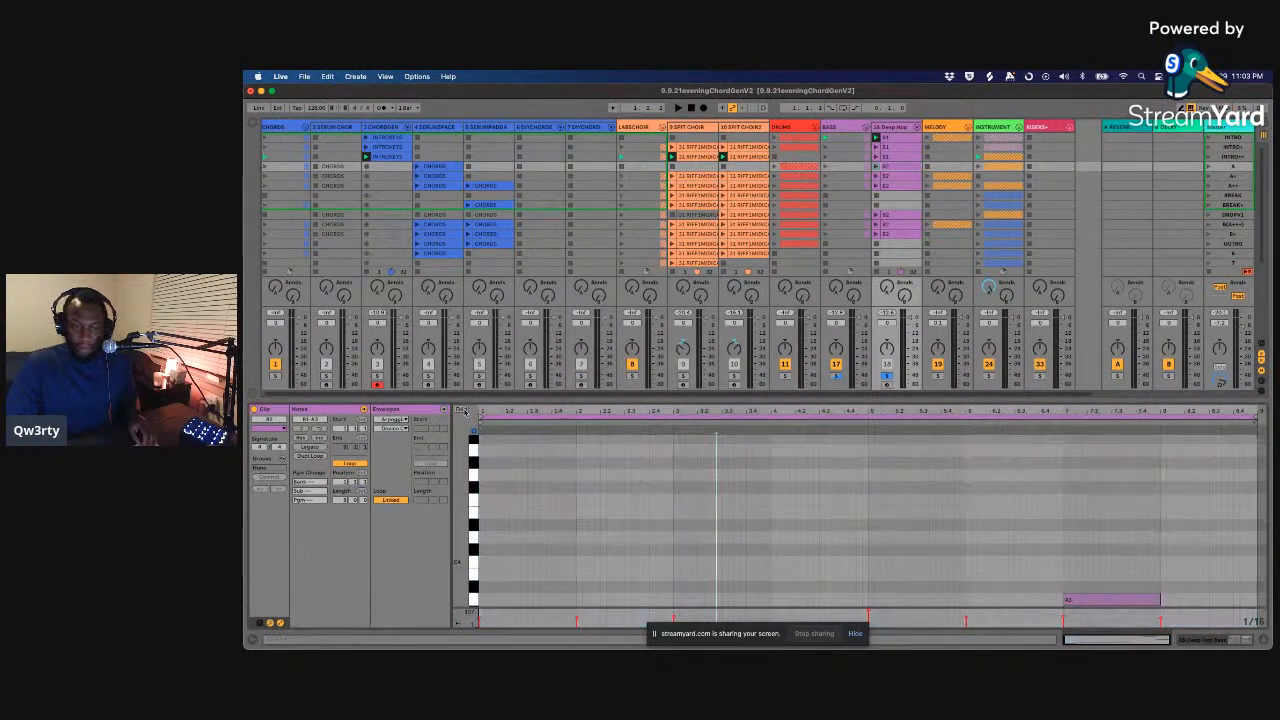
left_click(462, 411)
left_click(577, 458)
key("super+a")
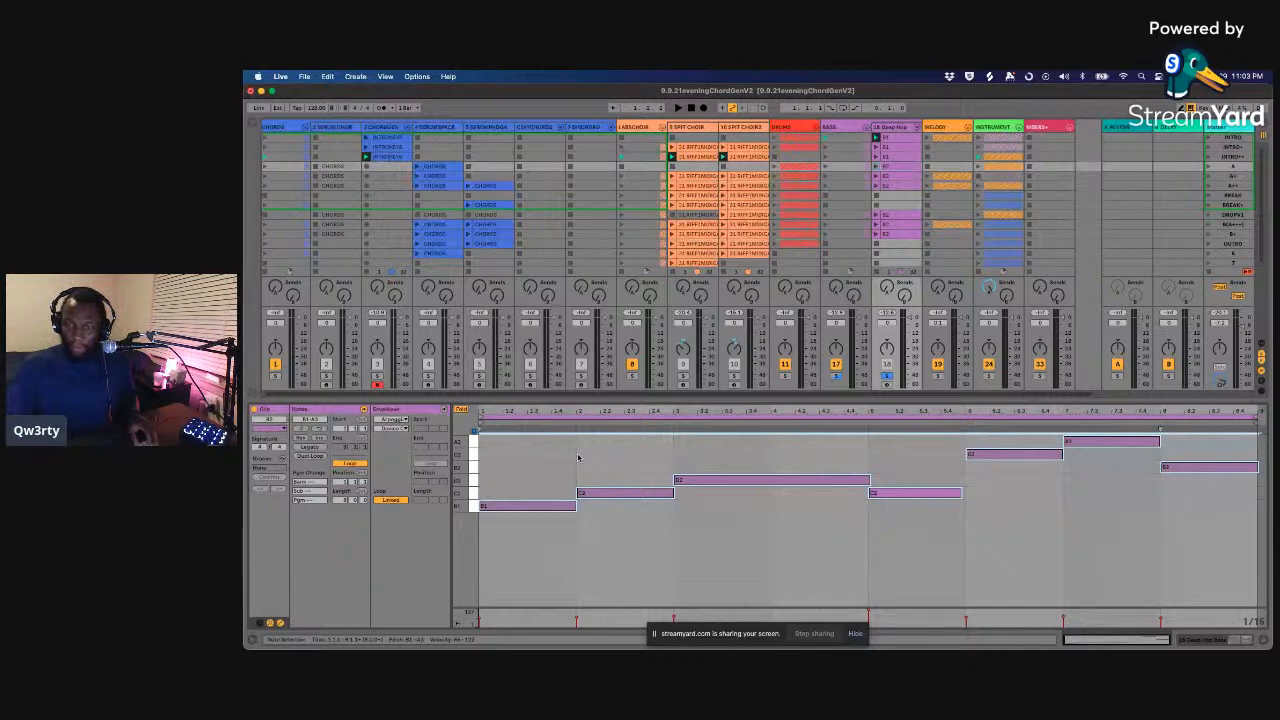
key("shift+Down")
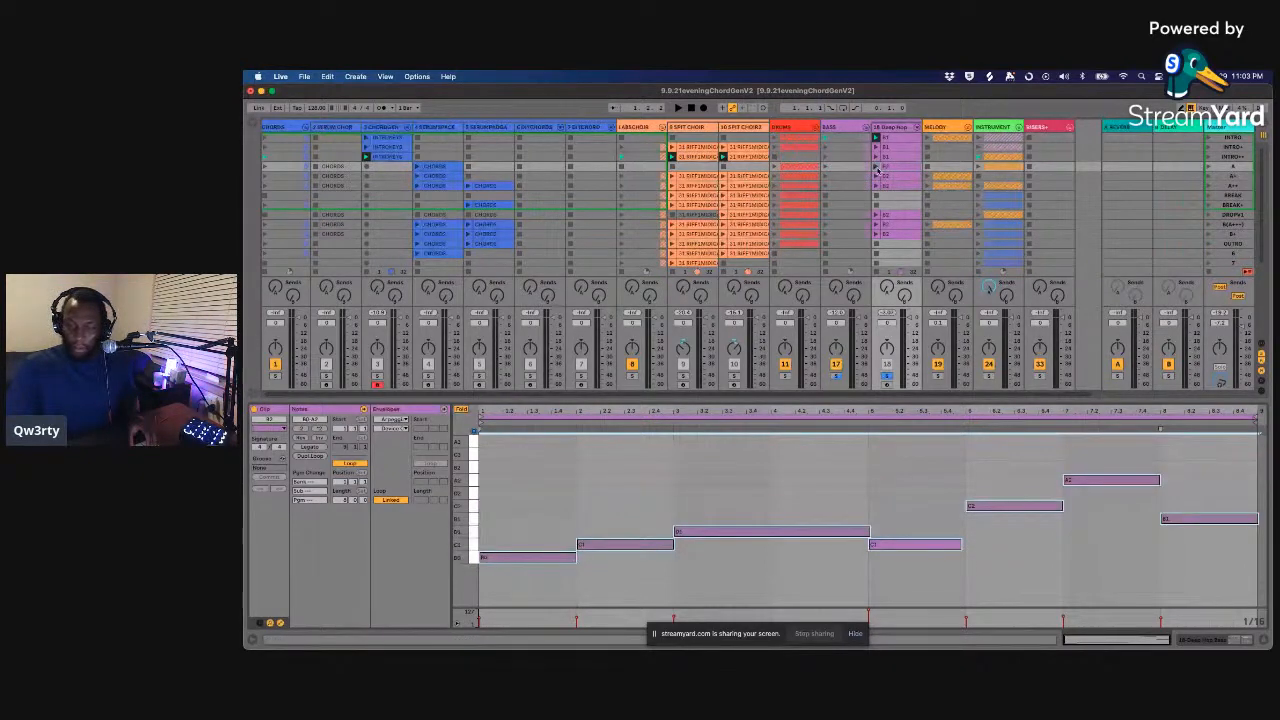
- Play the A scene's bass clip and check the notes of the bass clips in the A+, A++ and DROPV1 scenes
left_click(877, 168)
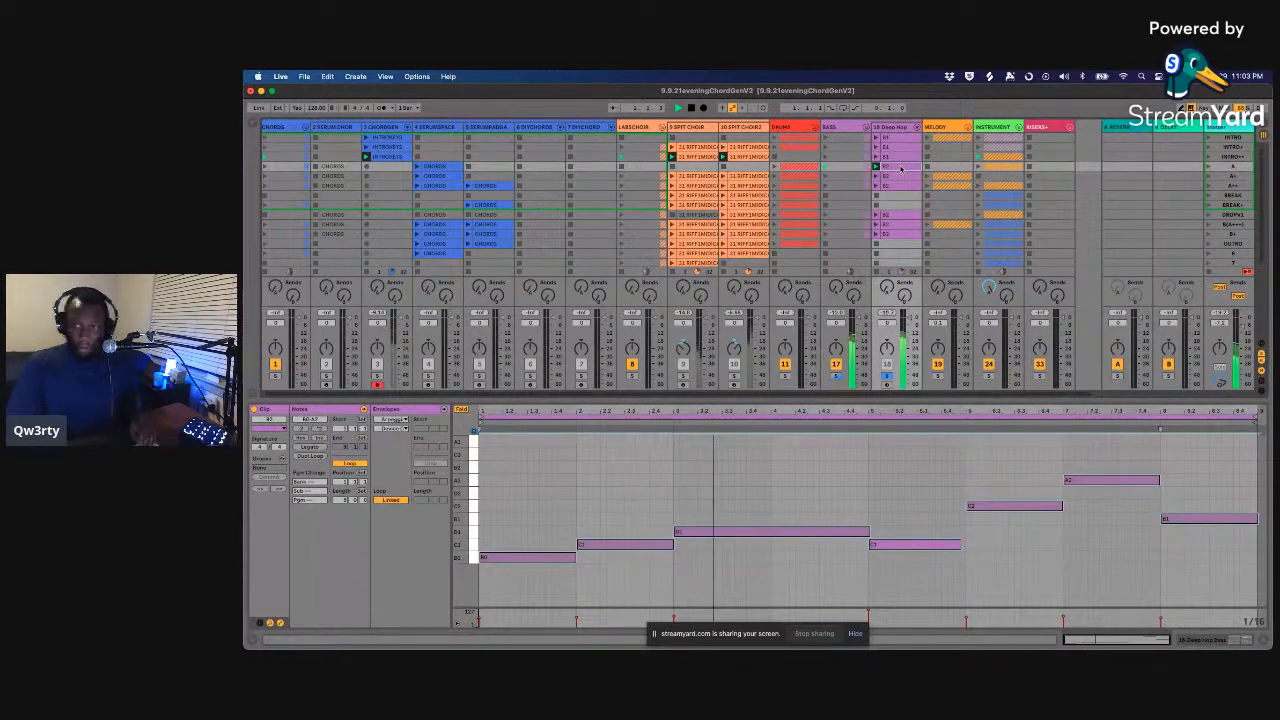
key("Down")
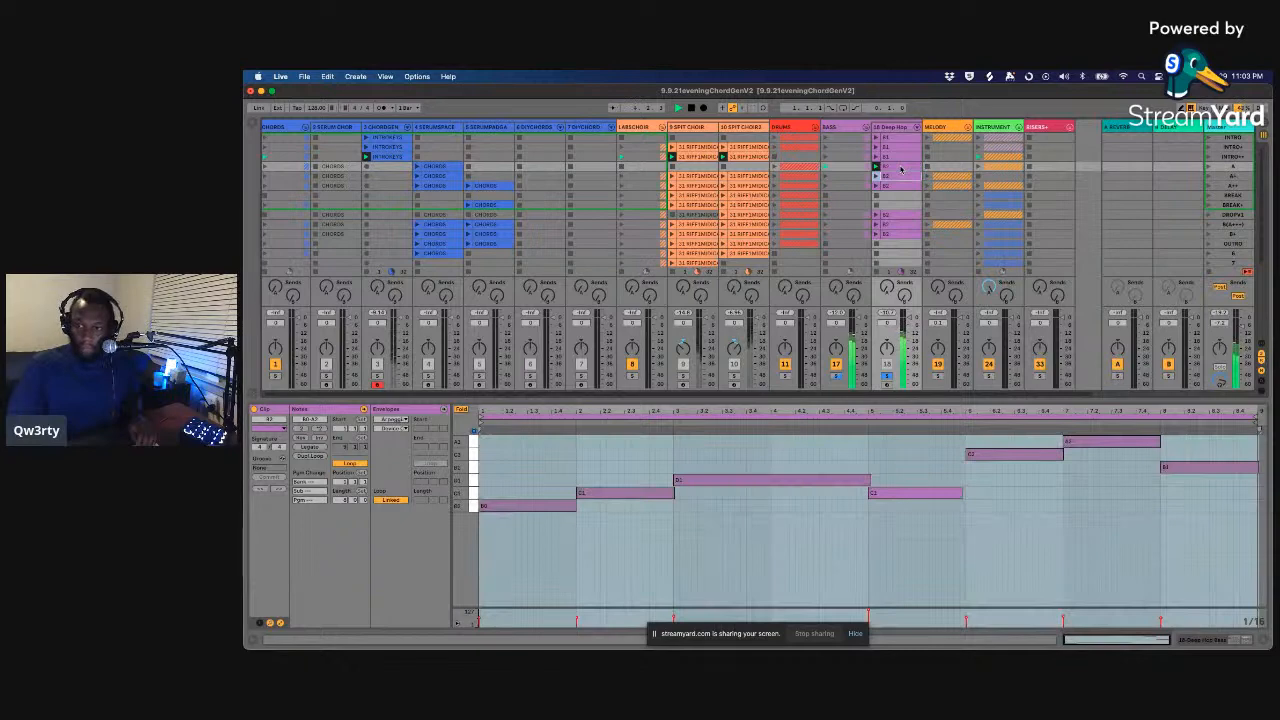
left_click(903, 188)
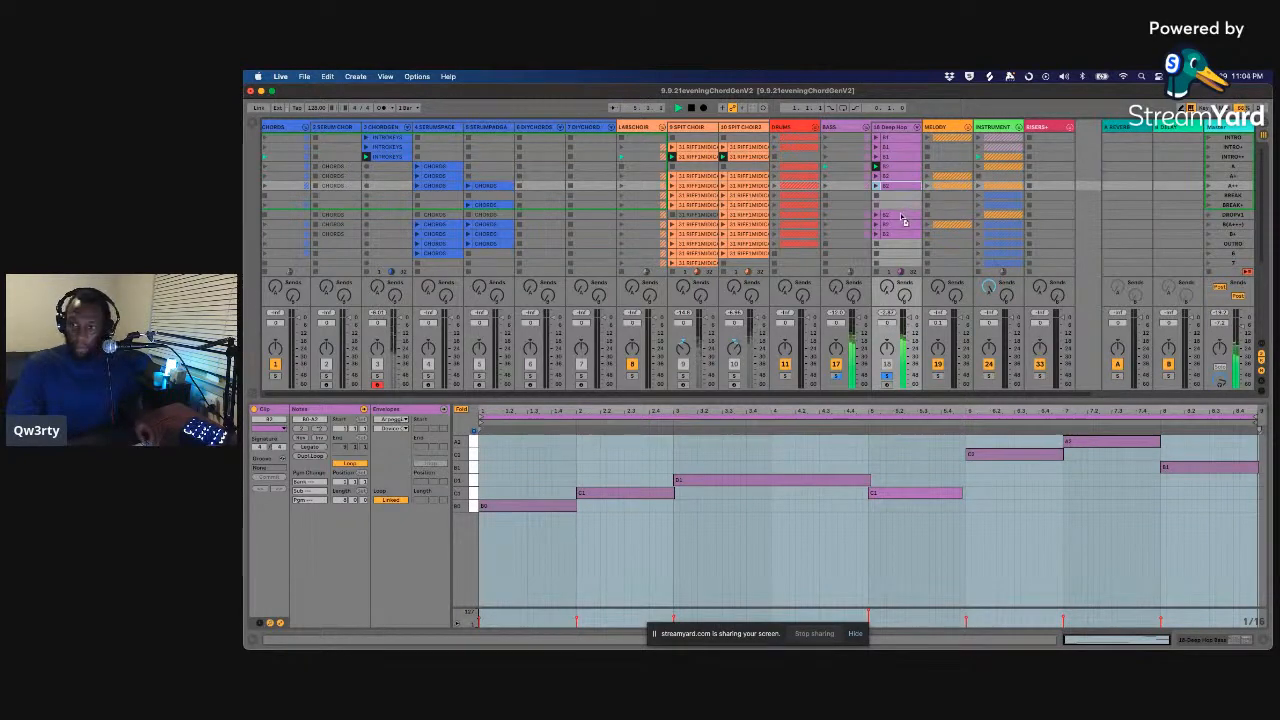
left_click(899, 214)
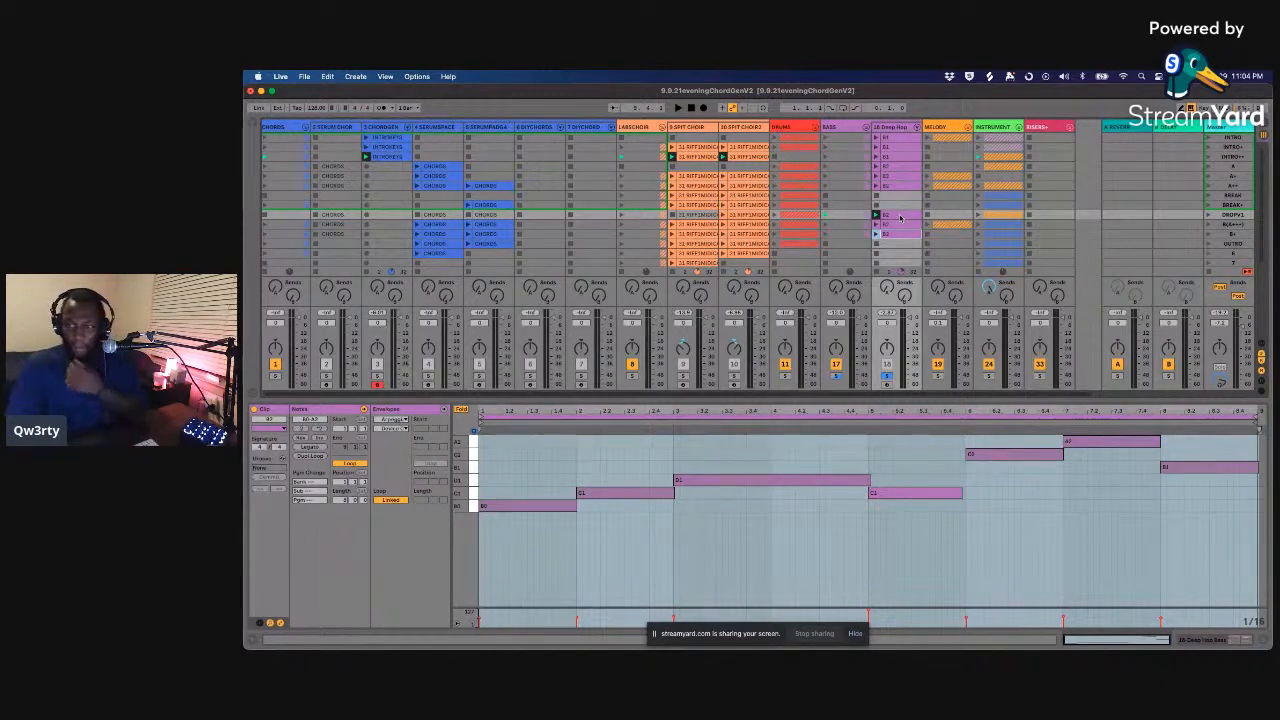
- Collapse the BASS and LABSCHOIR group tracks and expand the MELODY group
scroll(896, 150, "right", 1)
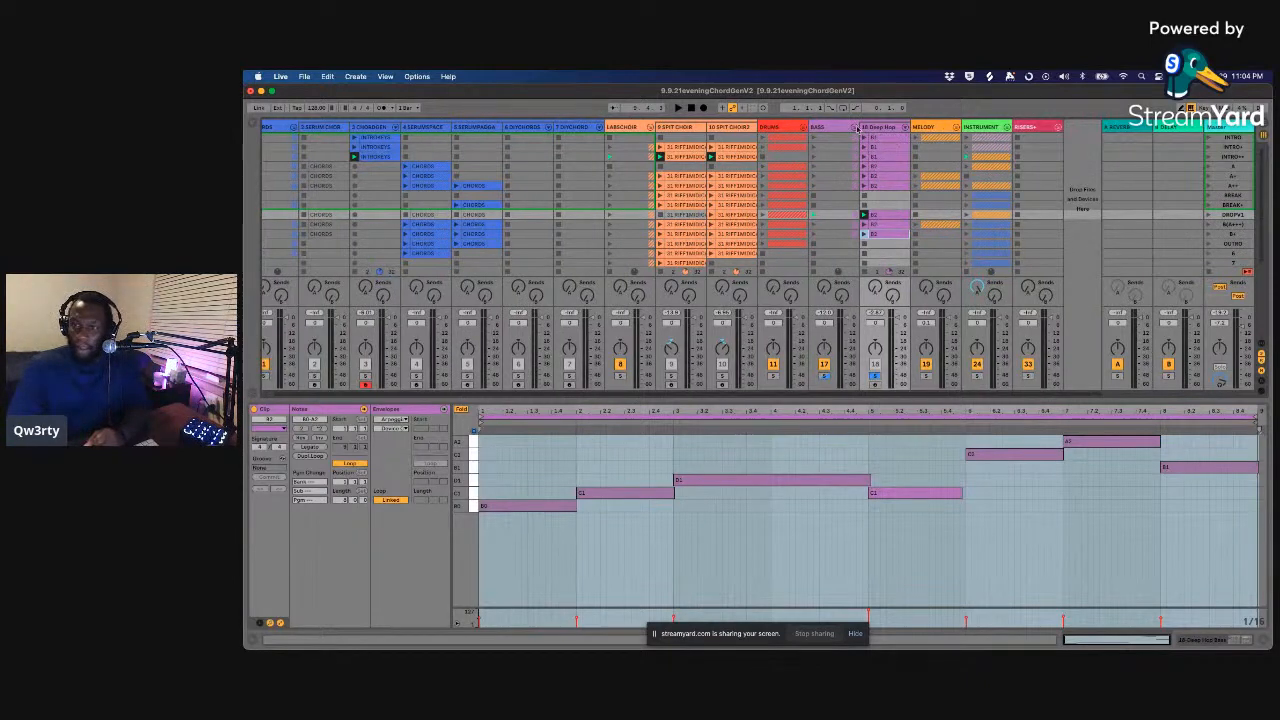
left_click(854, 128)
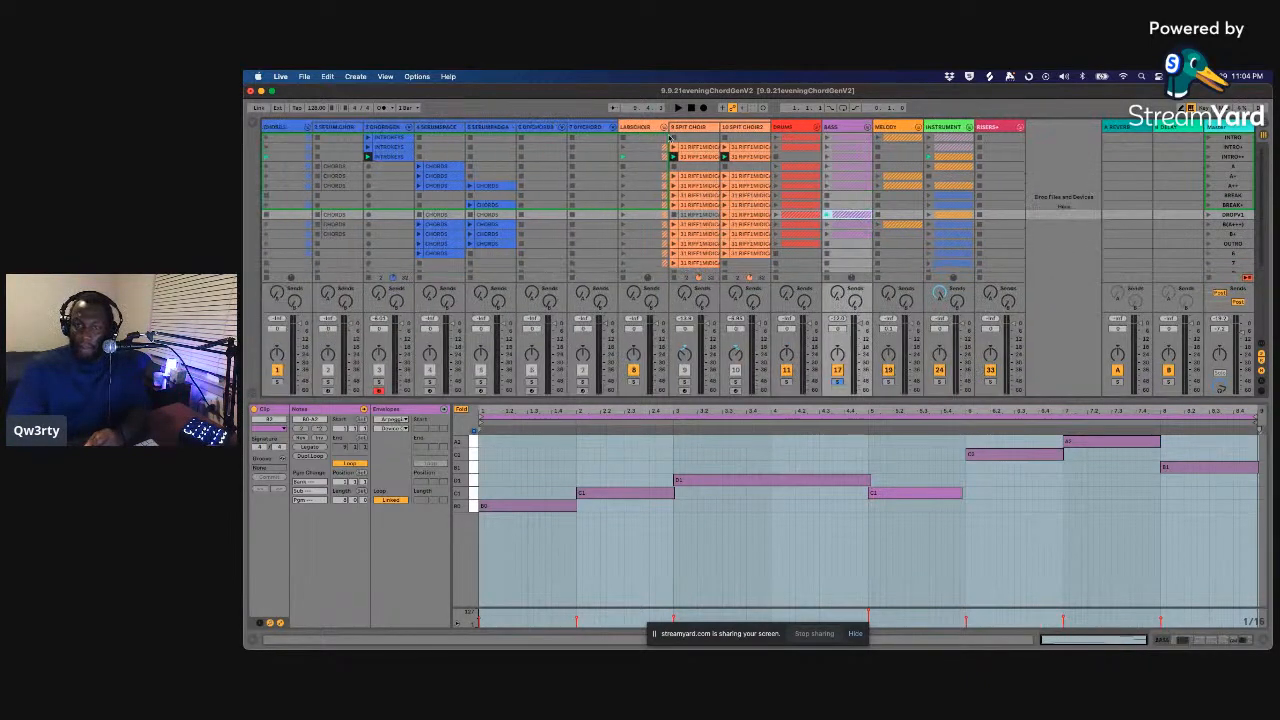
left_click(665, 128)
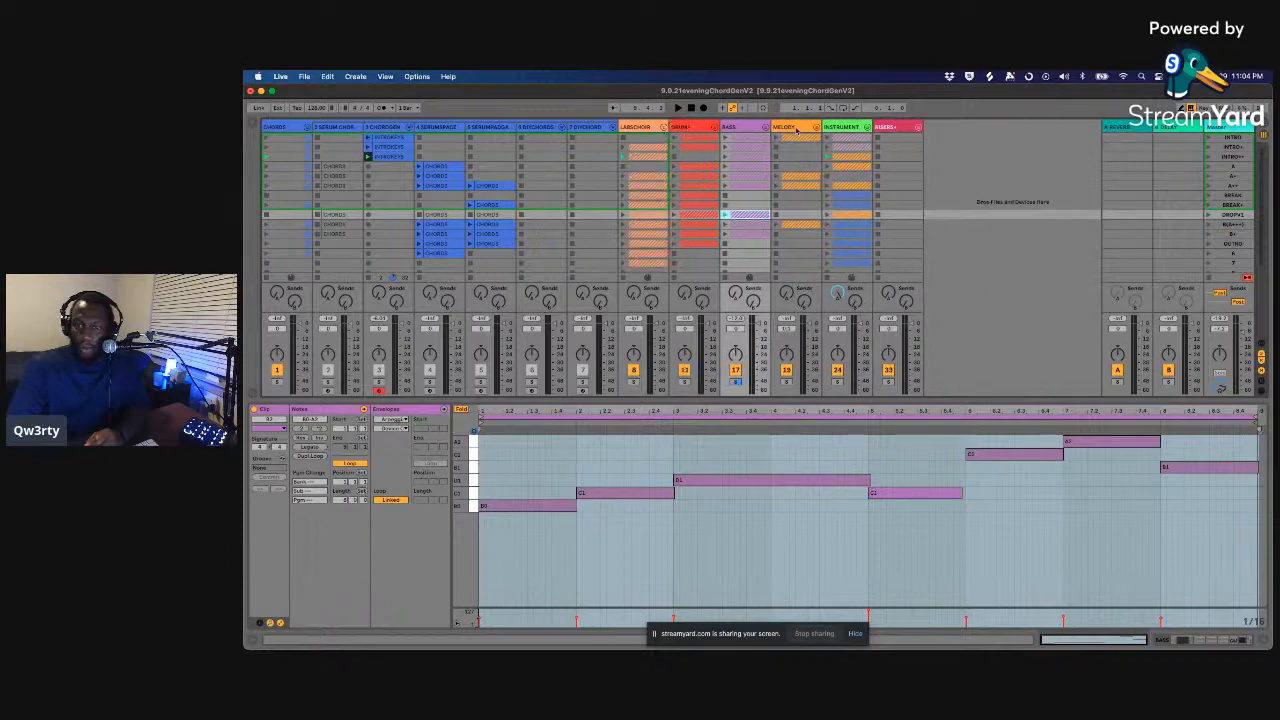
left_click(816, 127)
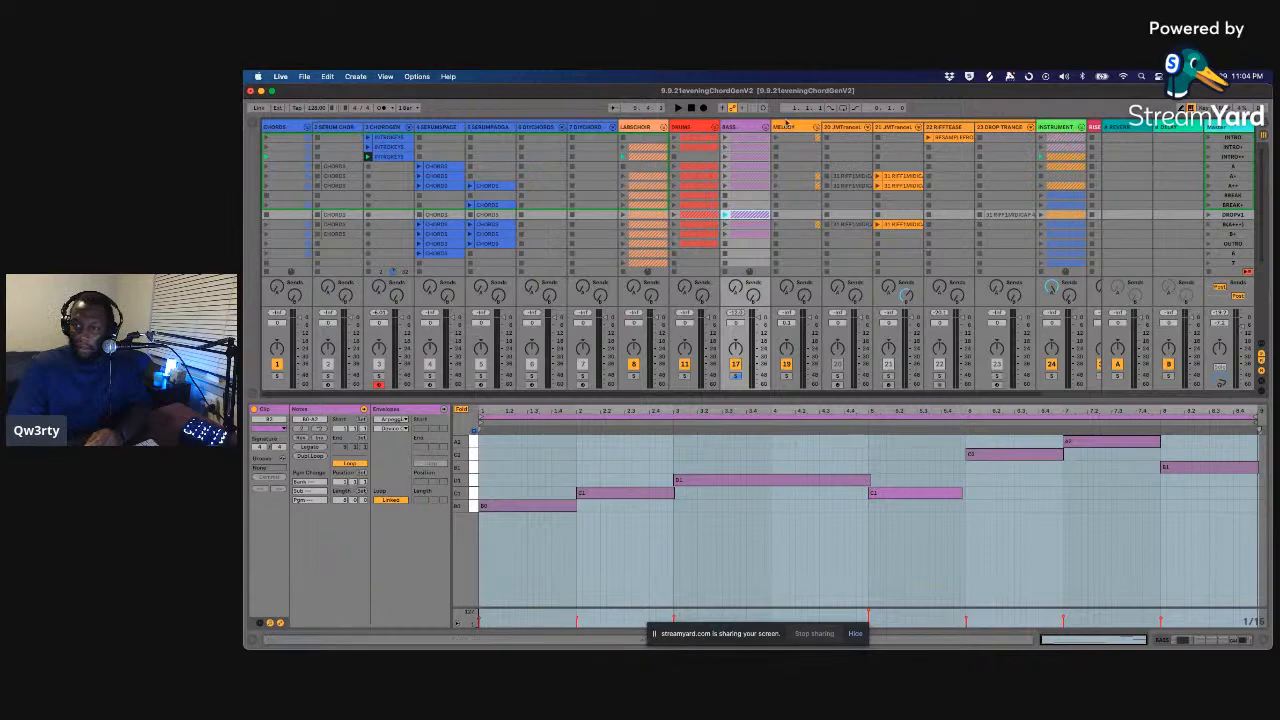
scroll(788, 124, "right", 1)
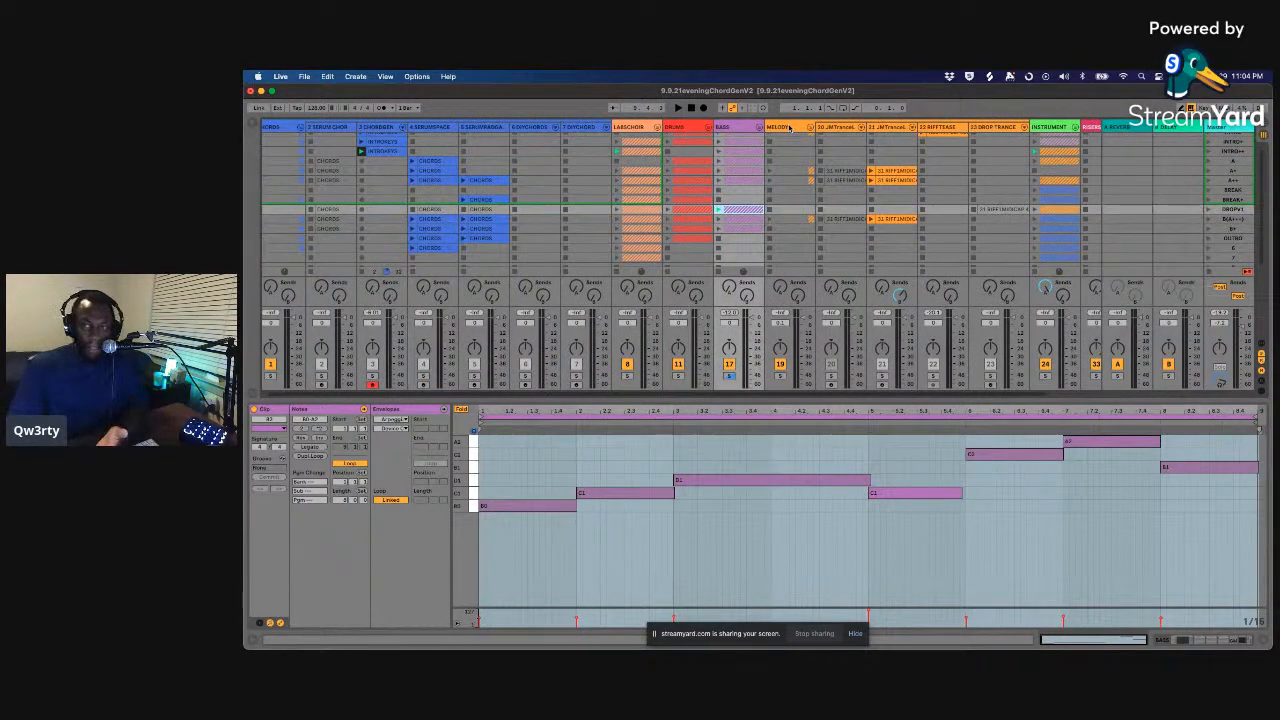
- Look over the MELODY group's tracks and open the RIFFTEASE track's audio clip in the INTRO scene
scroll(893, 148, "right", 6)
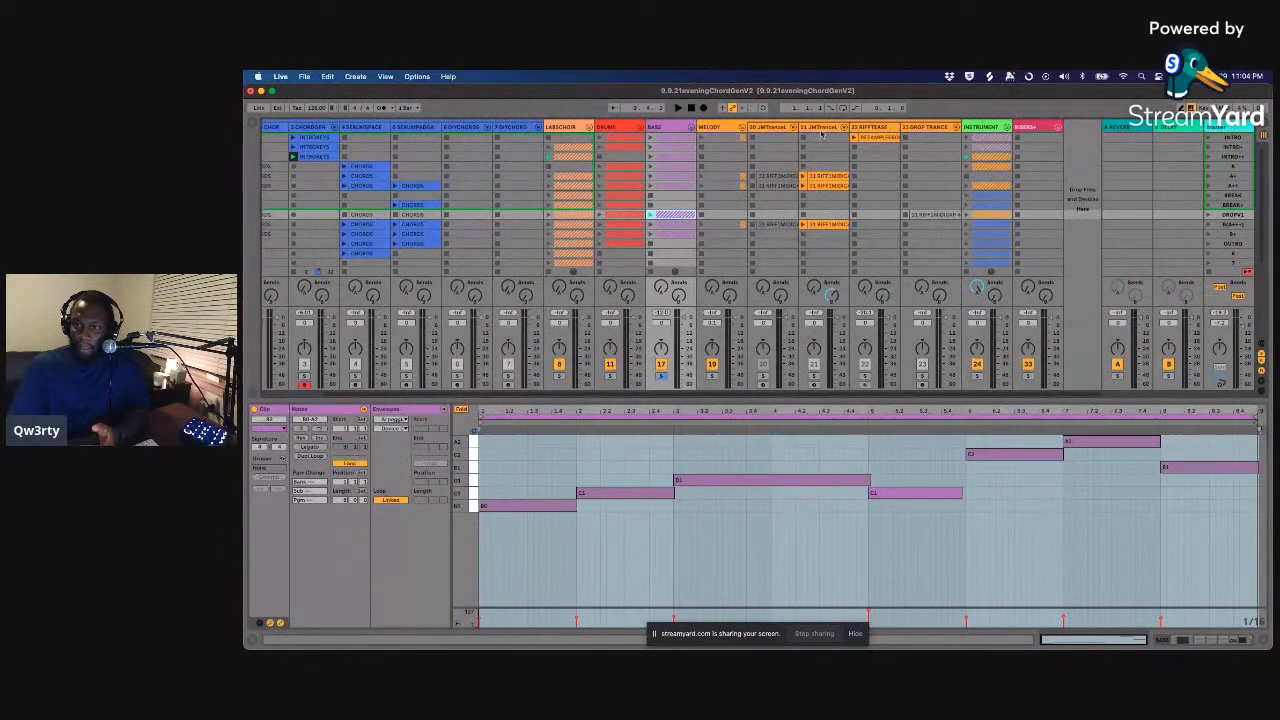
left_click(719, 128)
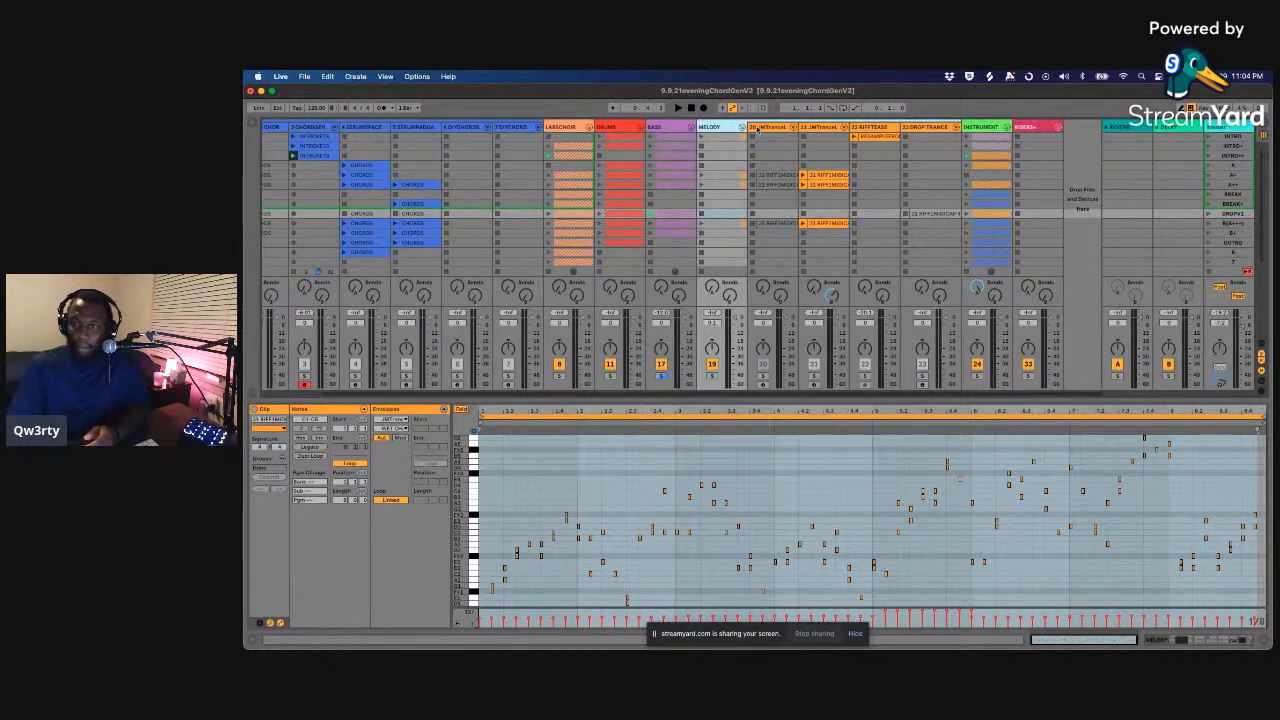
left_click(880, 140)
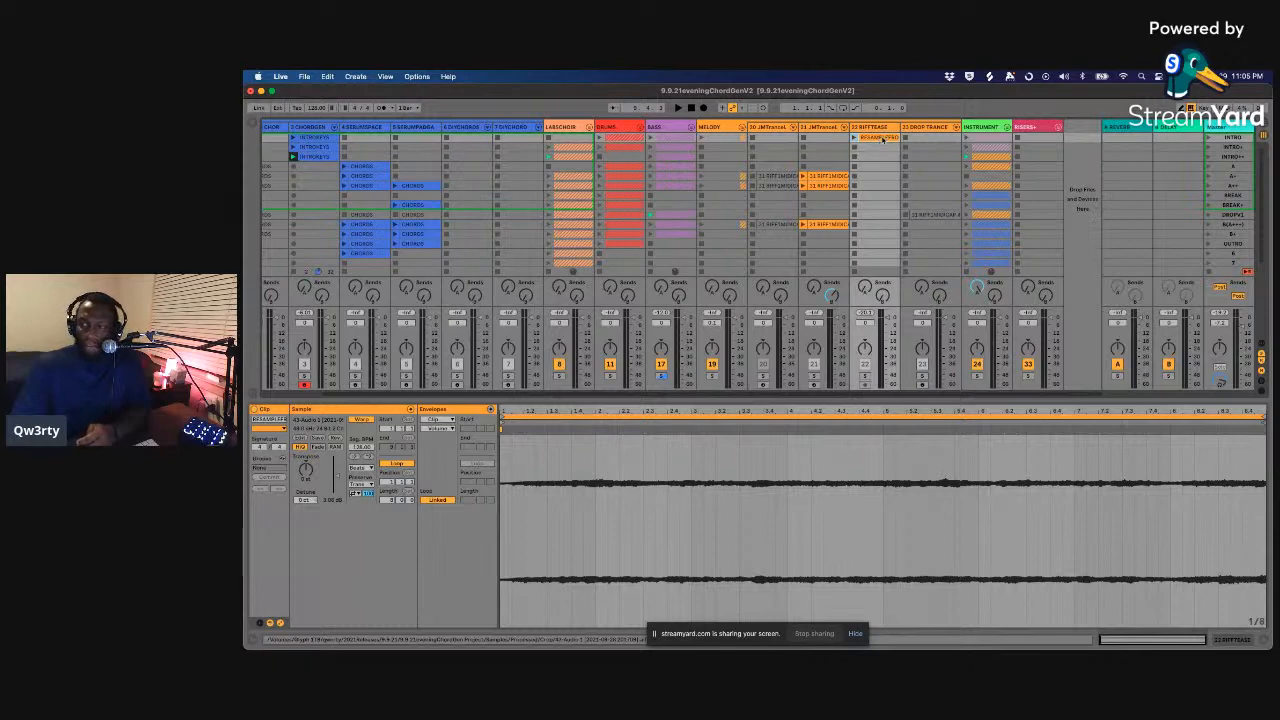
scroll(882, 160, "left", 3)
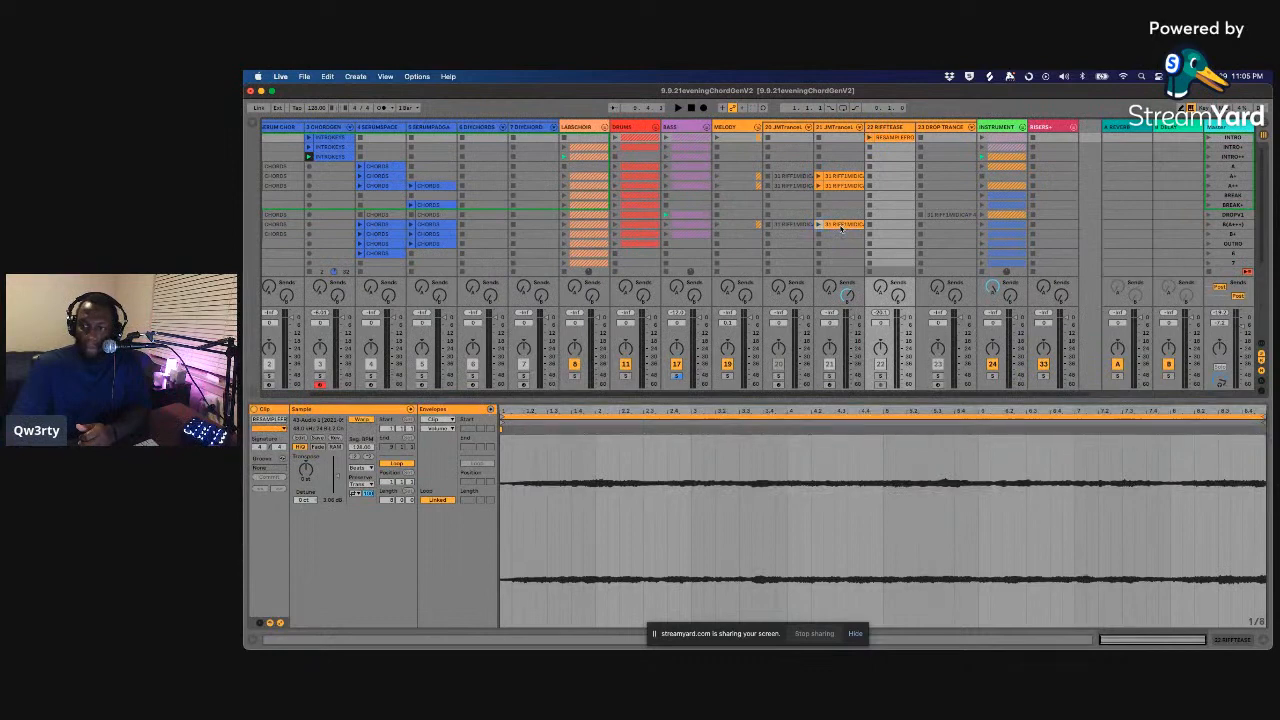
- Check the JMTrance riff clip in the MELODY group, launch the RIFFTEASE clip and examine the group's effect devices
left_click(841, 225)
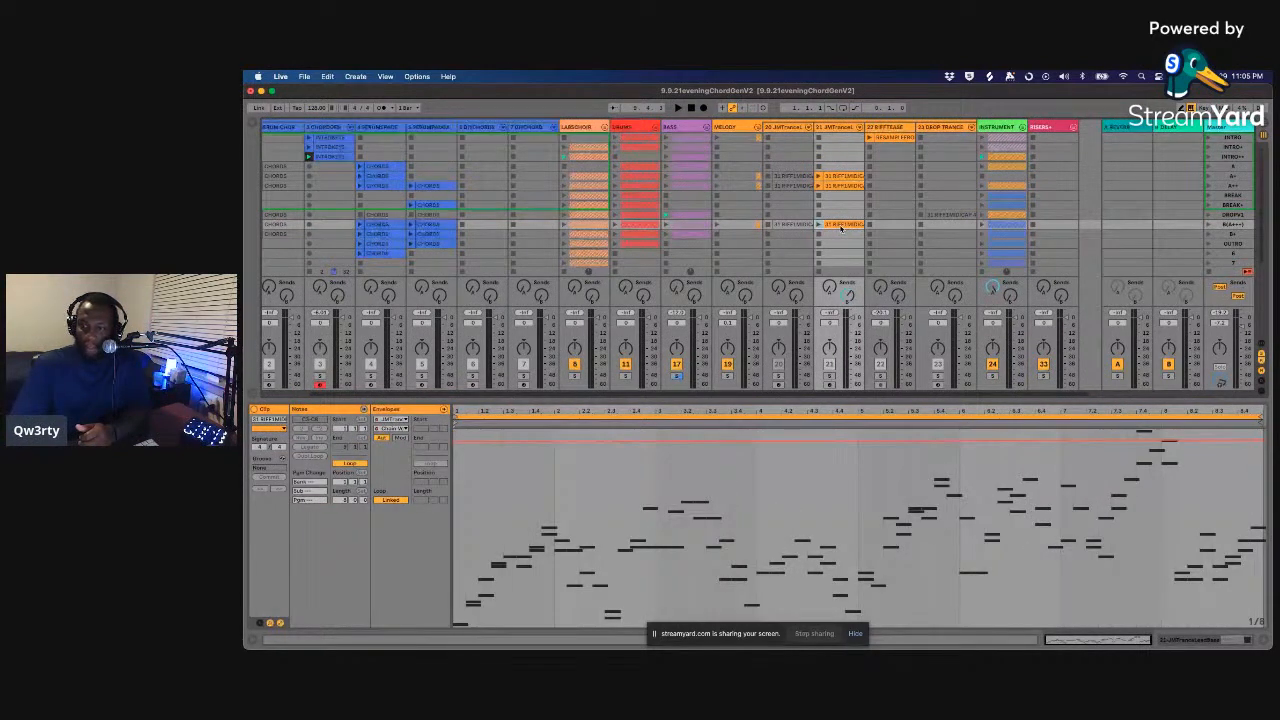
left_click(869, 138)
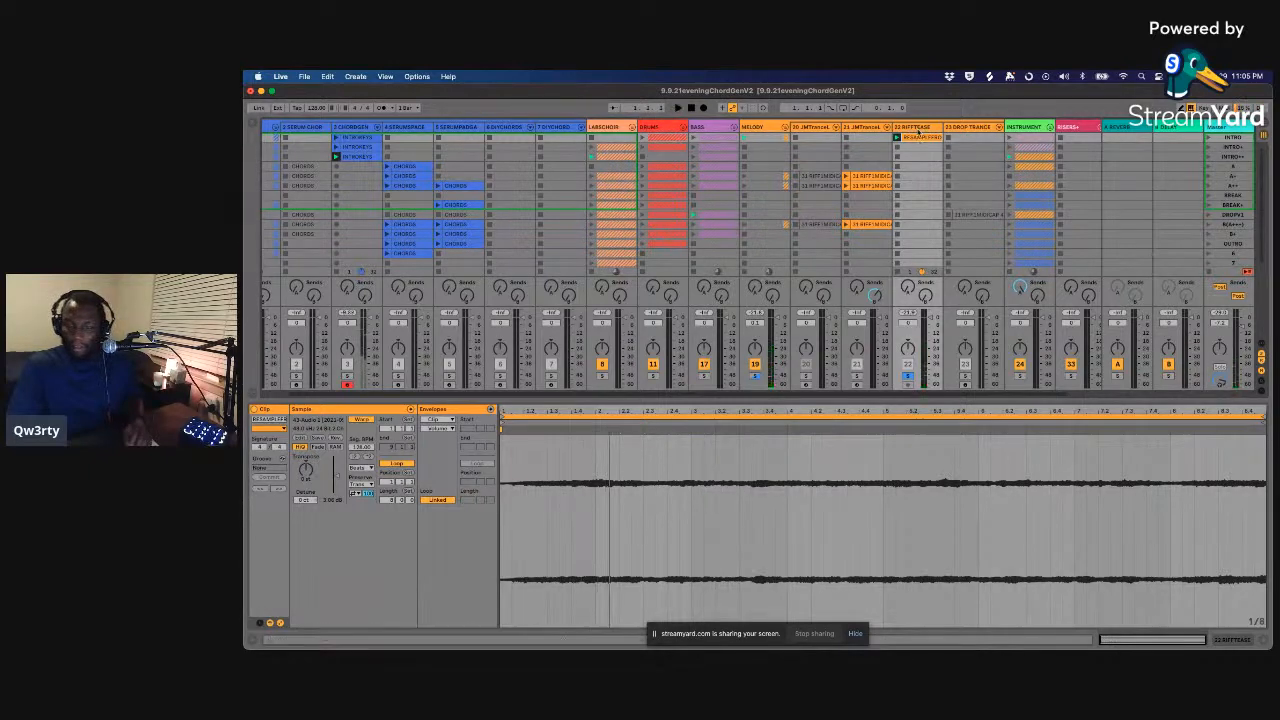
left_click(916, 127)
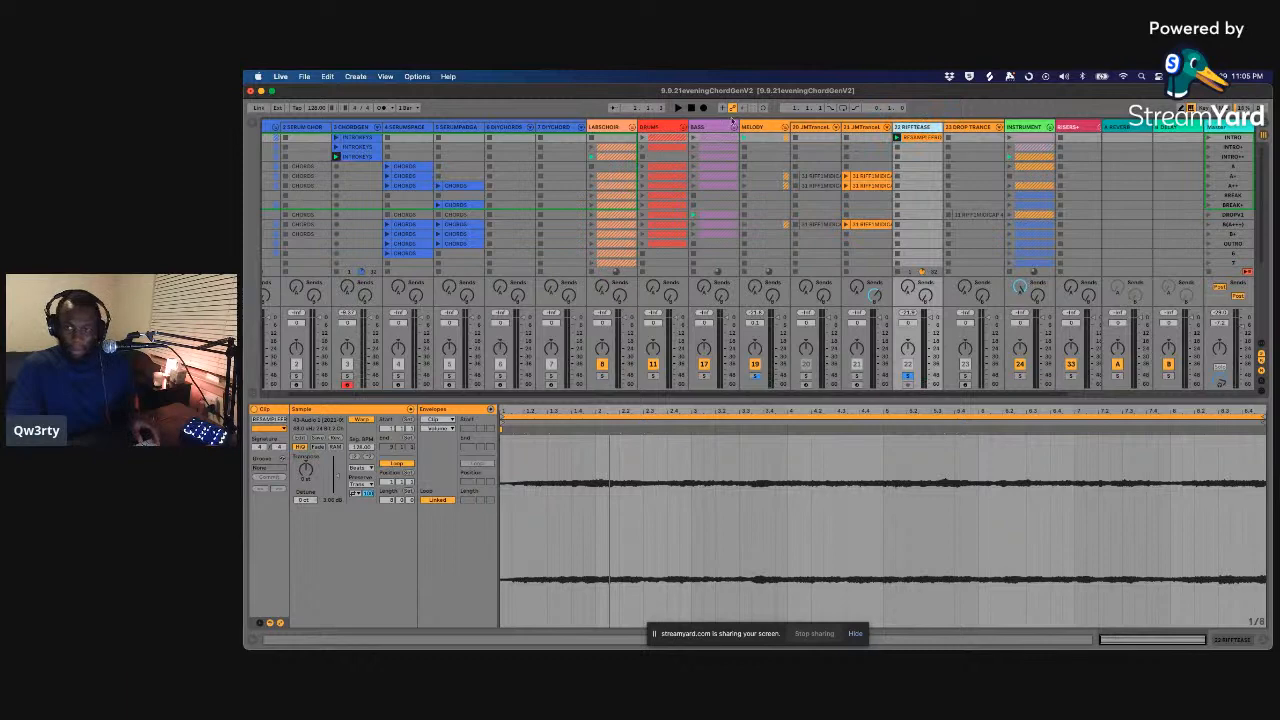
left_click(767, 127)
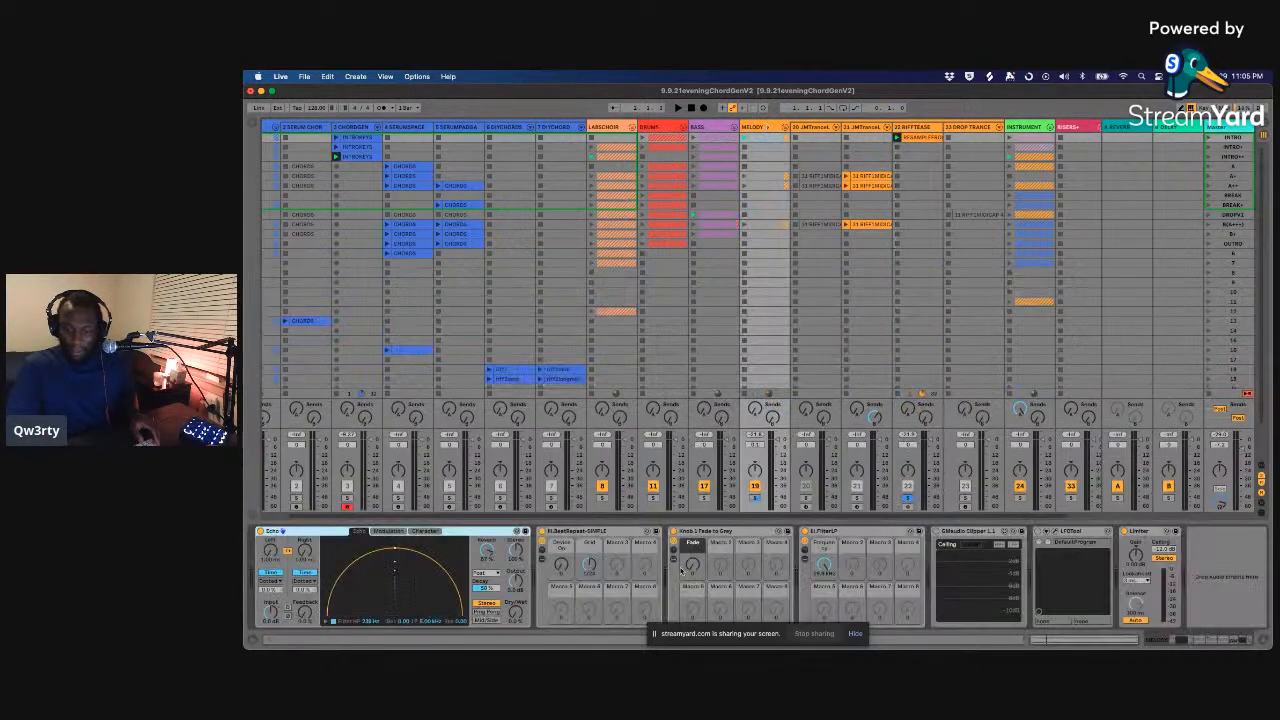
key("space")
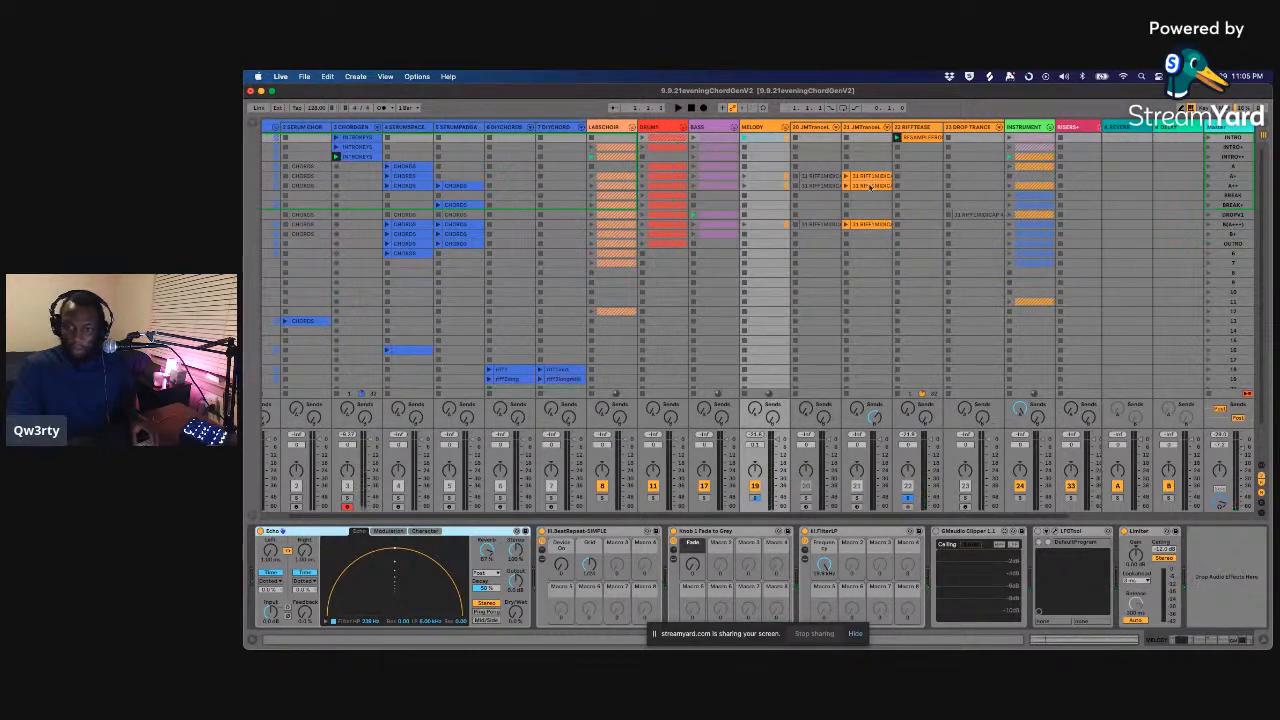
key("space")
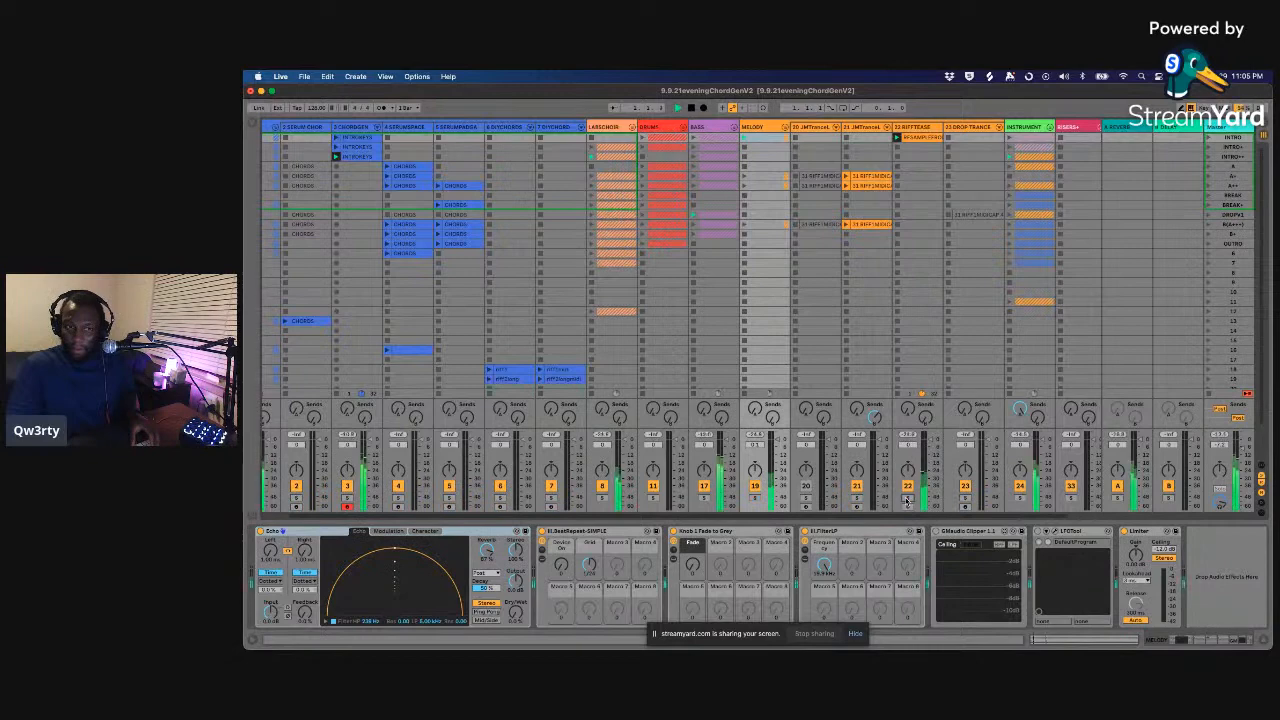
- Open the RIFFTEASE track's INTRO clip and listen to it with the track soloed during playback
double_click(921, 140)
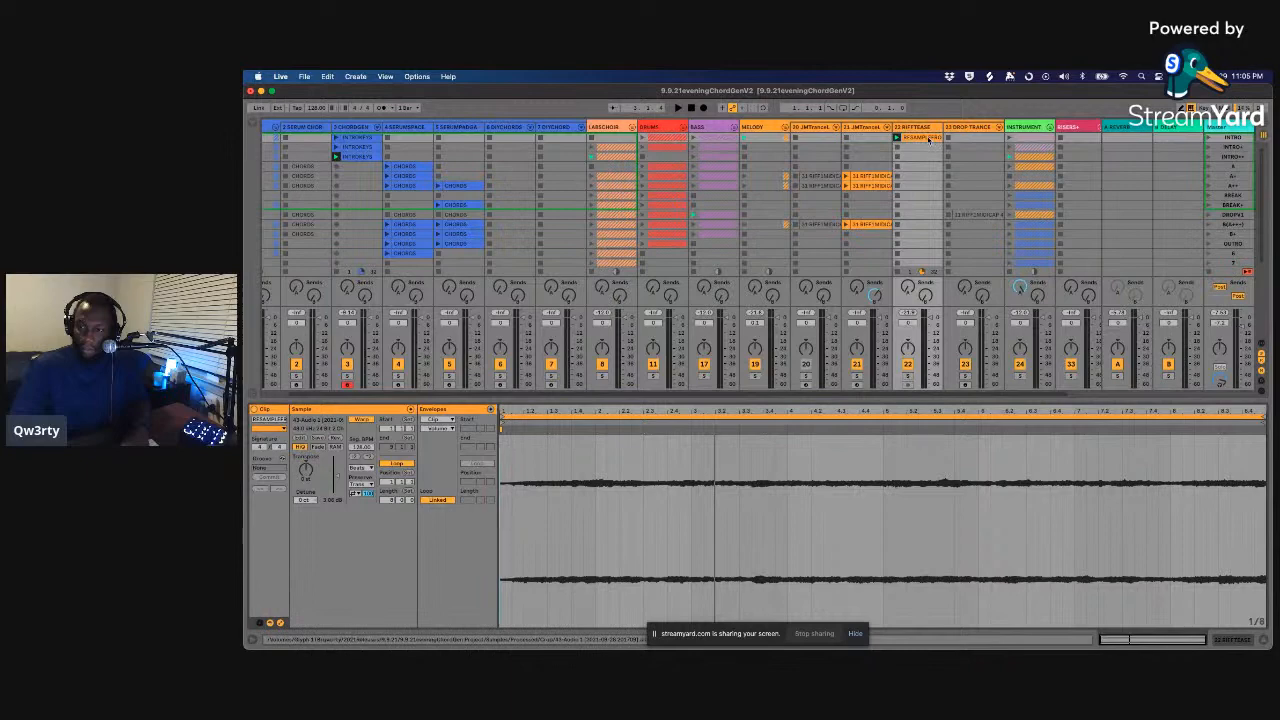
key("space")
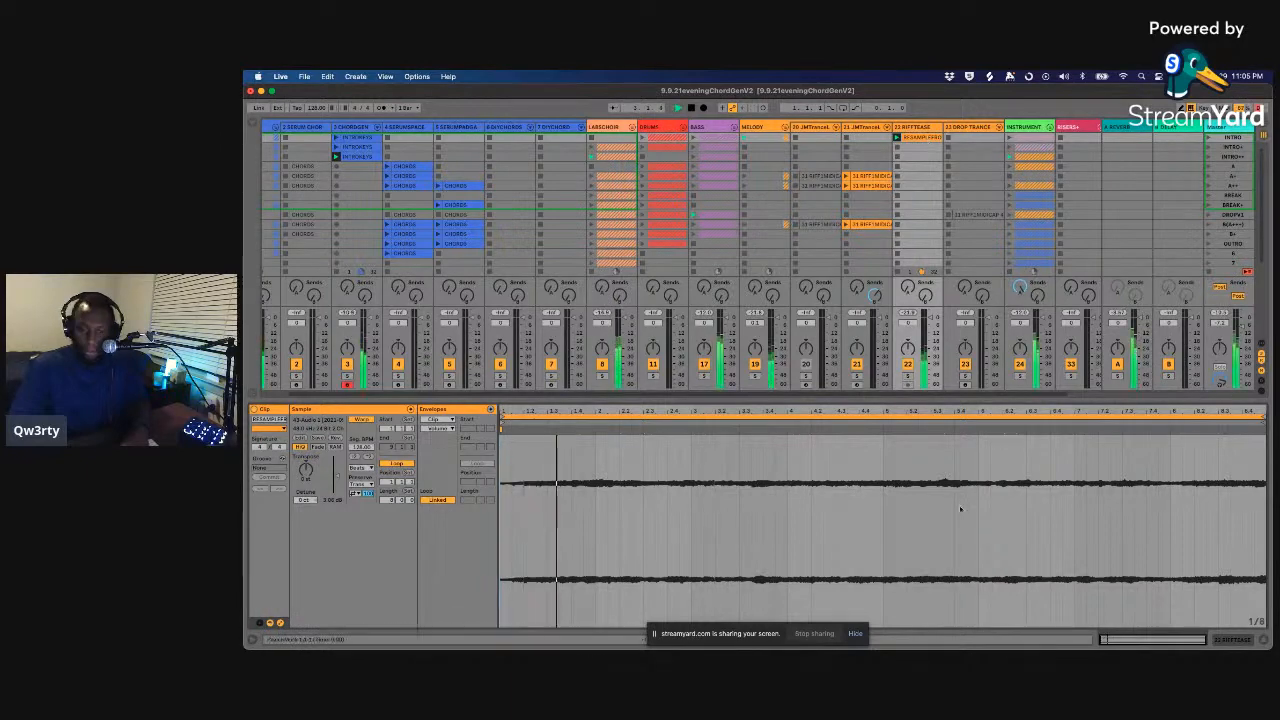
left_click(907, 376)
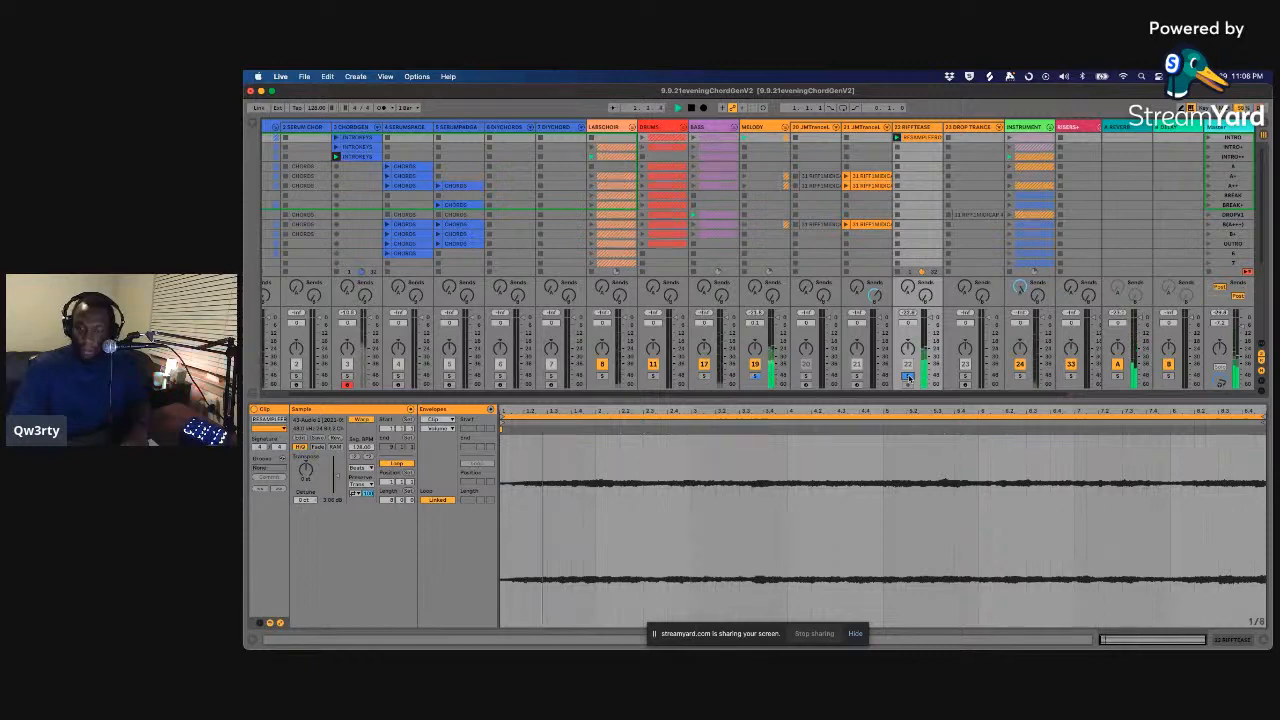
key("space")
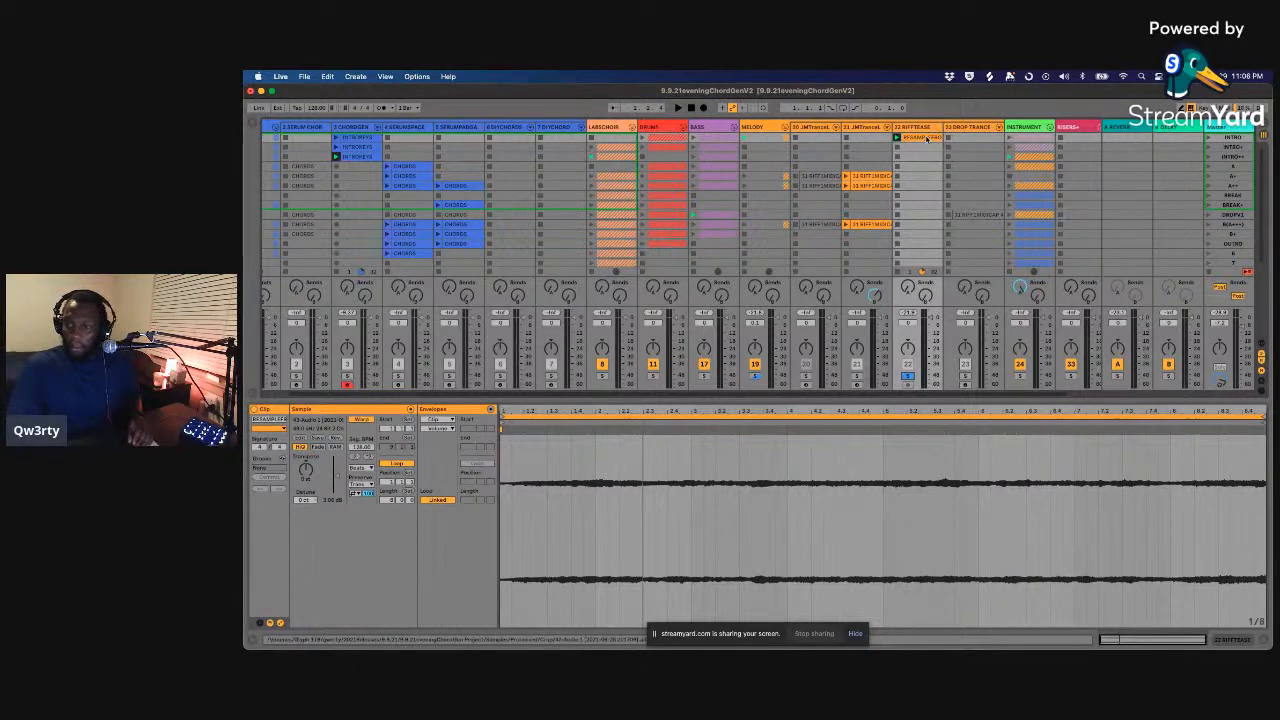
left_click(922, 141)
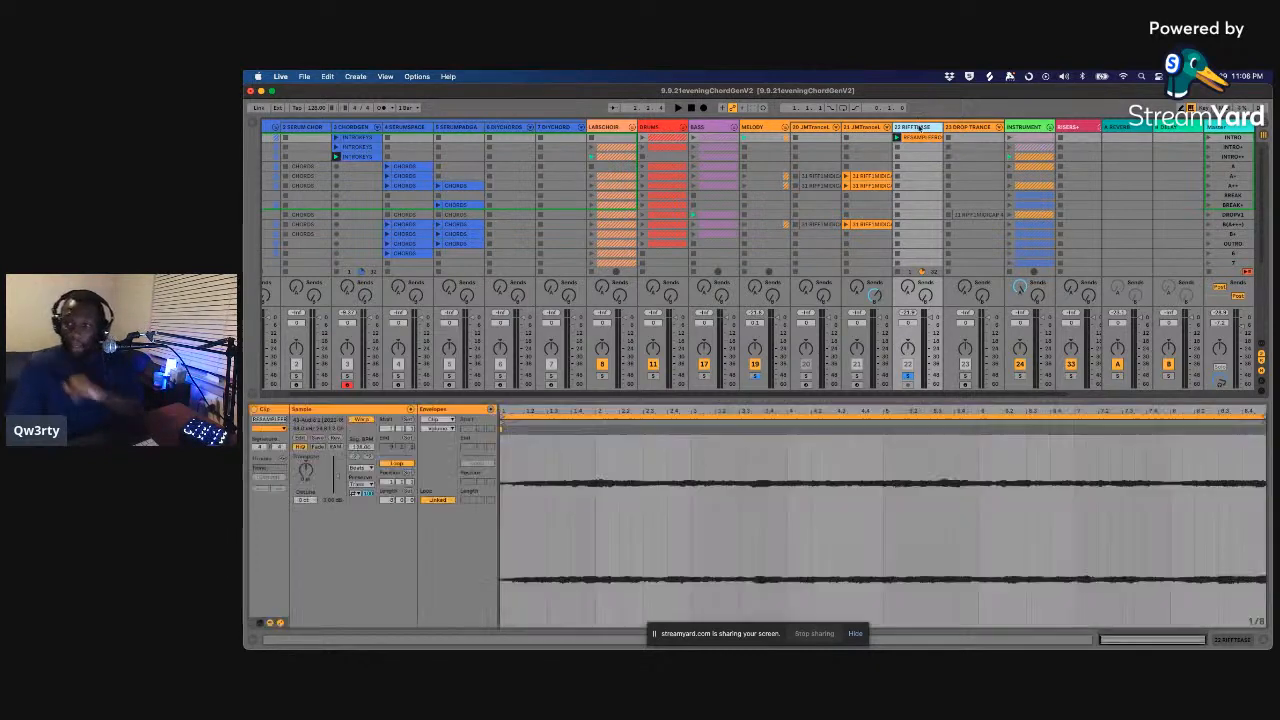
- Add an audio track after RIFFTEASE, move the INTRO clip onto it and play it soloed
left_click(918, 128)
key("super+t")
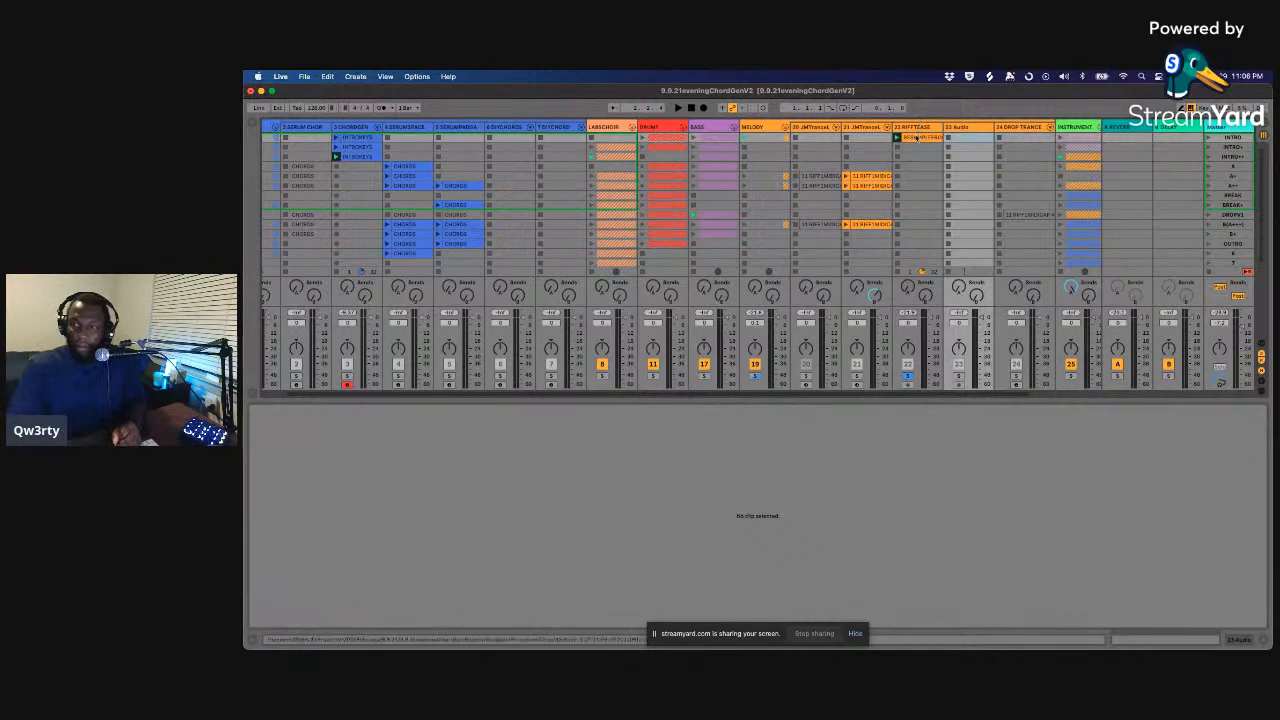
left_click_drag(917, 138, 948, 138)
left_click(948, 138)
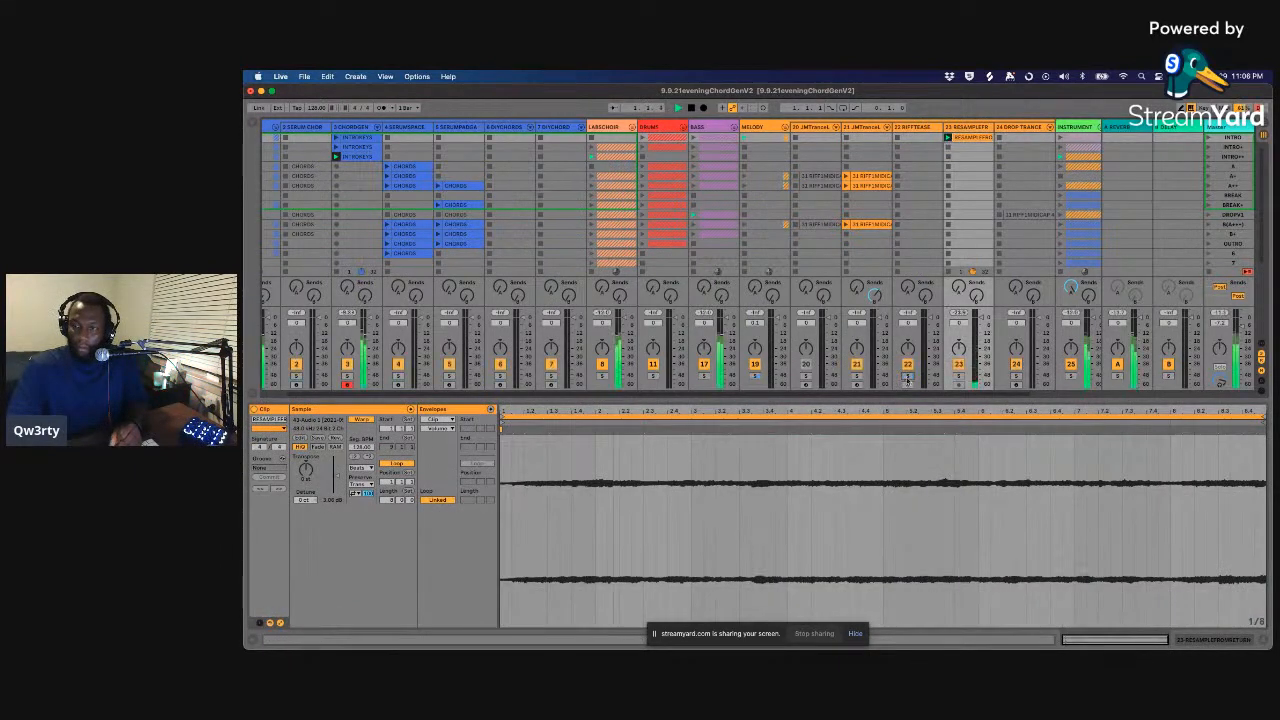
left_click(958, 376)
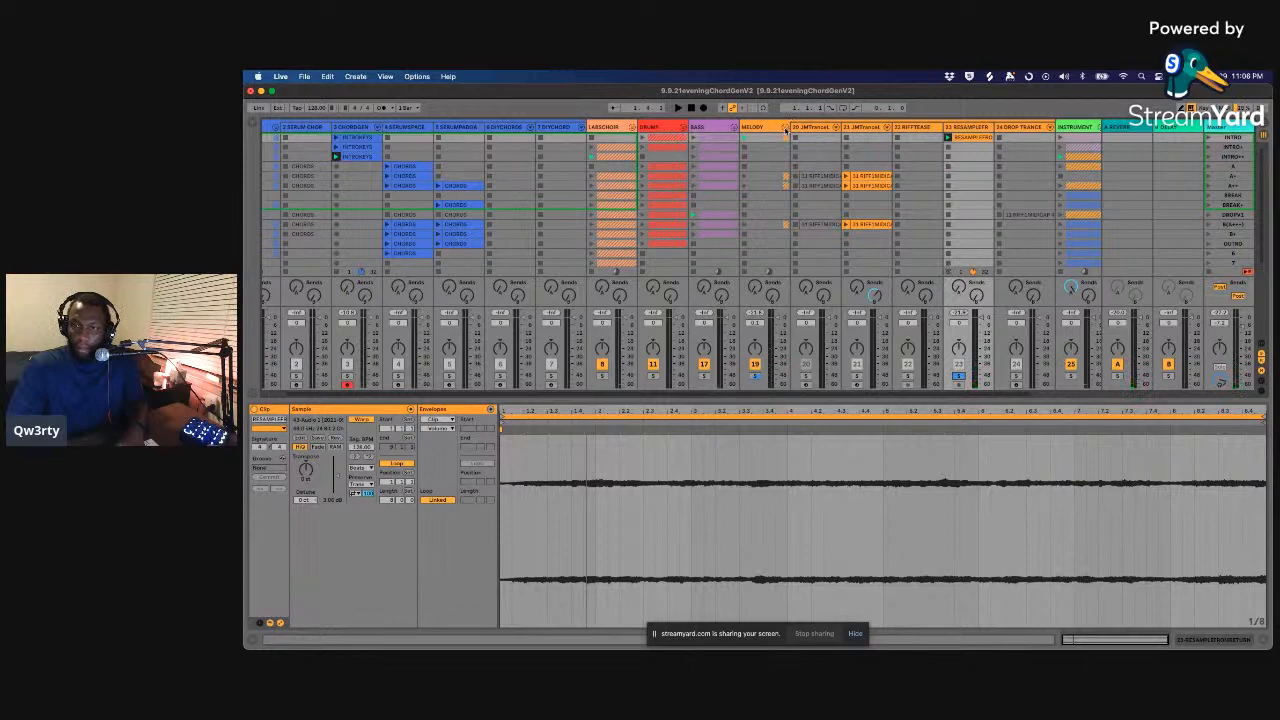
- Delete the new audio track next to RIFFTEASE and collapse the MELODY group
left_click(979, 128)
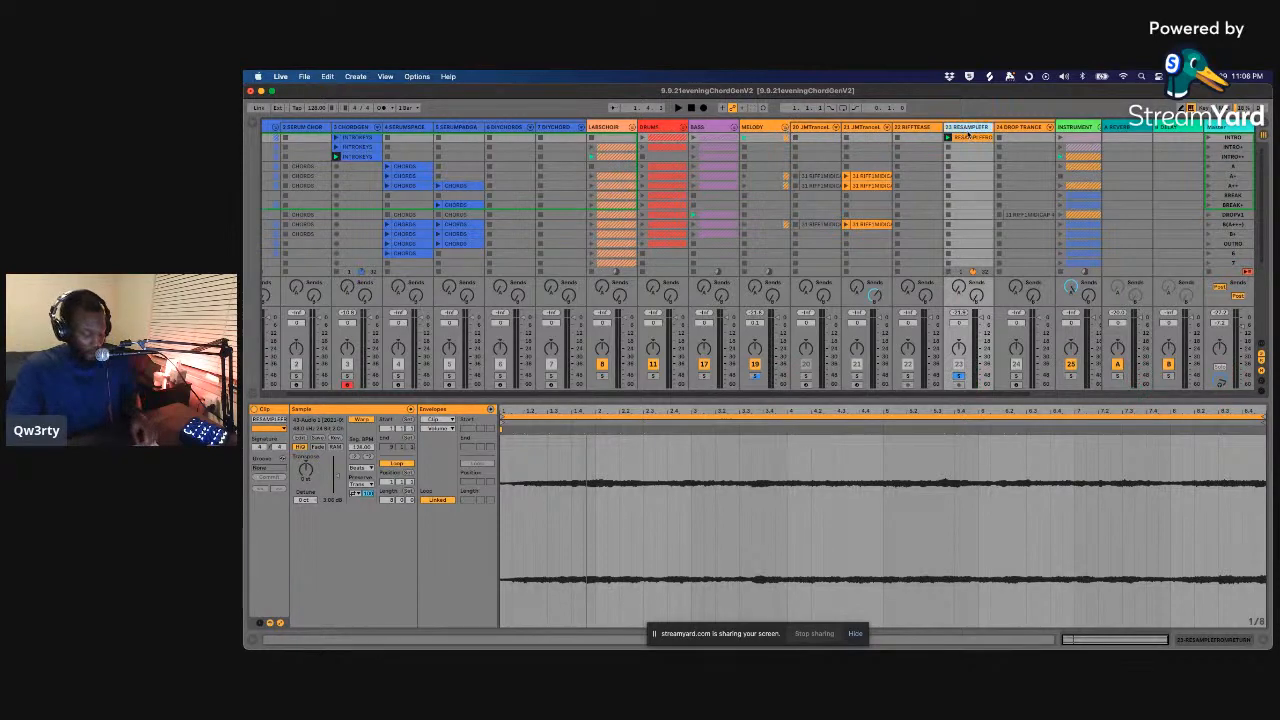
key("super+d")
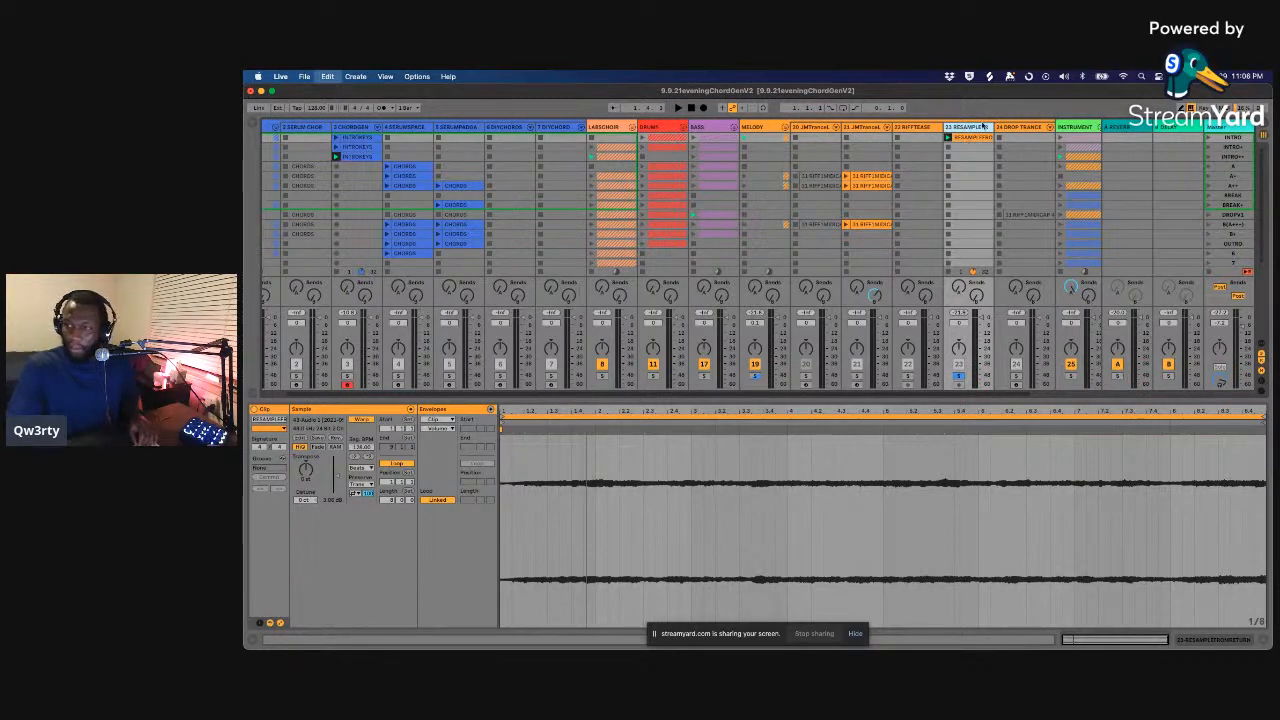
key("Delete")
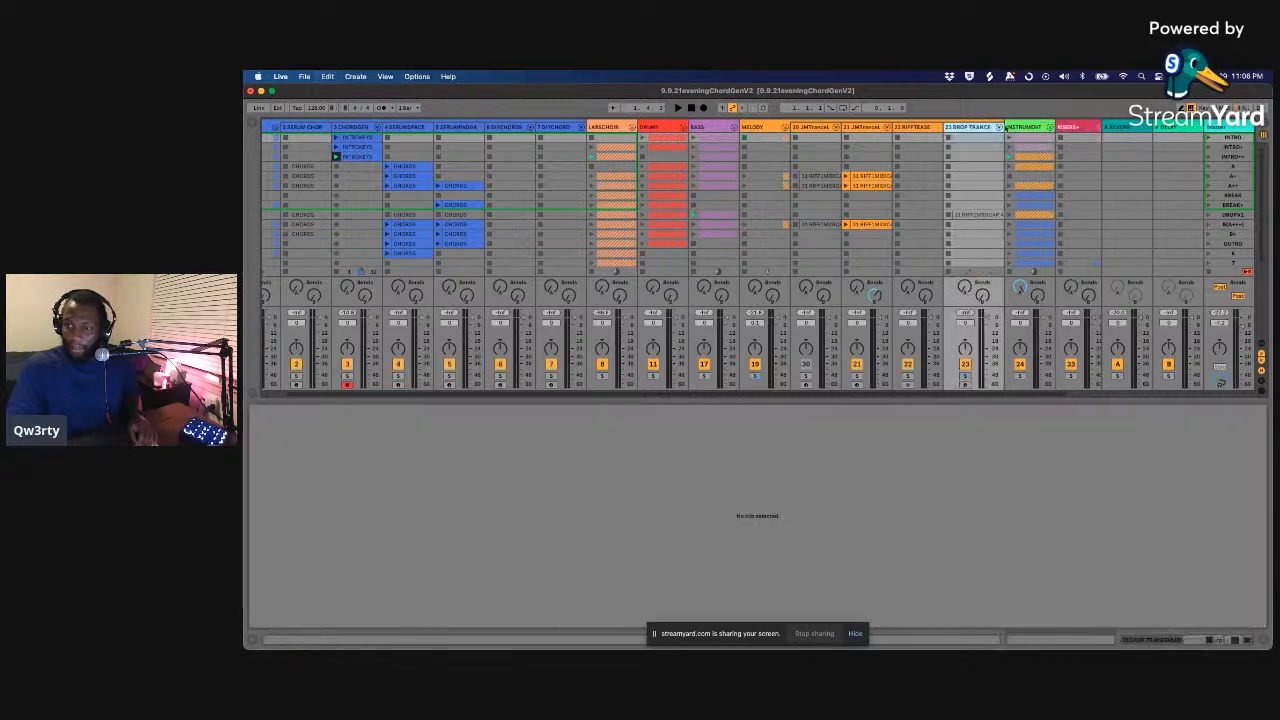
key("Delete")
key("Delete")
key("Delete")
key("Delete")
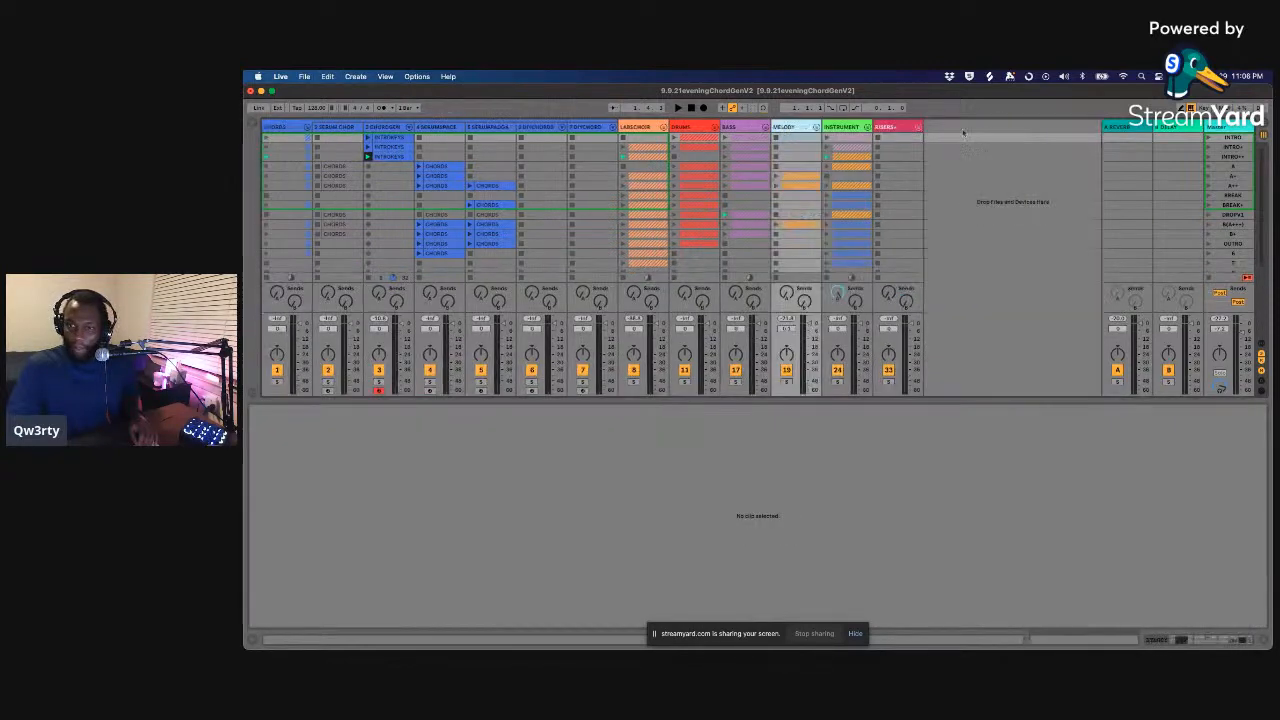
- Insert an audio track outside the MELODY group, paste the resampled clip into its INTRO slot and play it soloed
left_click(953, 141)
key("super+shift+t")
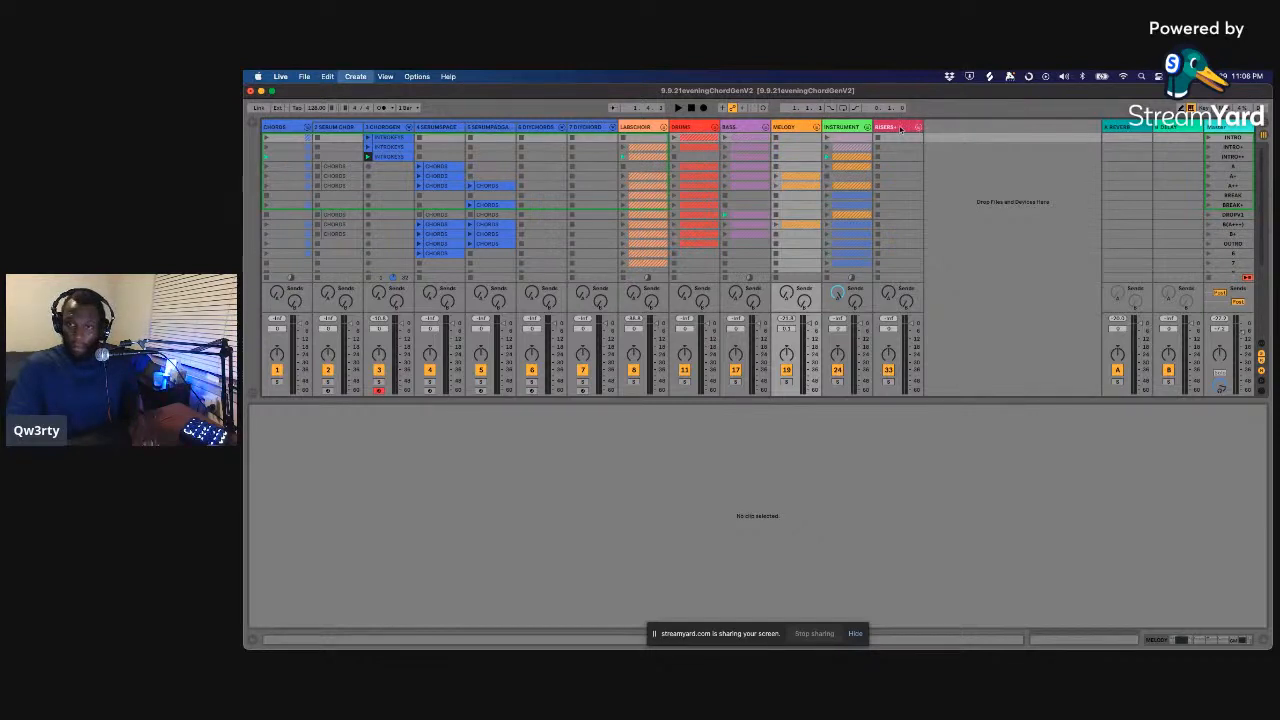
left_click(844, 138)
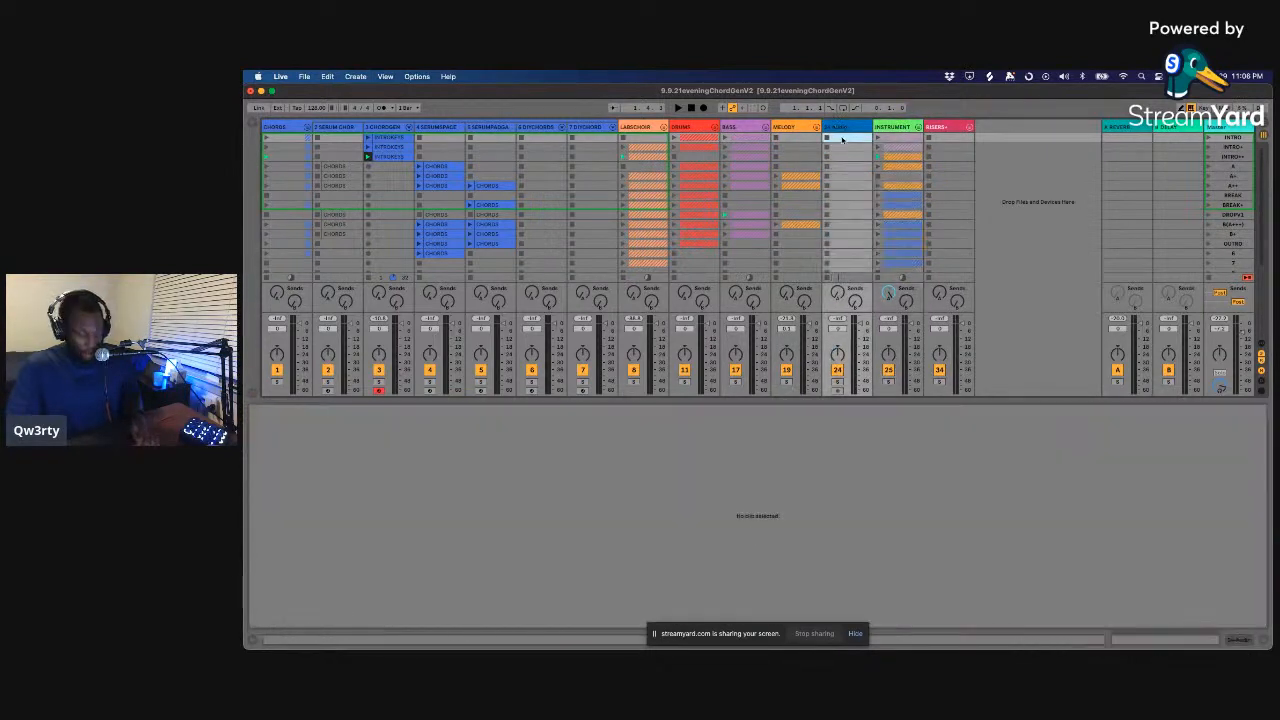
key("super+v")
left_click(826, 138)
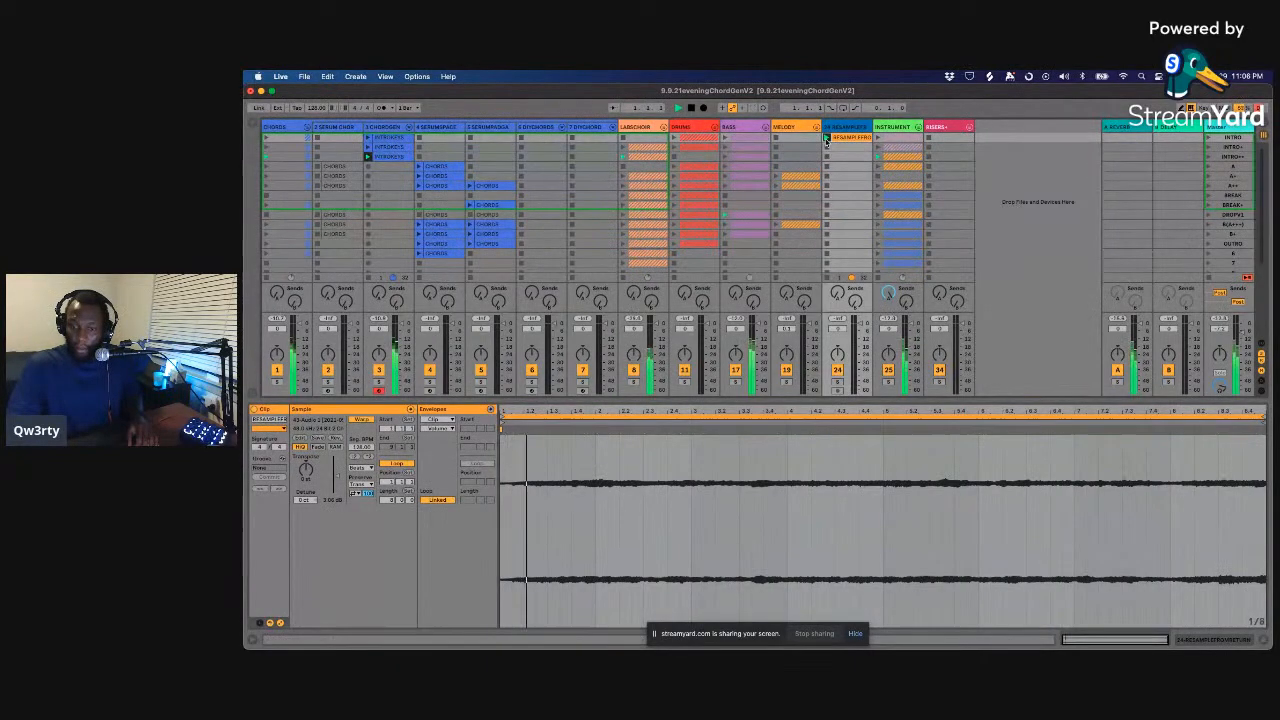
left_click(837, 381)
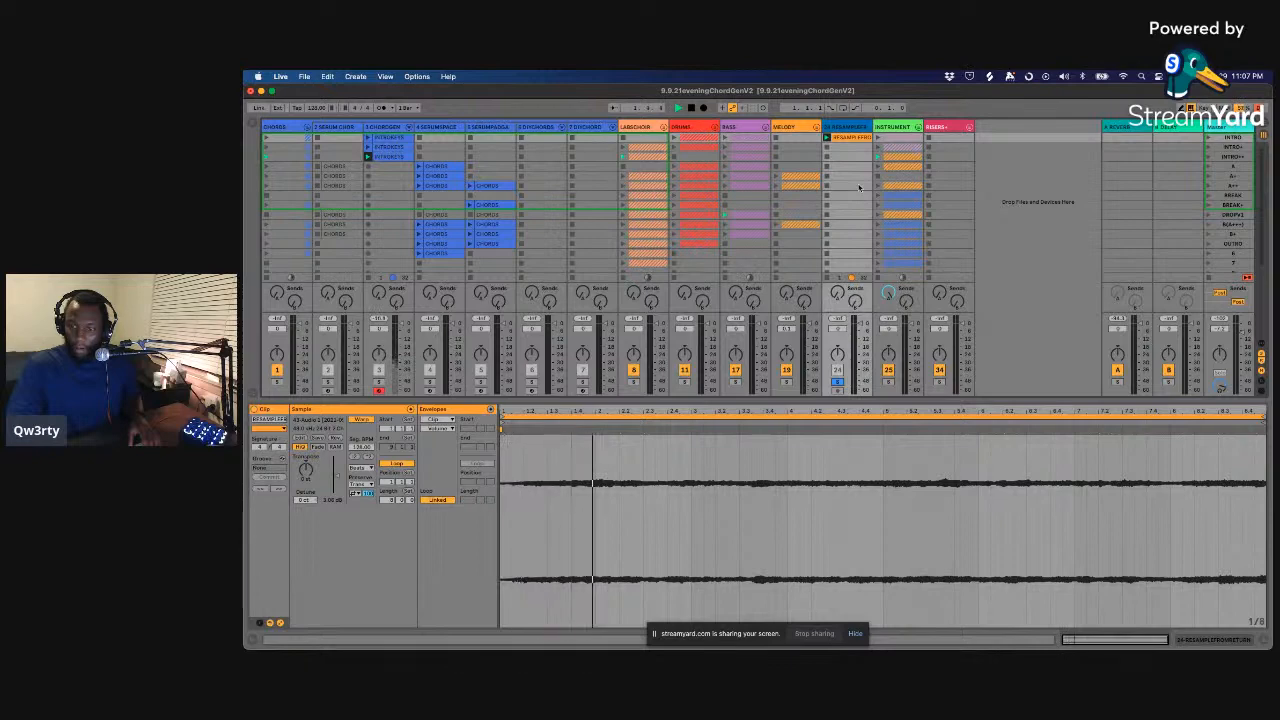
- Unsolo the new audio track outside the MELODY group and play the session with all tracks audible
left_click(856, 133)
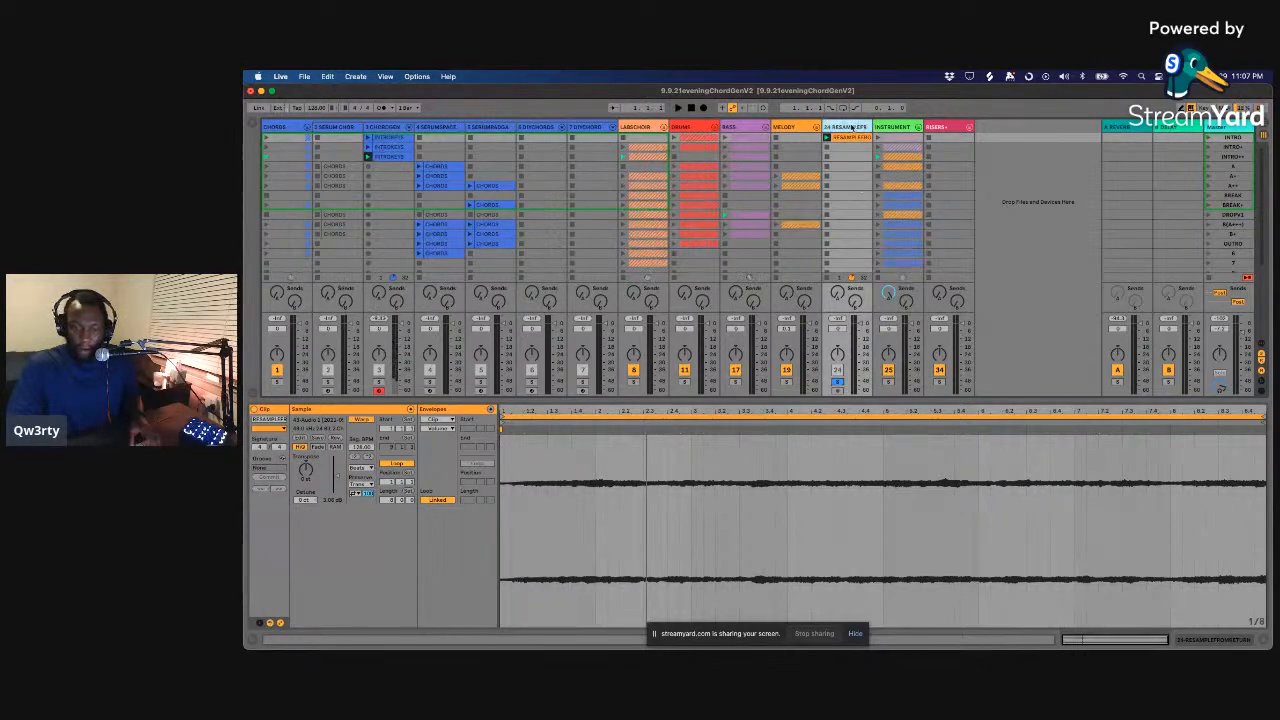
scroll(766, 358, "down", 3)
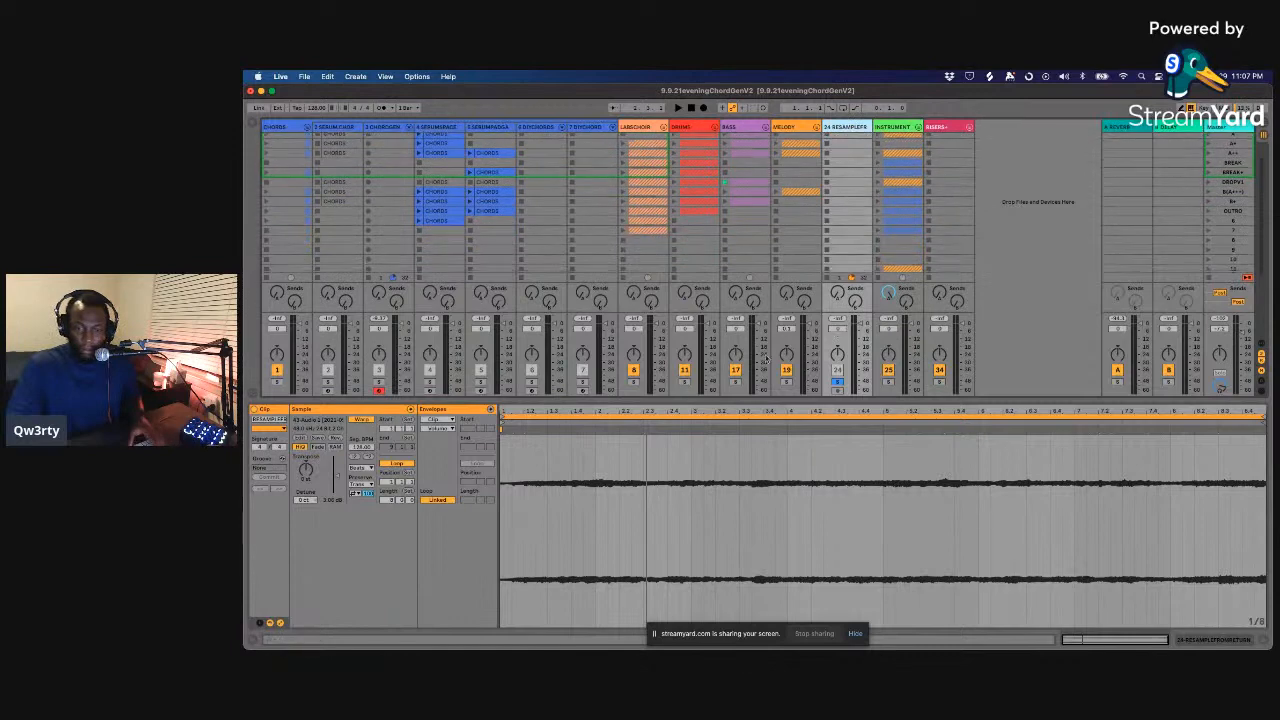
scroll(799, 353, "up", 3)
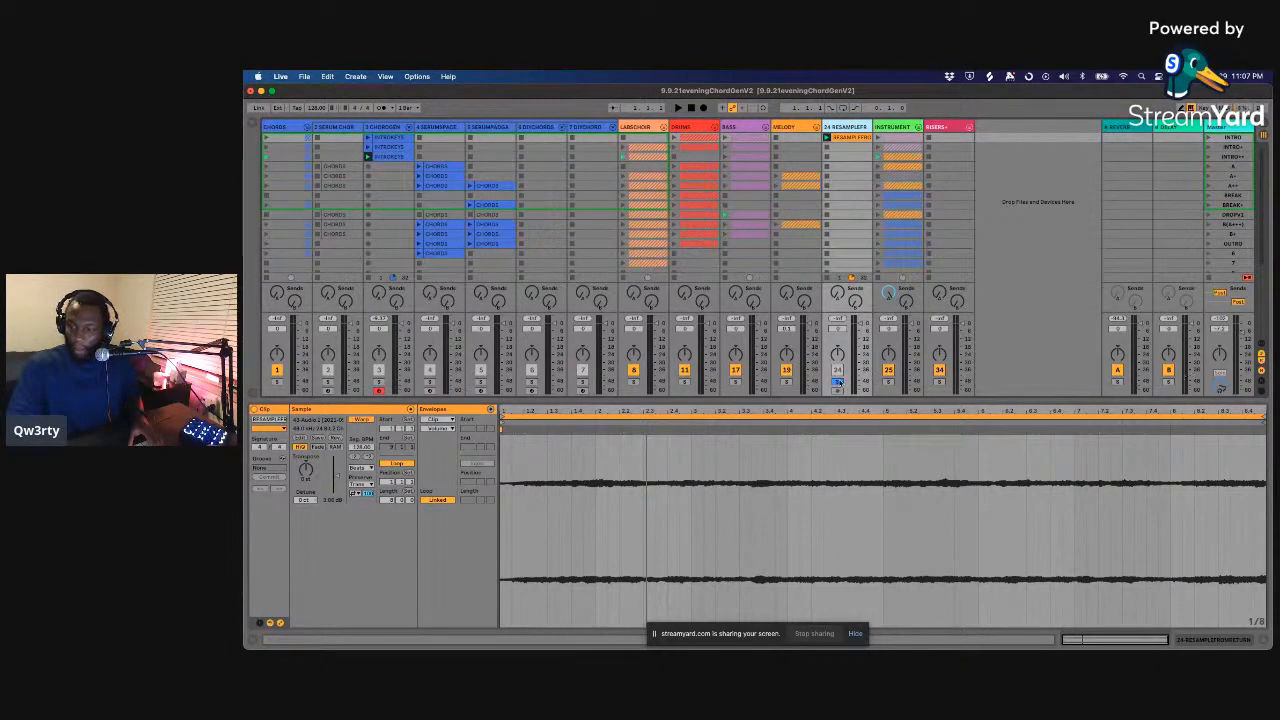
left_click(838, 381)
key("space")
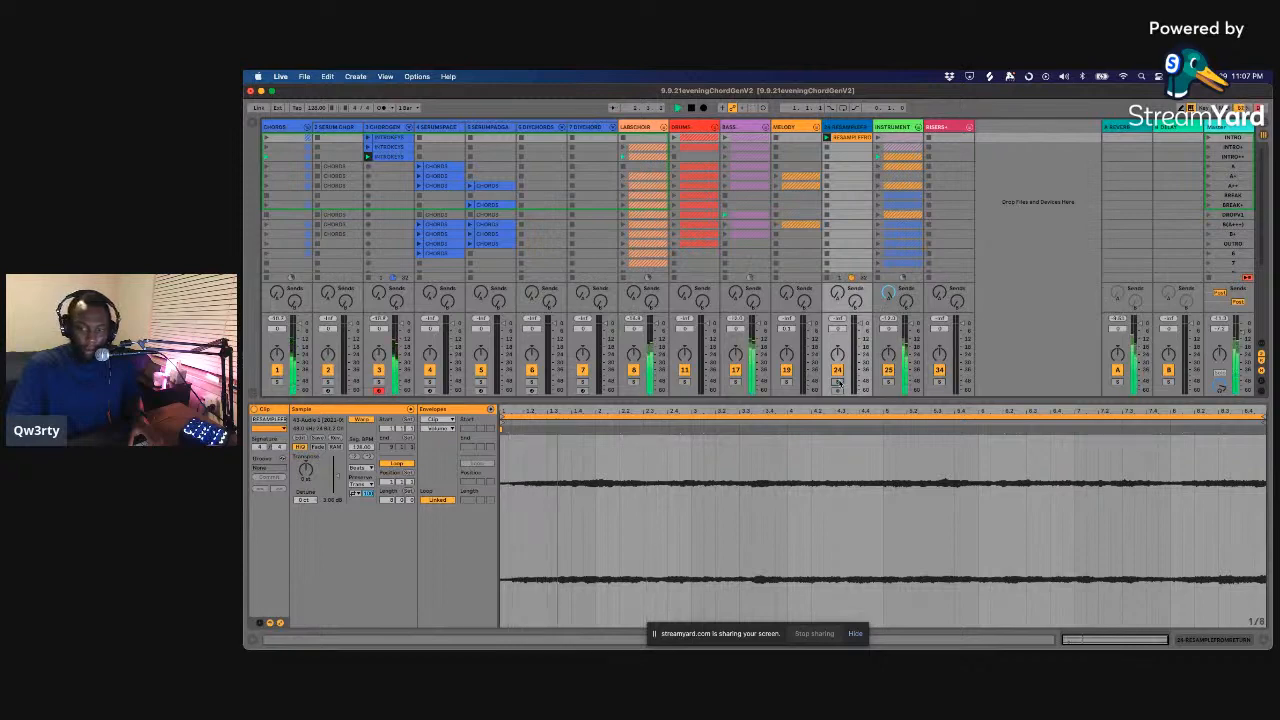
- Expand the MELODY group, move the resampled clip back to RIFFTEASE's INTRO slot and audition it with the track soloed
left_click(817, 128)
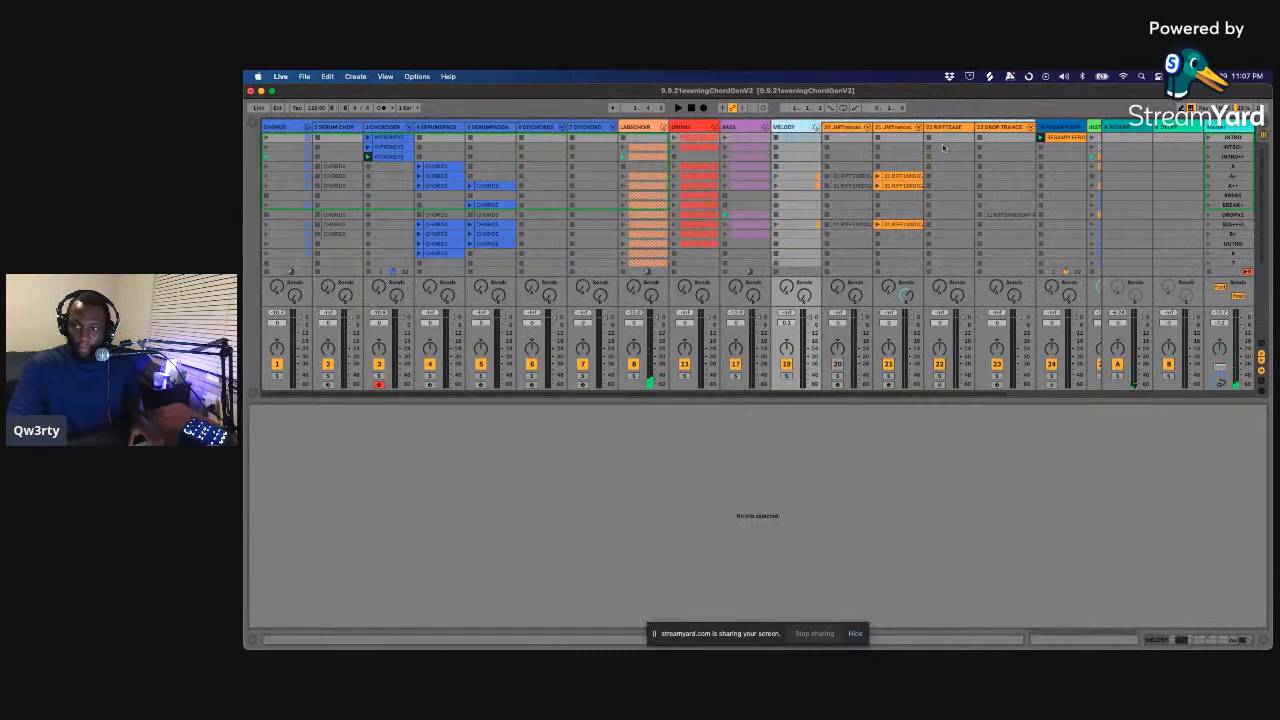
left_click_drag(1053, 143, 946, 143)
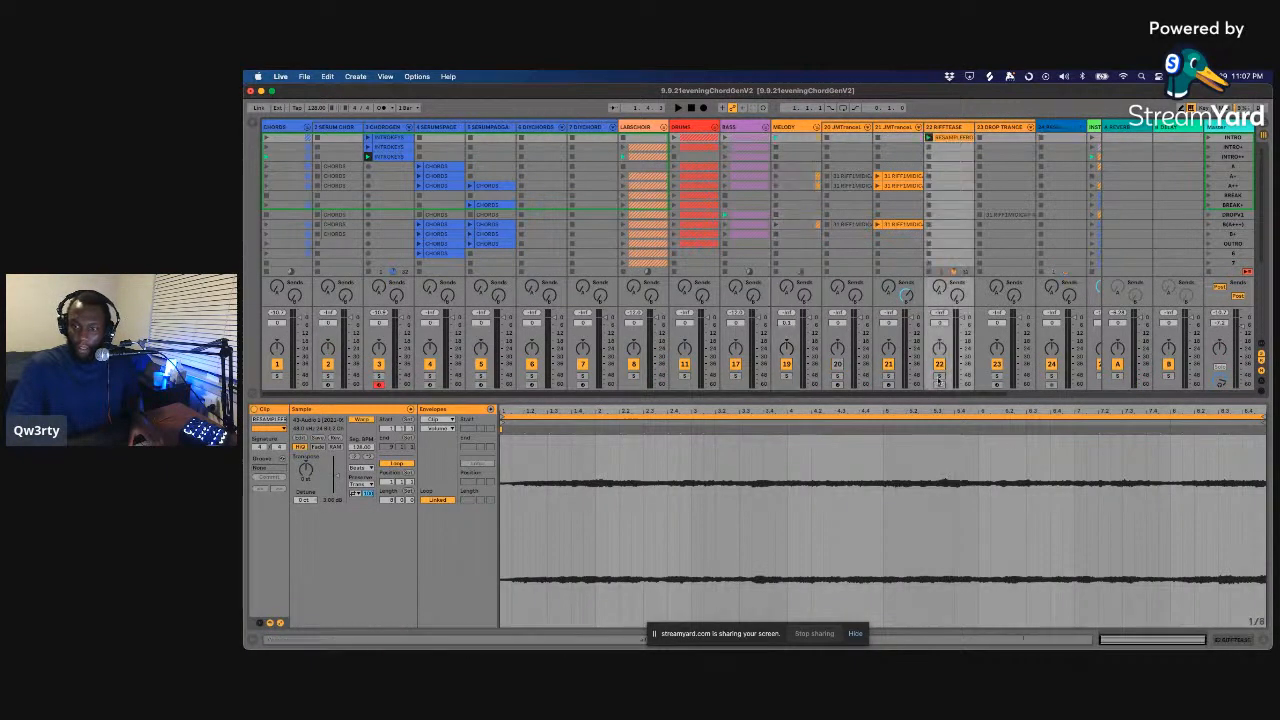
left_click(939, 378)
key("space")
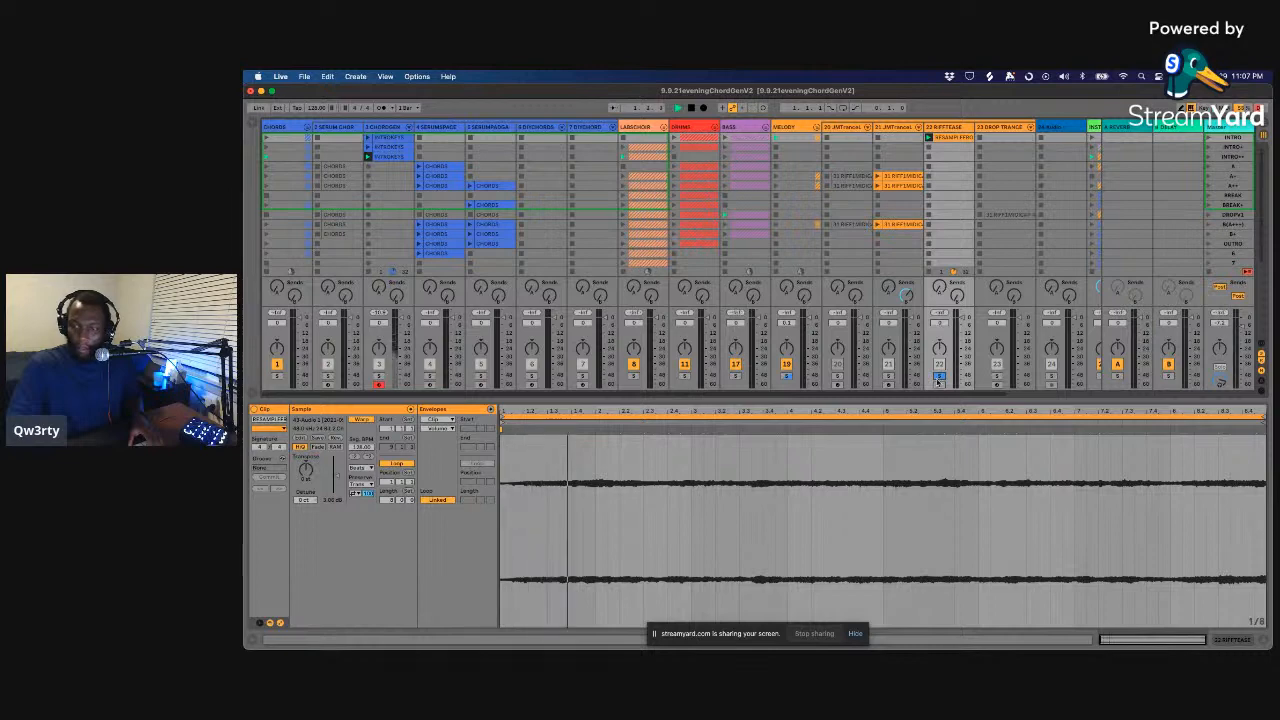
left_click(939, 378)
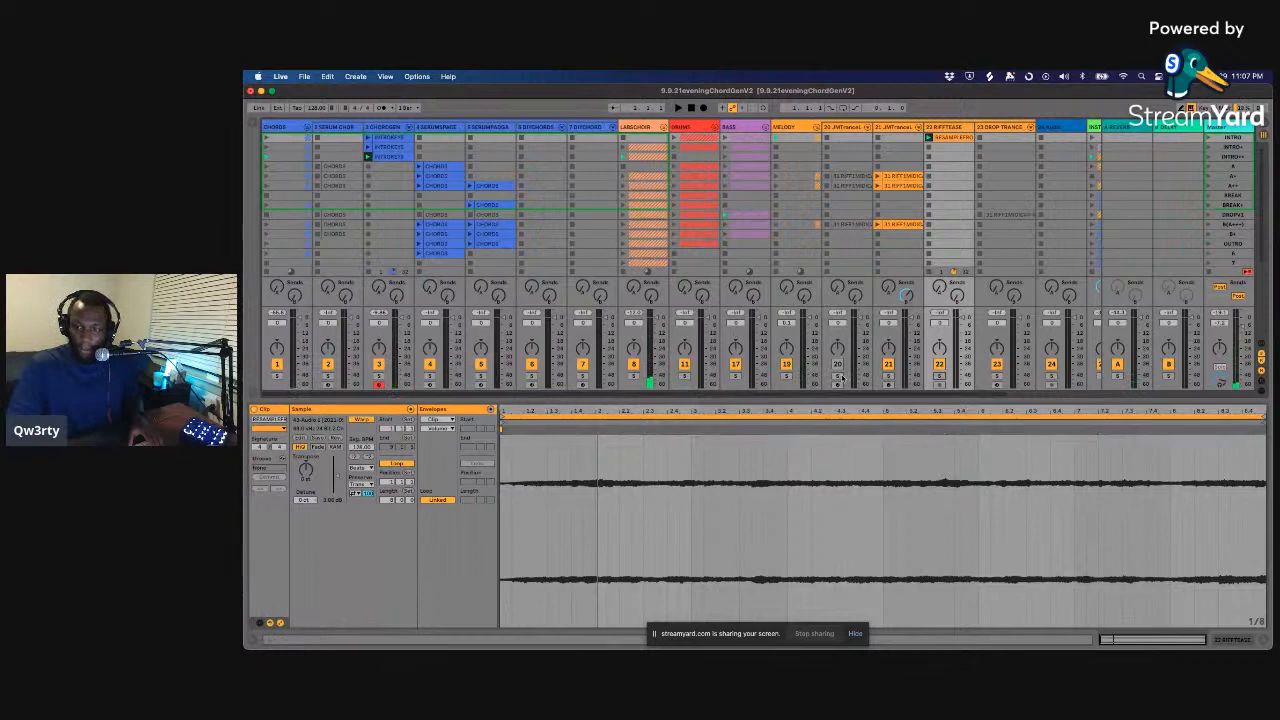
left_click(888, 378)
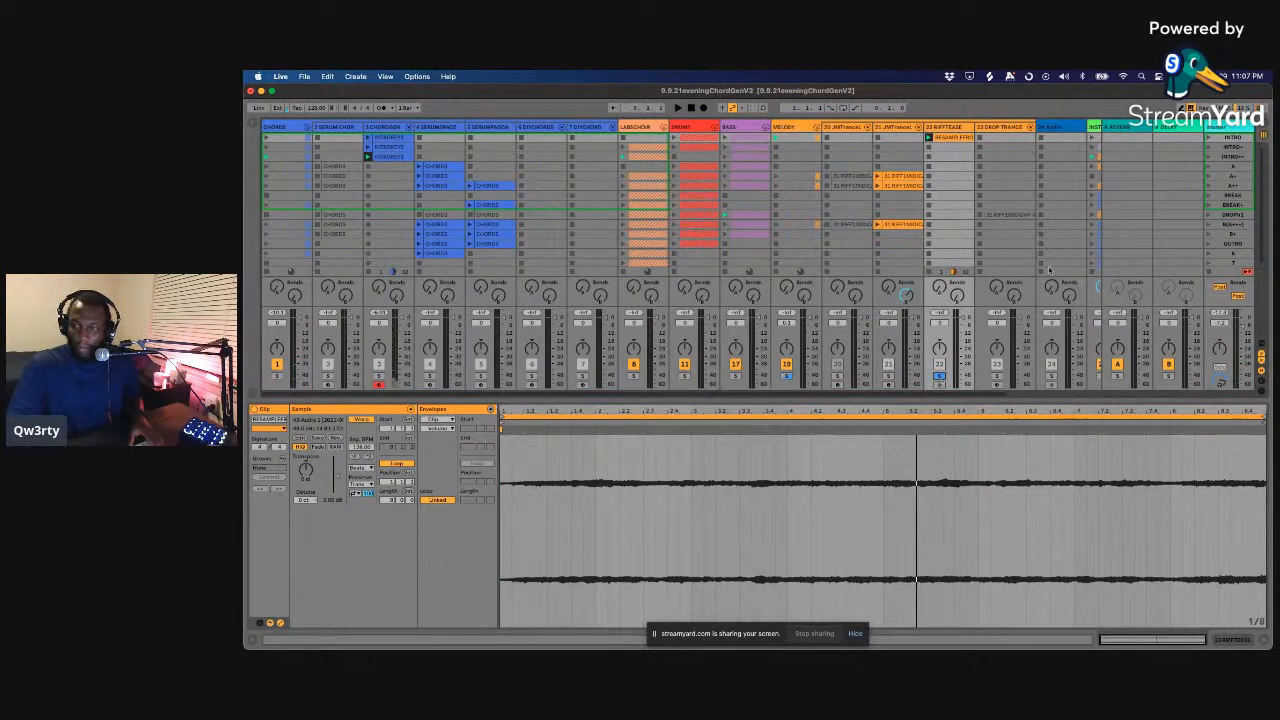
- Show the tracks' input and output routing and check RIFFTEASE's audio input choices and the audio device preferences
left_click(1260, 344)
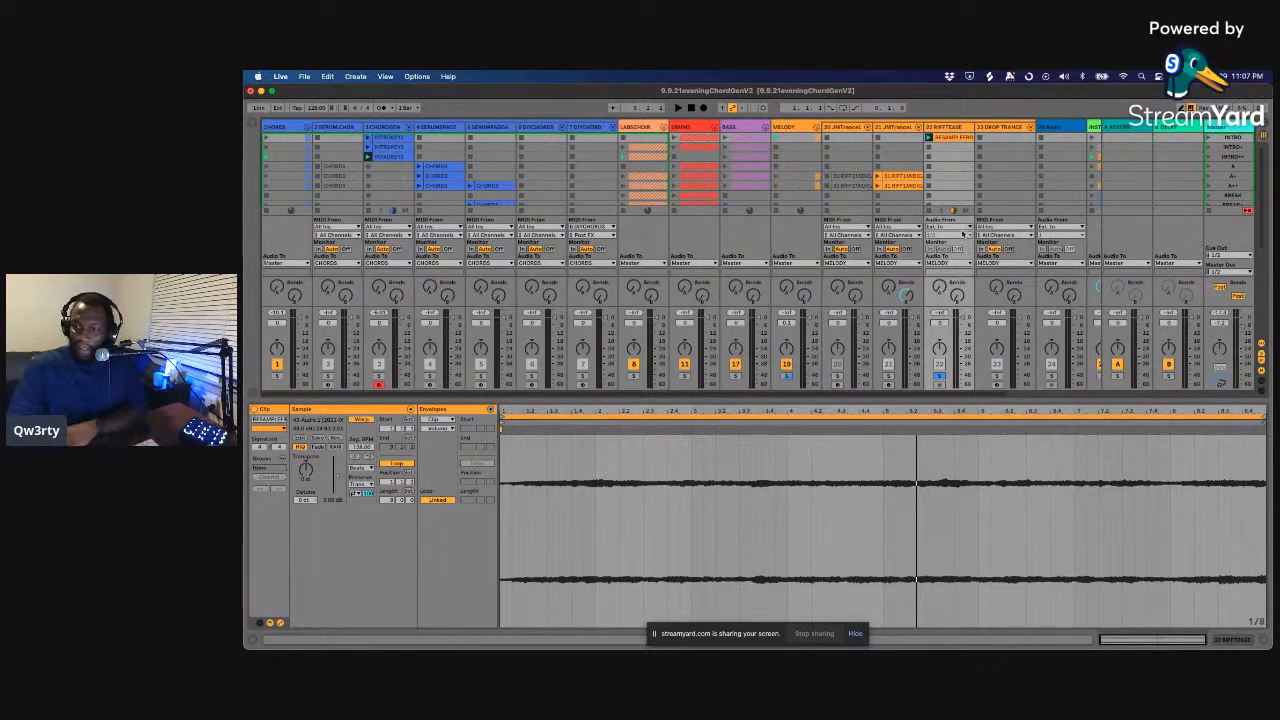
left_click(965, 230)
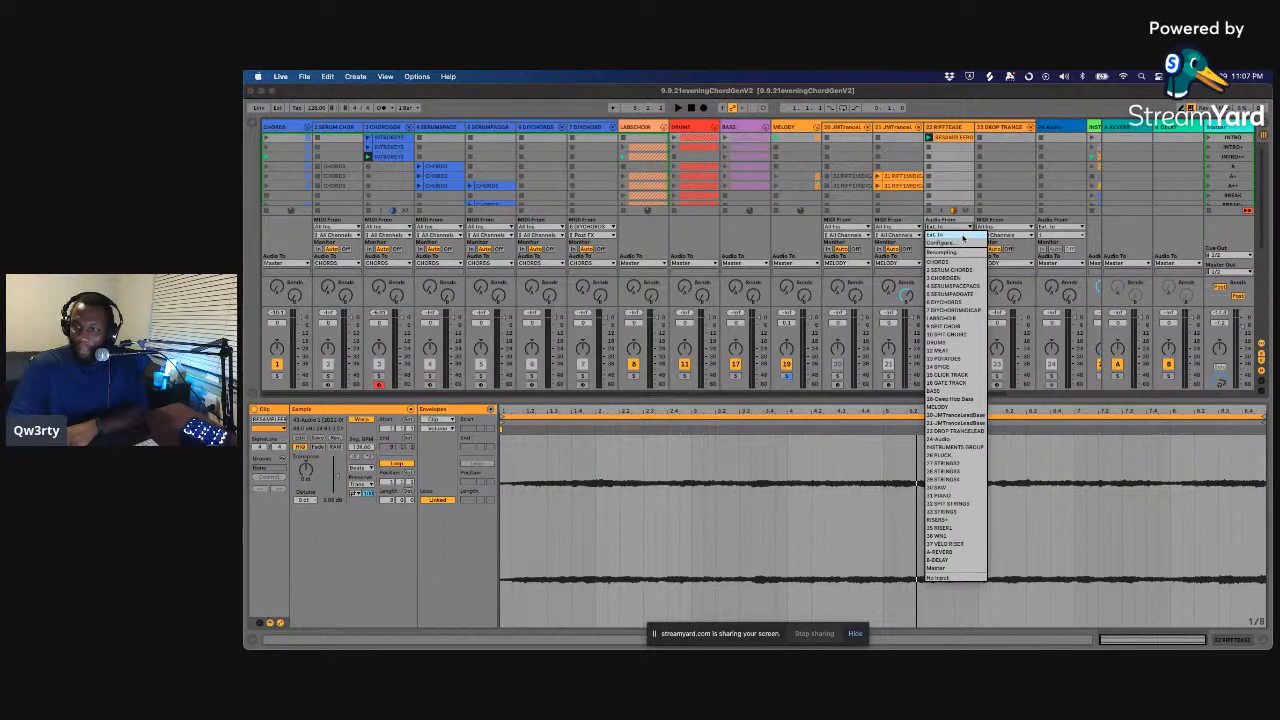
left_click(963, 241)
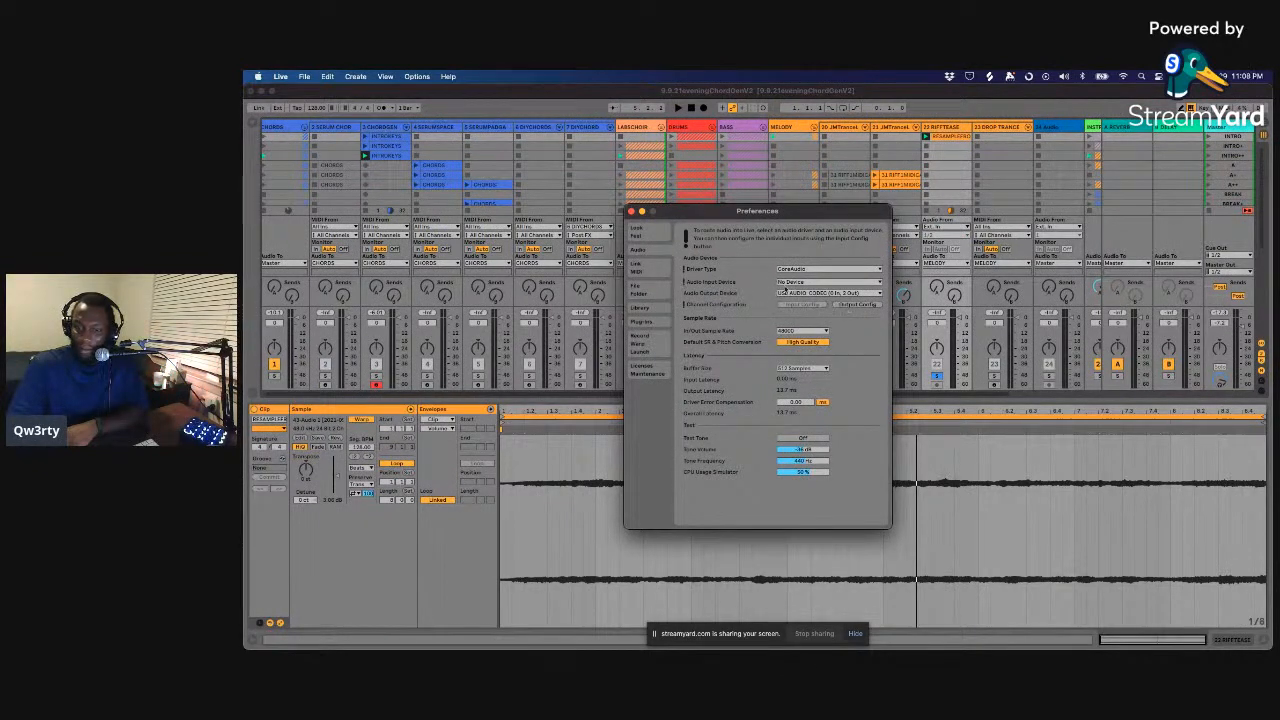
left_click(630, 212)
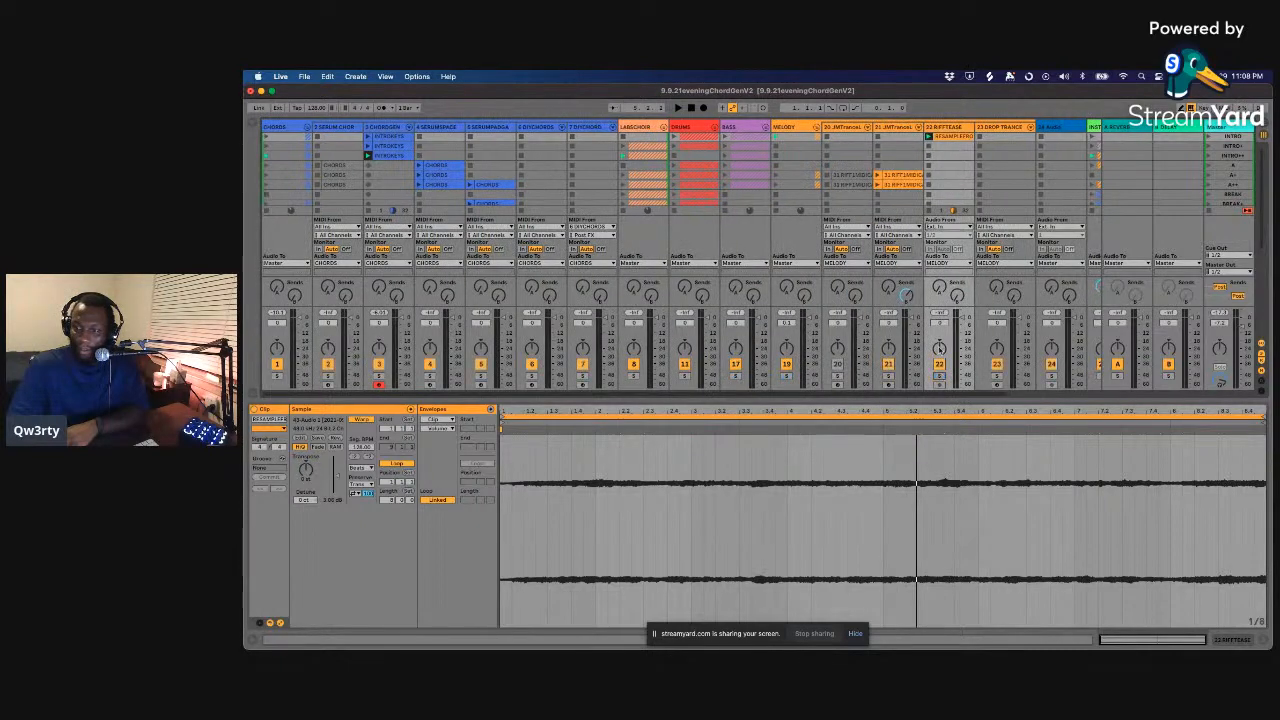
- Play the session briefly with all tracks audible and hide the tracks' input and output routing
key("space")
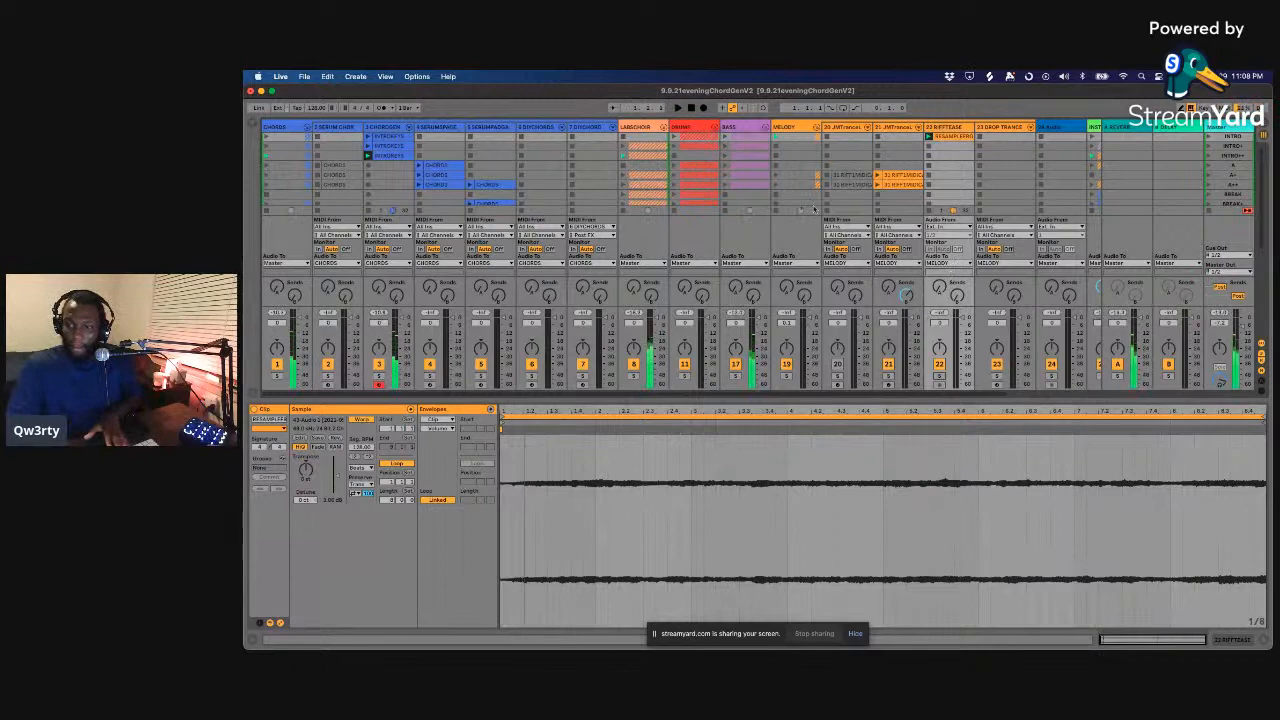
left_click(1021, 143)
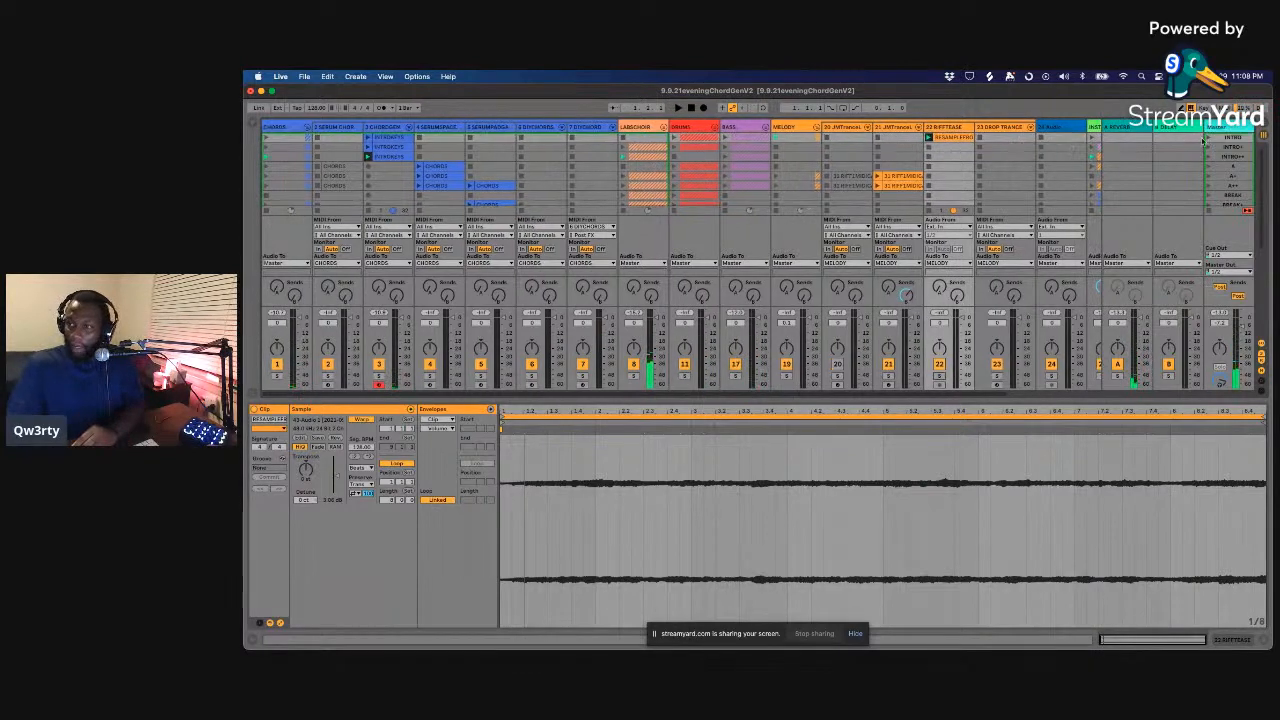
scroll(1021, 143, "down", 1)
left_click(1261, 344)
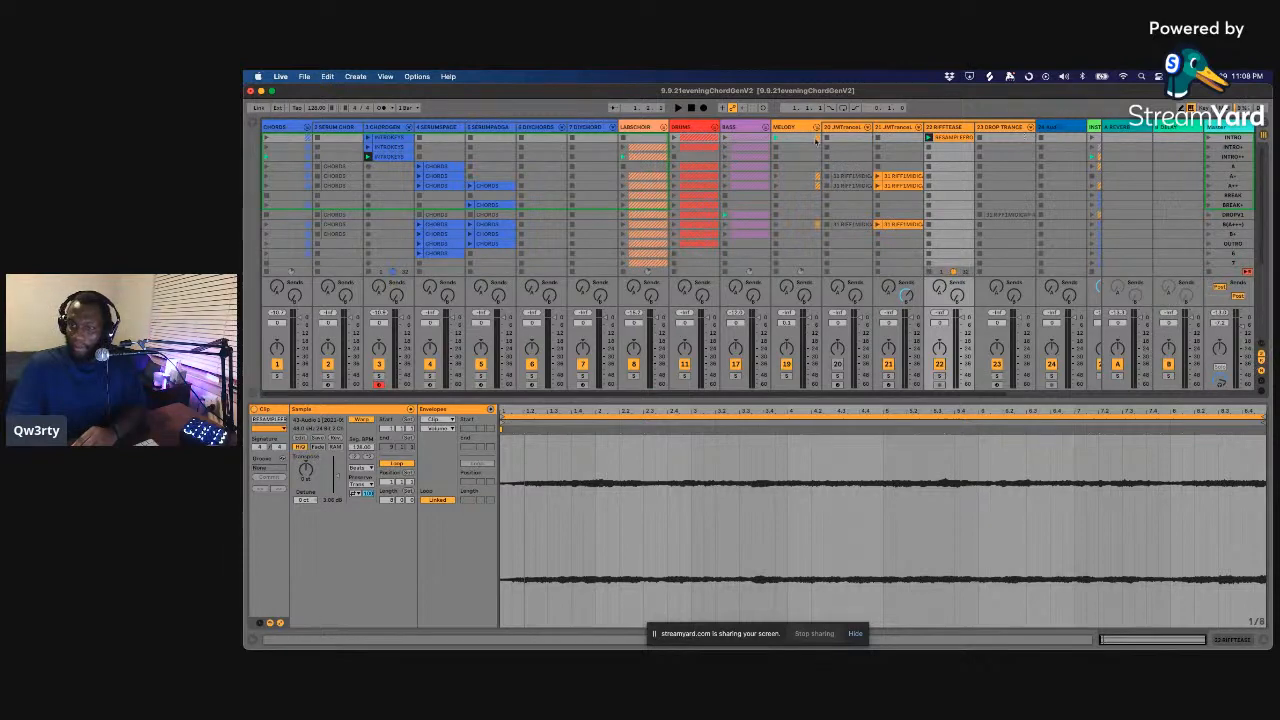
- Delete the spare audio track between the MELODY and INSTRUMENT groups
left_click(1056, 127)
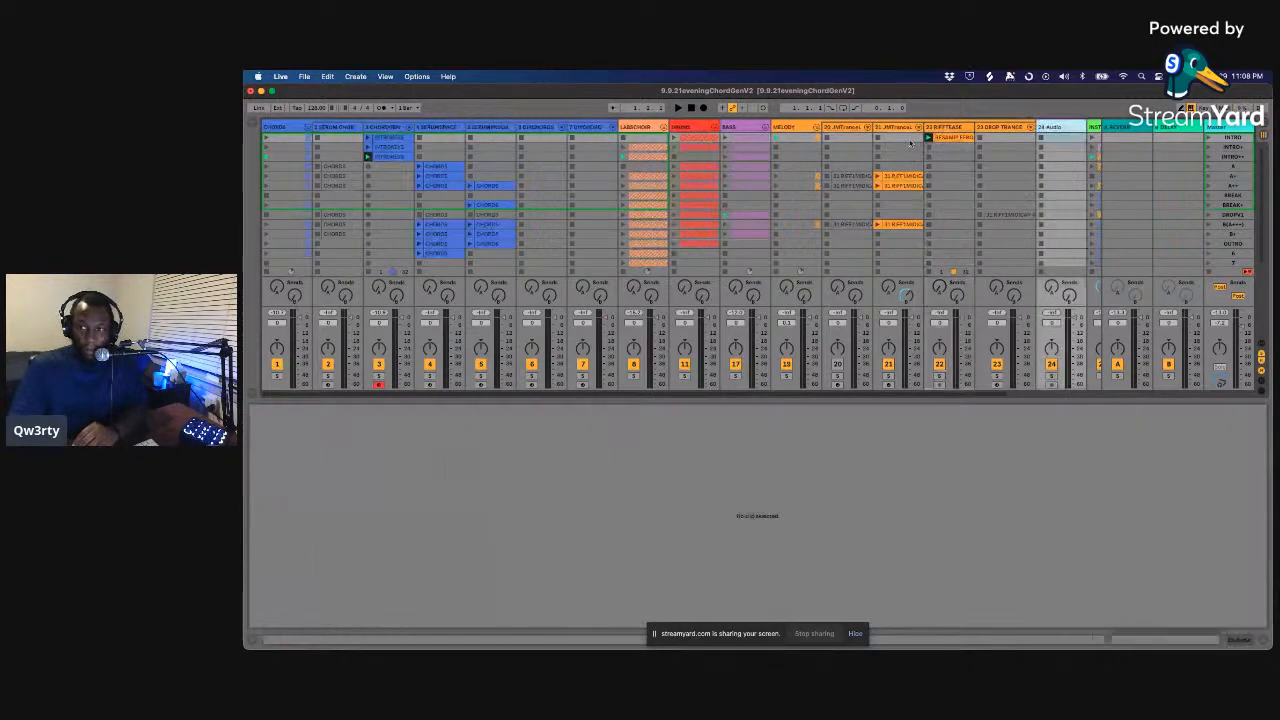
key("Delete")
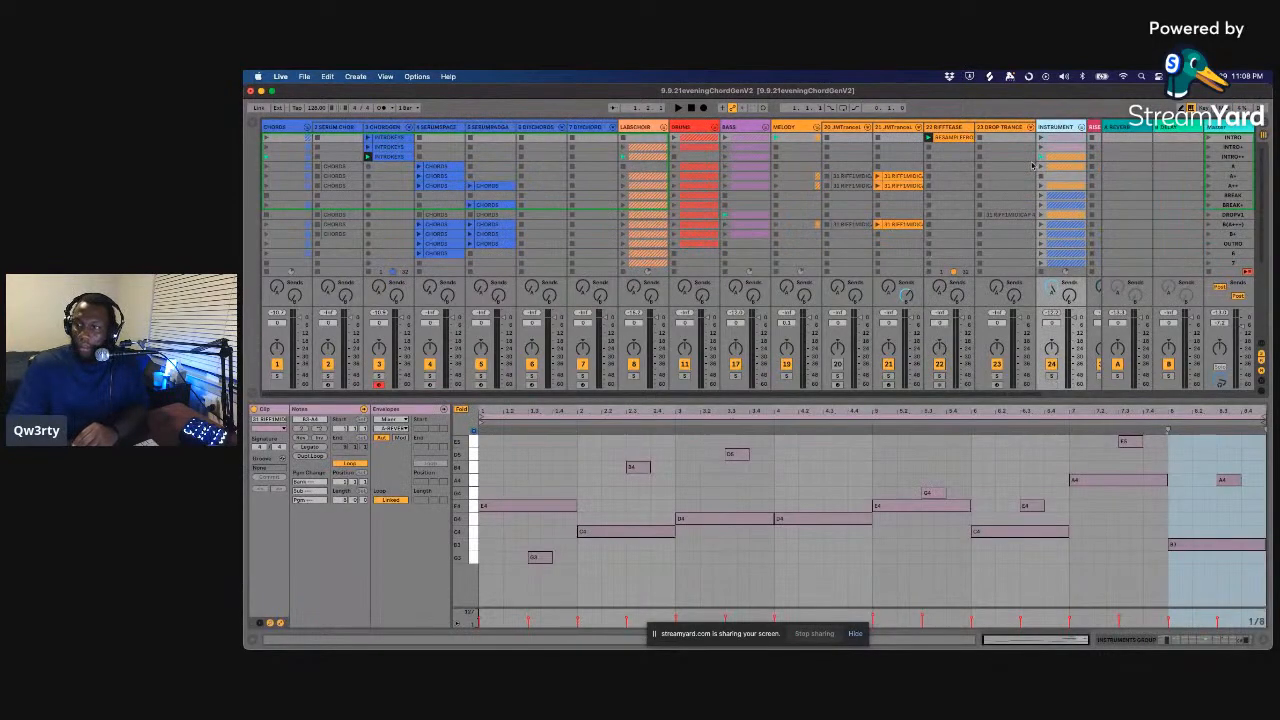
scroll(797, 148, "right", 3)
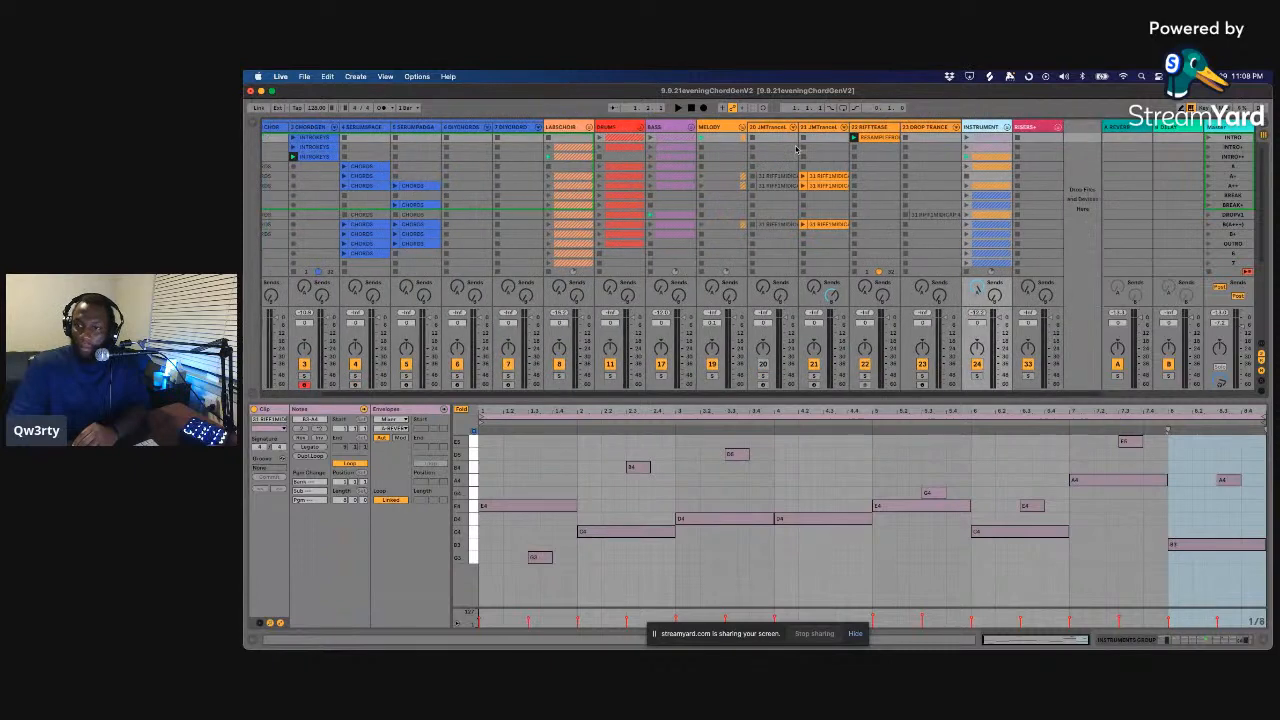
- Select the resampled clip in RIFFTEASE's INTRO slot and launch the INTRO scene to audition it with the other tracks
left_click(879, 140)
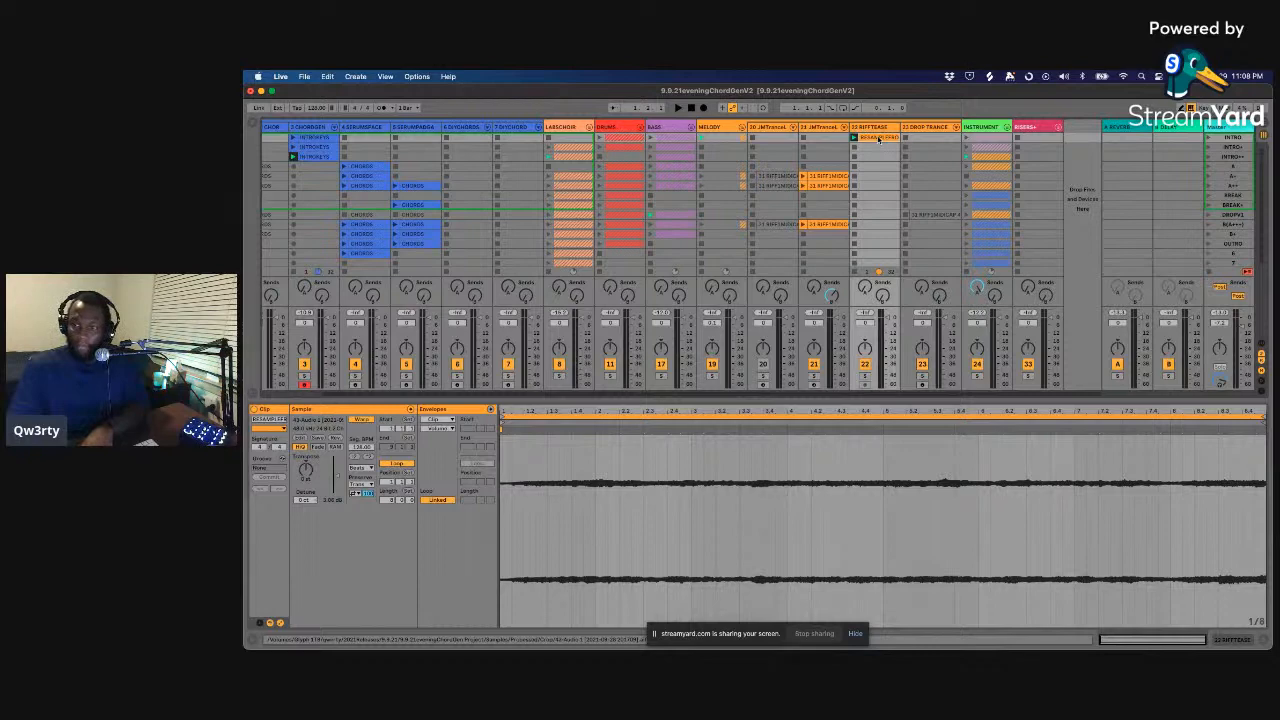
scroll(879, 138, "left", 1)
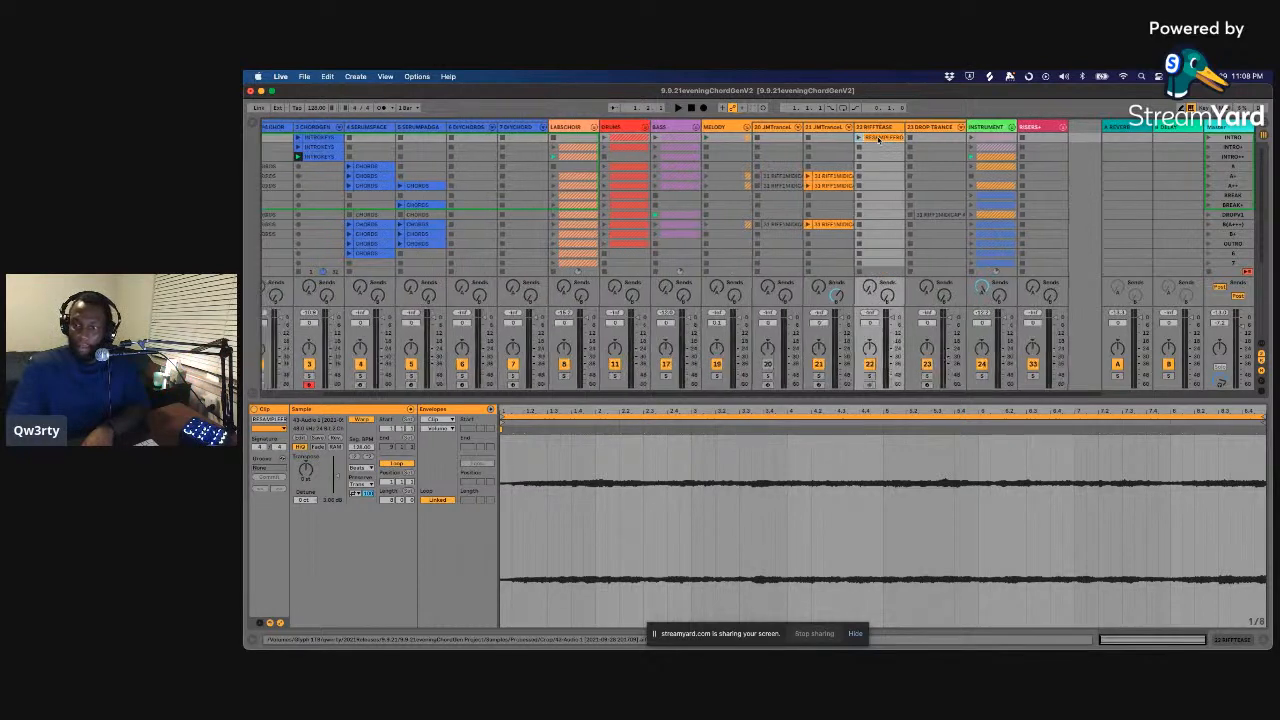
scroll(876, 138, "left", 3)
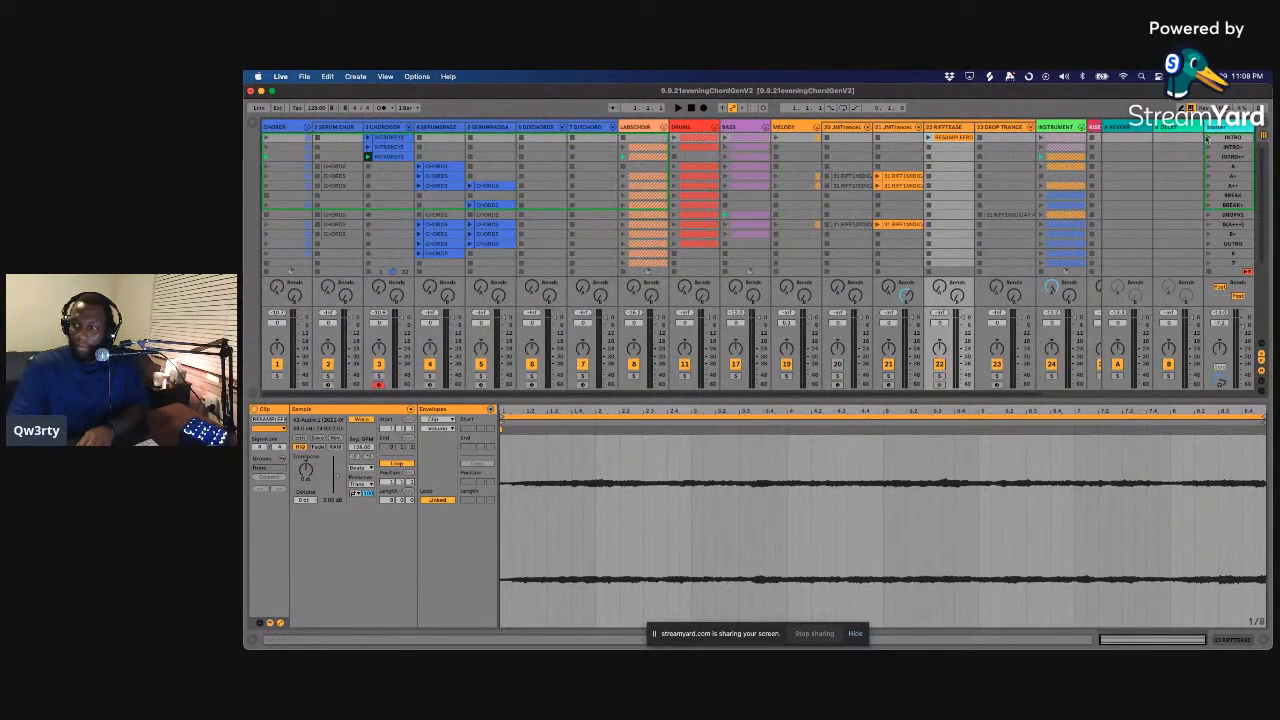
scroll(926, 165, "right", 3)
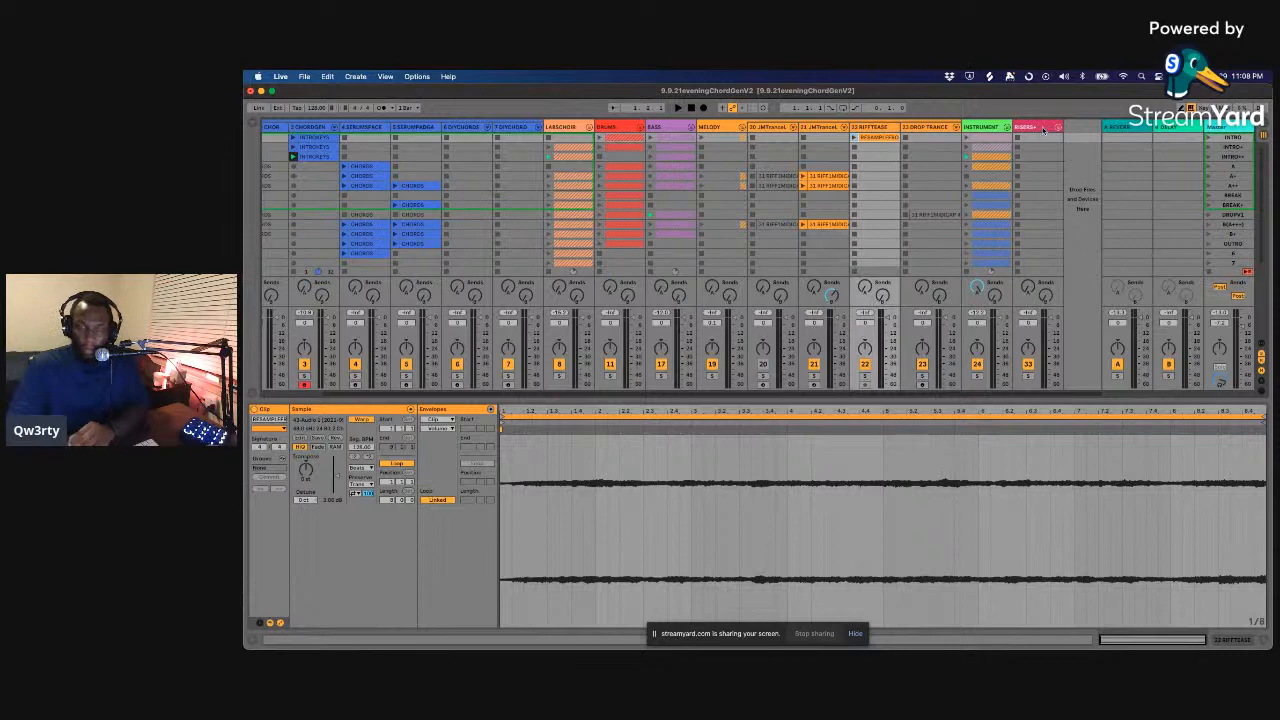
left_click(1207, 140)
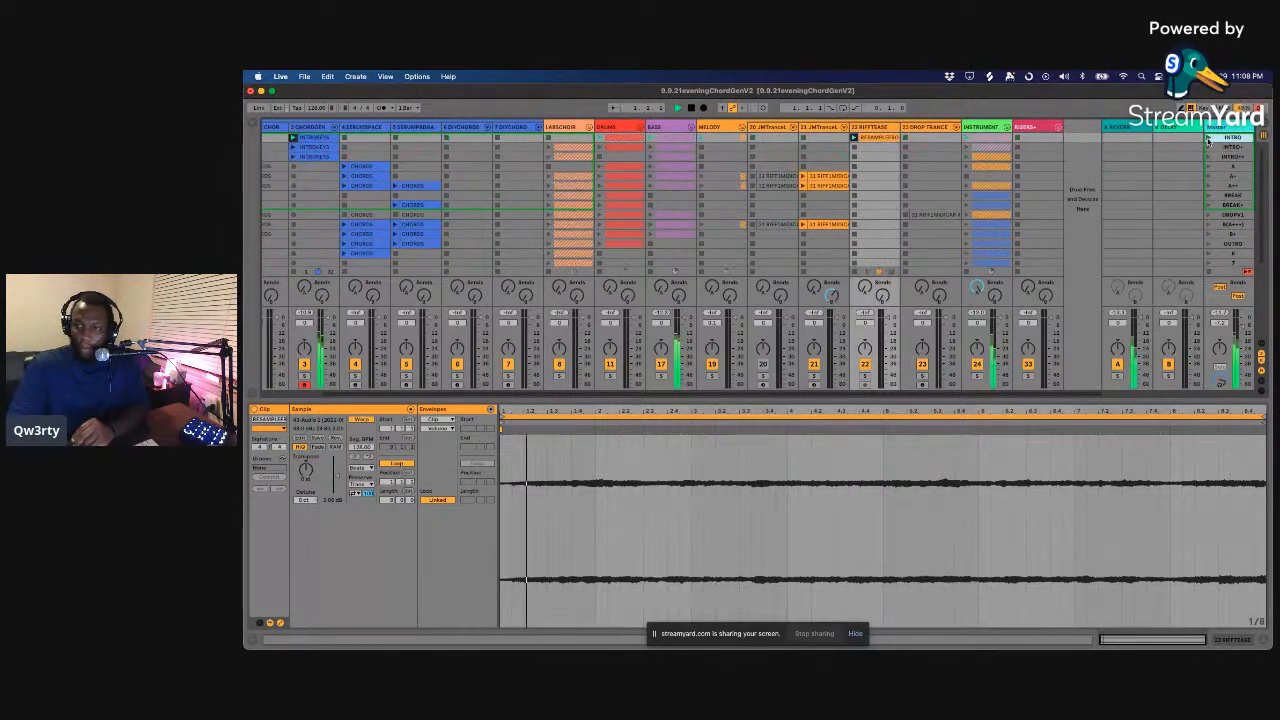
scroll(1093, 167, "down", 2)
scroll(878, 194, "up", 2)
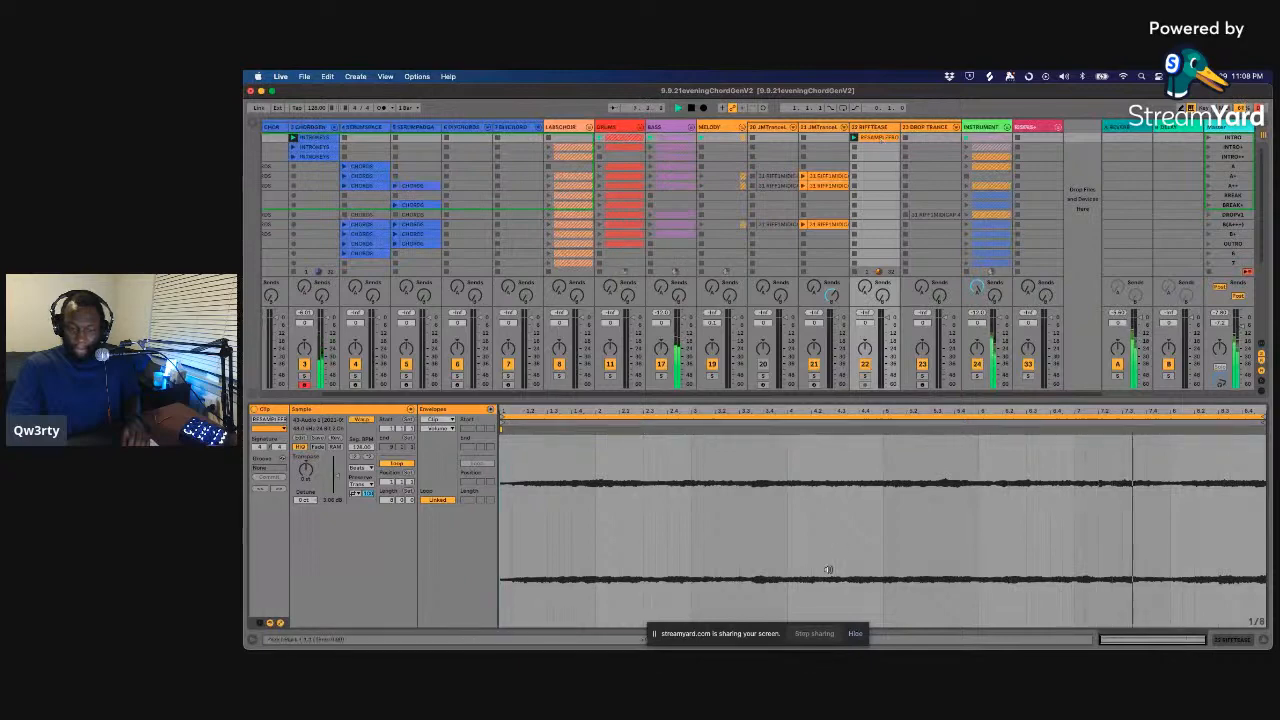
- Hide the screen-sharing notice and check RIFFTEASE's device chain and its INTRO clip's waveform during playback
left_click(855, 633)
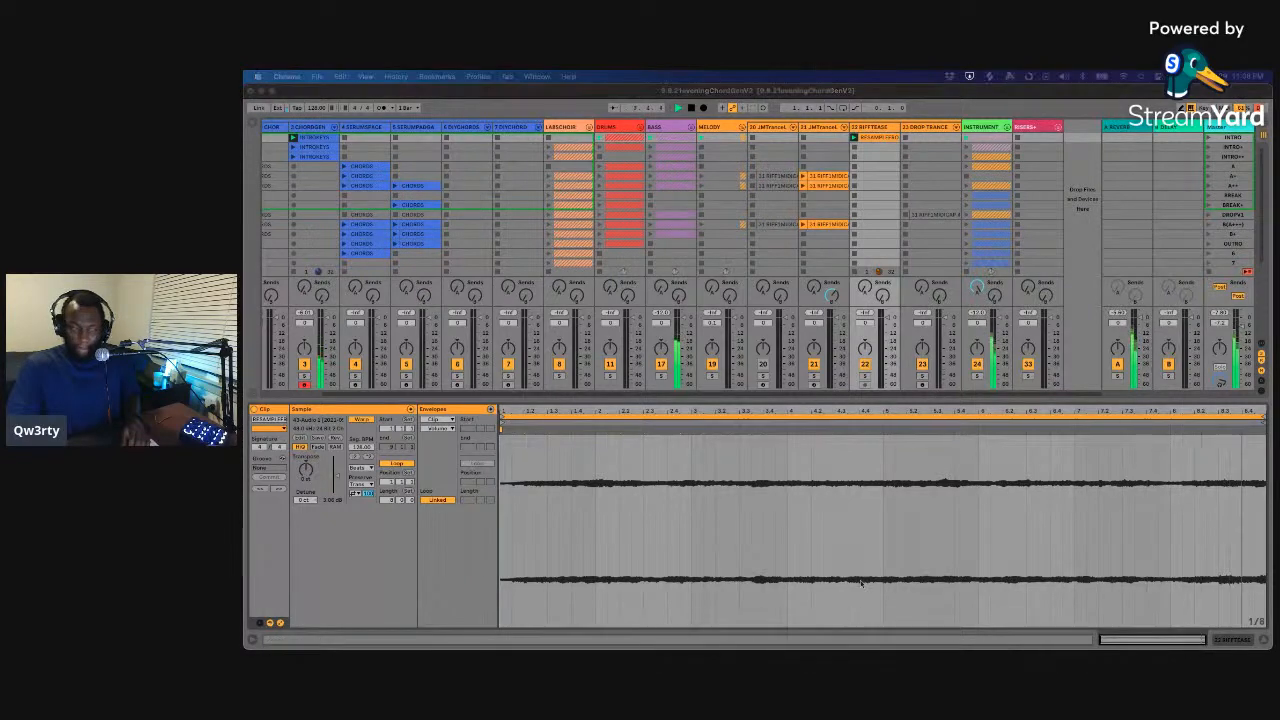
left_click(877, 141)
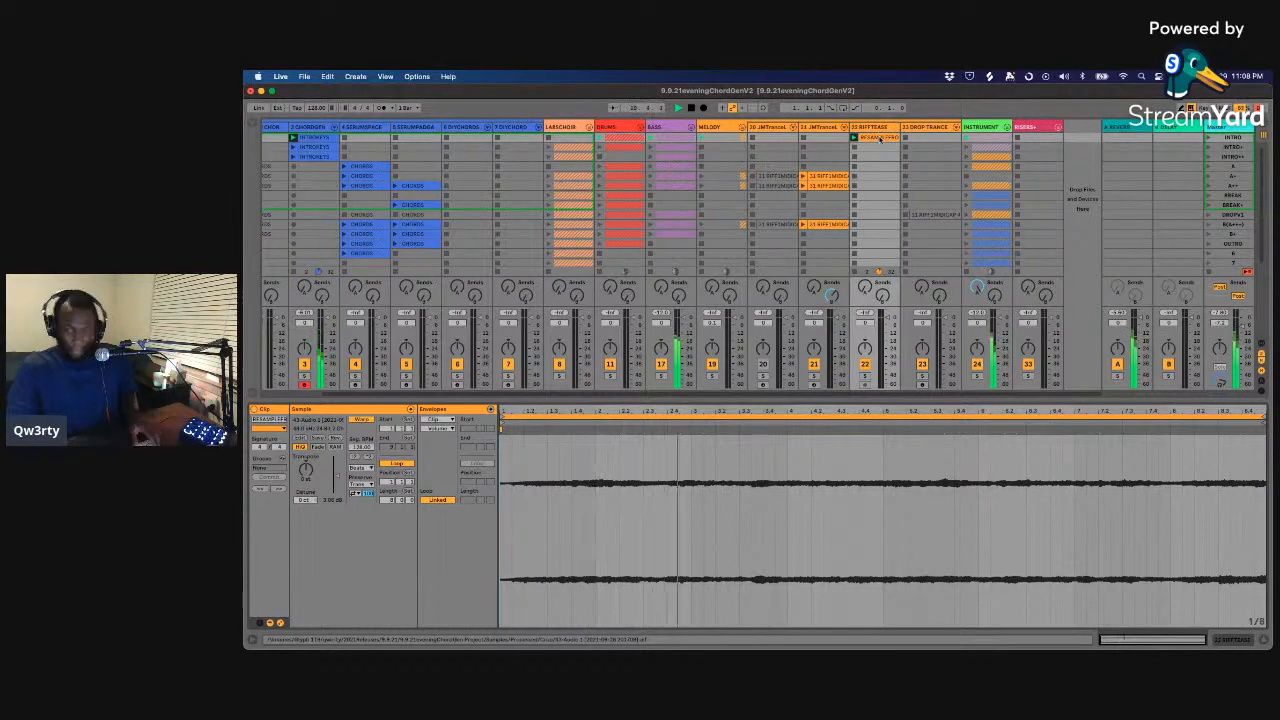
key("shift+Tab")
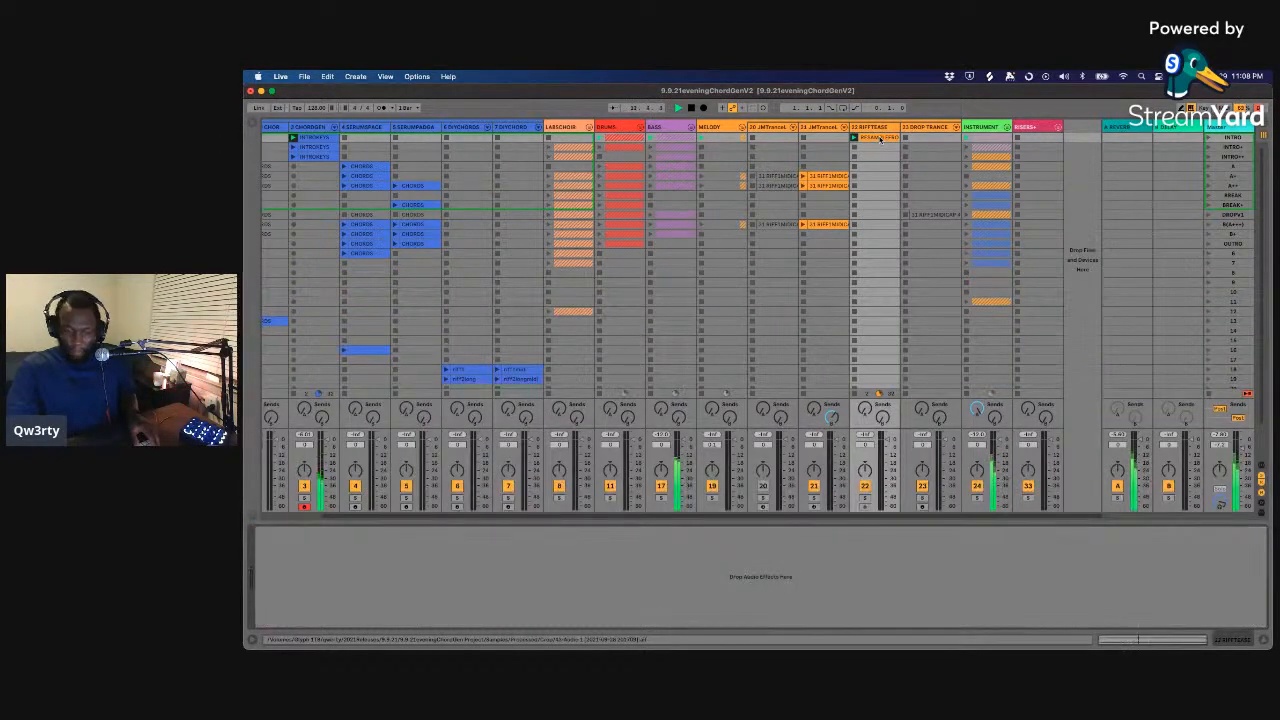
key("shift+Tab")
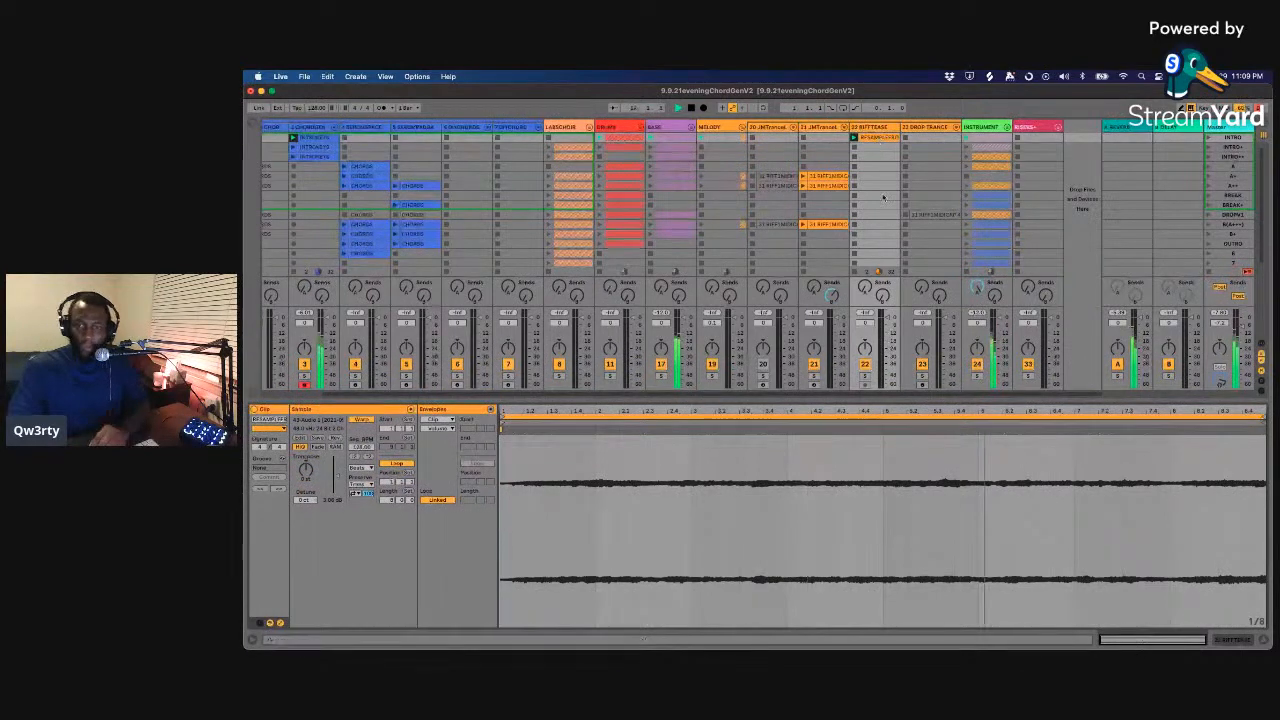
- Collapse the MELODY group and expand the INSTRUMENT group to show its tracks
scroll(785, 247, "left", 2)
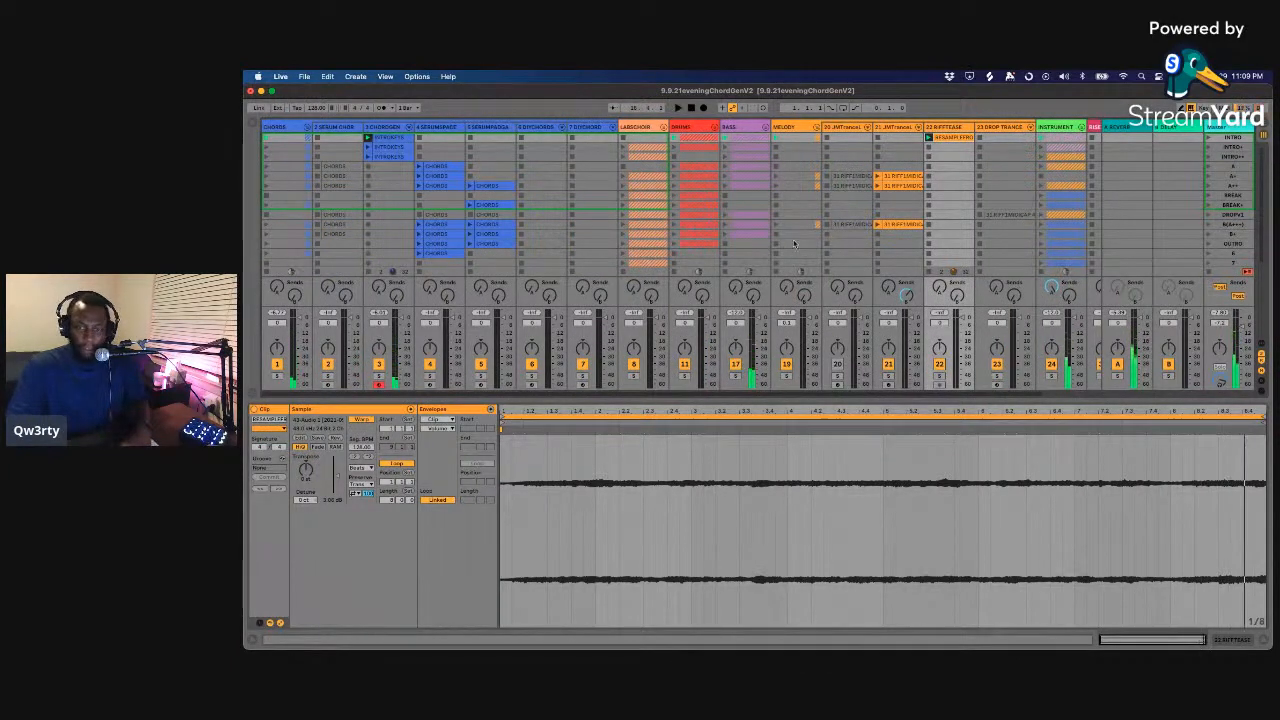
scroll(775, 242, "down", 1)
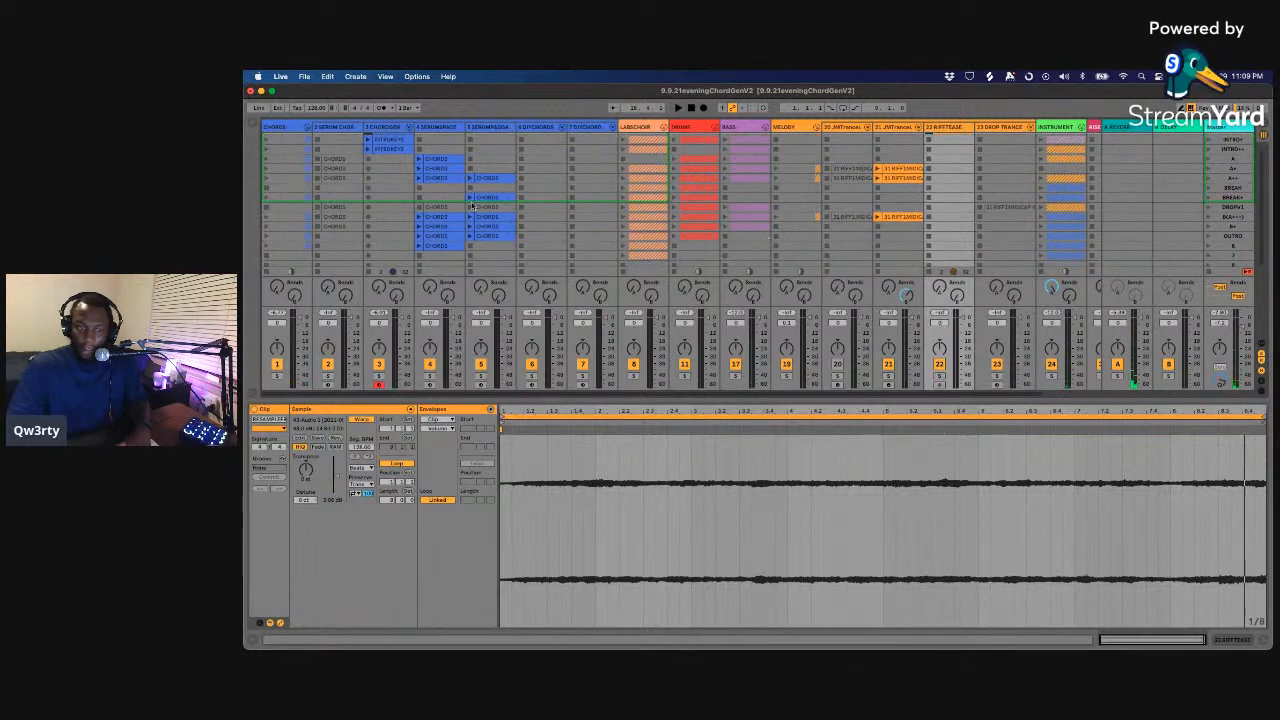
scroll(547, 163, "right", 2)
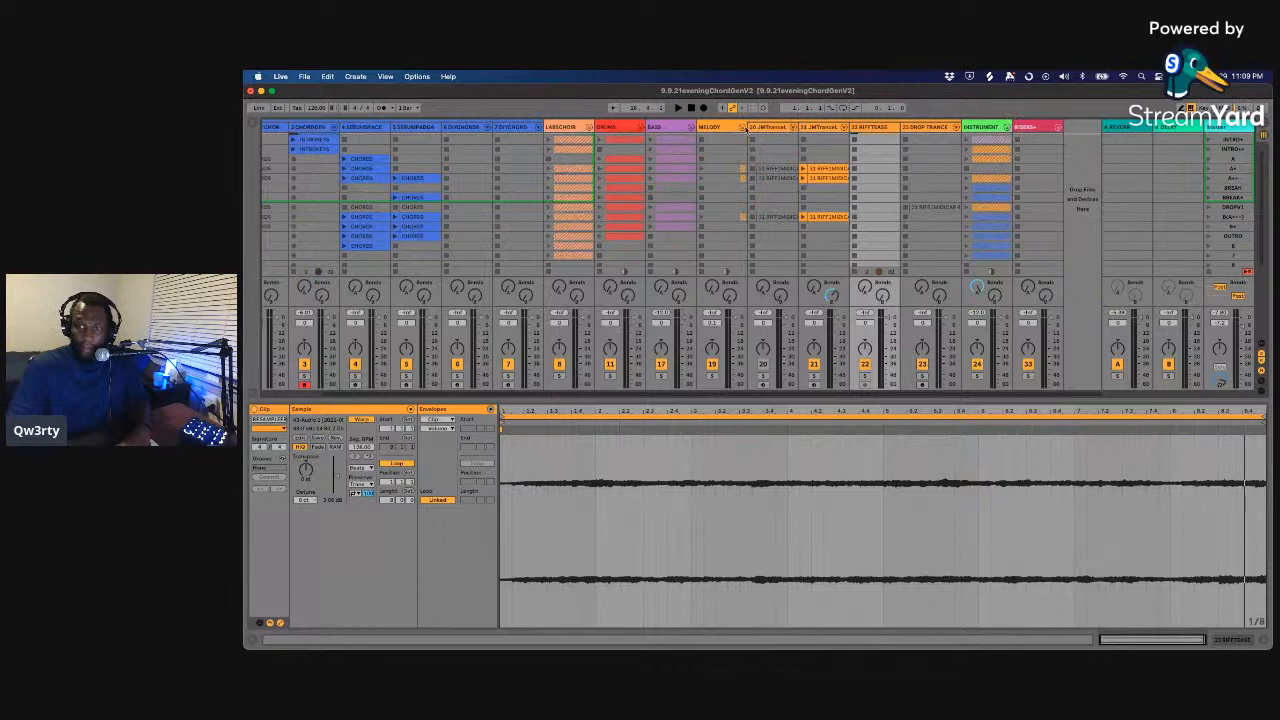
key("Delete")
left_click(866, 128)
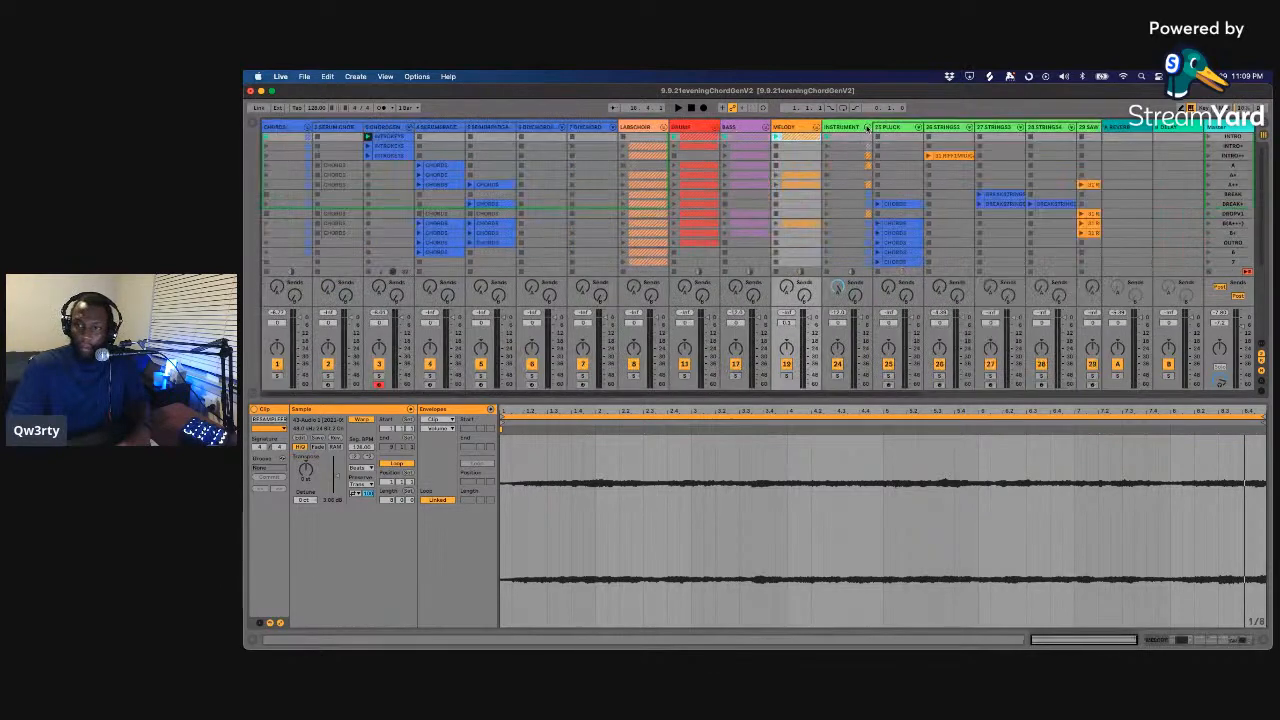
scroll(912, 175, "right", 5)
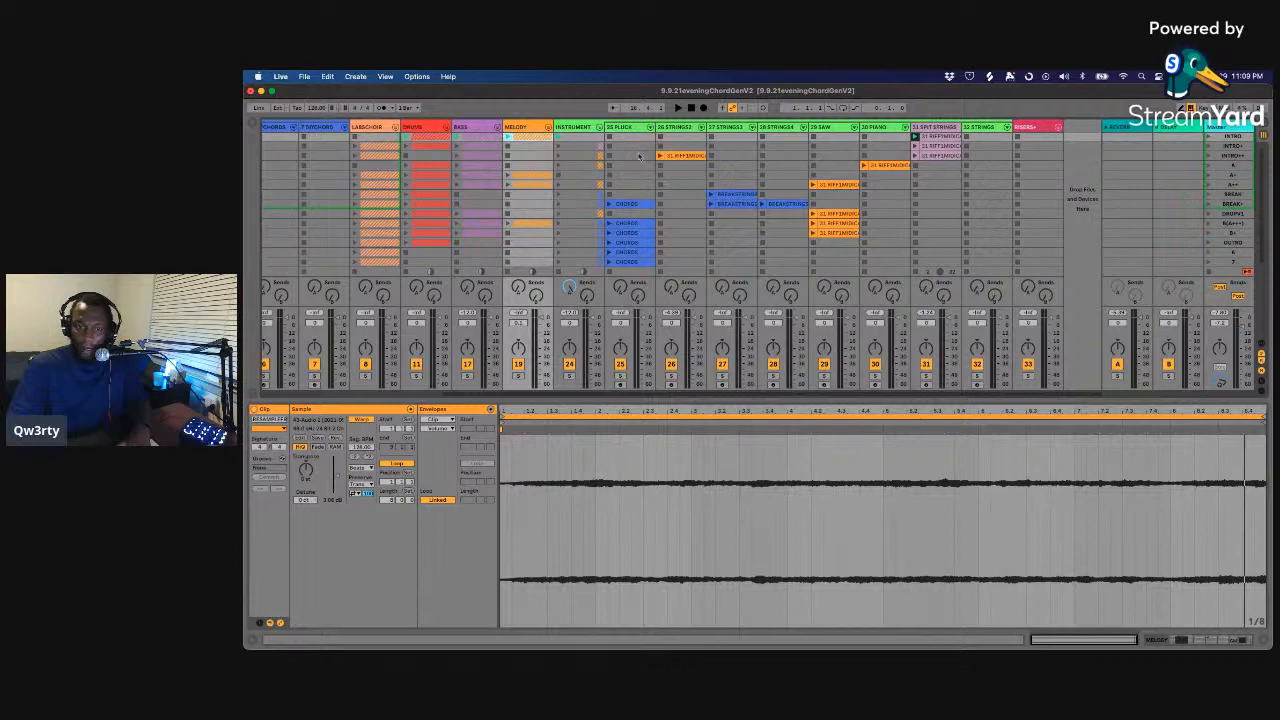
- Play the session and inspect the LABS instrument on the SPIT STRINGS track, including its plug-in window and device parameters
left_click(579, 127)
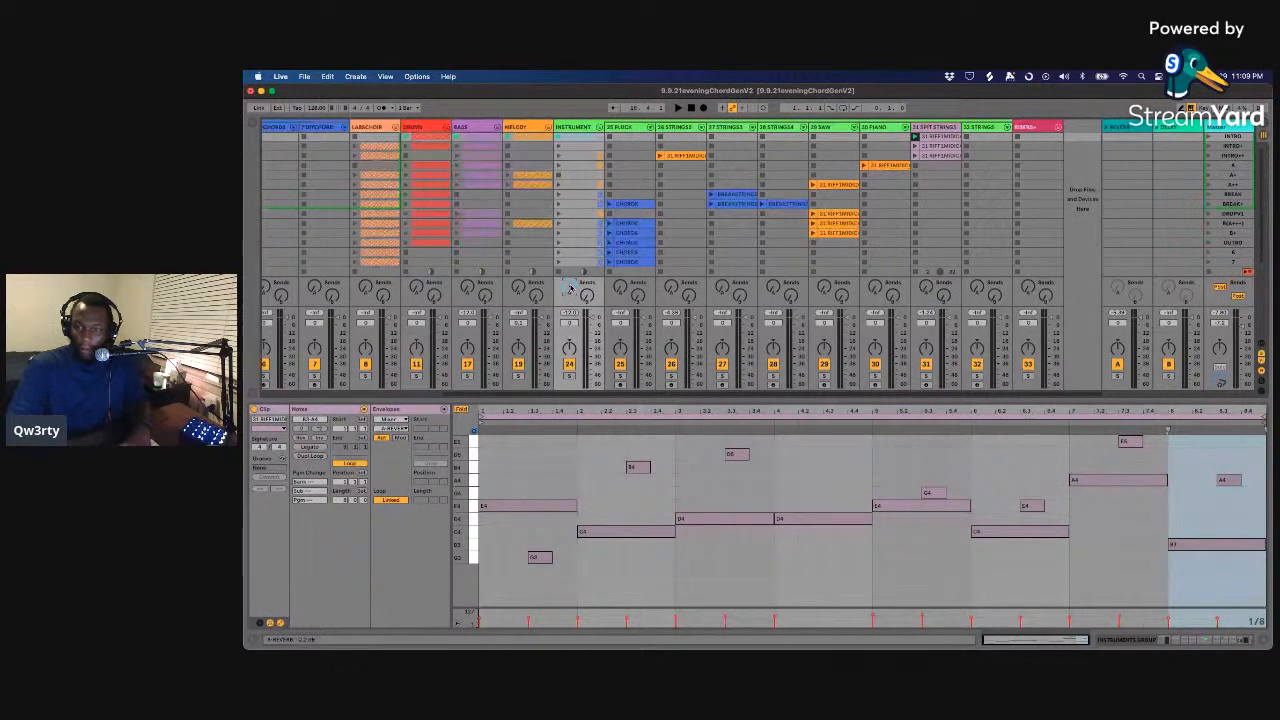
key("space")
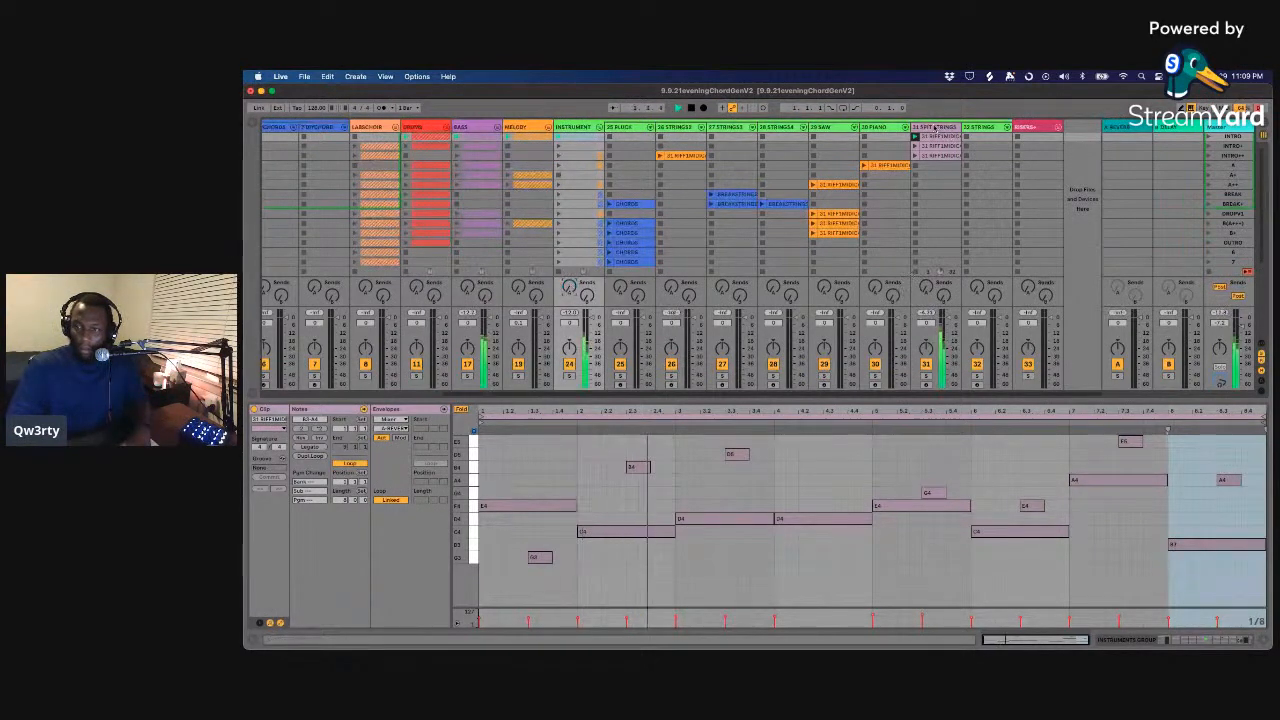
left_click(932, 128)
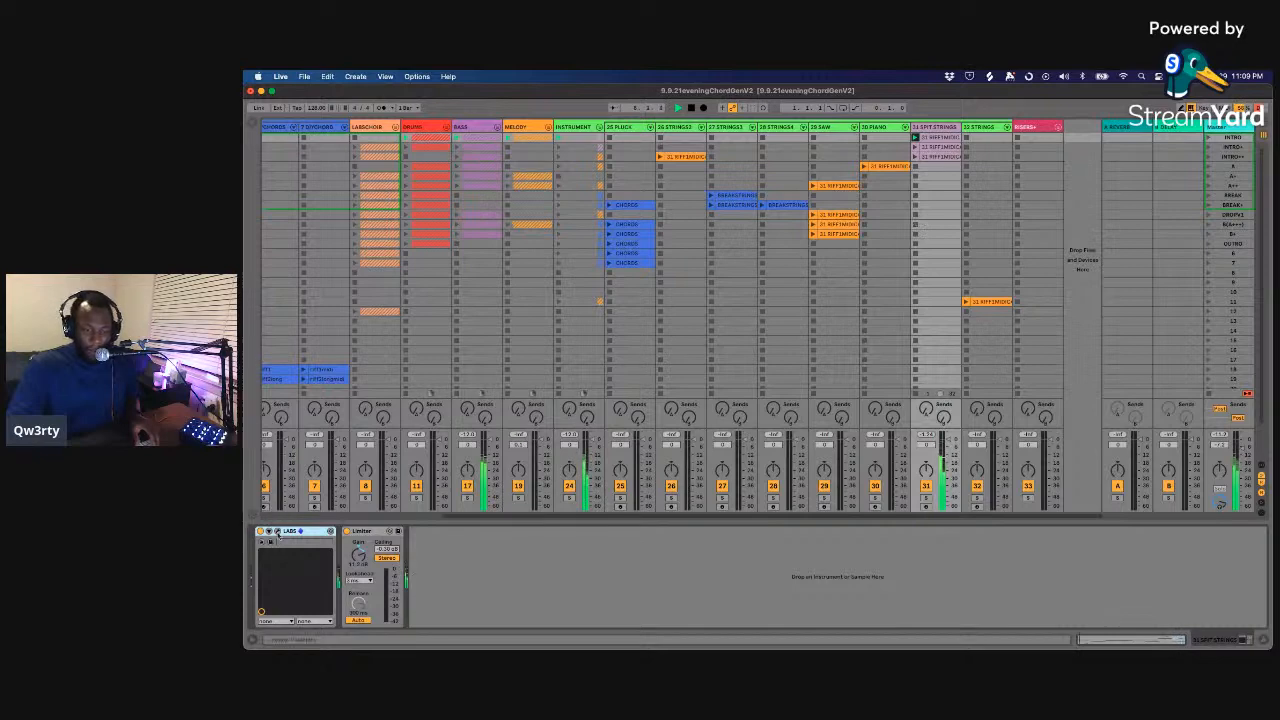
left_click(278, 532)
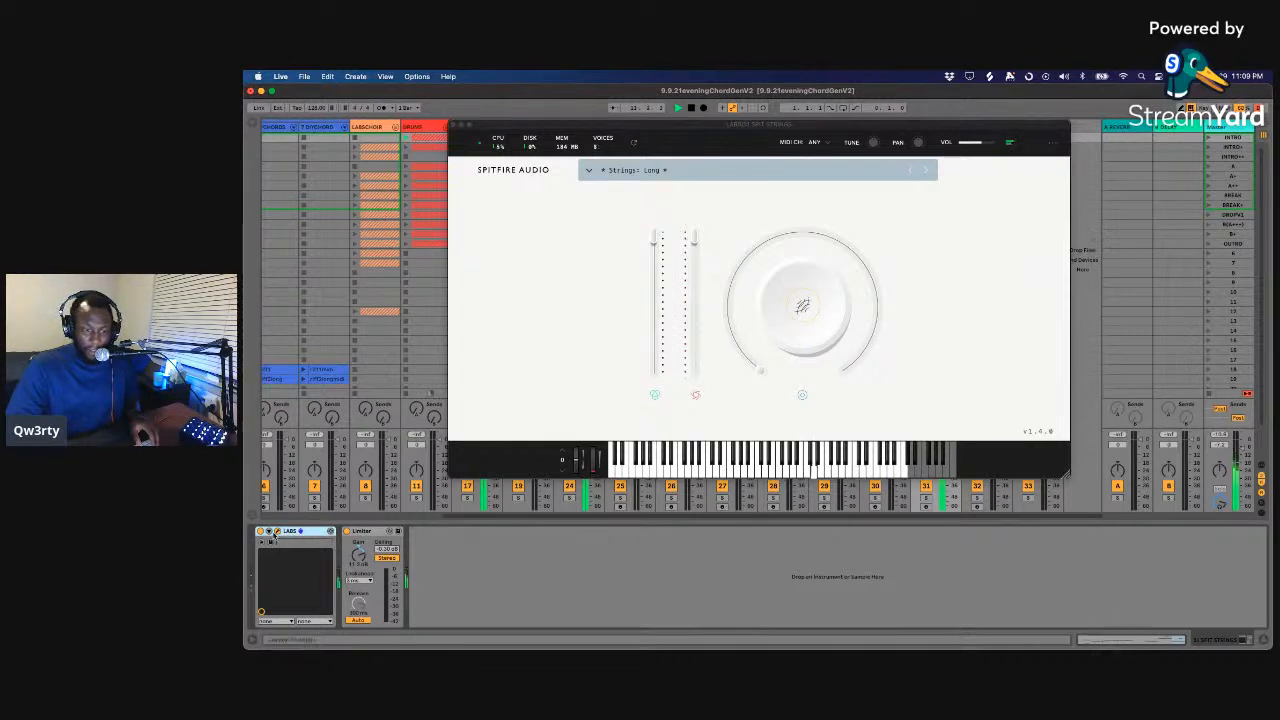
left_click(269, 533)
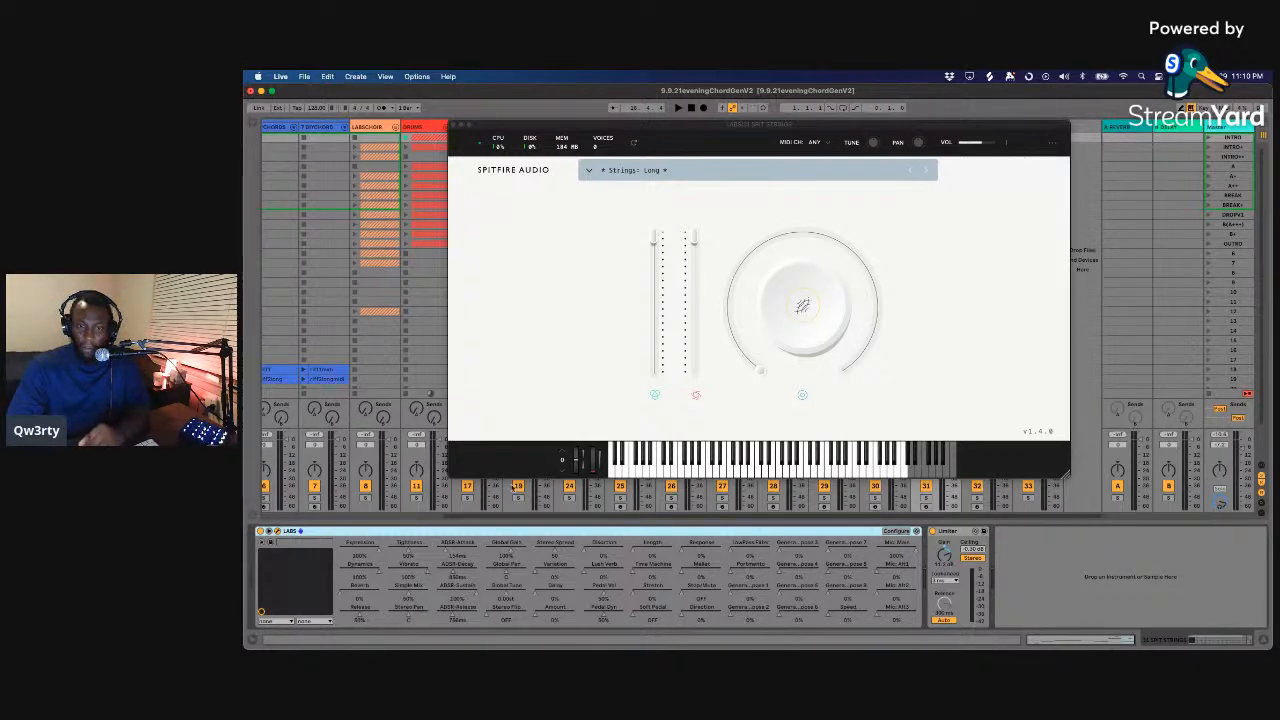
scroll(432, 400, "left", 1)
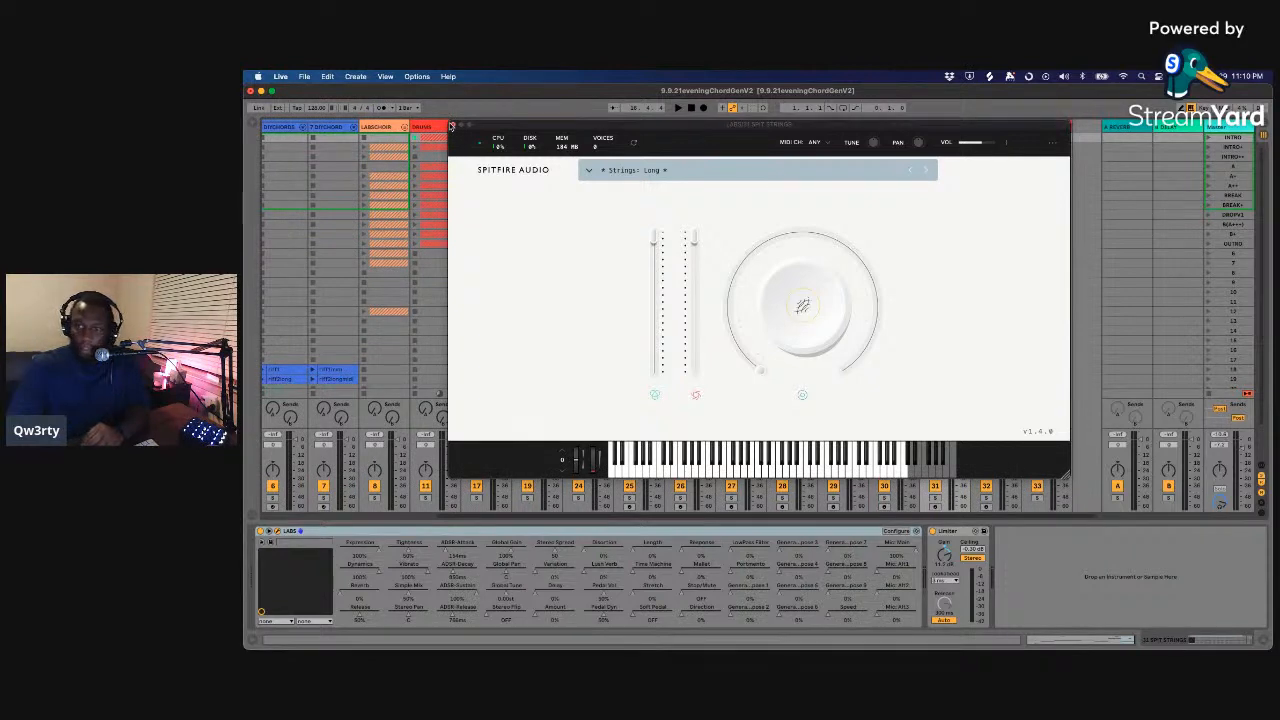
left_click(451, 125)
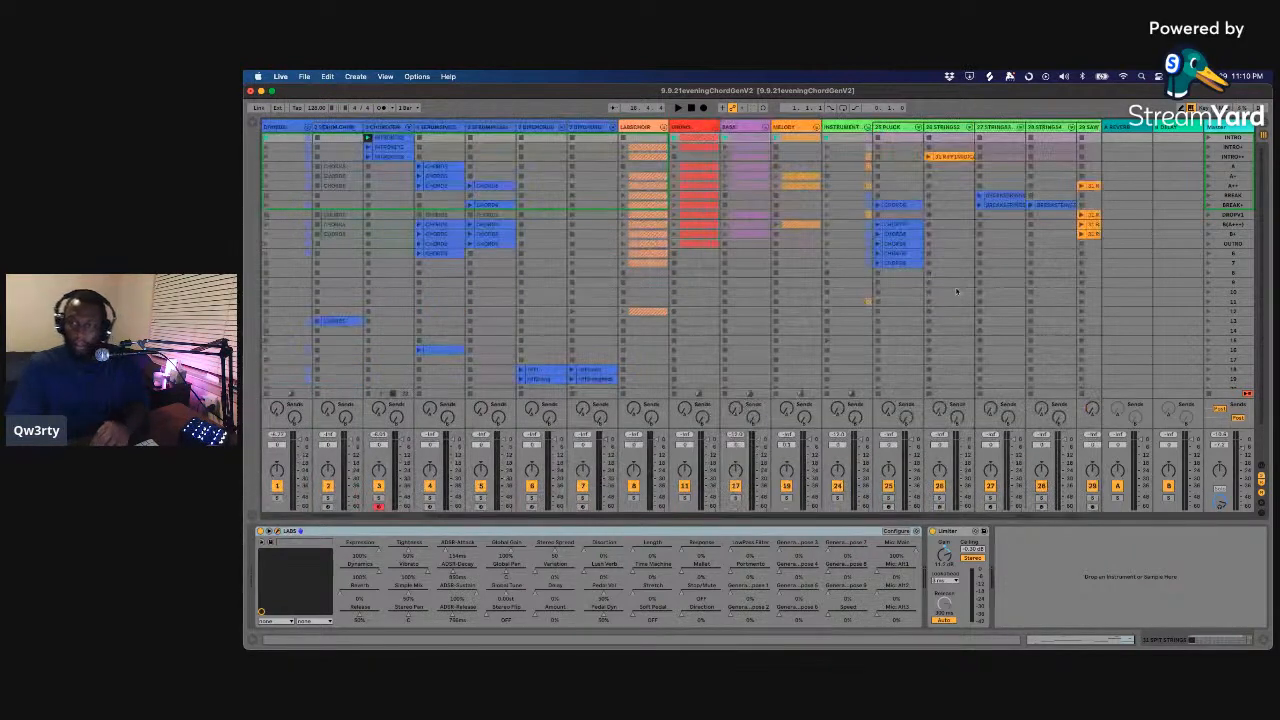
- Play the session and examine the notes of the SPIT STRINGS clip in the INTRO scene, with the help text shown
key("space")
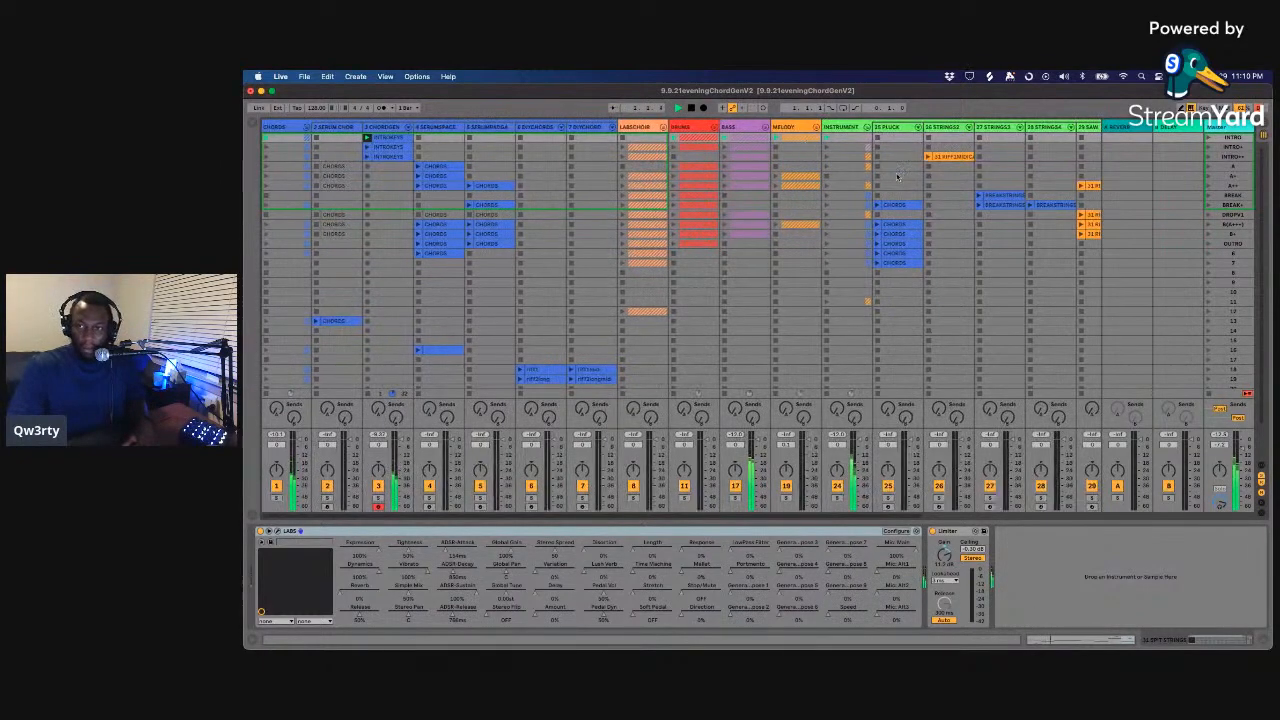
scroll(900, 165, "right", 5)
left_click(940, 138)
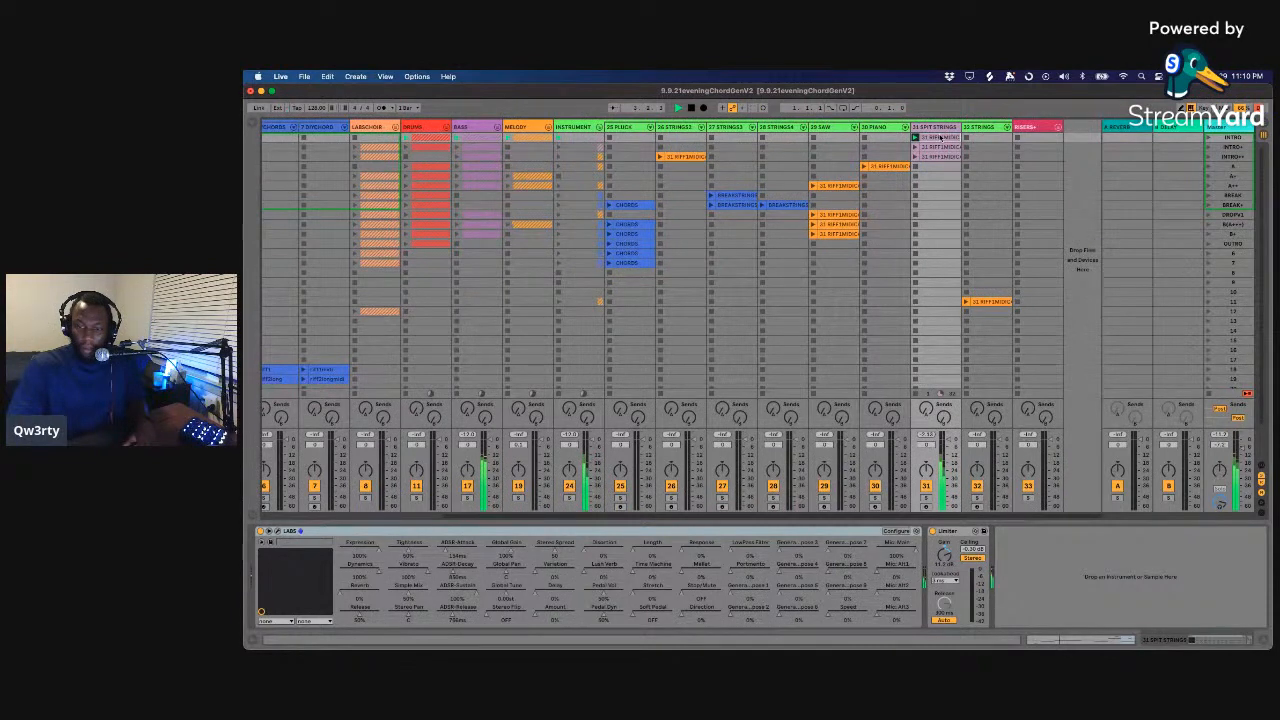
double_click(940, 138)
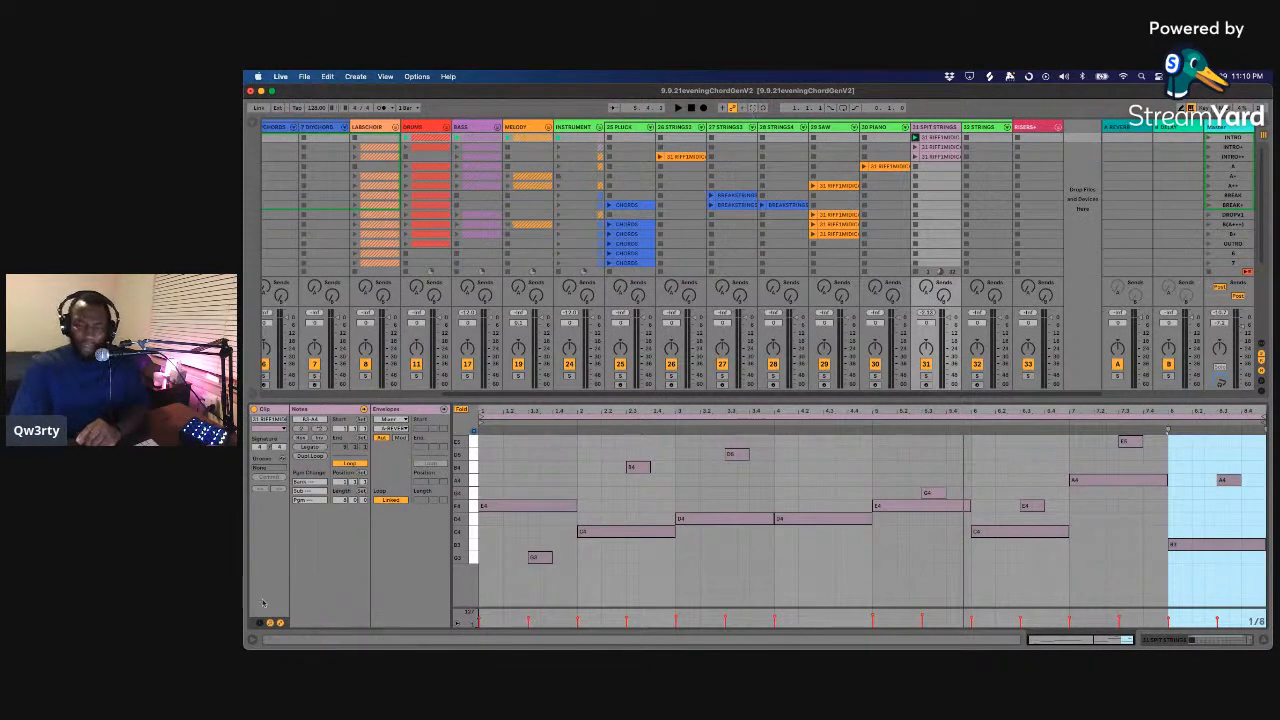
left_click(253, 639)
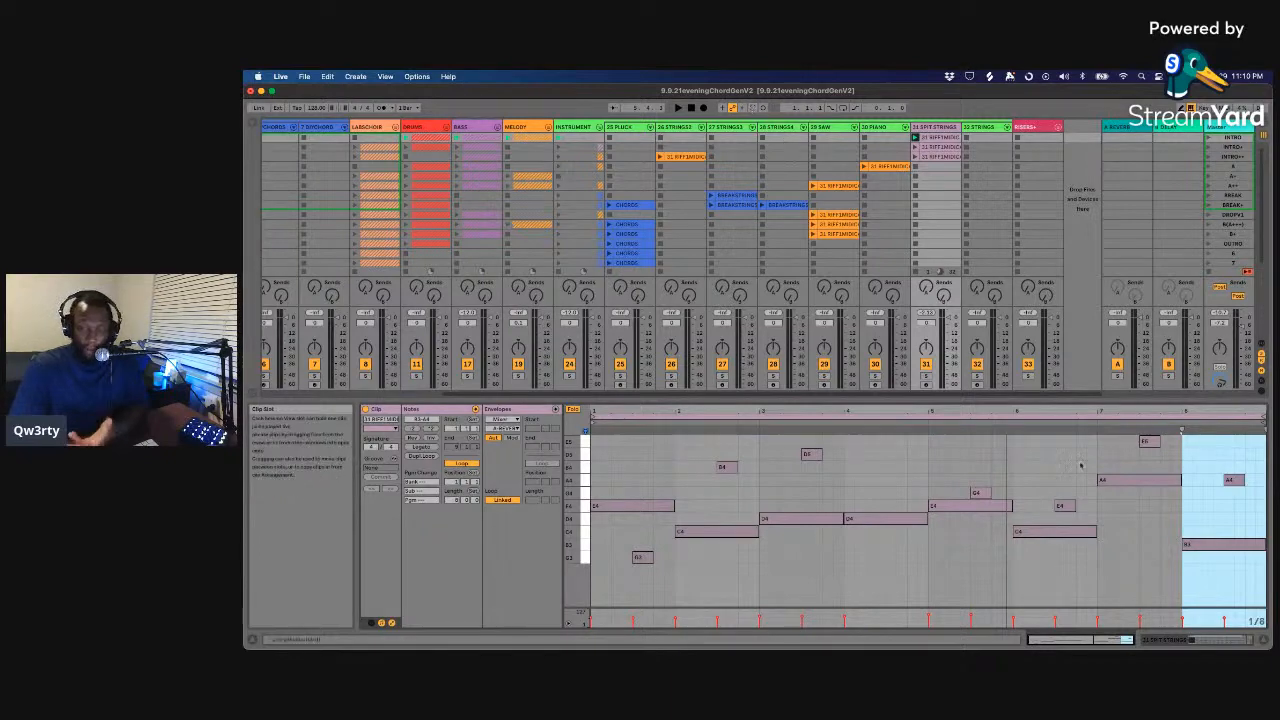
left_click(811, 488)
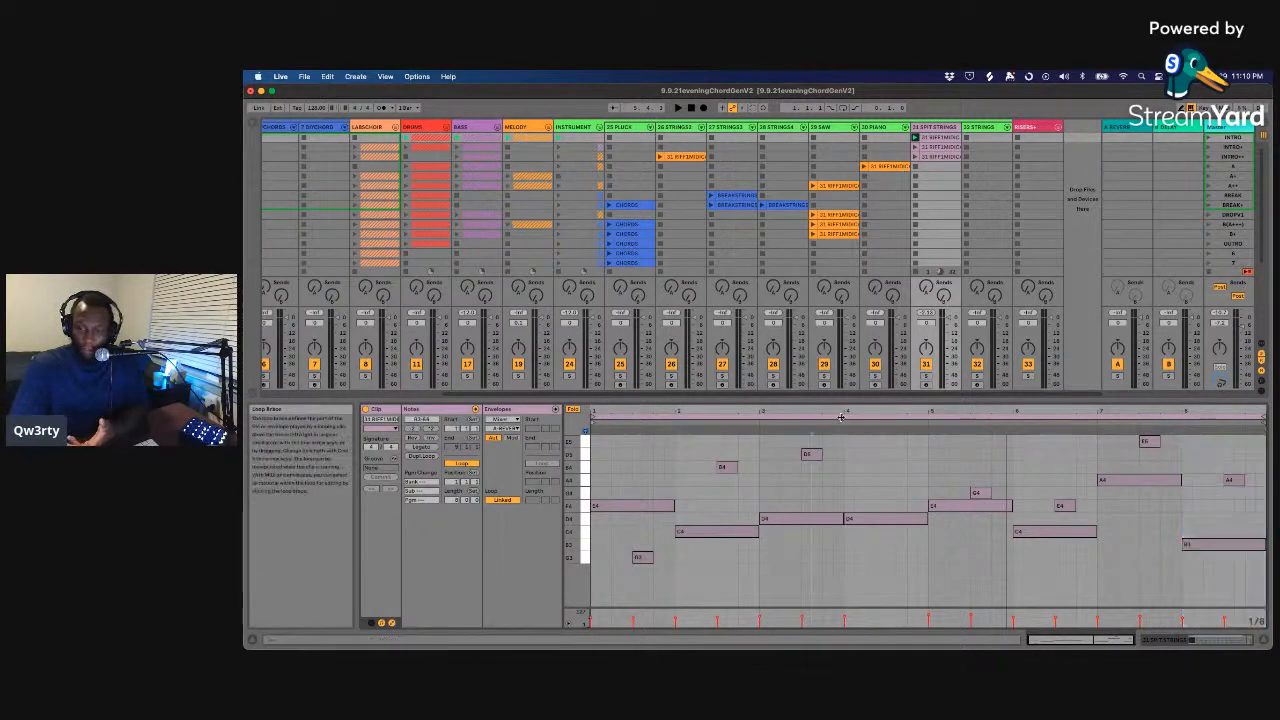
key("space")
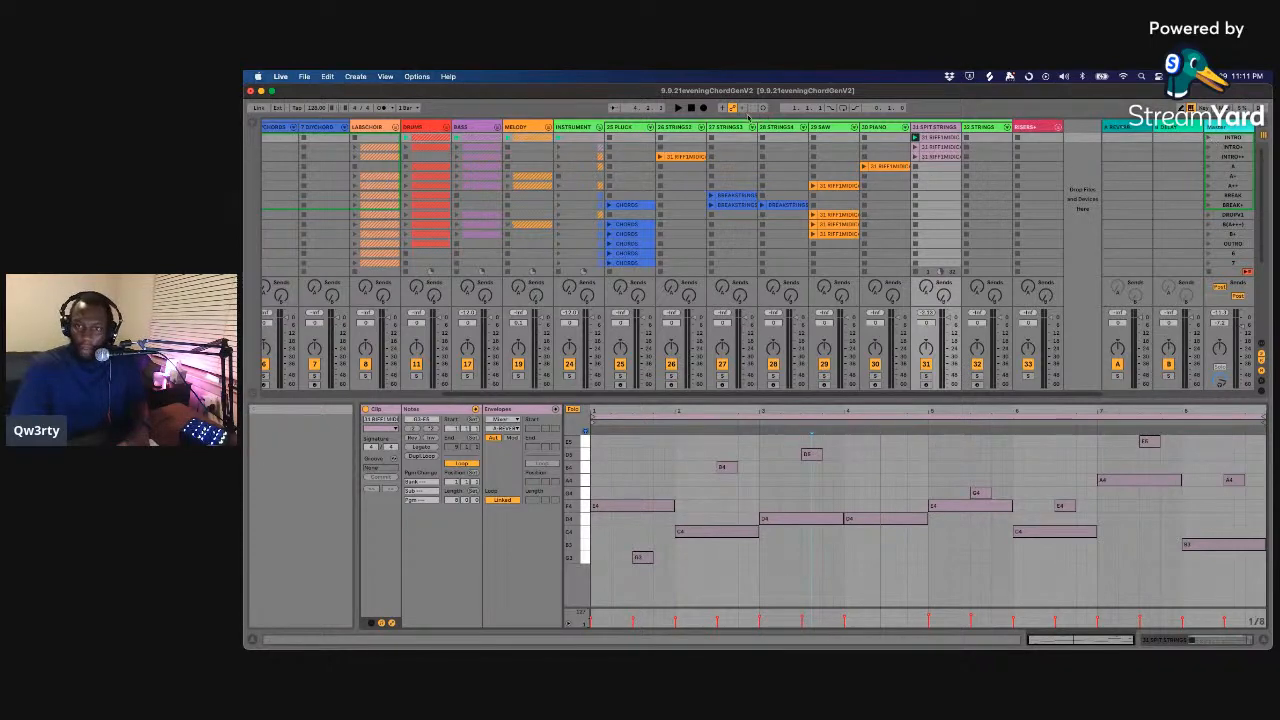
scroll(850, 142, "left", 3)
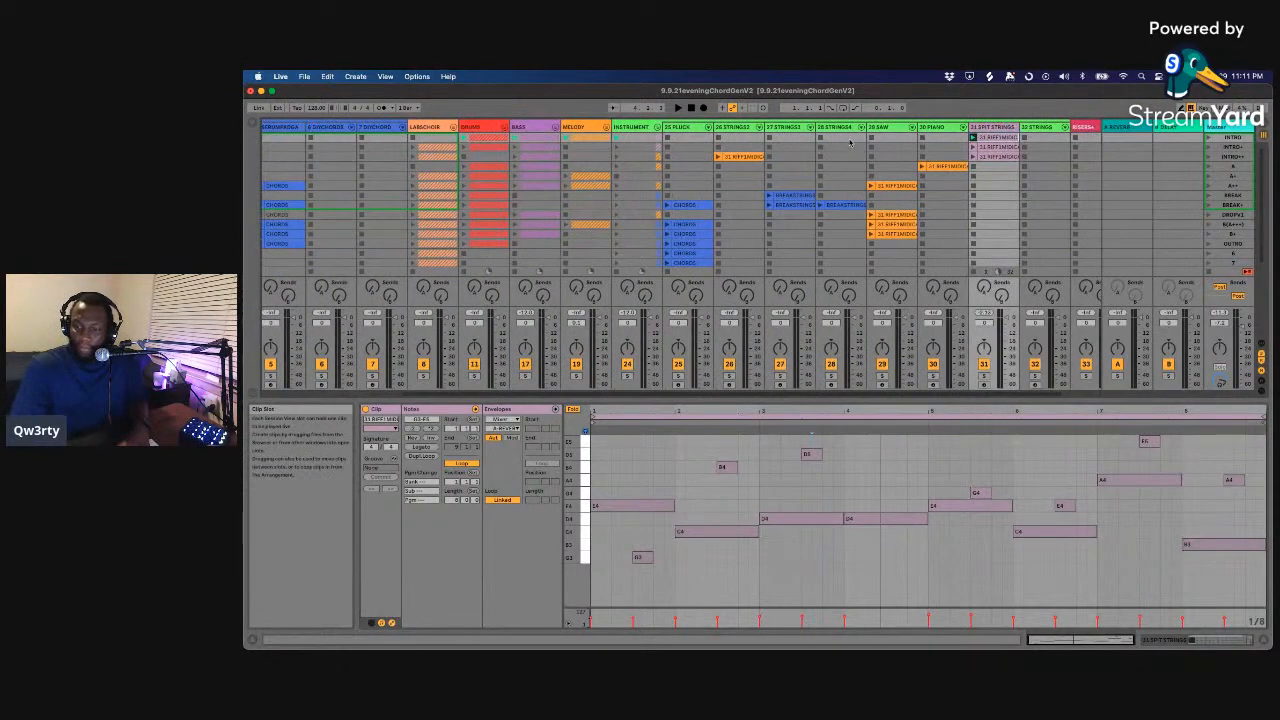
- Collapse the INSTRUMENT and CHORDS groups so only the main groups are shown in the session
scroll(850, 142, "left", 4)
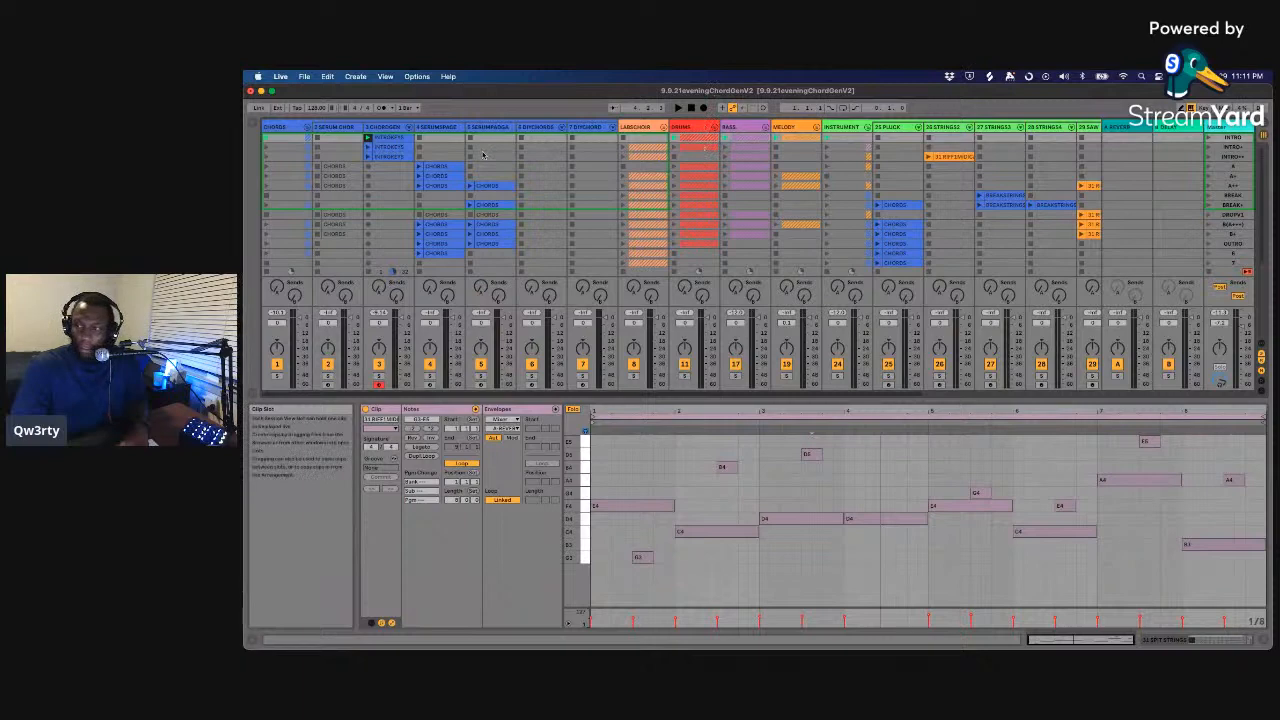
scroll(843, 158, "right", 5)
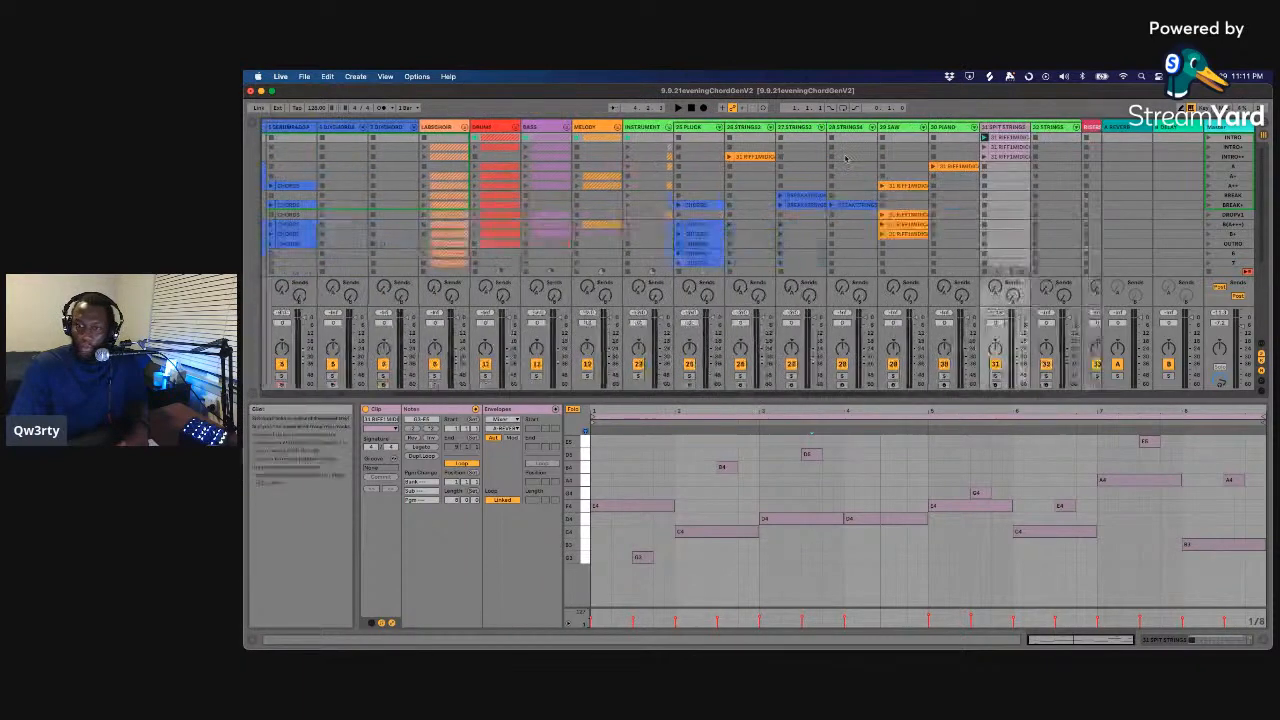
scroll(843, 158, "left", 5)
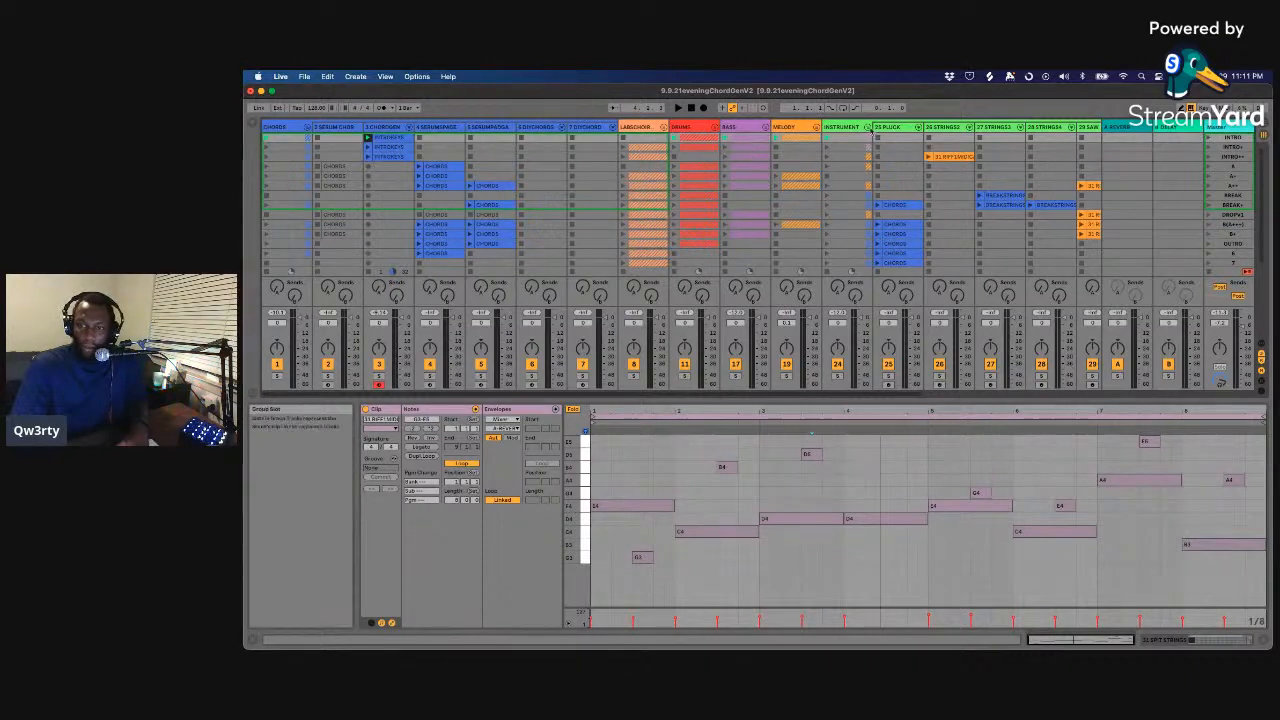
left_click(867, 126)
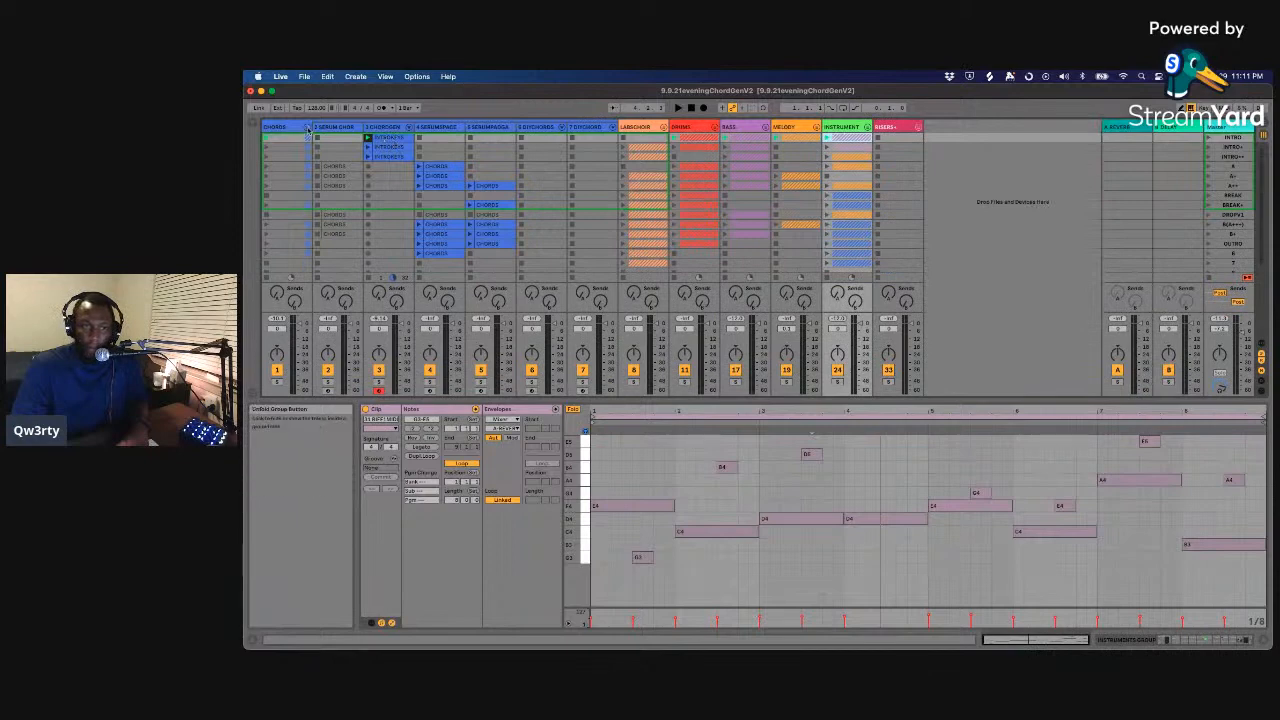
left_click(308, 127)
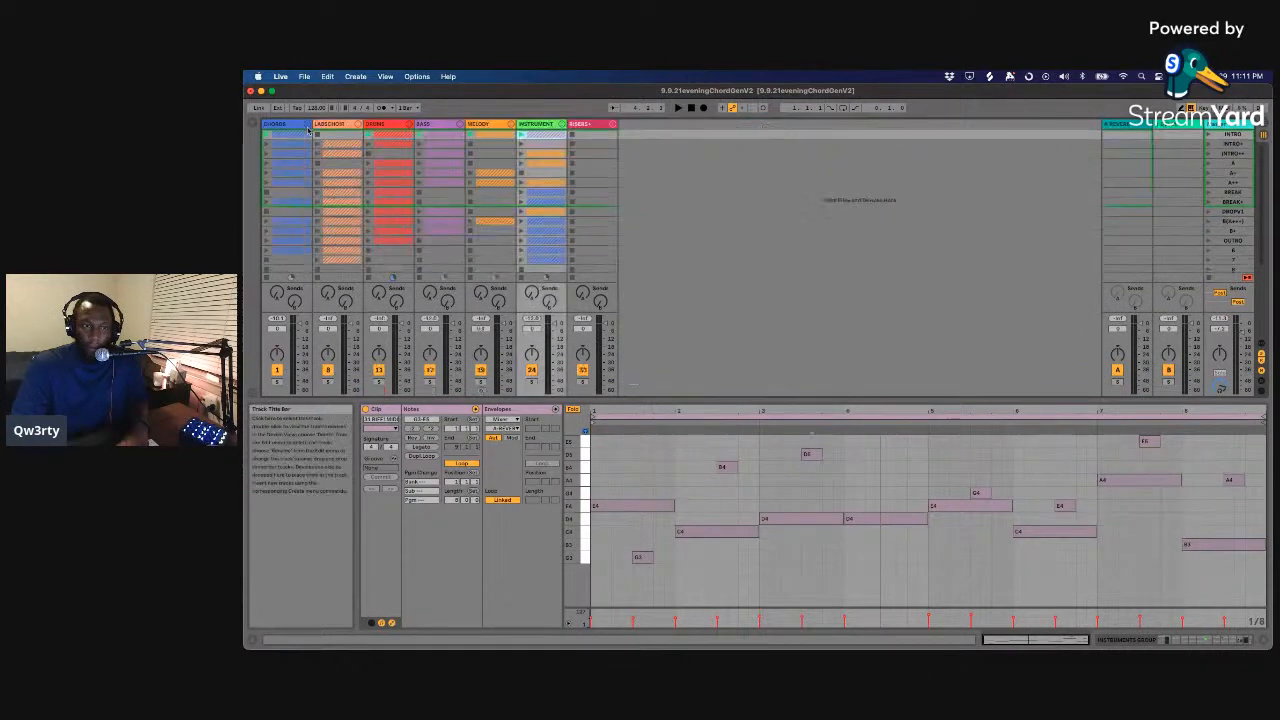
- Launch the INTRO, INTRO+ and INTRO++ scenes in turn and listen to how the intro builds
left_click(1208, 137)
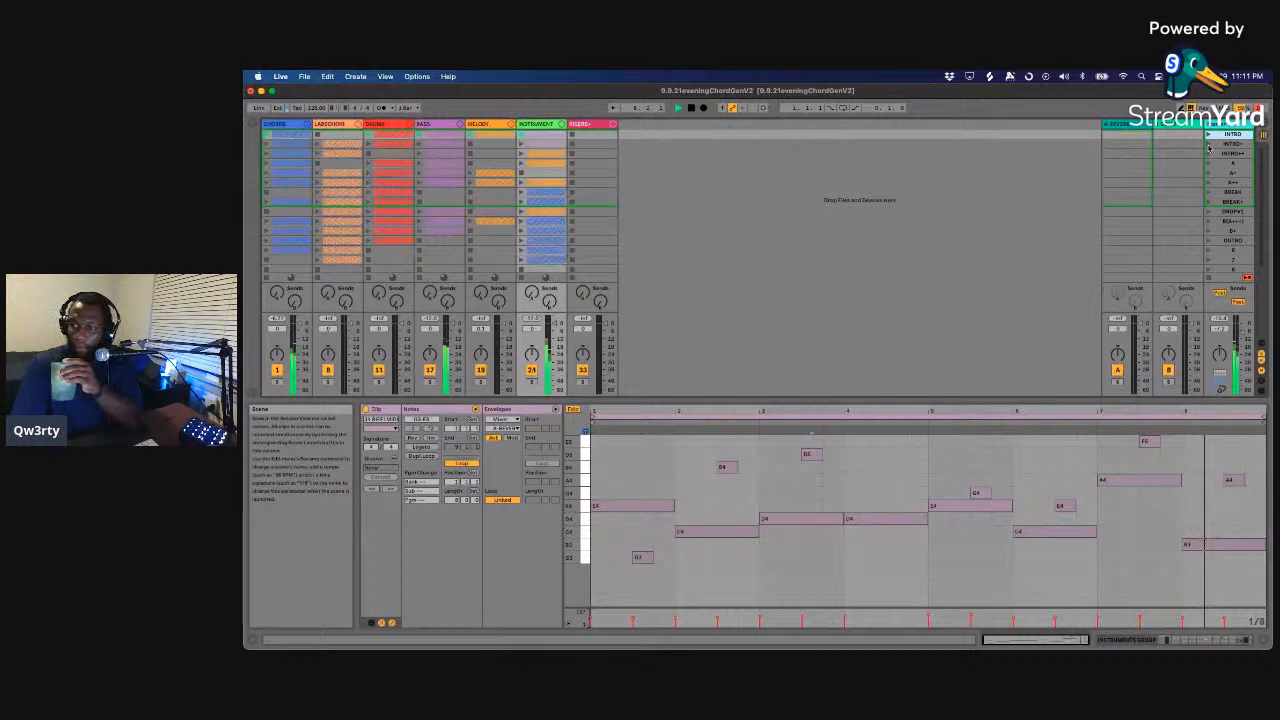
left_click(1208, 146)
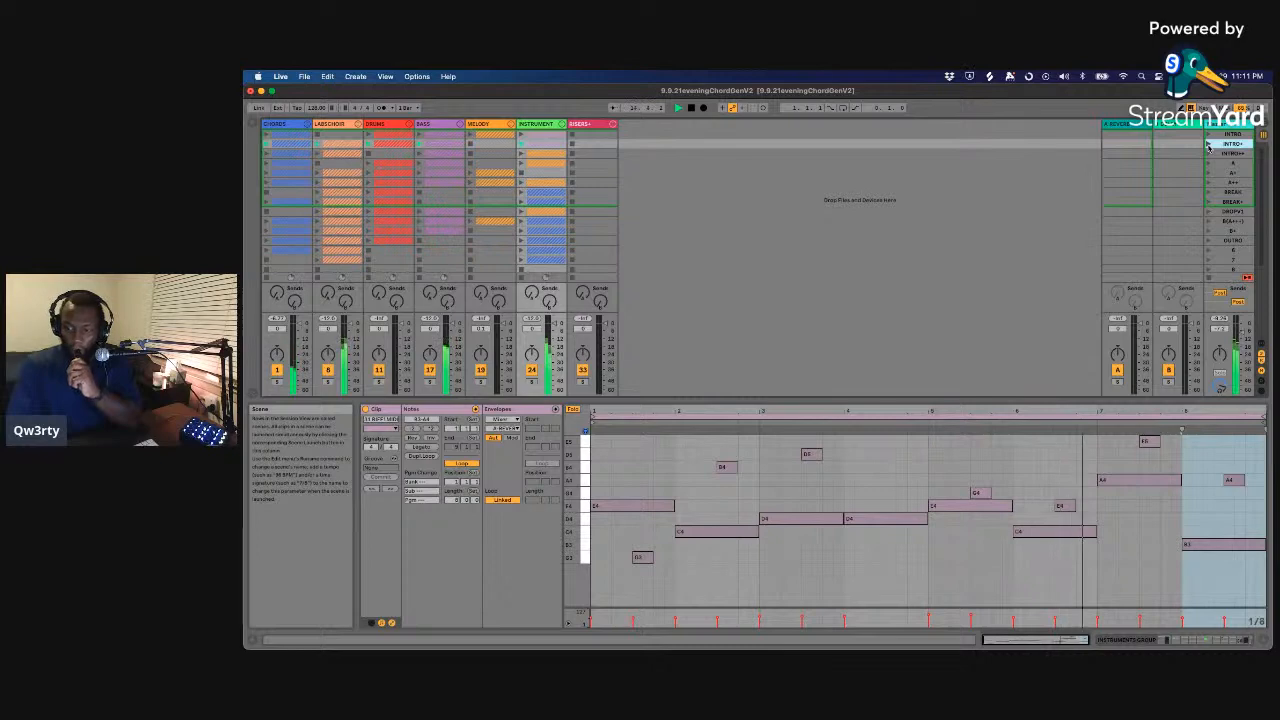
left_click(1208, 154)
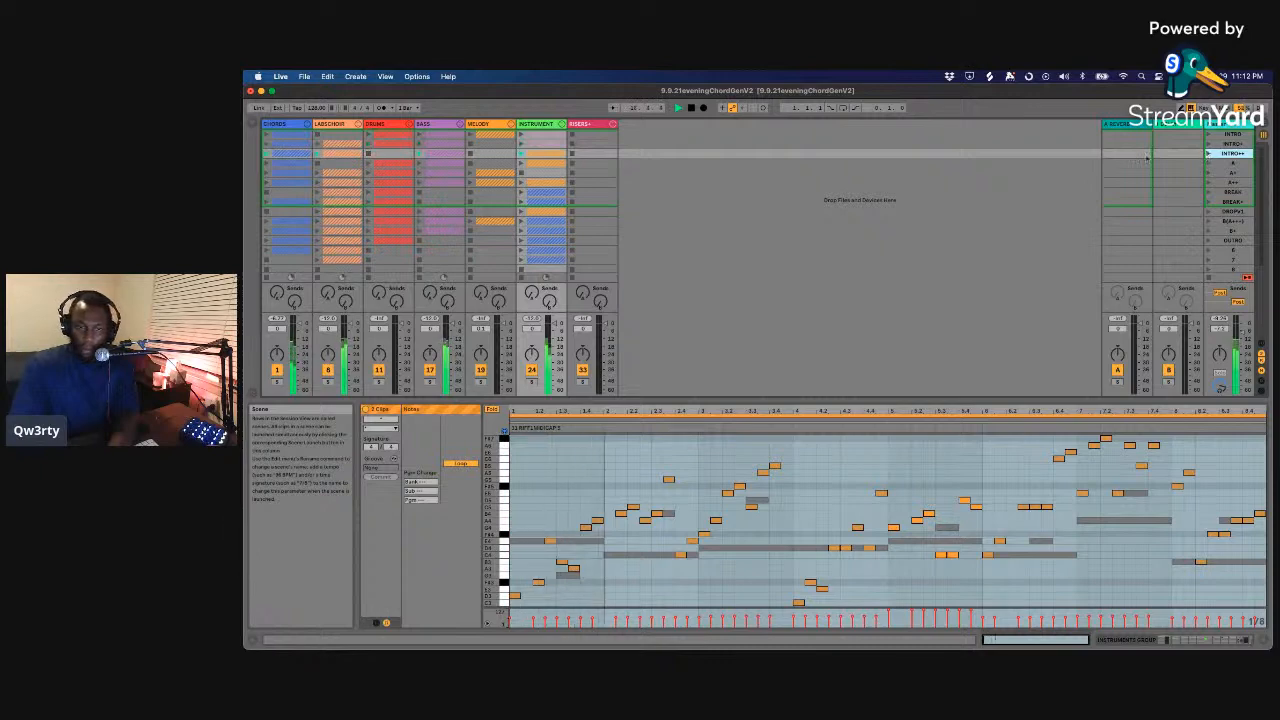
- Expand the INSTRUMENT group and play the INTRO scene with the SPIT STRINGS track's clip notes shown
left_click(561, 125)
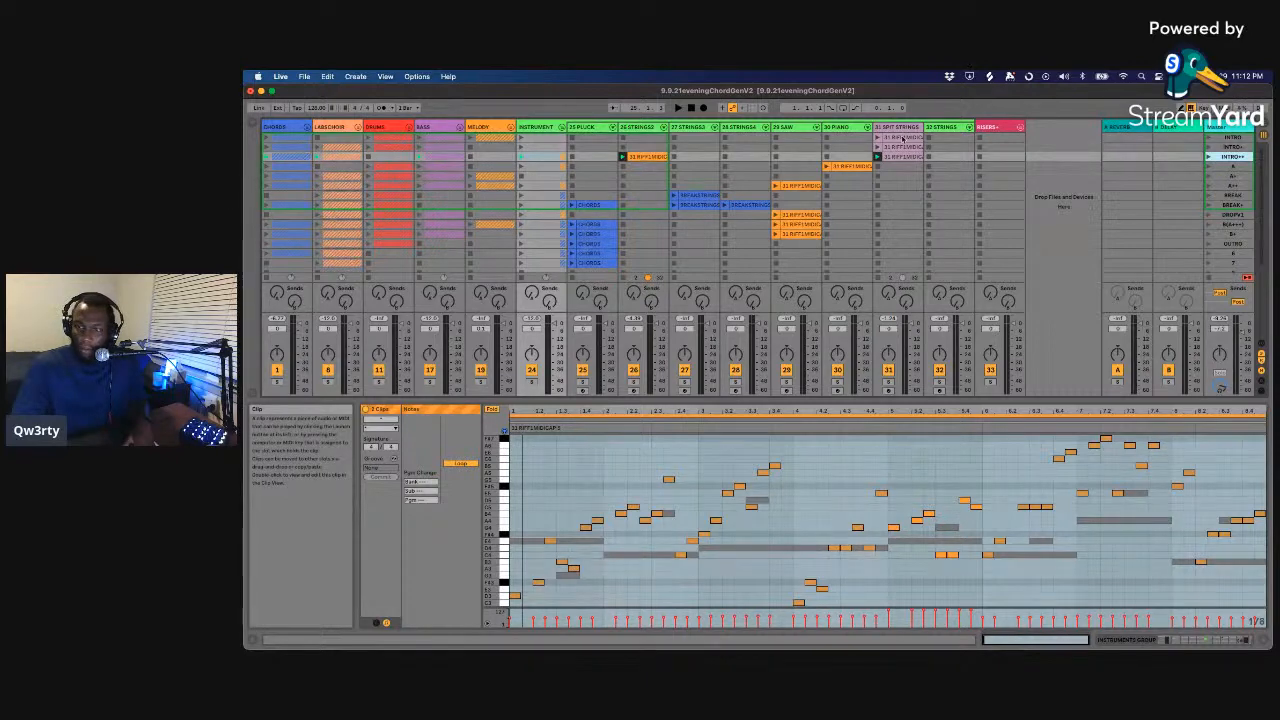
left_click(899, 129)
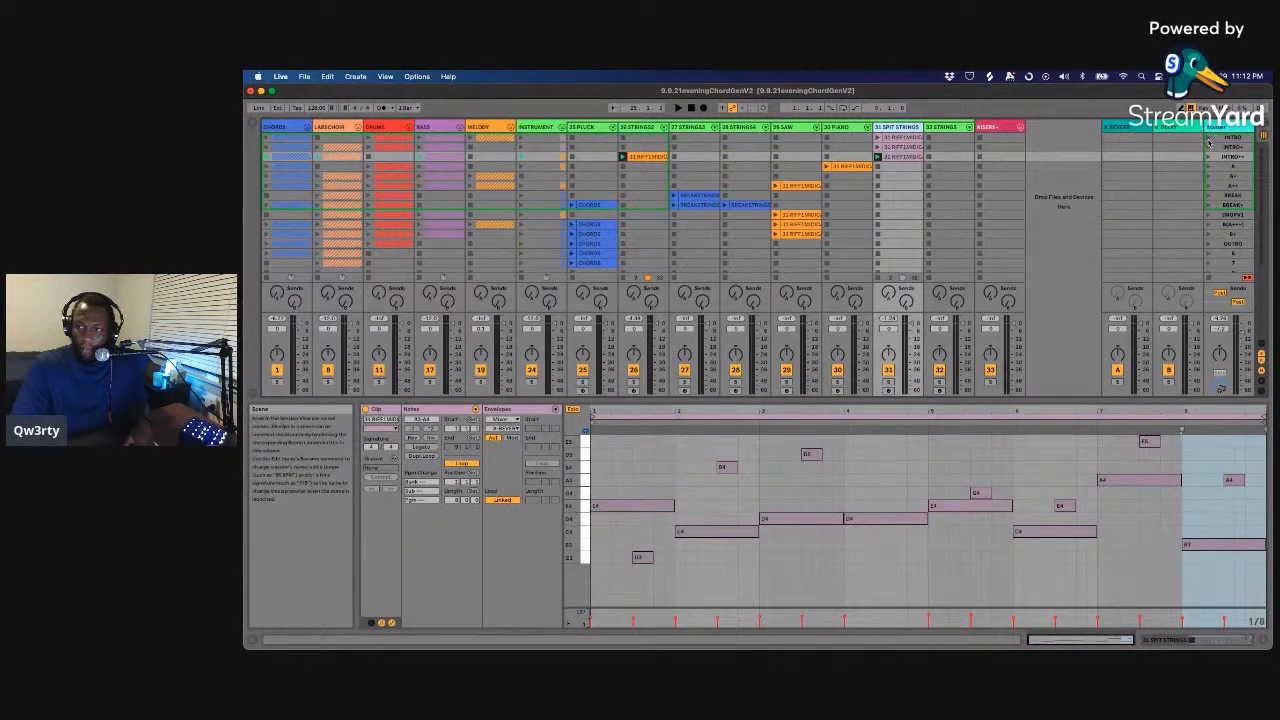
left_click(1208, 142)
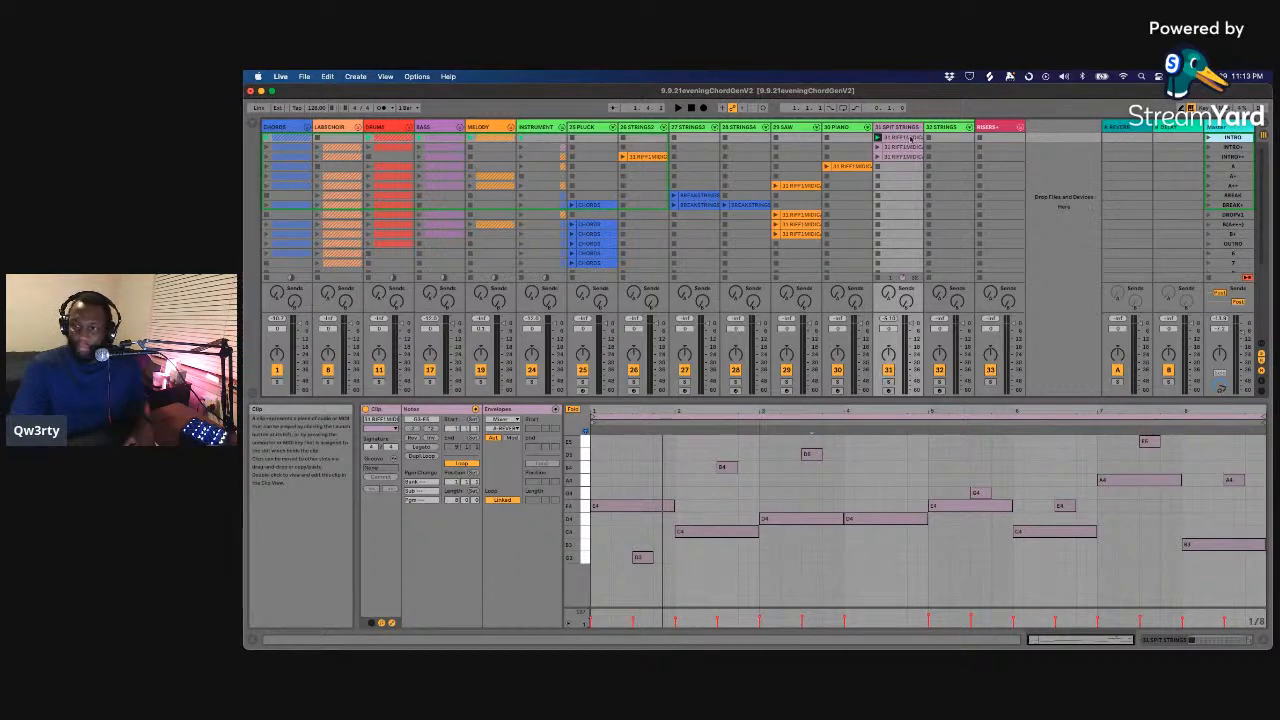
key("space")
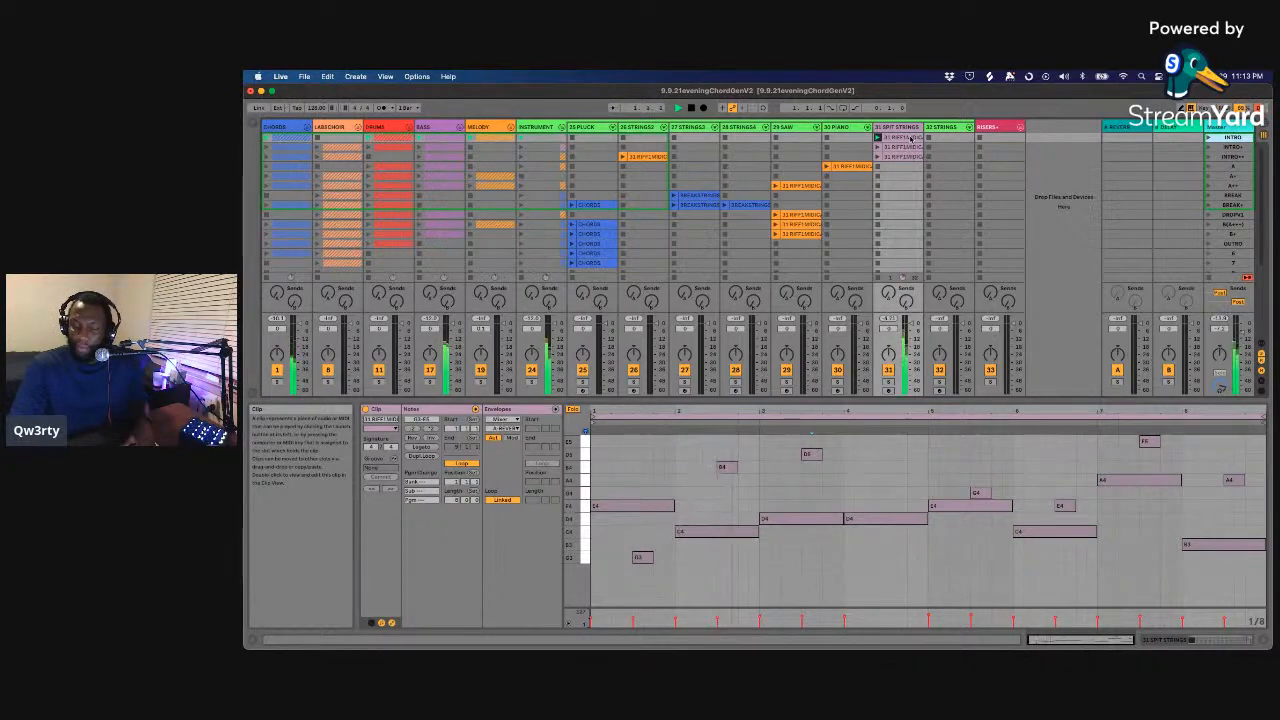
key("space")
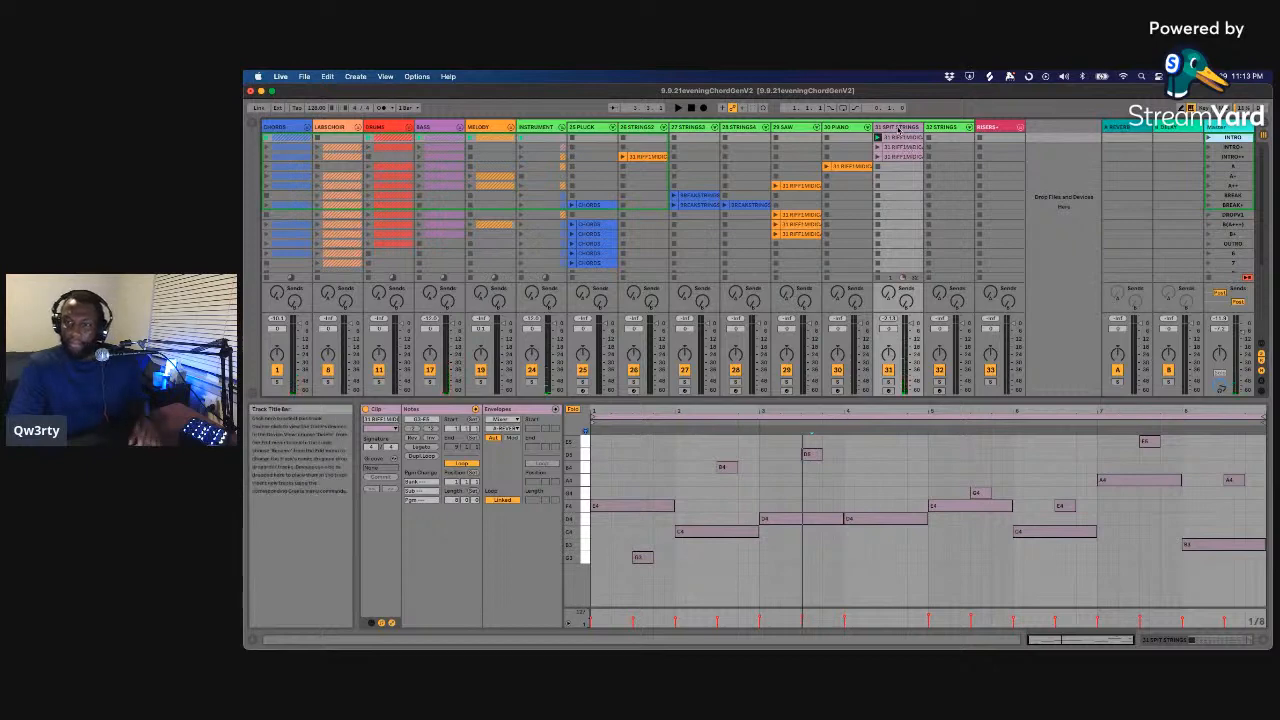
- Play the session briefly and check the device chains of the SPIT STRINGS track and the CHORDS group
left_click(898, 128)
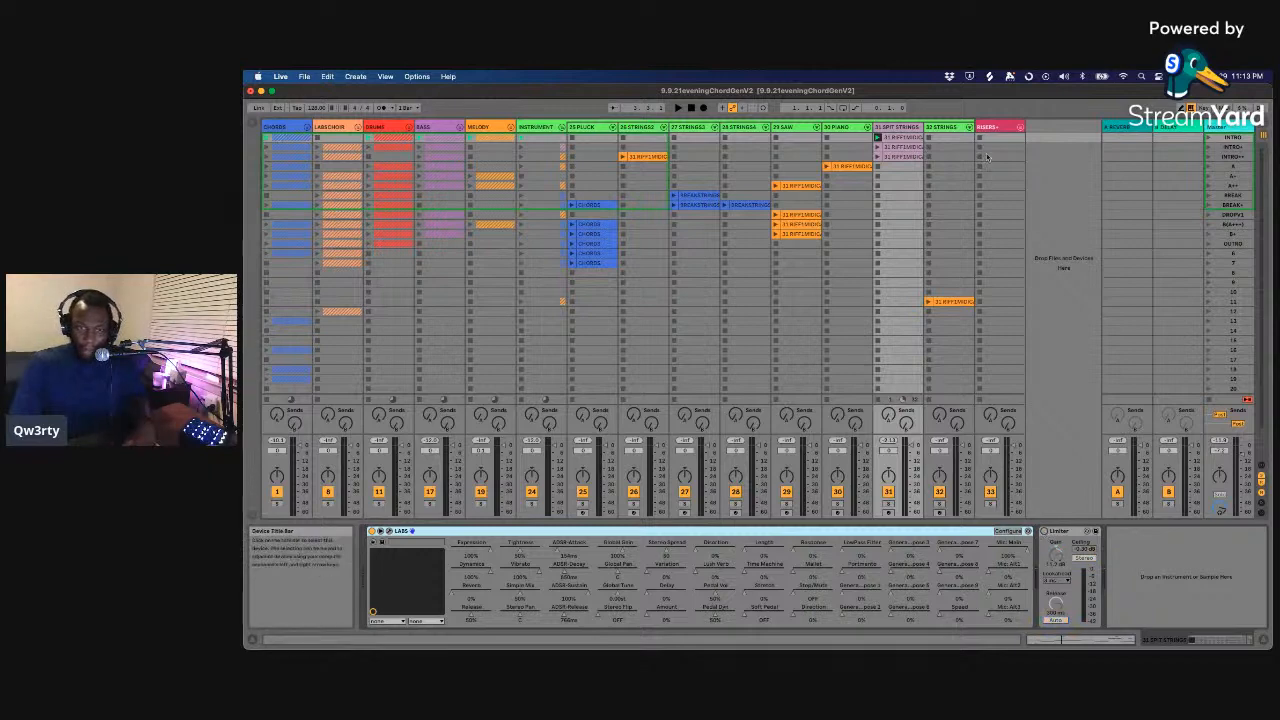
key("space")
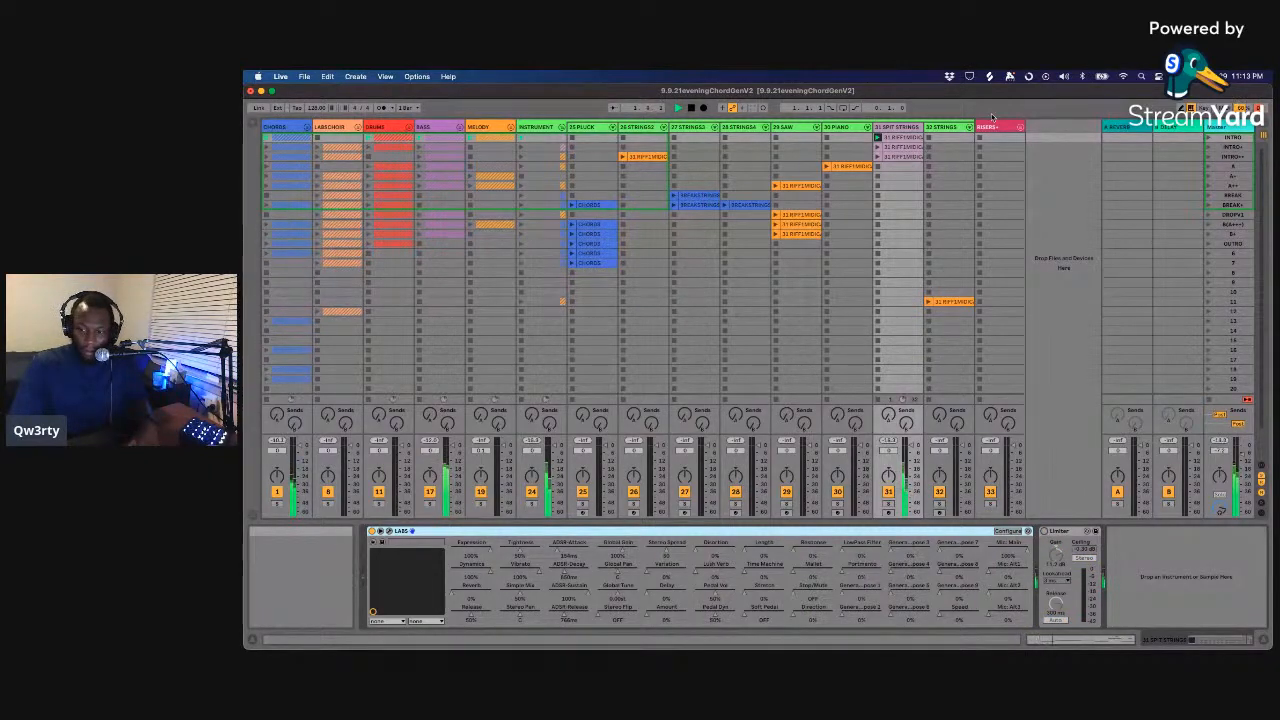
key("space")
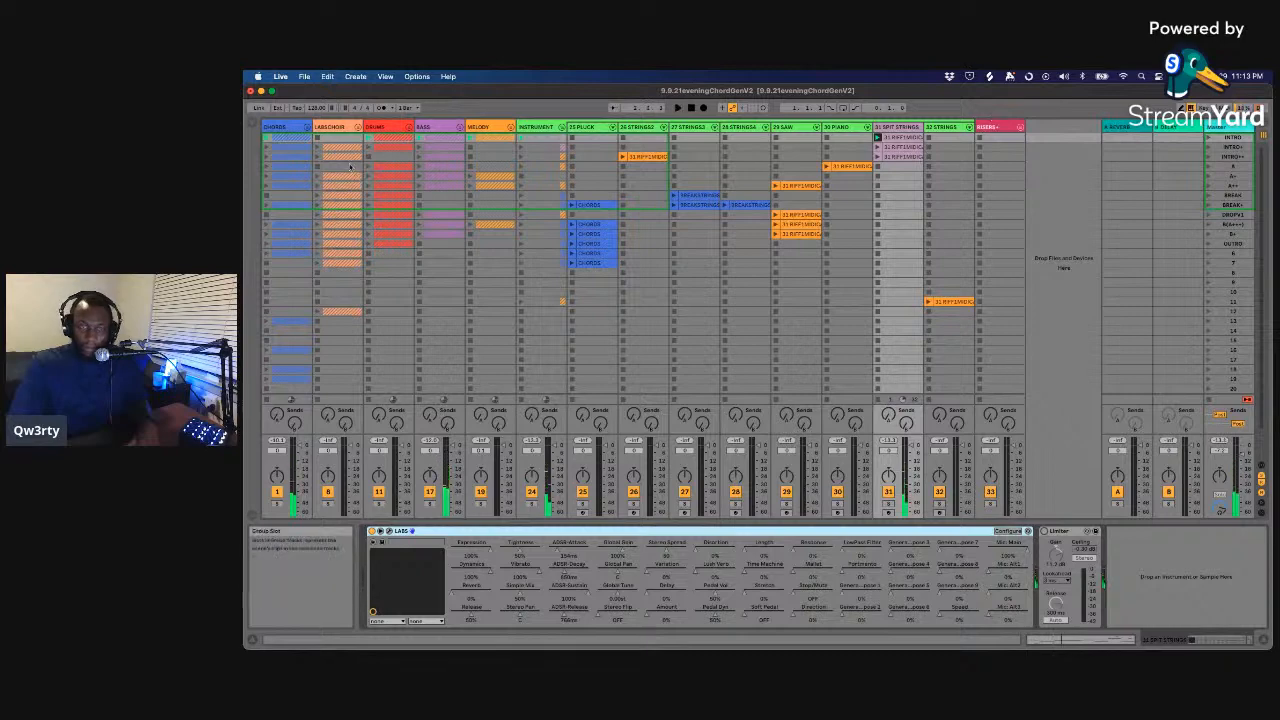
left_click(300, 127)
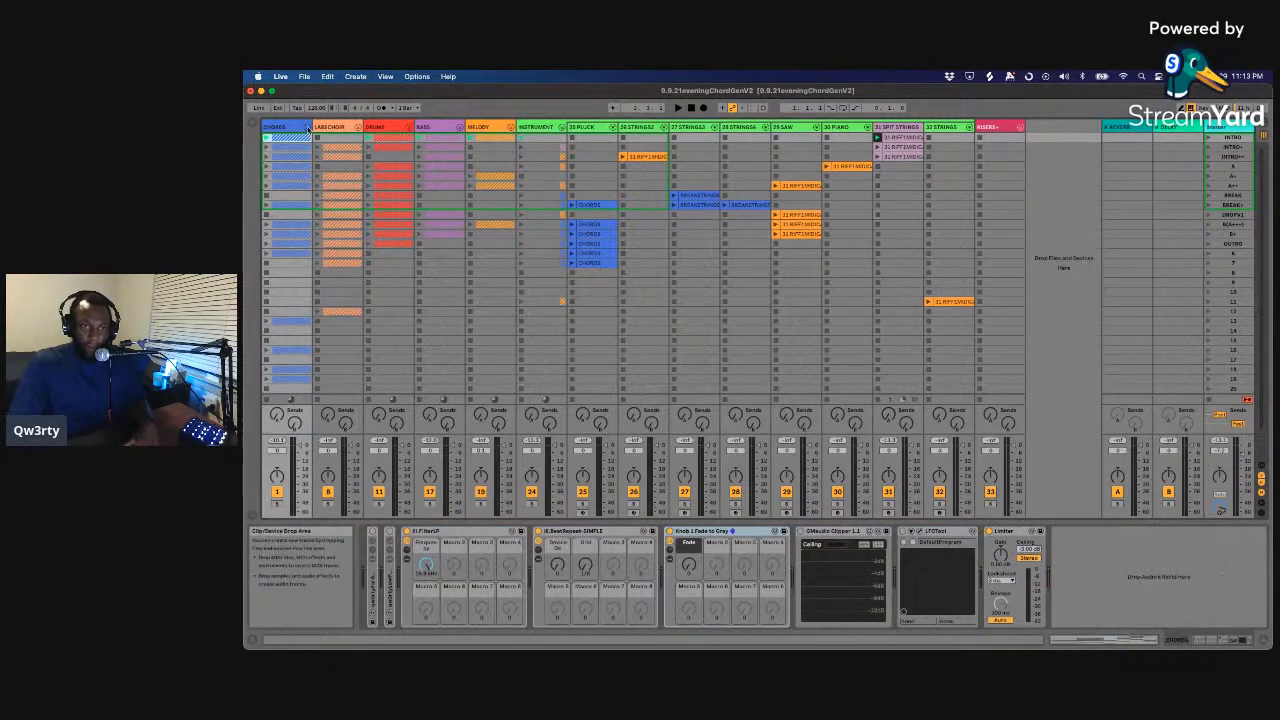
left_click(881, 127)
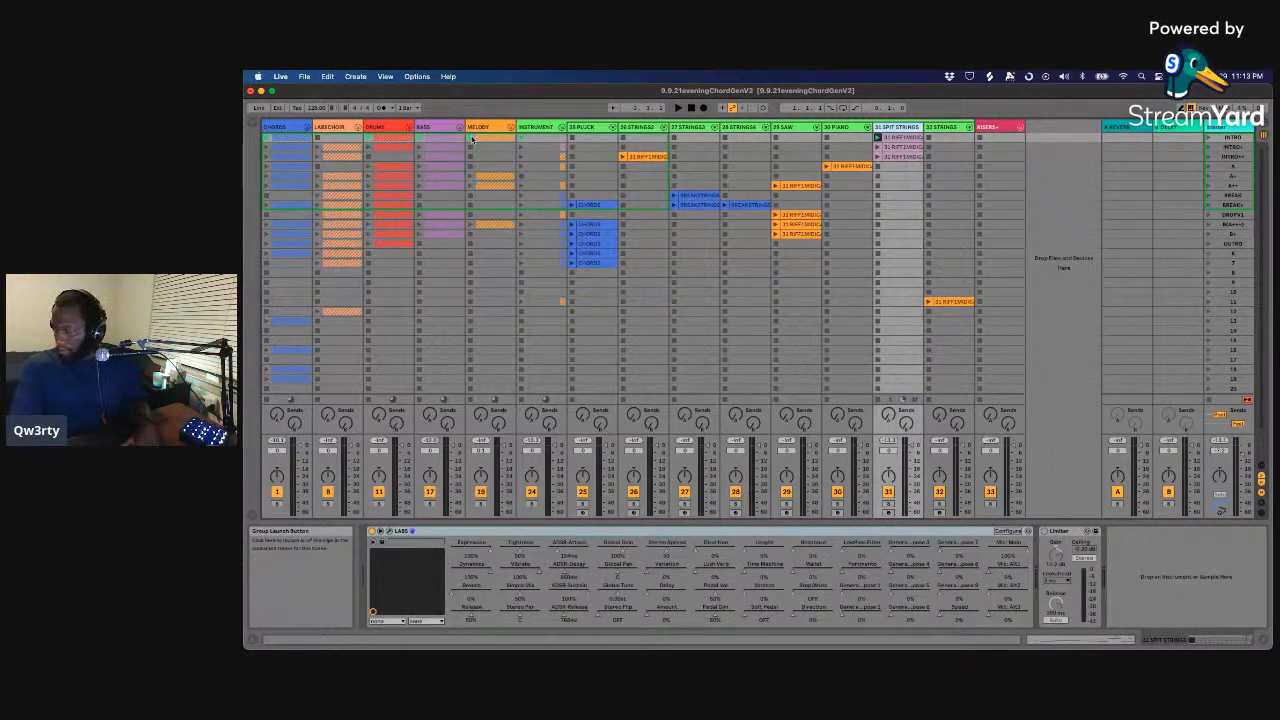
- Expand the CHORDS group and audition the INTRO, INTRO+ and INTRO++ scenes with the CHORDGEN track's devices shown
left_click(308, 127)
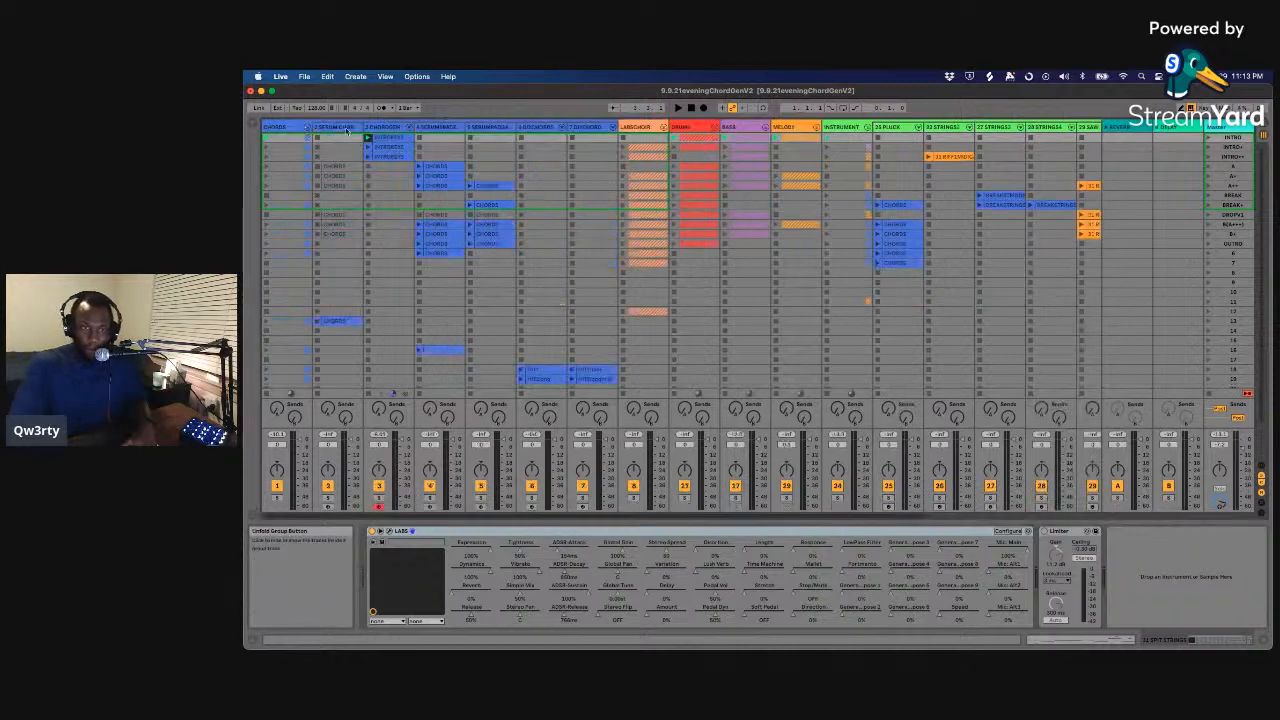
left_click(384, 128)
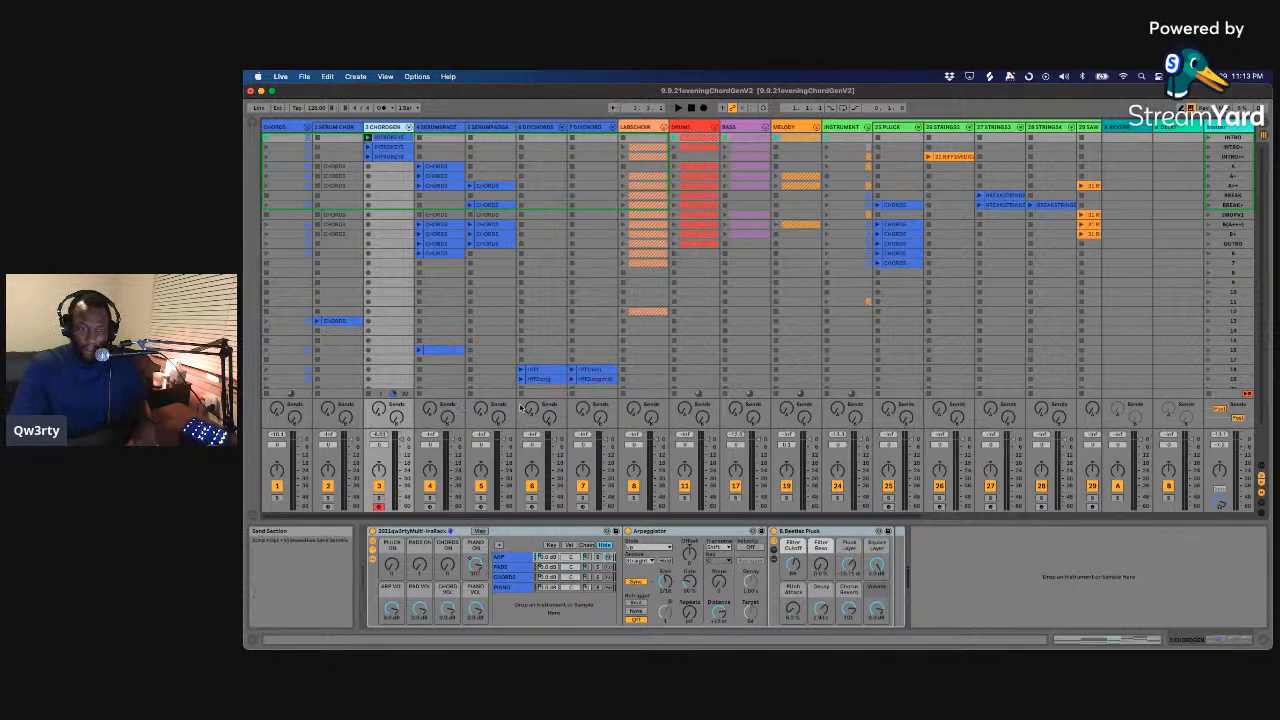
key("space")
scroll(523, 405, "right", 1)
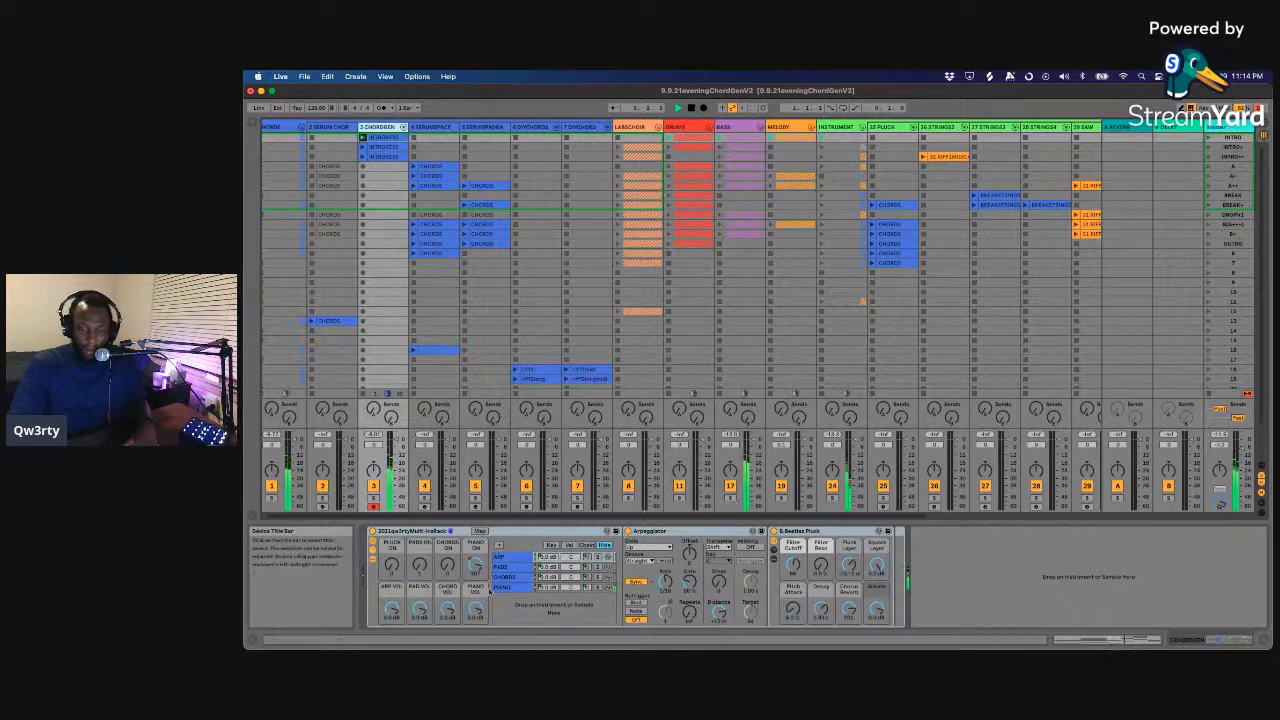
left_click(1209, 148)
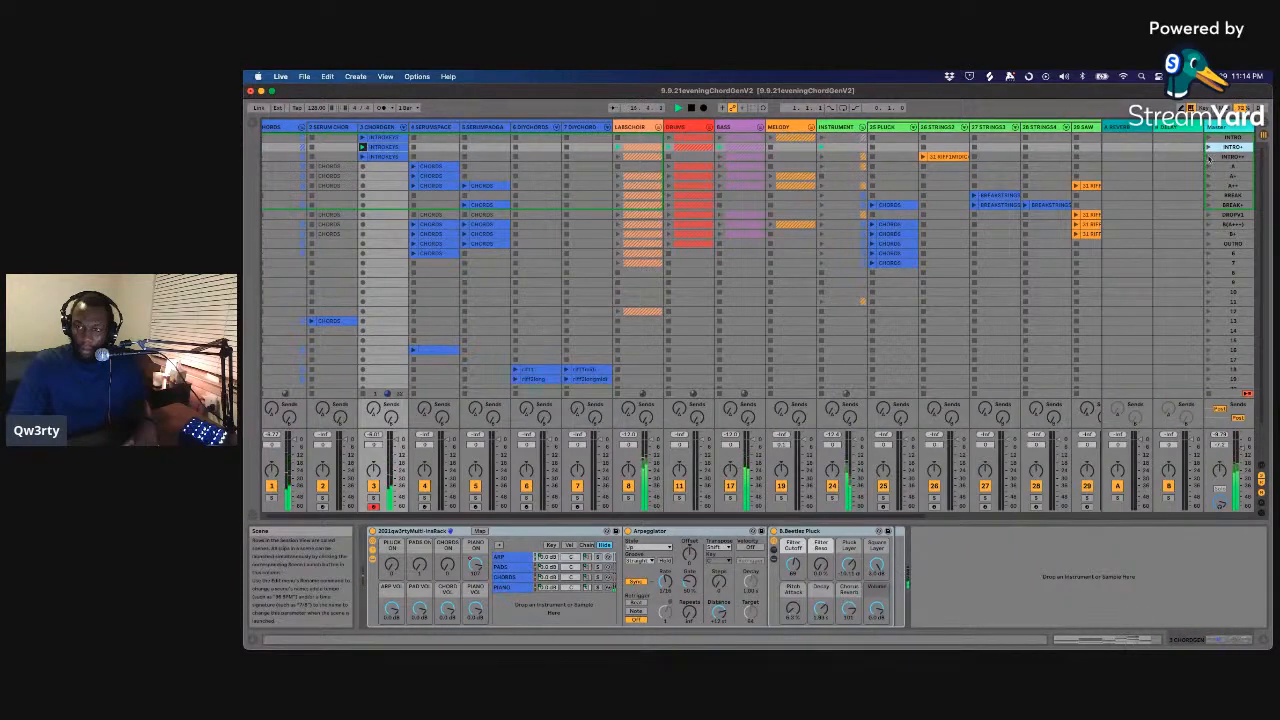
left_click(1208, 157)
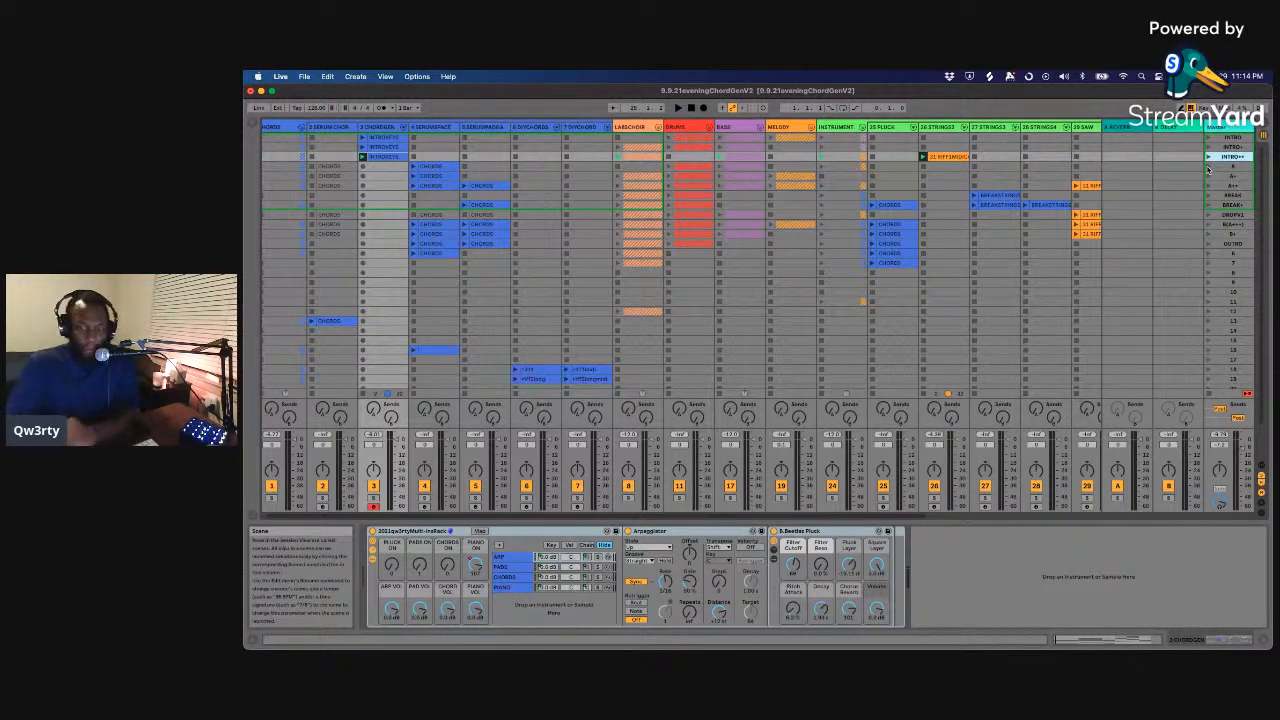
- Look across the tracks of the expanded groups and relaunch the INTRO scene
scroll(1181, 159, "left", 1)
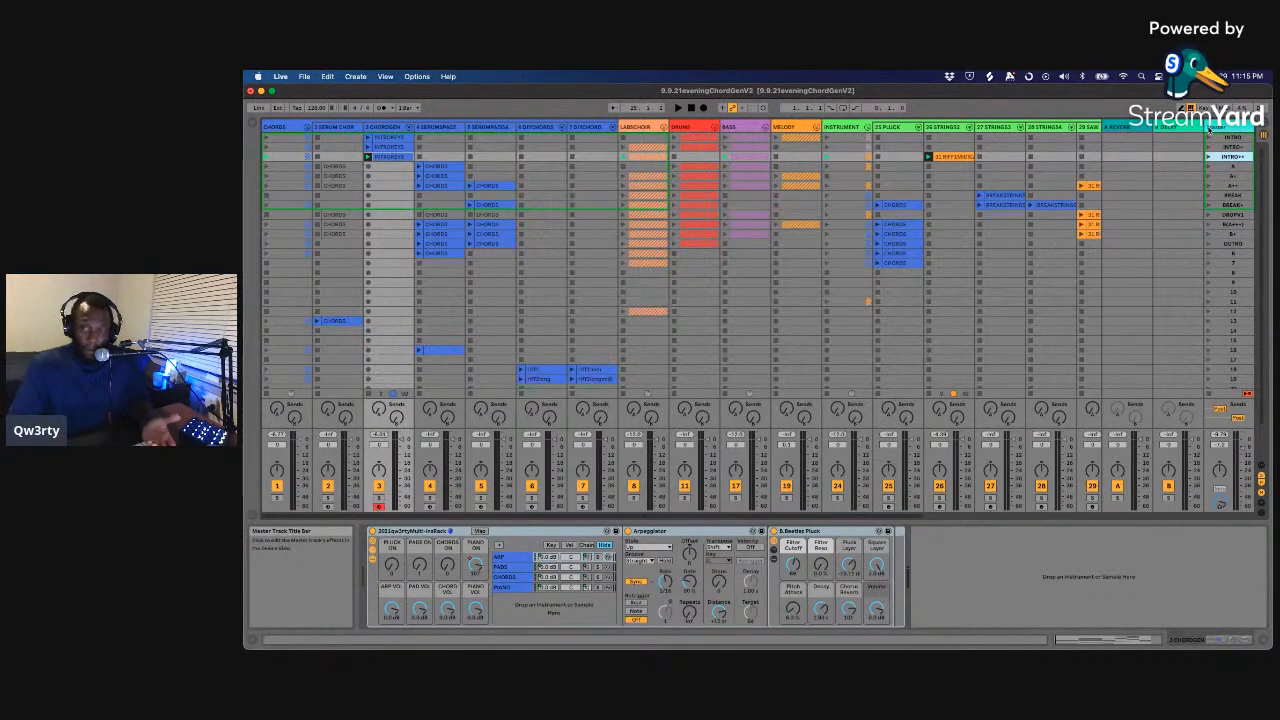
scroll(1210, 140, "right", 1)
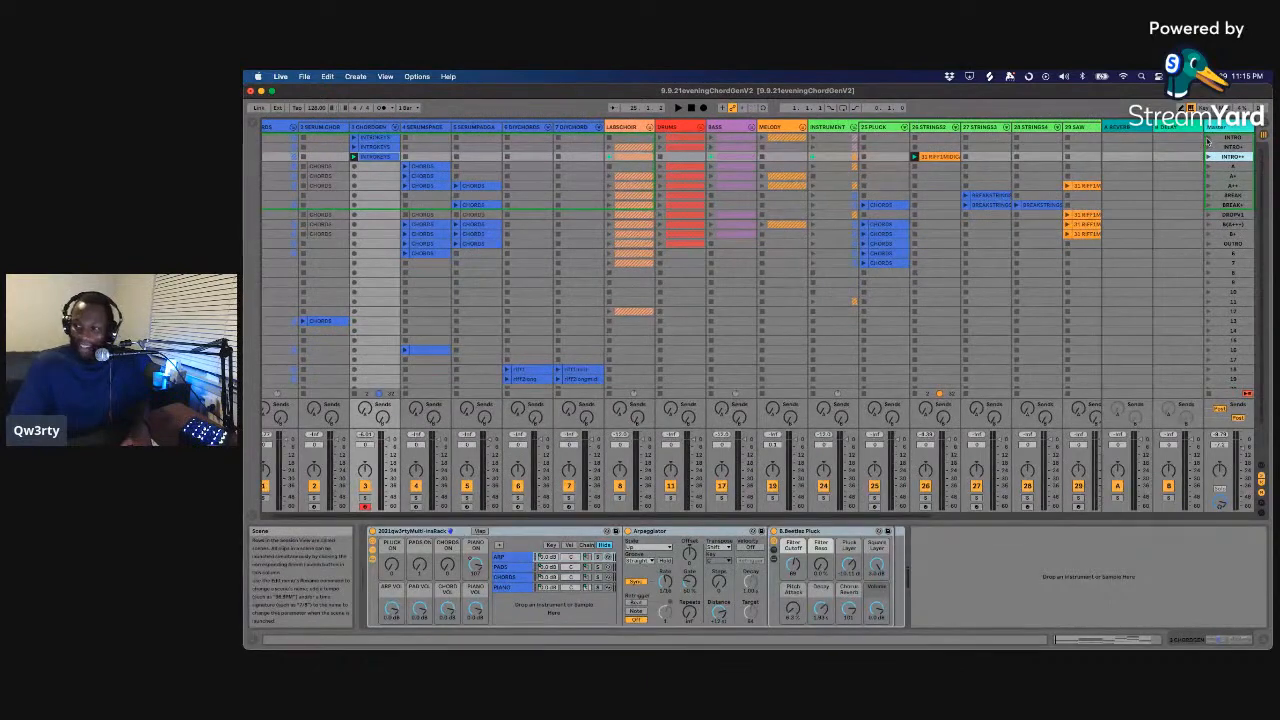
scroll(1190, 145, "left", 1)
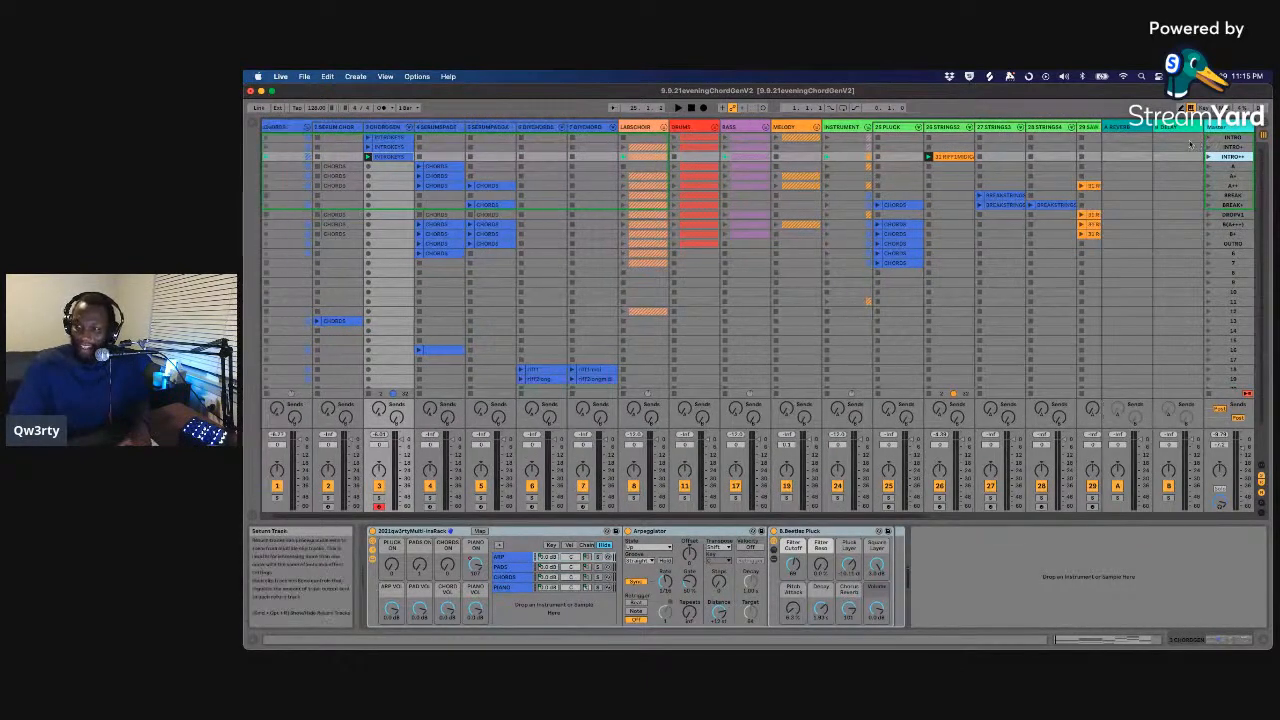
scroll(864, 137, "right", 1)
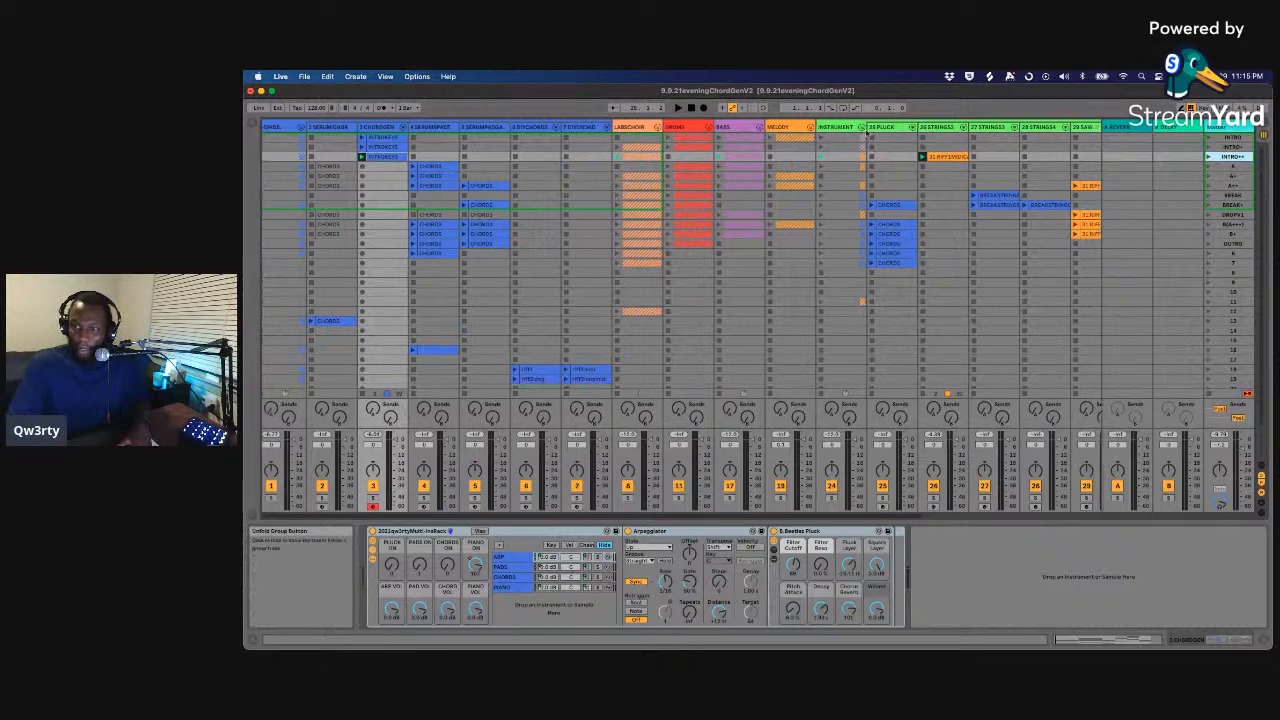
left_click(1210, 140)
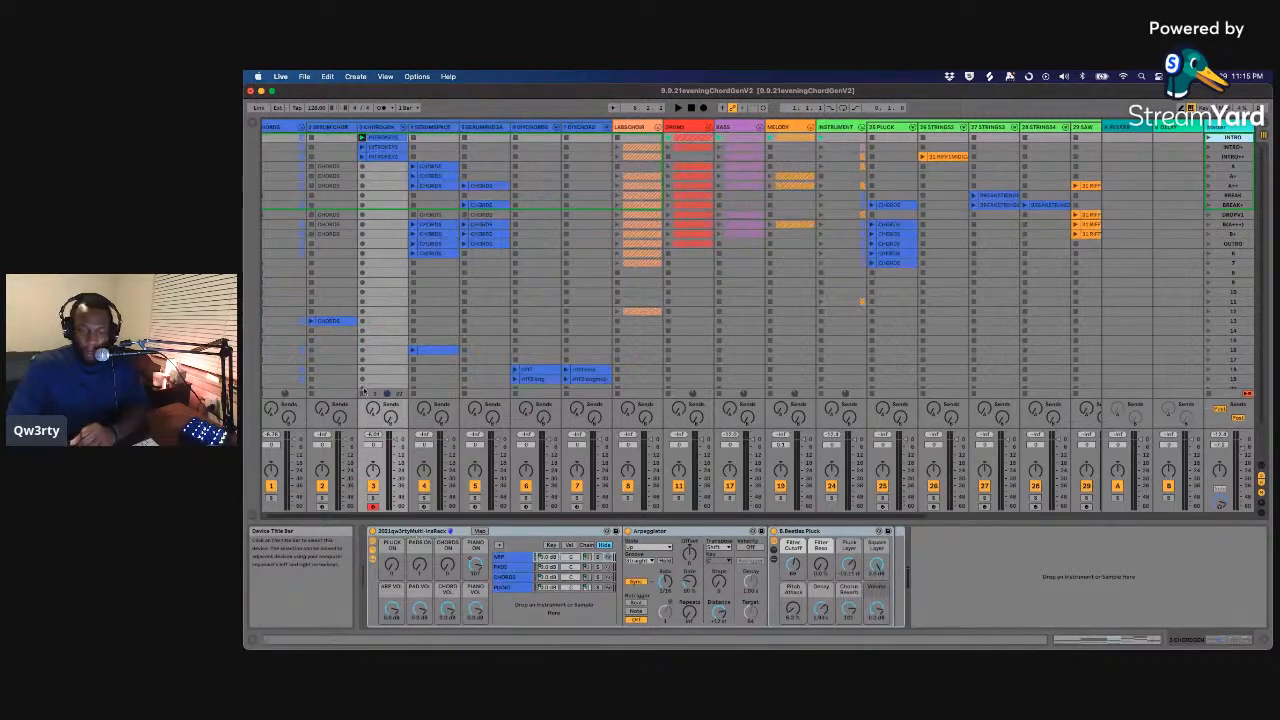
- Show the CHORDS group's device chain and unfold its first rack with the Reverb, EQ Eight and Utility devices
right_click(290, 131)
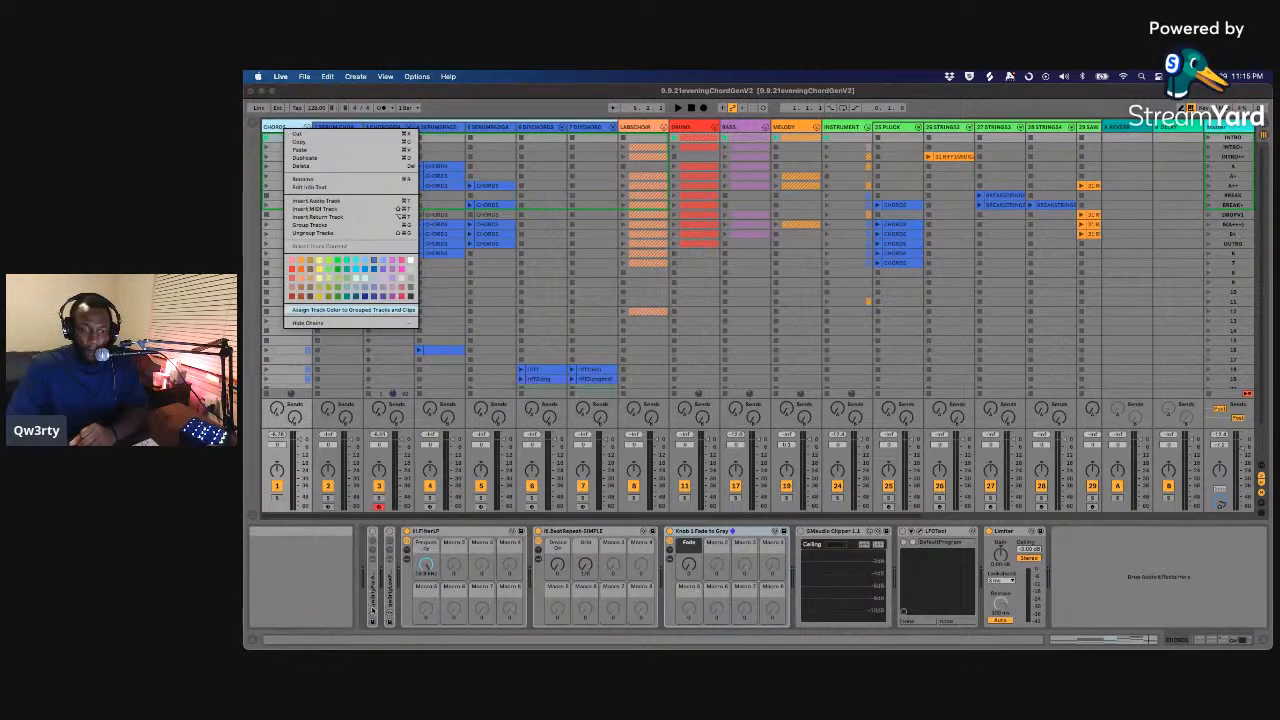
left_click(375, 603)
double_click(376, 600)
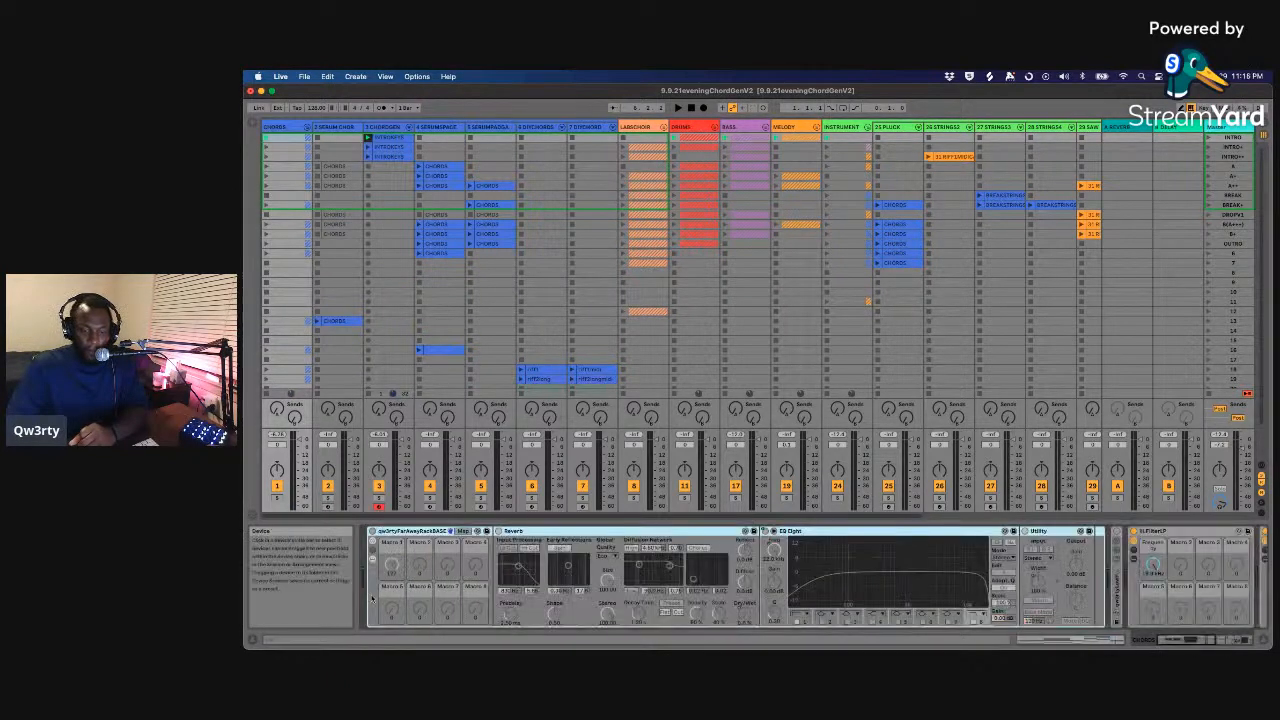
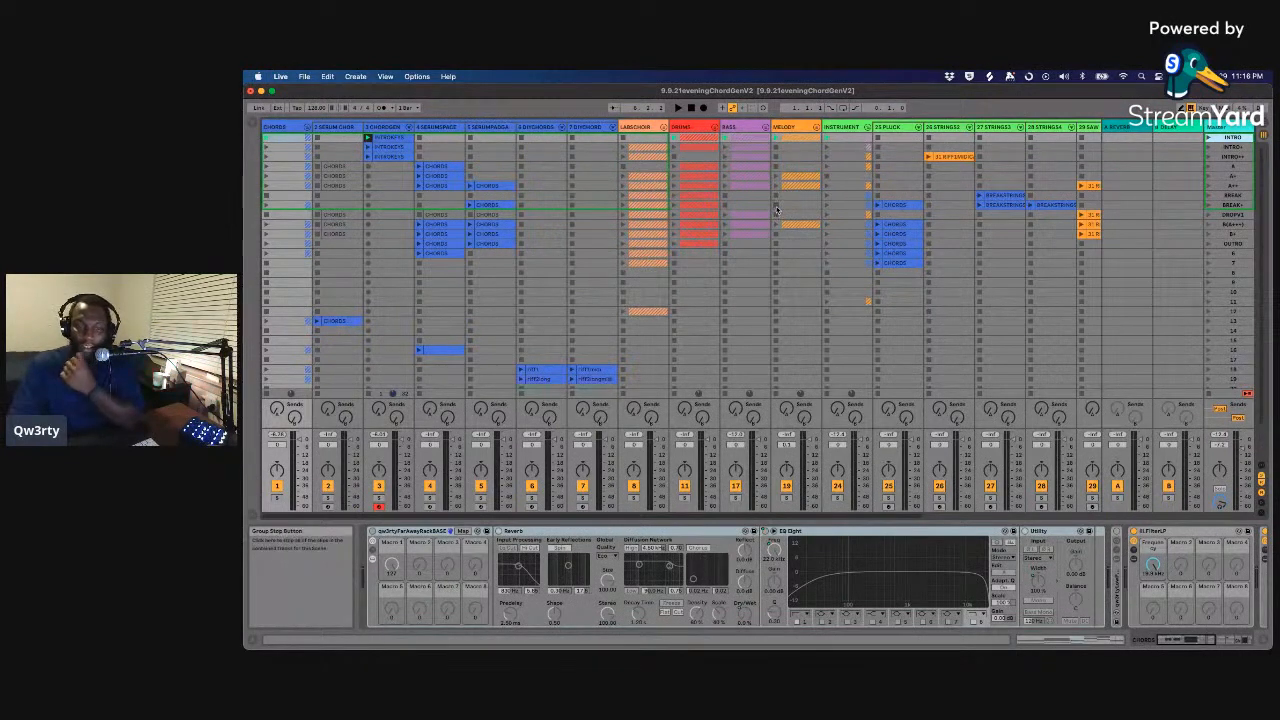
- Review the CHORDS group's unfolded effects rack and the CHORDGEN track's instrument rack and Arpeggiator
scroll(777, 210, "right", 1)
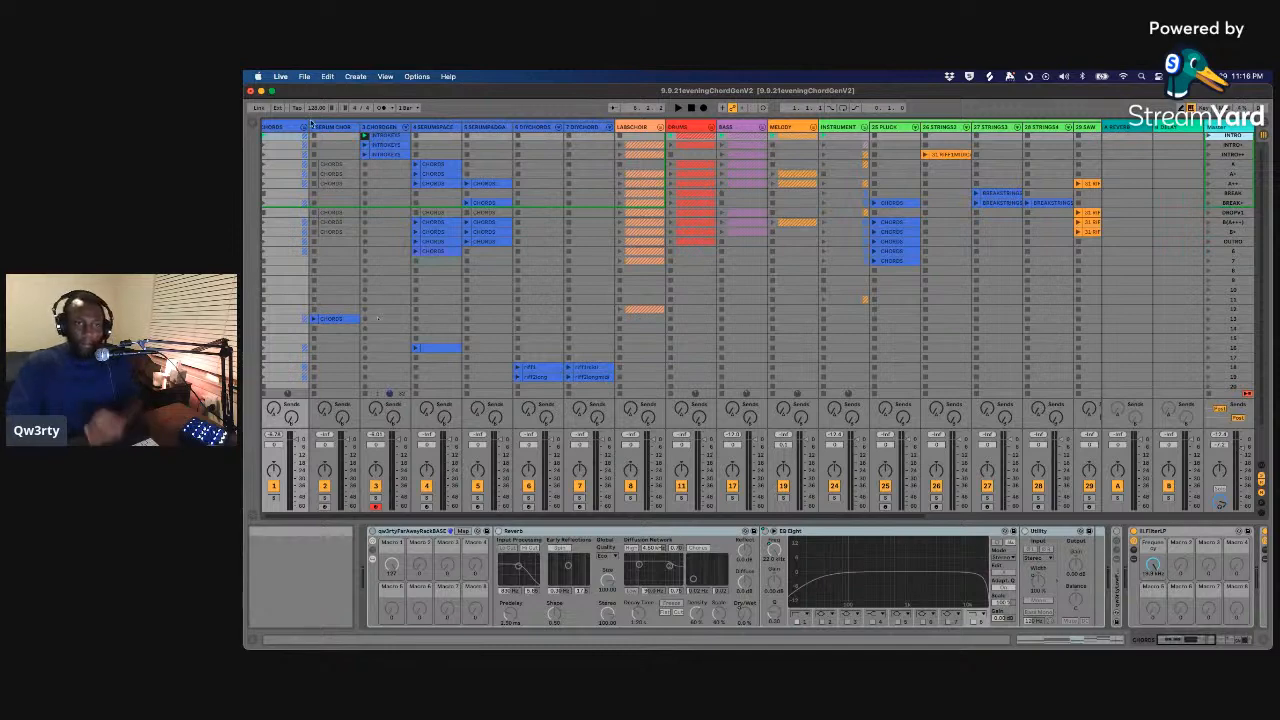
scroll(287, 132, "up", 1)
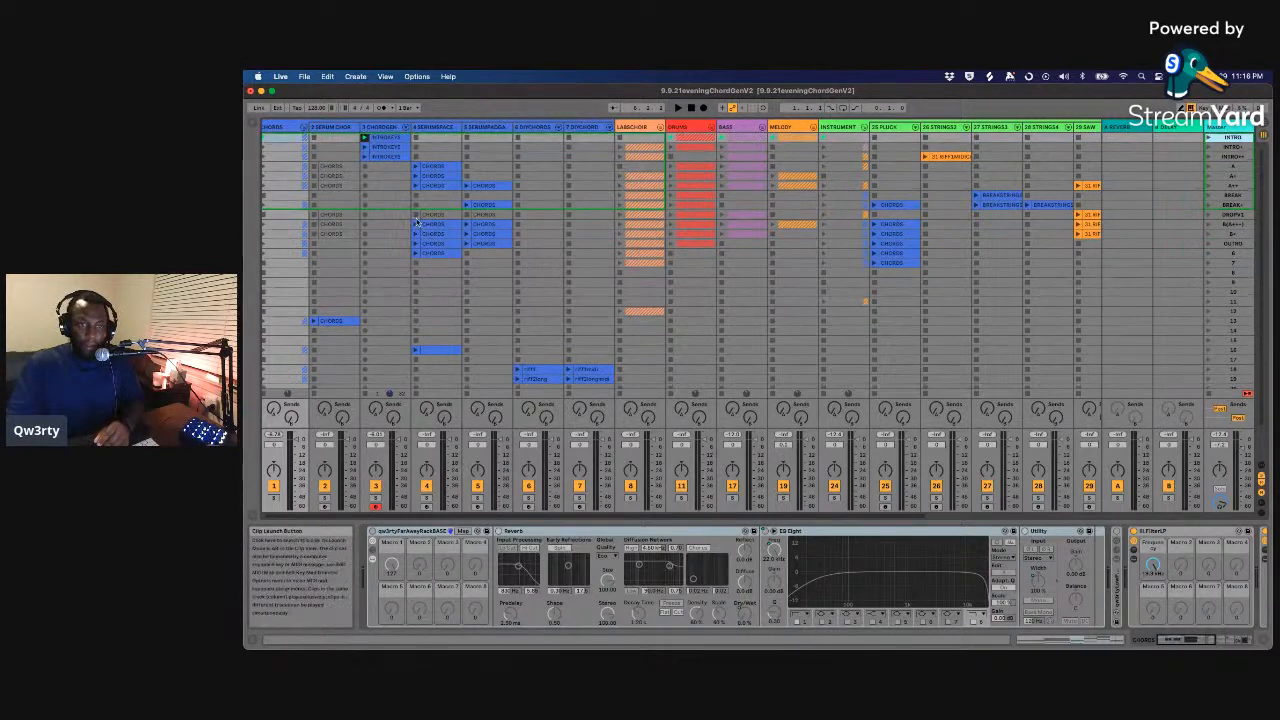
scroll(287, 132, "left", 1)
left_click(282, 128)
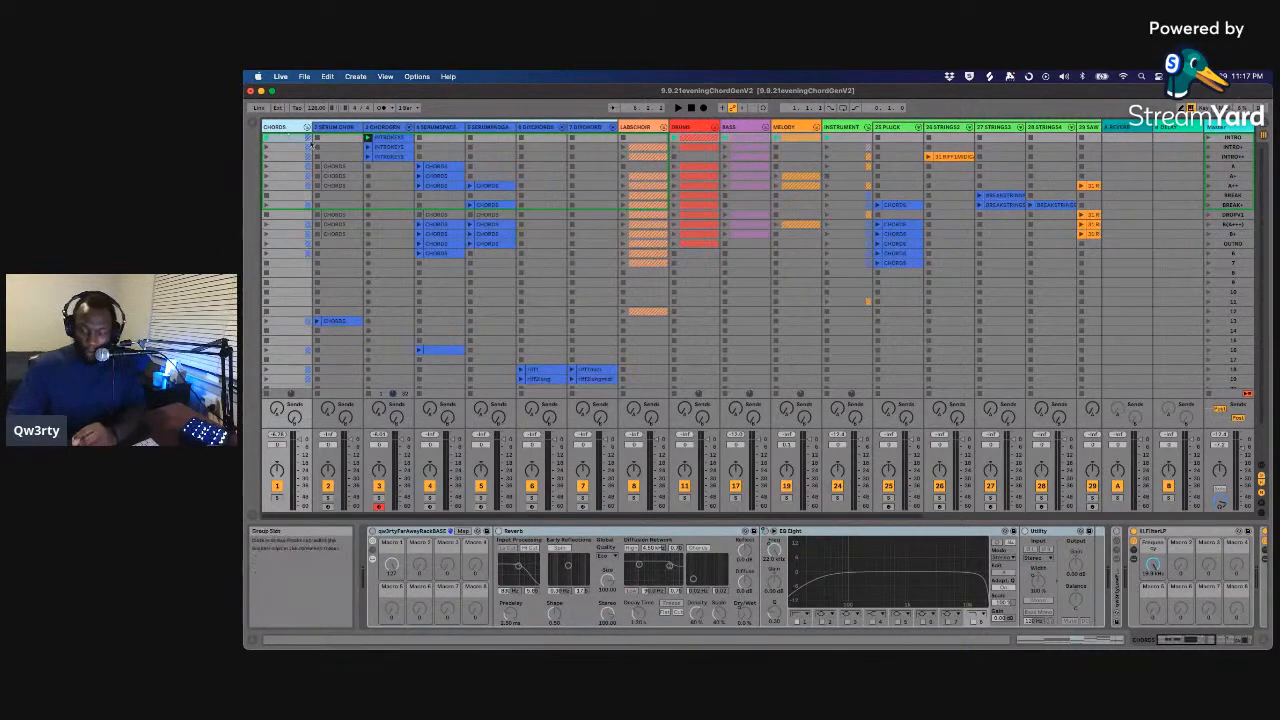
left_click(389, 130)
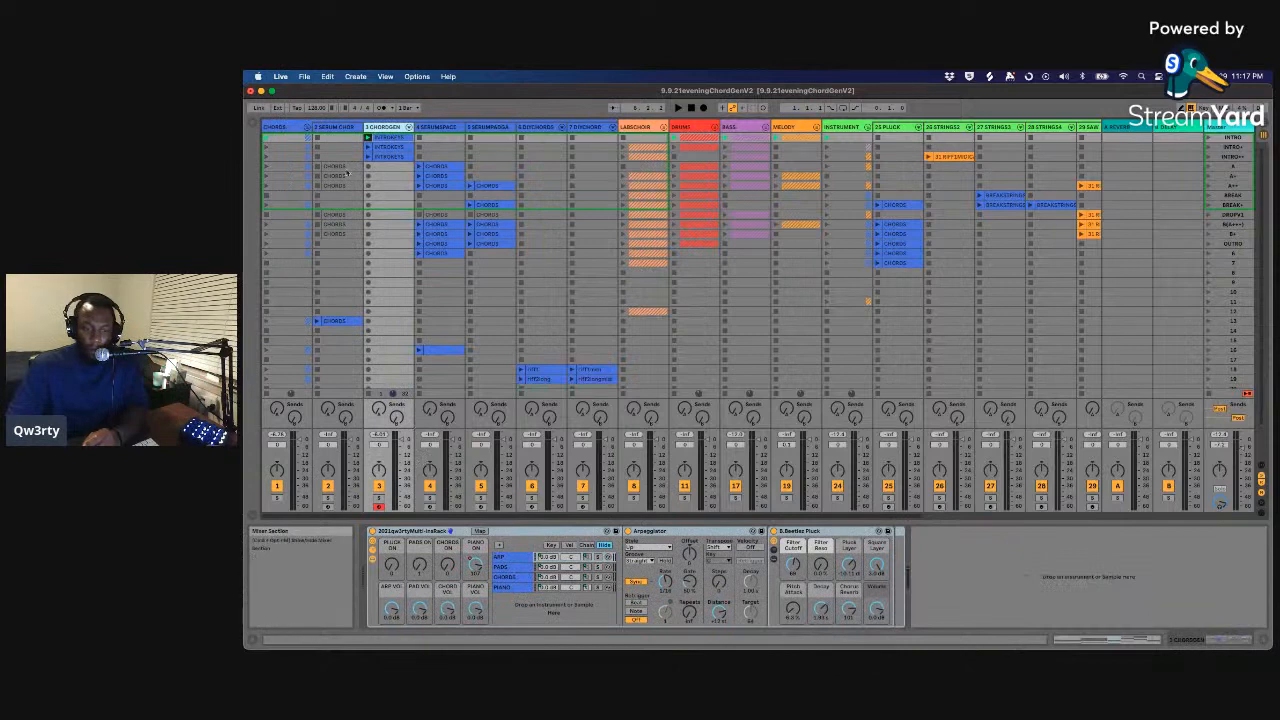
- Play the intro while sweeping Macro 1 of the CHORDS group's qw3rtyFarAwayRackBASE rack to audition the filtering and reverb effect
left_click(285, 128)
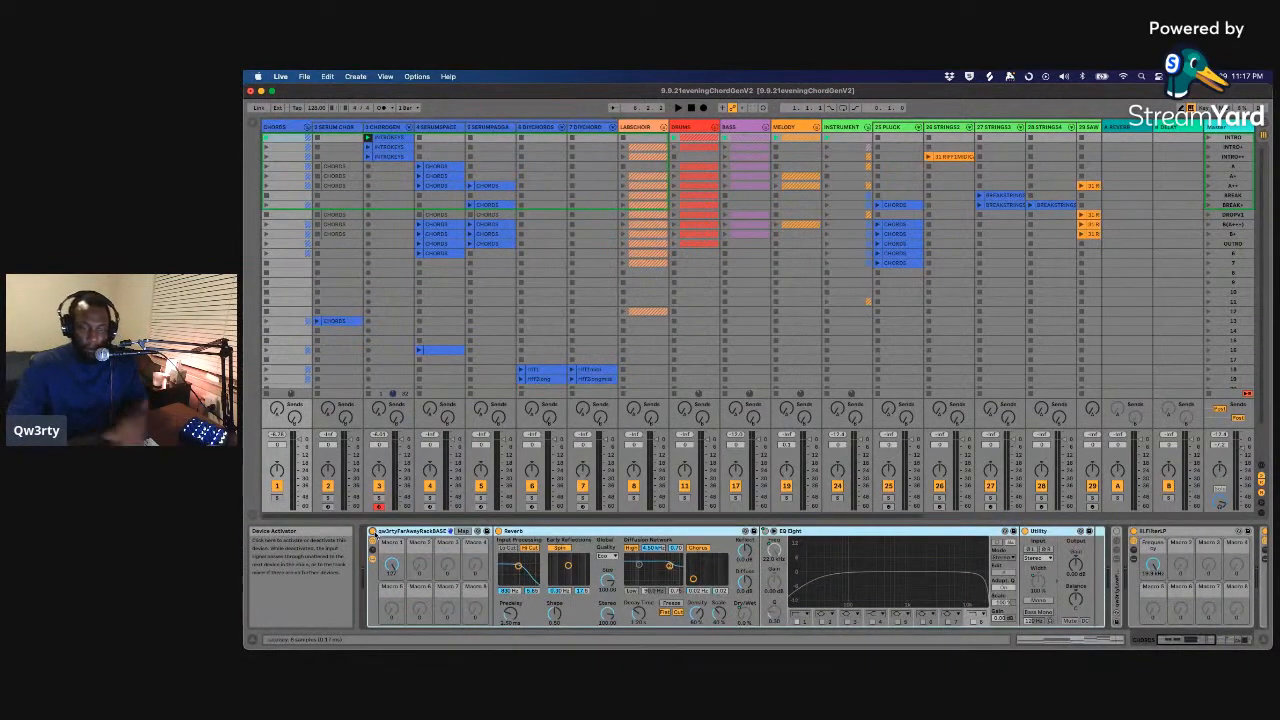
key("space")
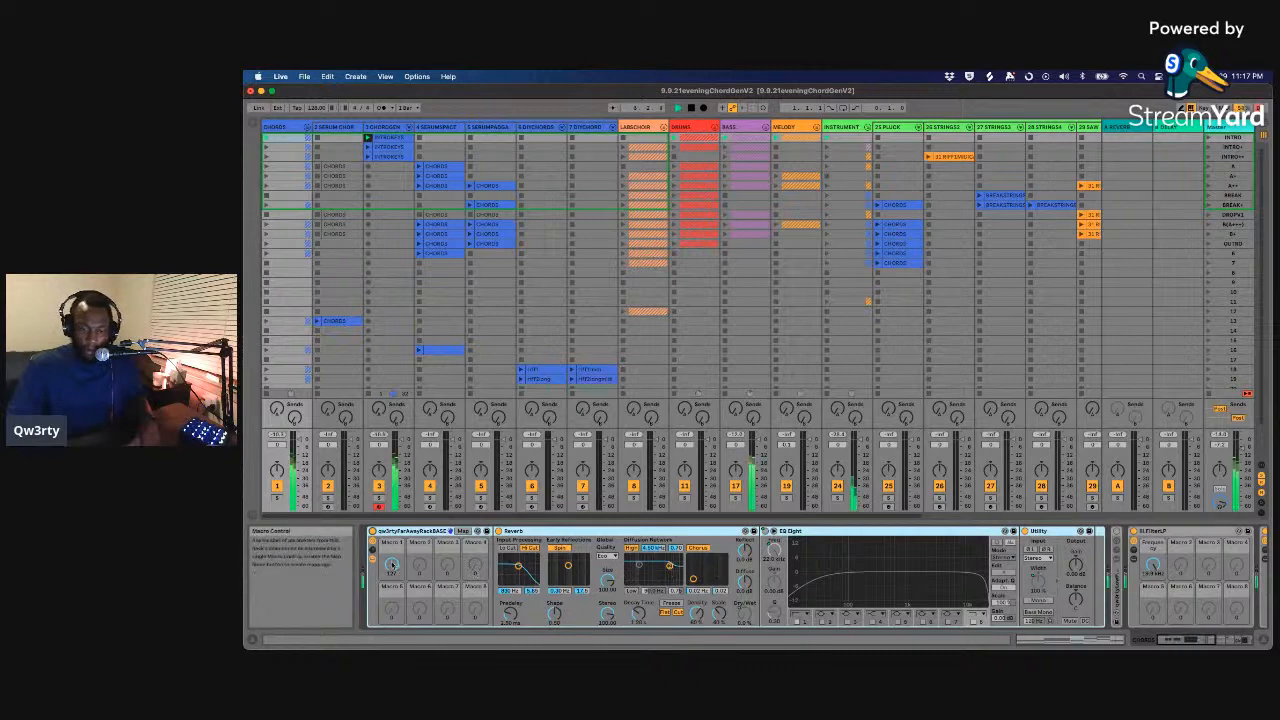
left_click_drag(393, 566, 393, 567)
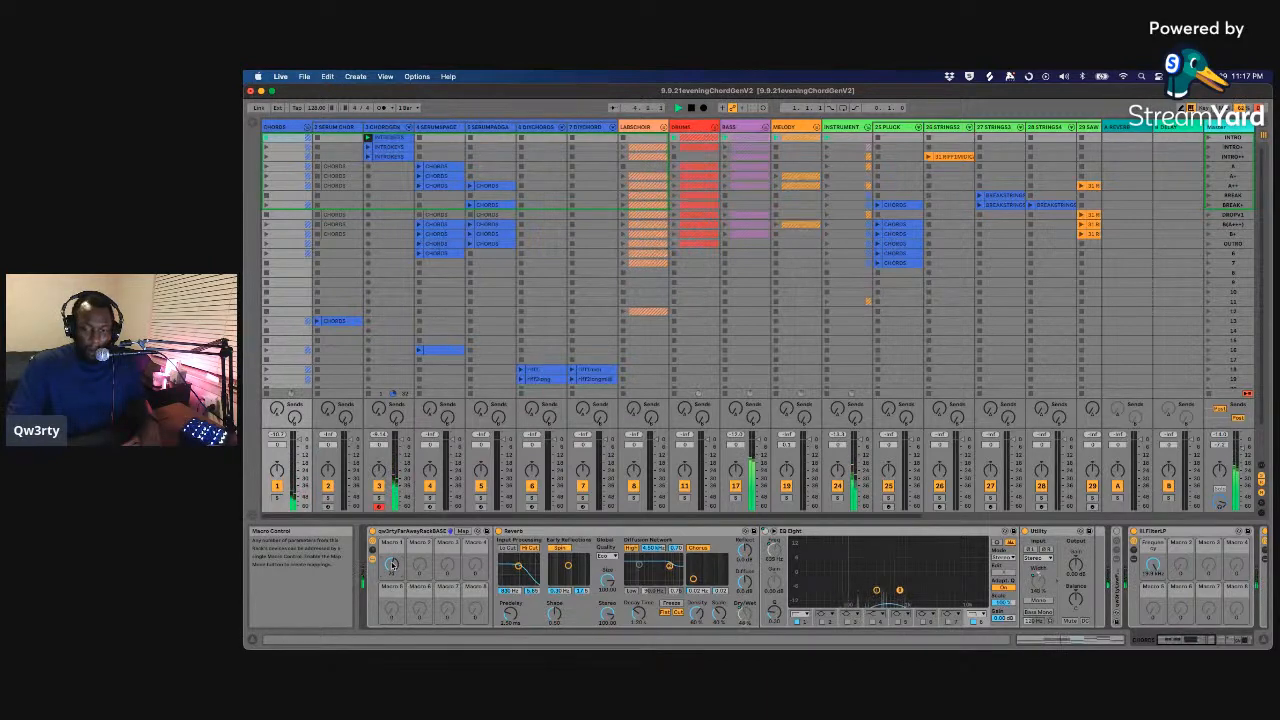
left_click_drag(393, 567, 393, 566)
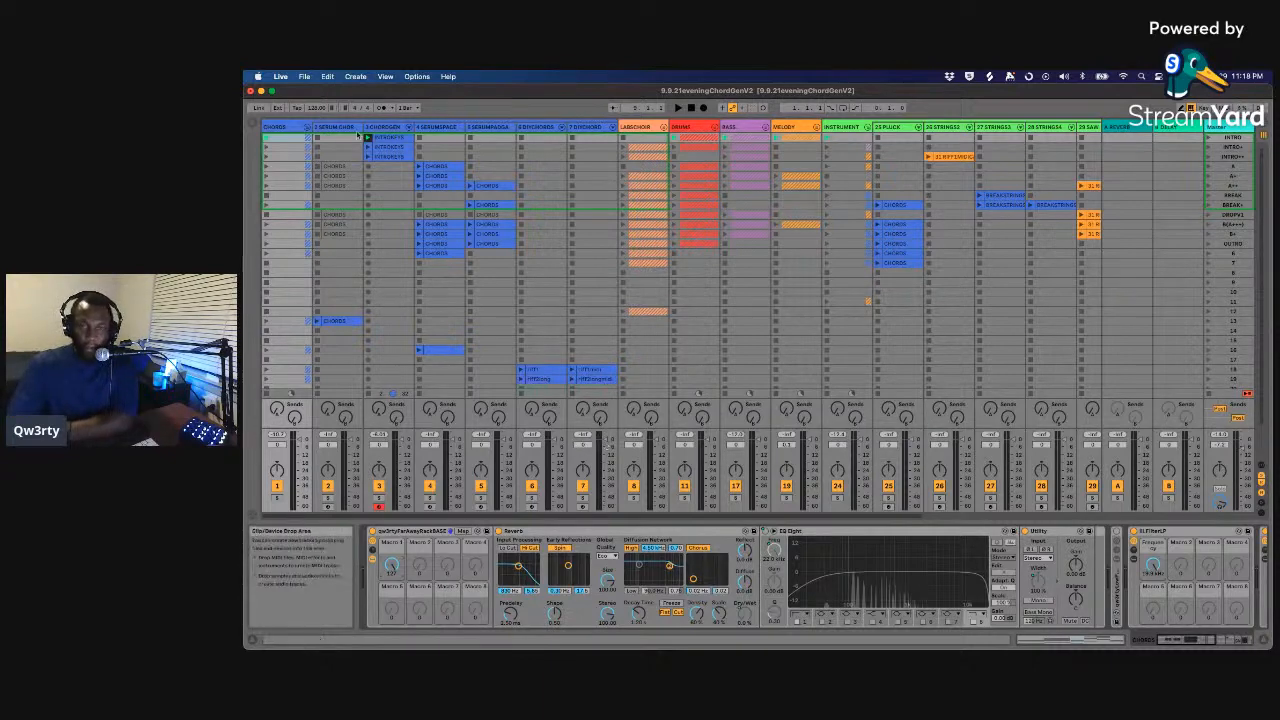
left_click(283, 127)
scroll(285, 128, "right", 1)
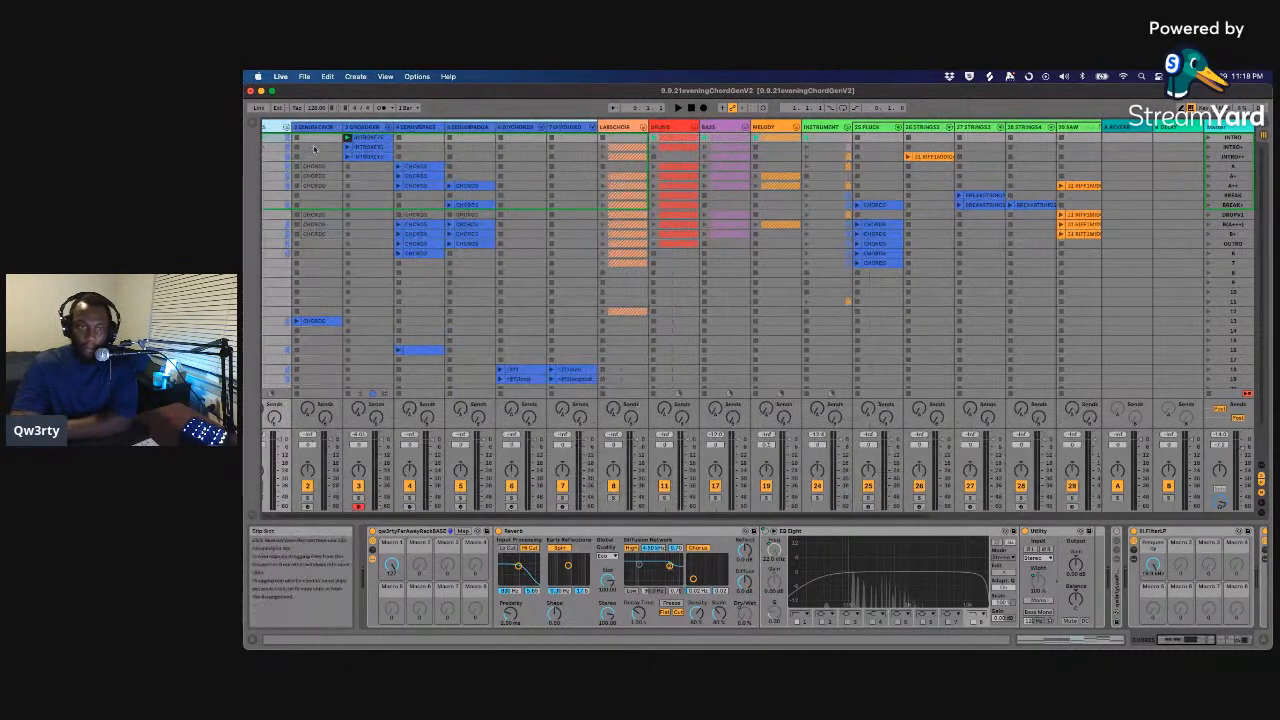
scroll(323, 150, "left", 1)
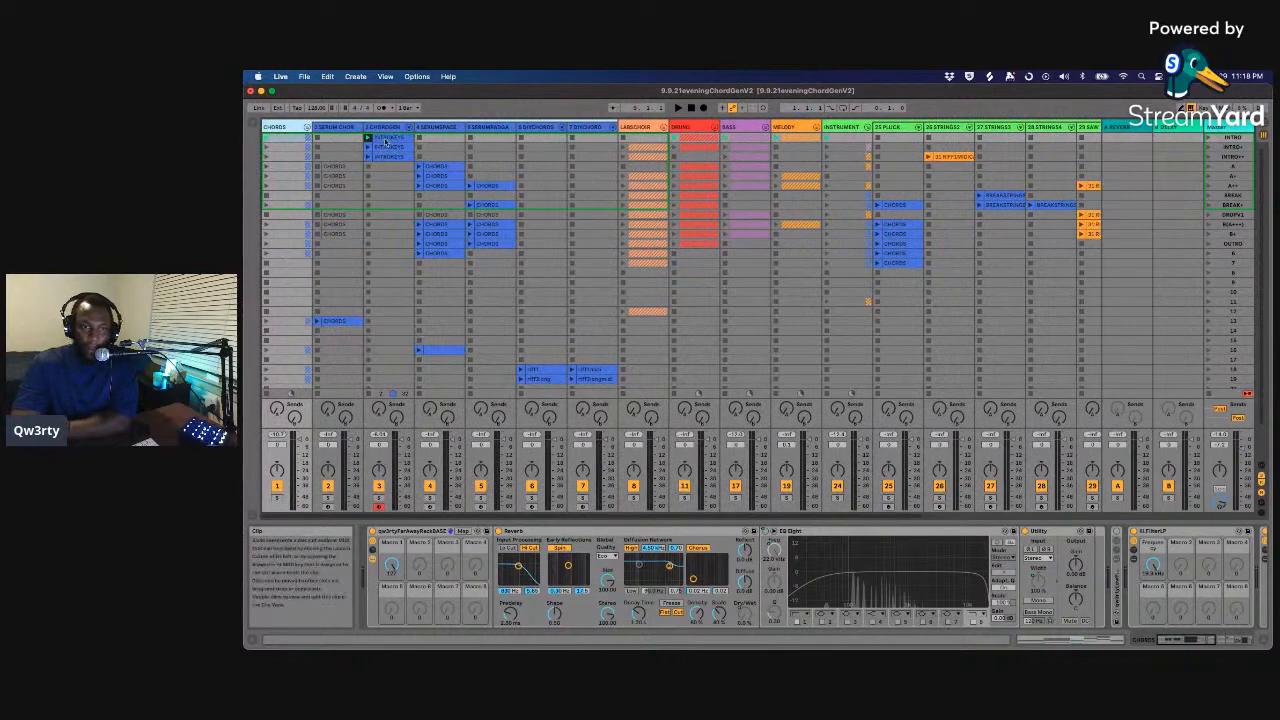
scroll(385, 142, "right", 2)
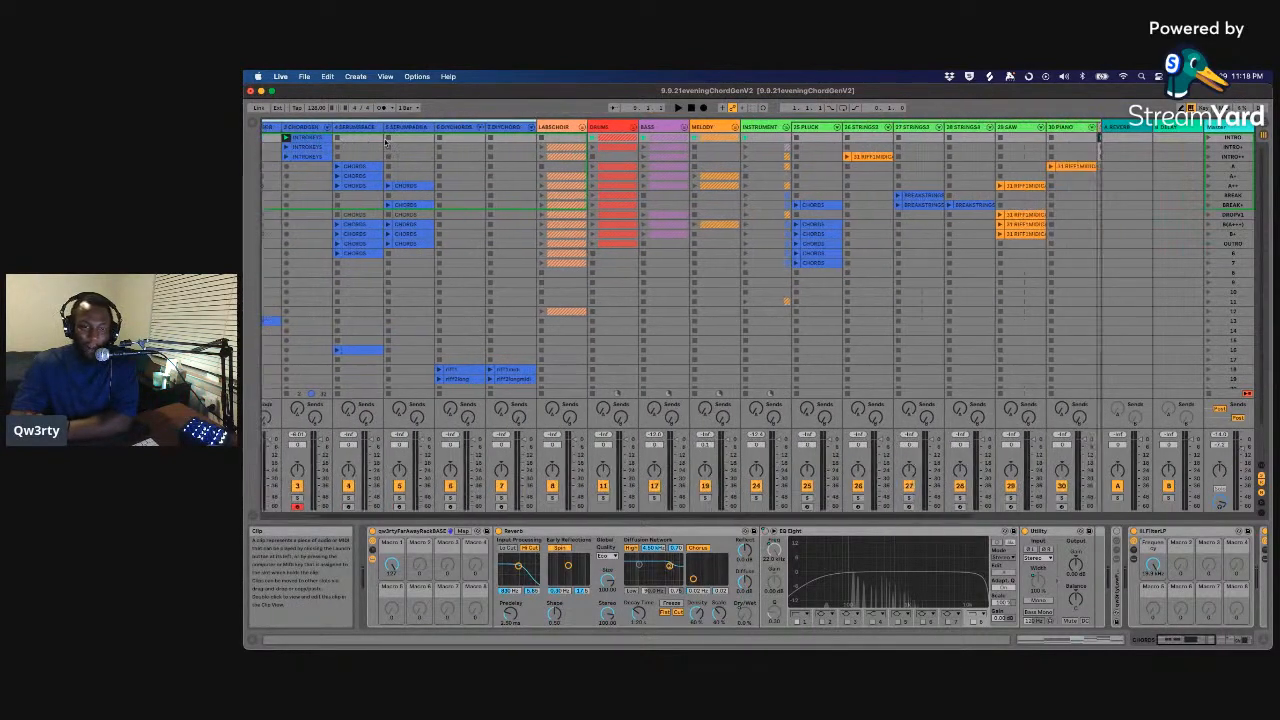
scroll(385, 142, "left", 2)
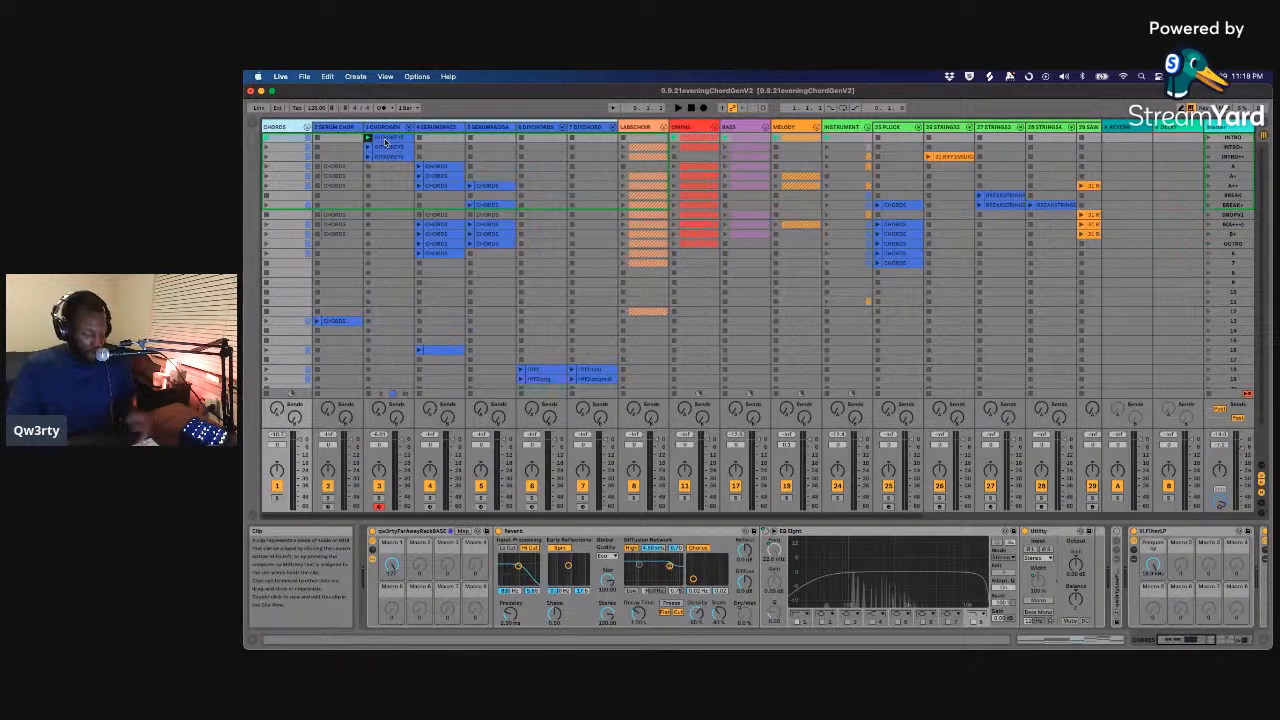
- Review the controller assignments in the MIDI mapping browser, then exit MIDI mapping and hide the browser
key("super+m")
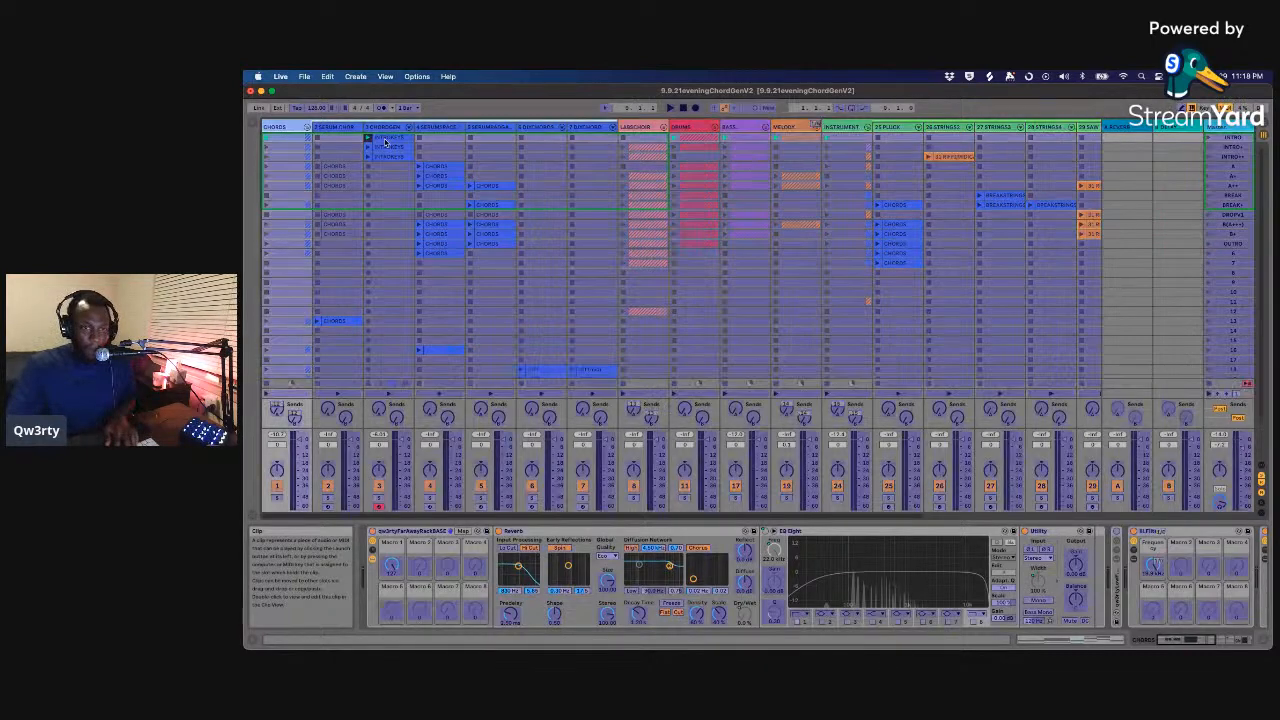
left_click(255, 124)
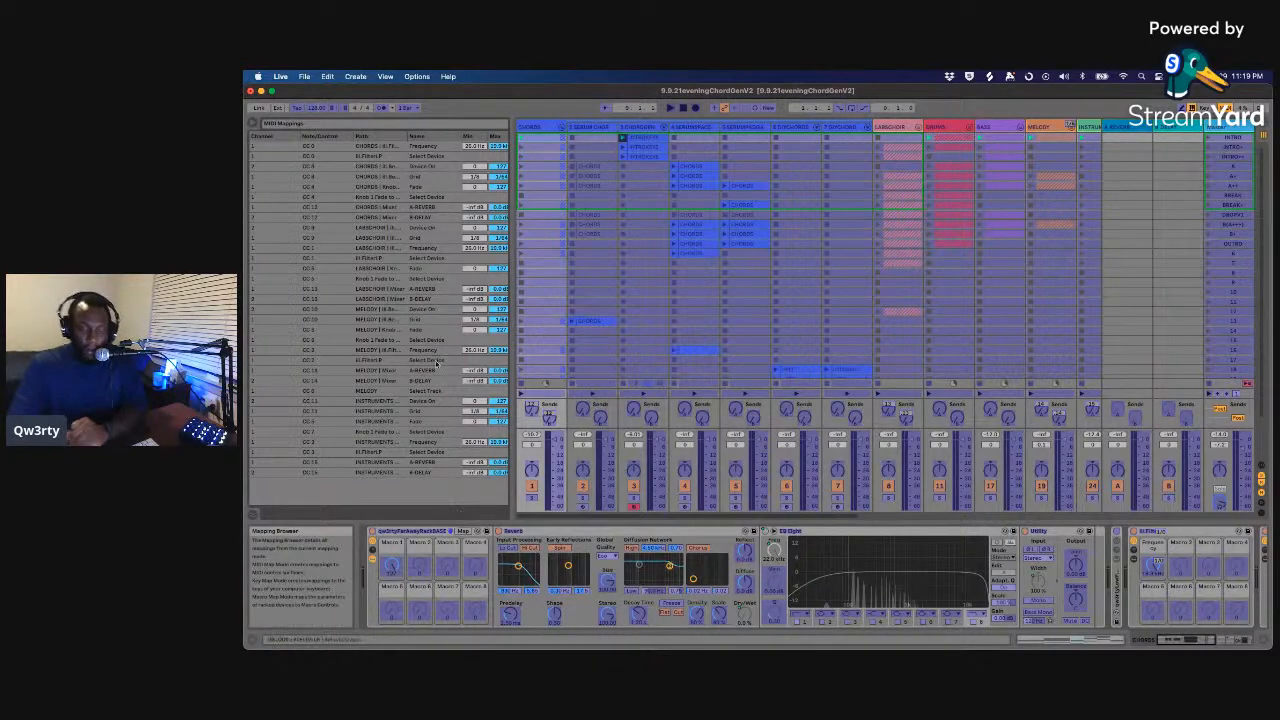
key("Tab")
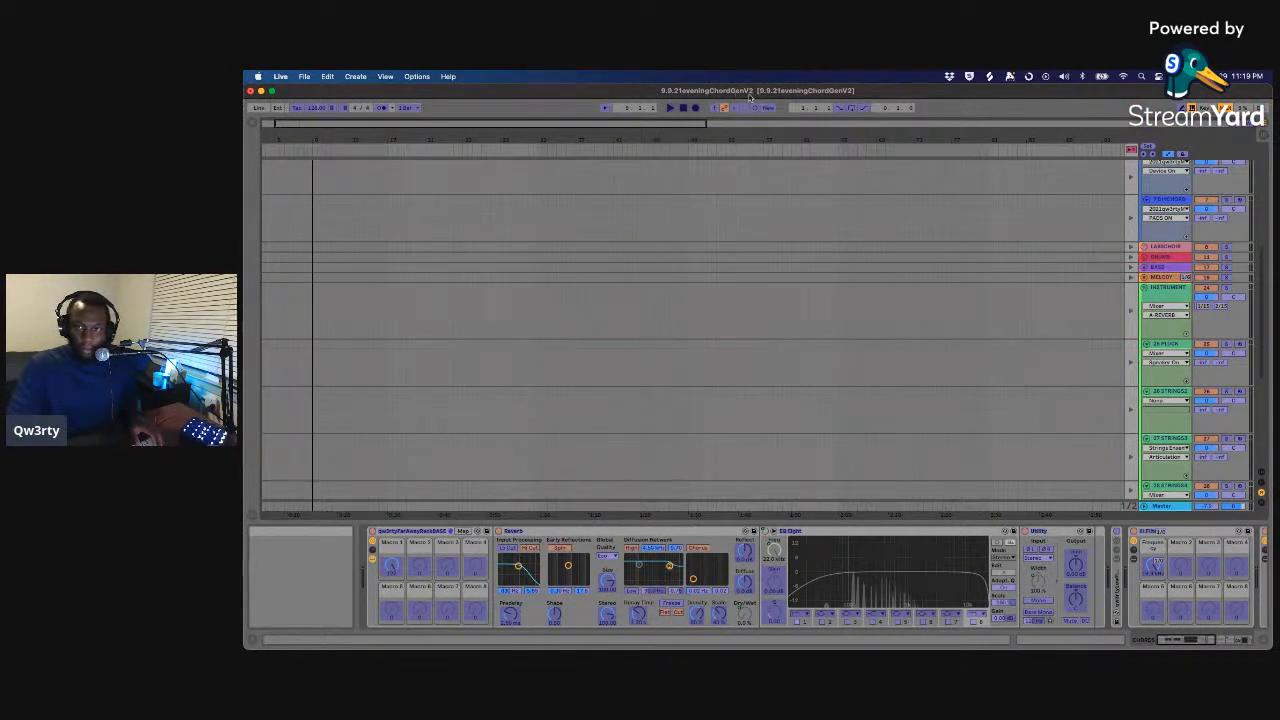
key("Tab")
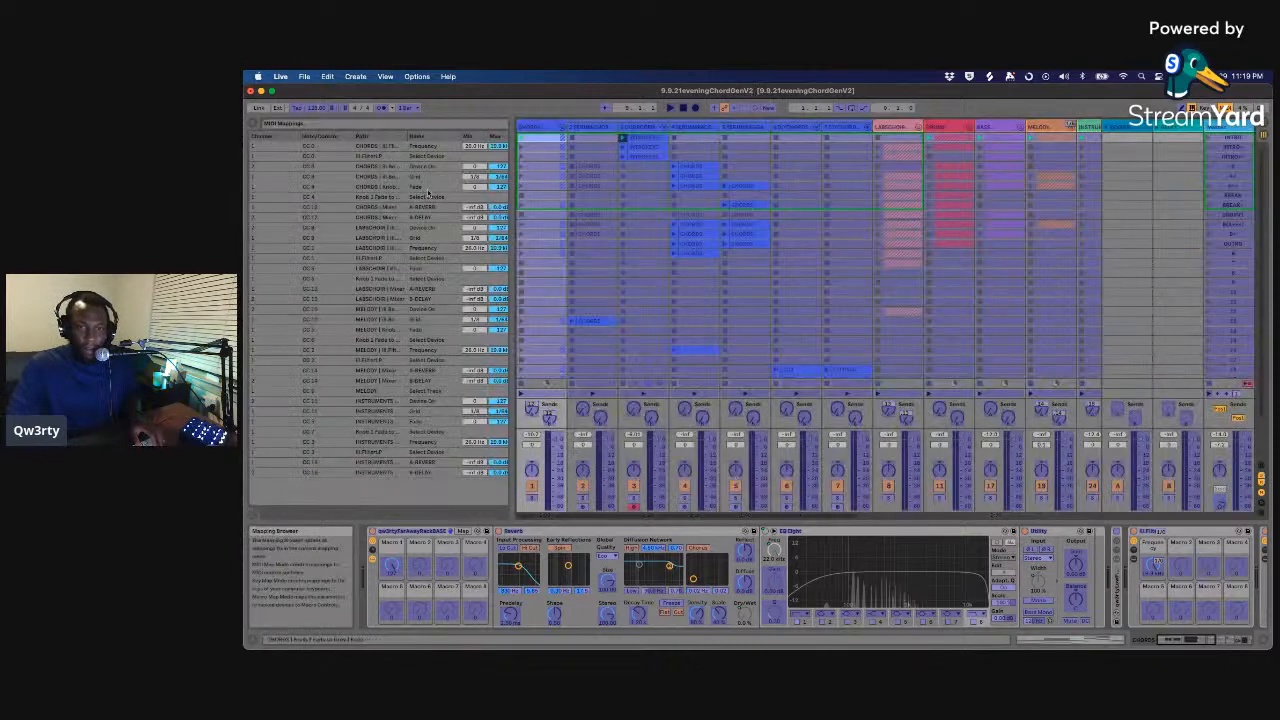
key("super+m")
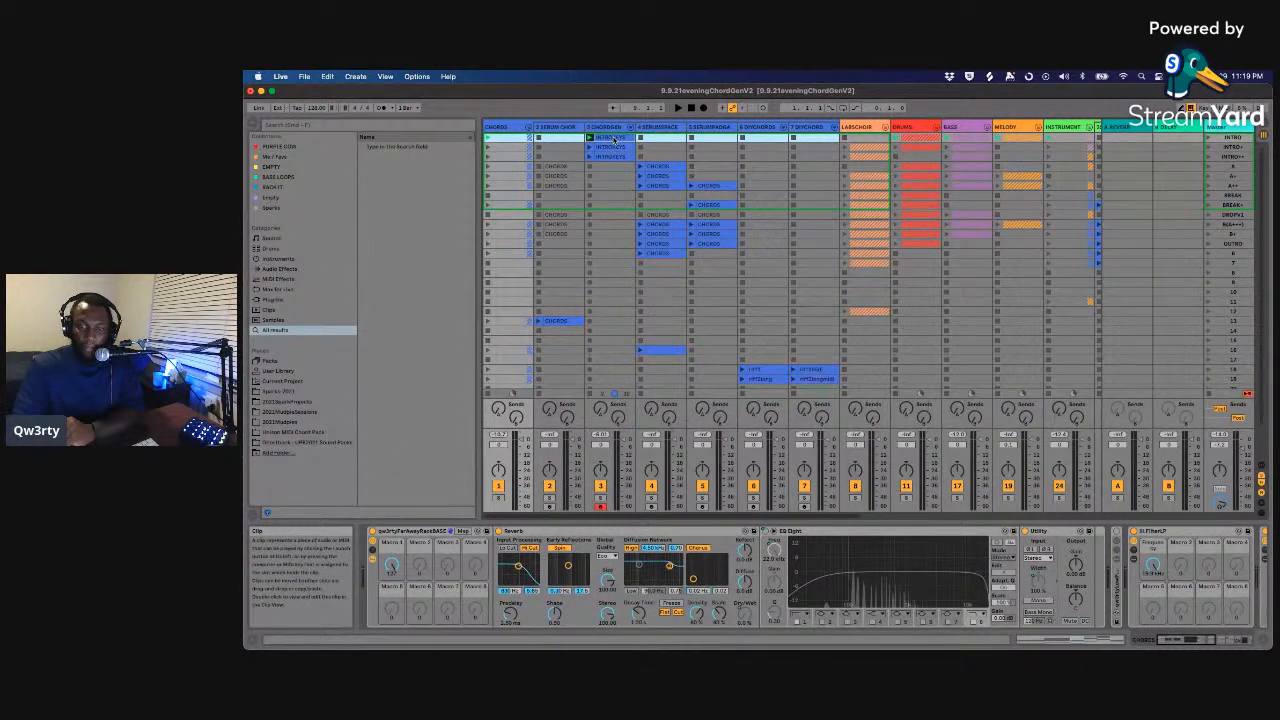
scroll(614, 140, "right", 3)
scroll(614, 140, "left", 3)
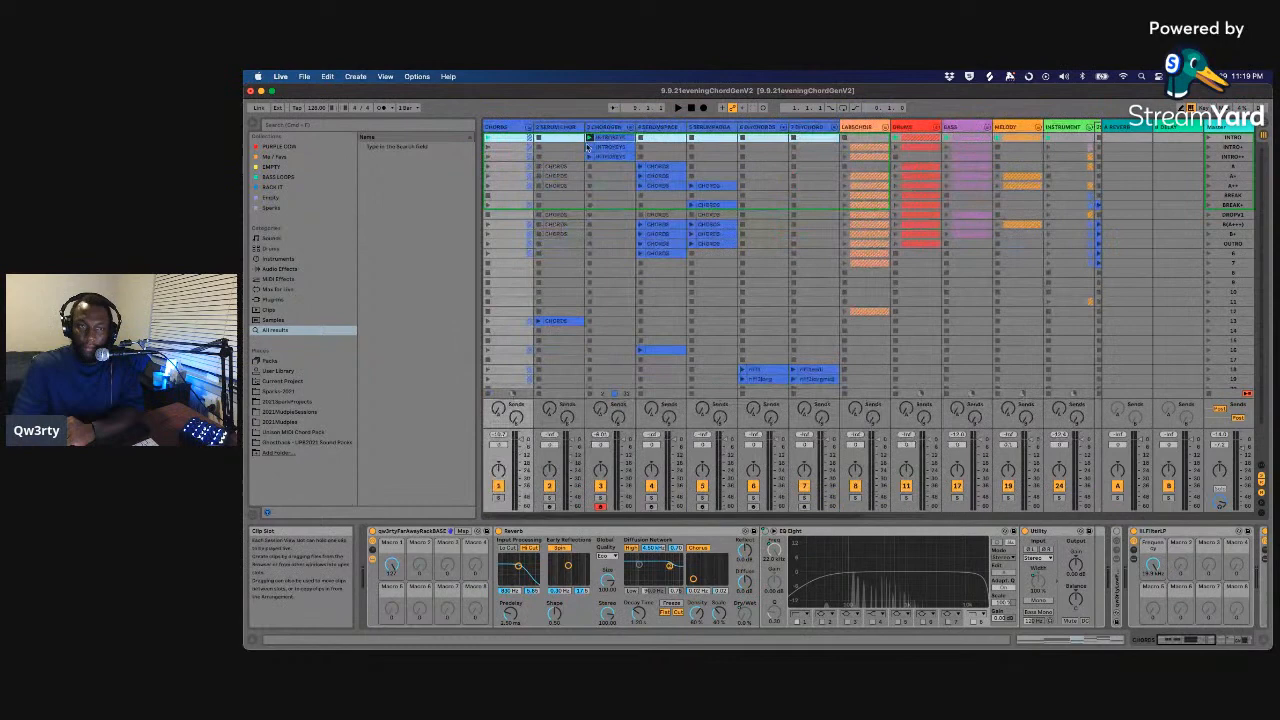
left_click(253, 125)
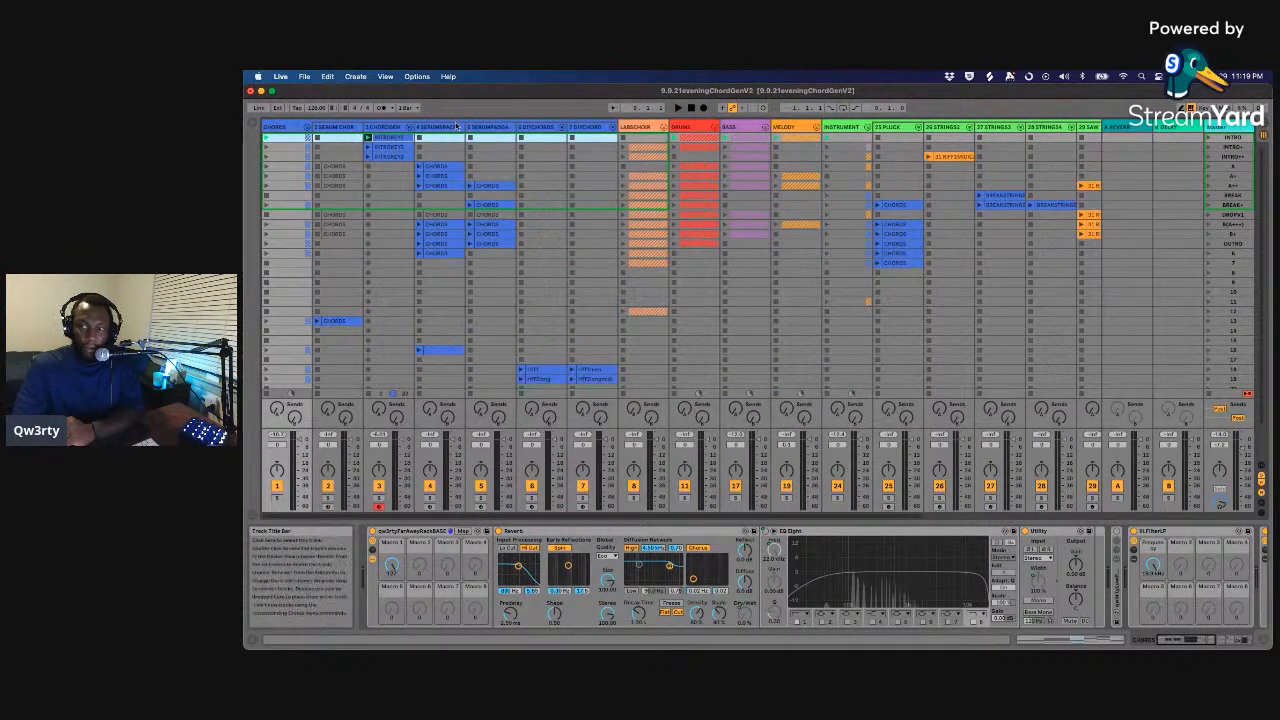
- Play back the INTRO scene and disarm the CHORDGEN track for recording
scroll(457, 125, "right", 1)
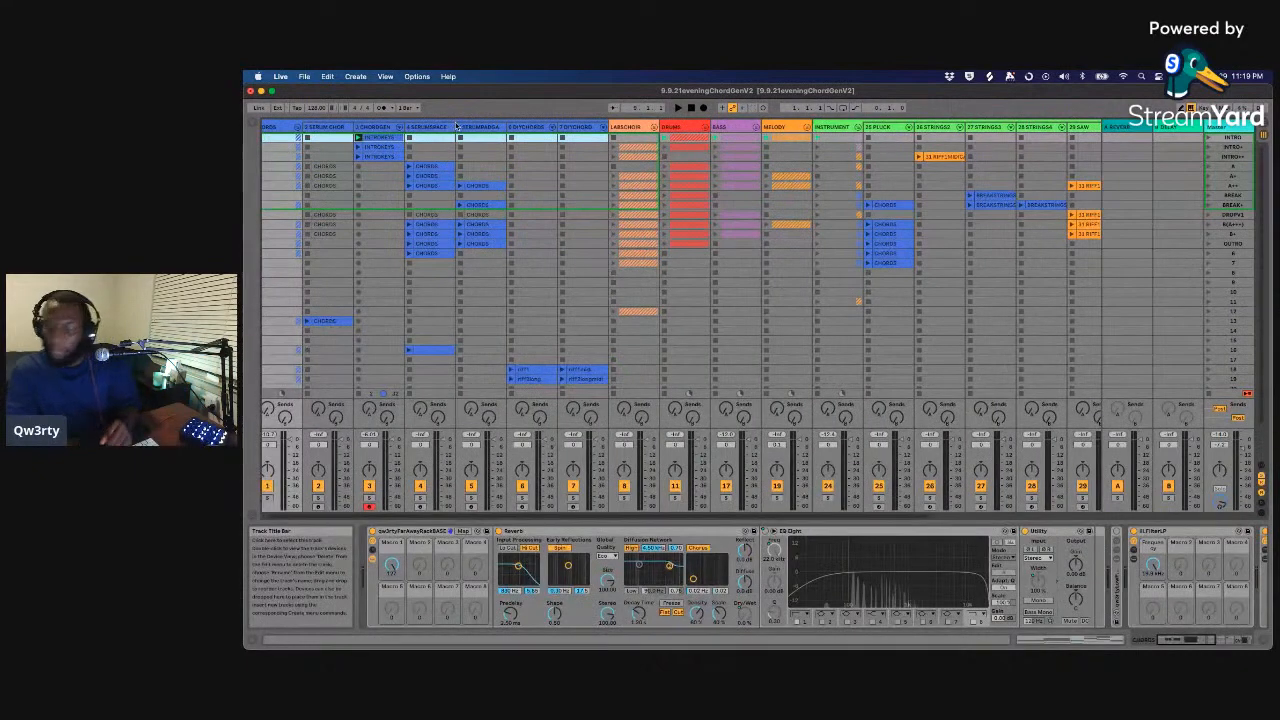
scroll(457, 125, "down", 1)
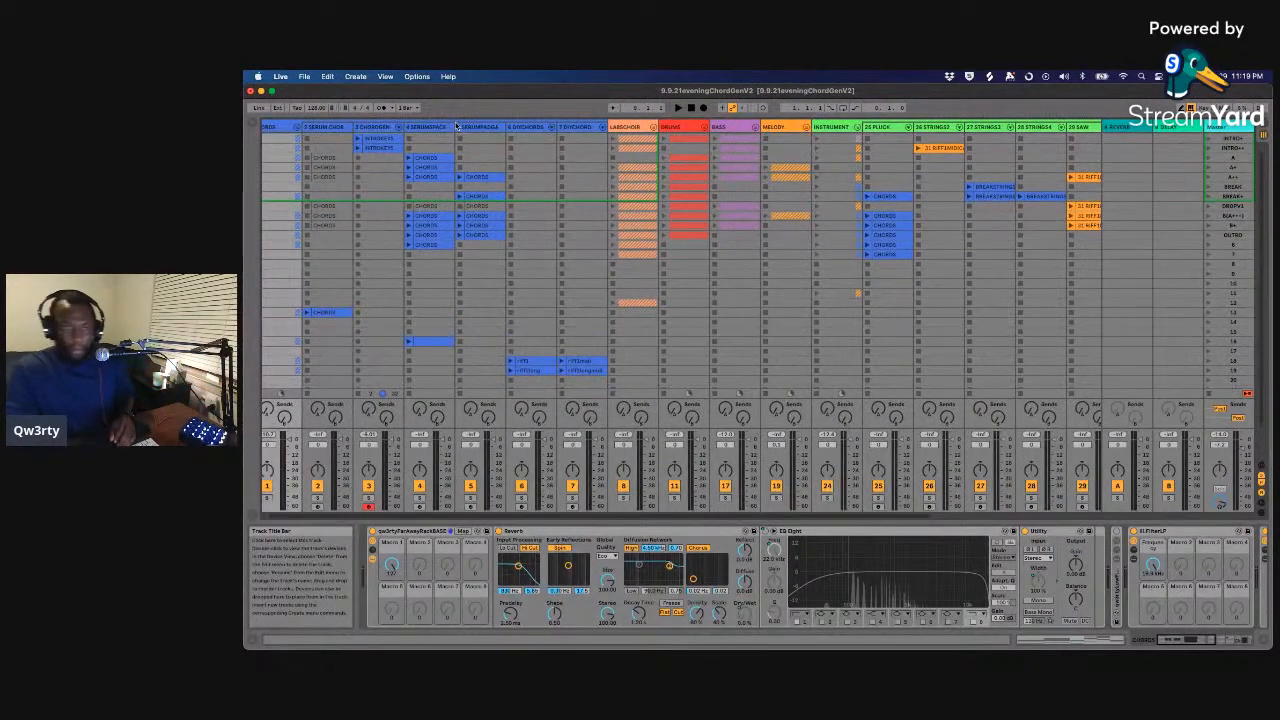
scroll(421, 180, "left", 1)
scroll(421, 180, "up", 1)
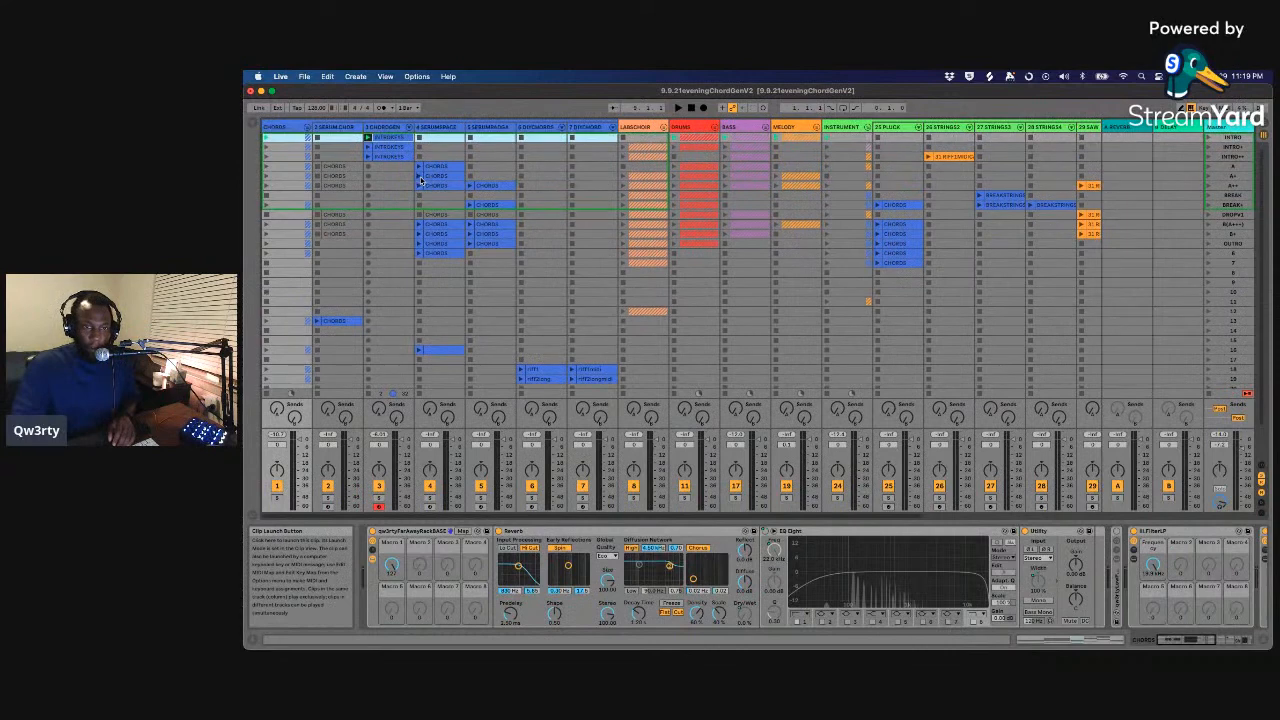
key("space")
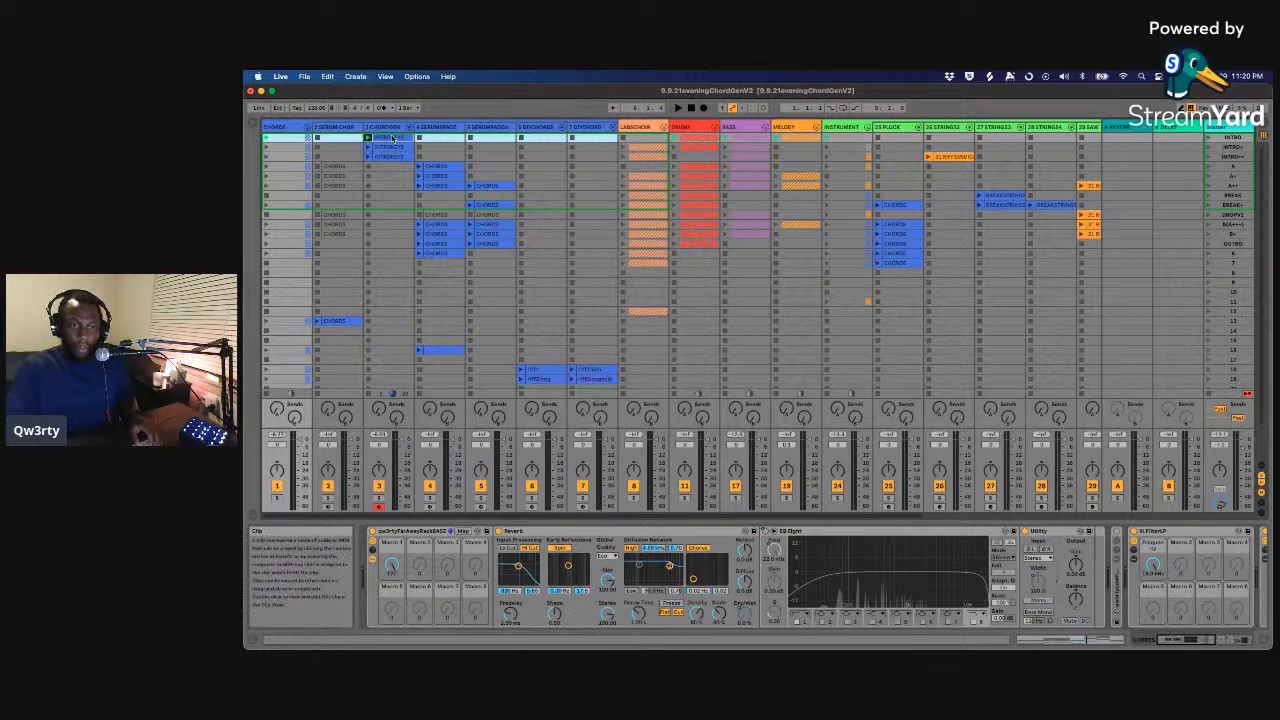
left_click(379, 507)
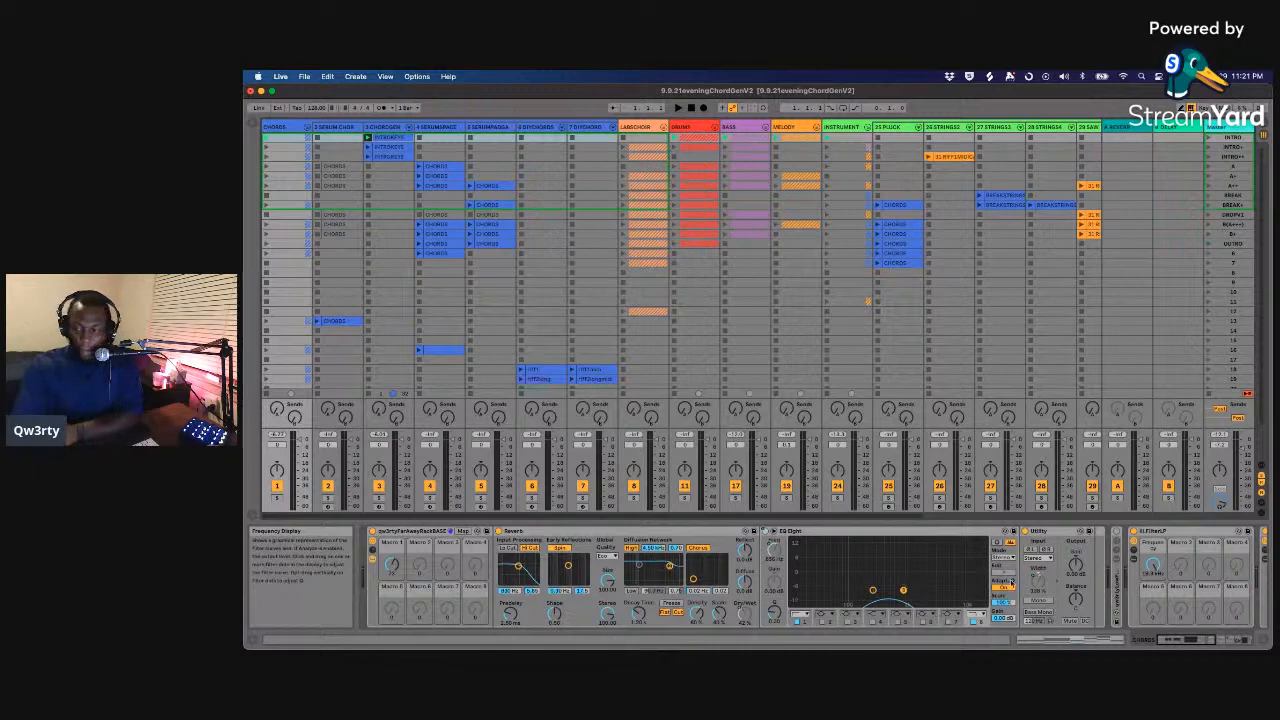
- Look along the CHORDS group's device chain and show the CHORDGEN track's devices through its first intro clip
scroll(1012, 580, "right", 10)
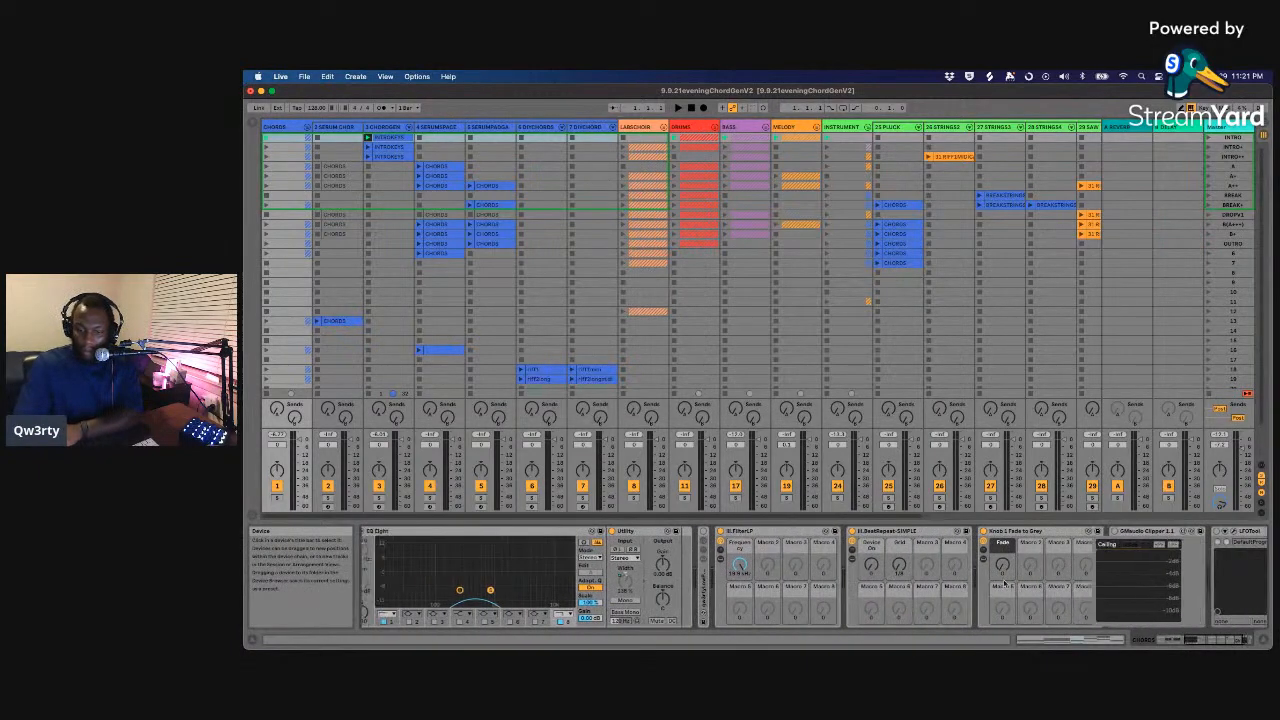
scroll(1004, 583, "left", 8)
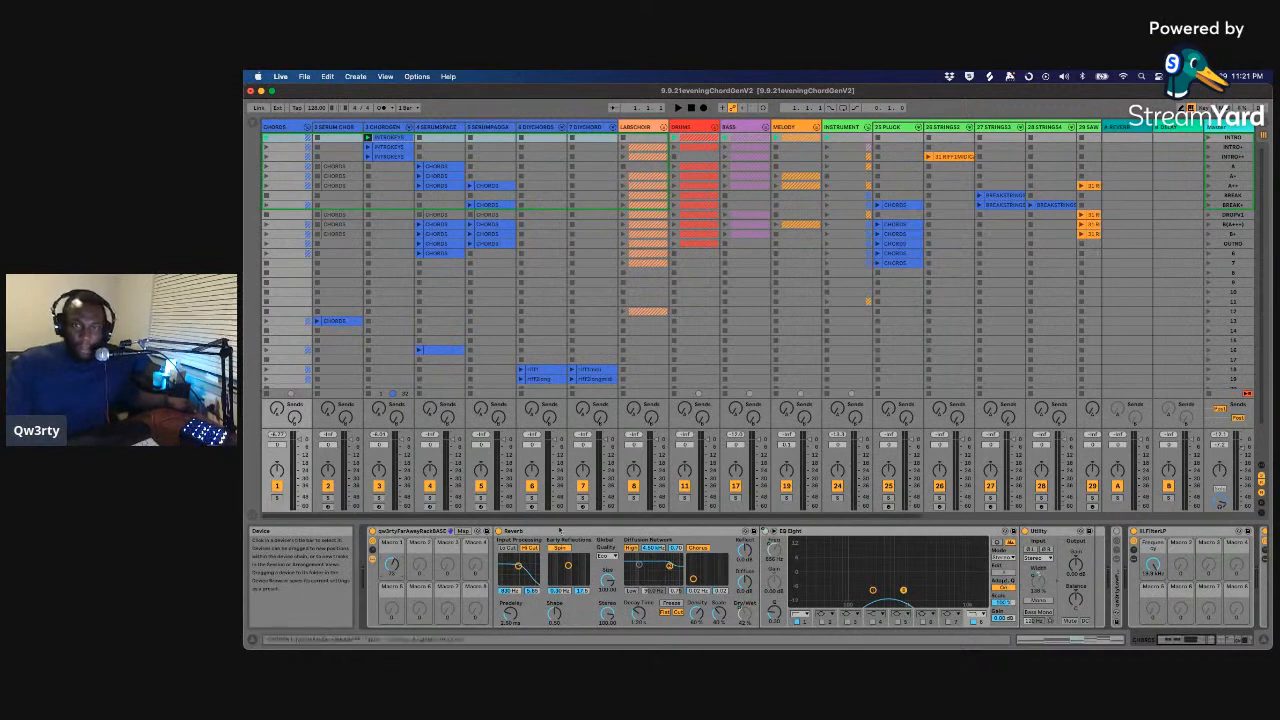
left_click(392, 138)
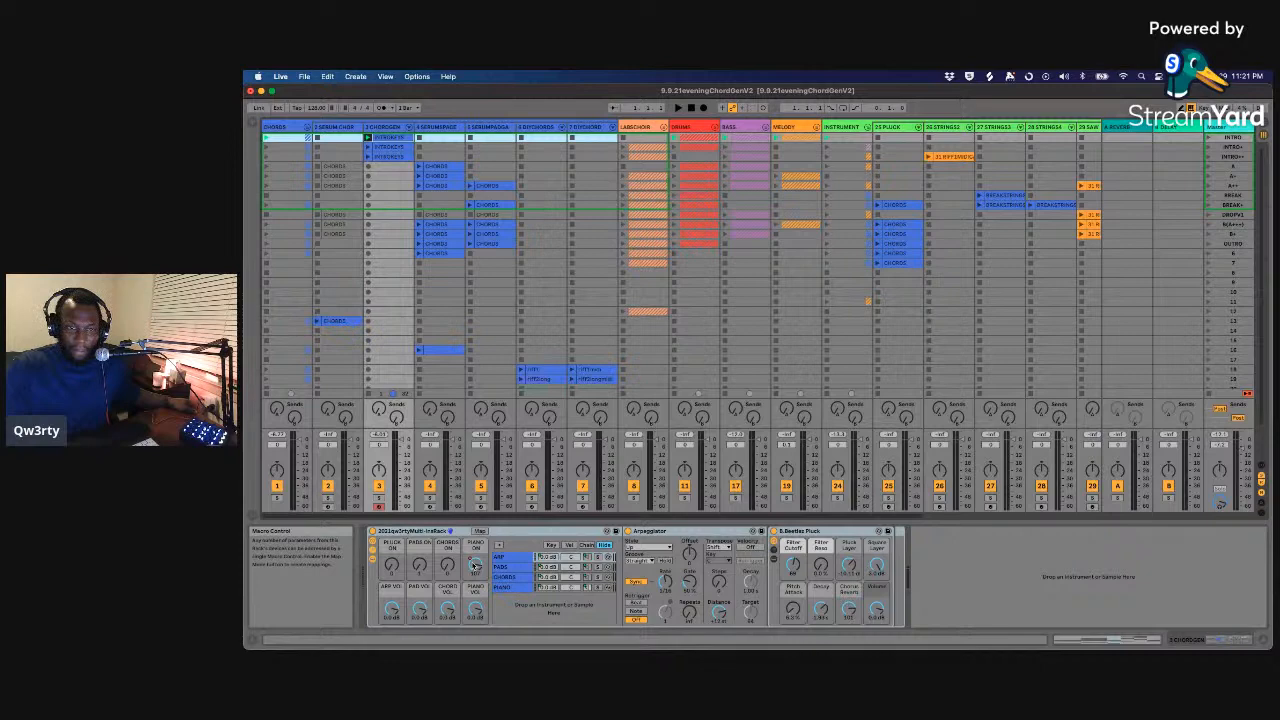
- Rename the CHORDGEN track as 3 INTRO KEYS
left_click(387, 127)
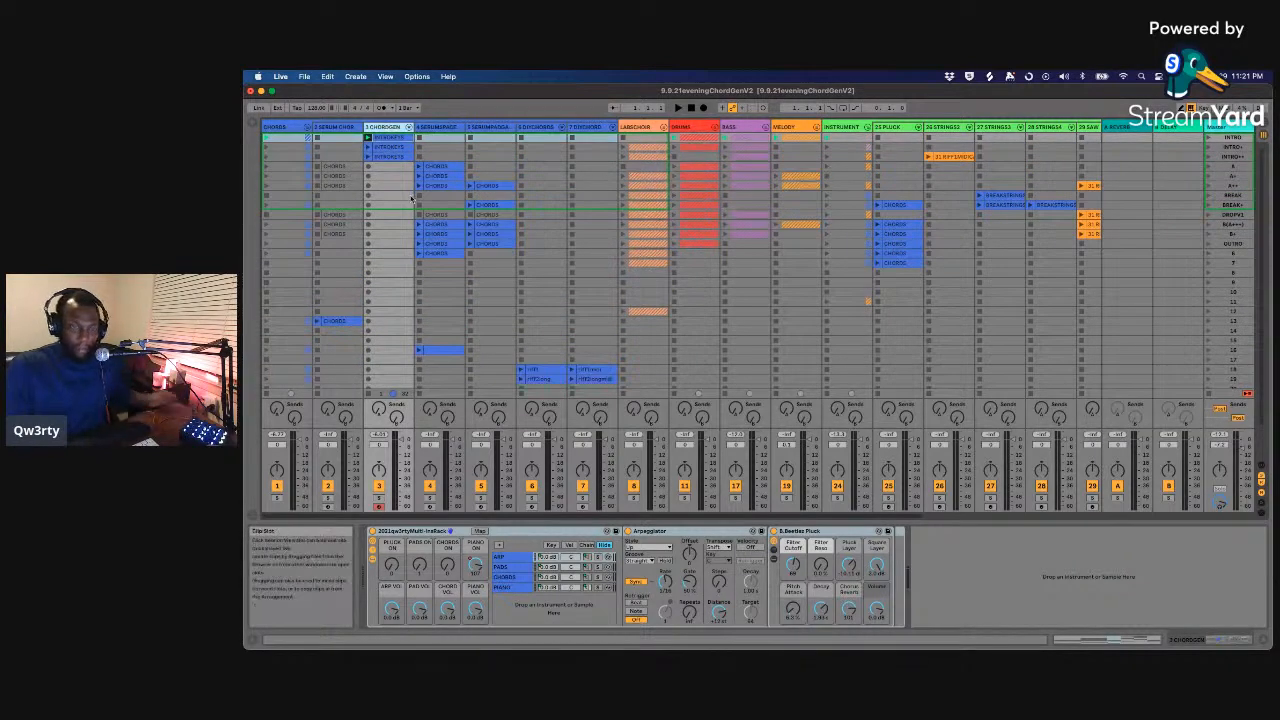
key("super+r")
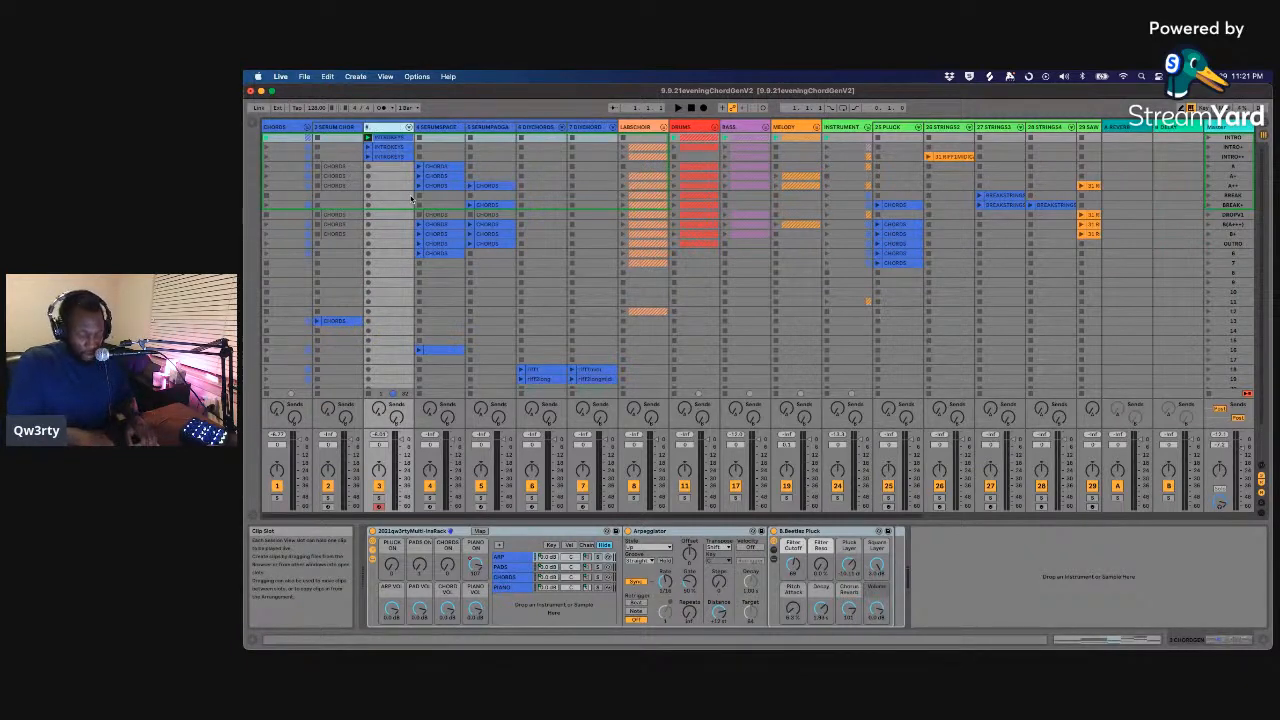
type("INTRO KEY")
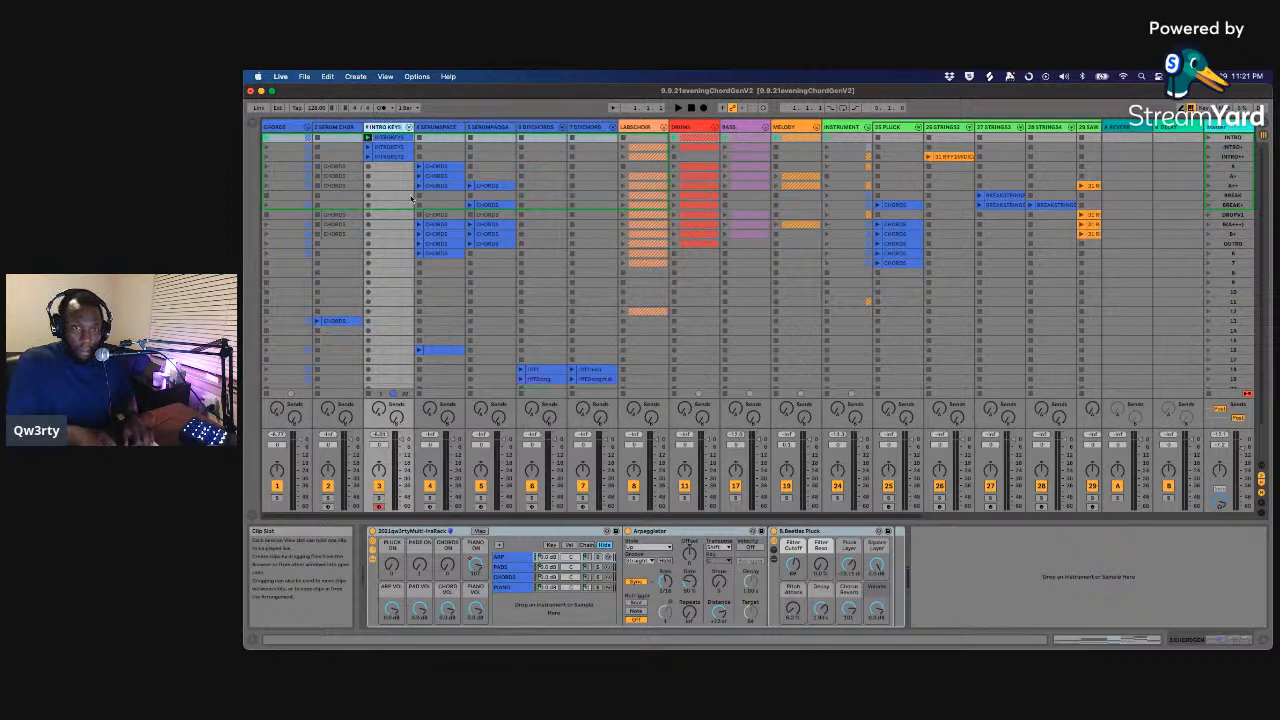
type("S")
key("Return")
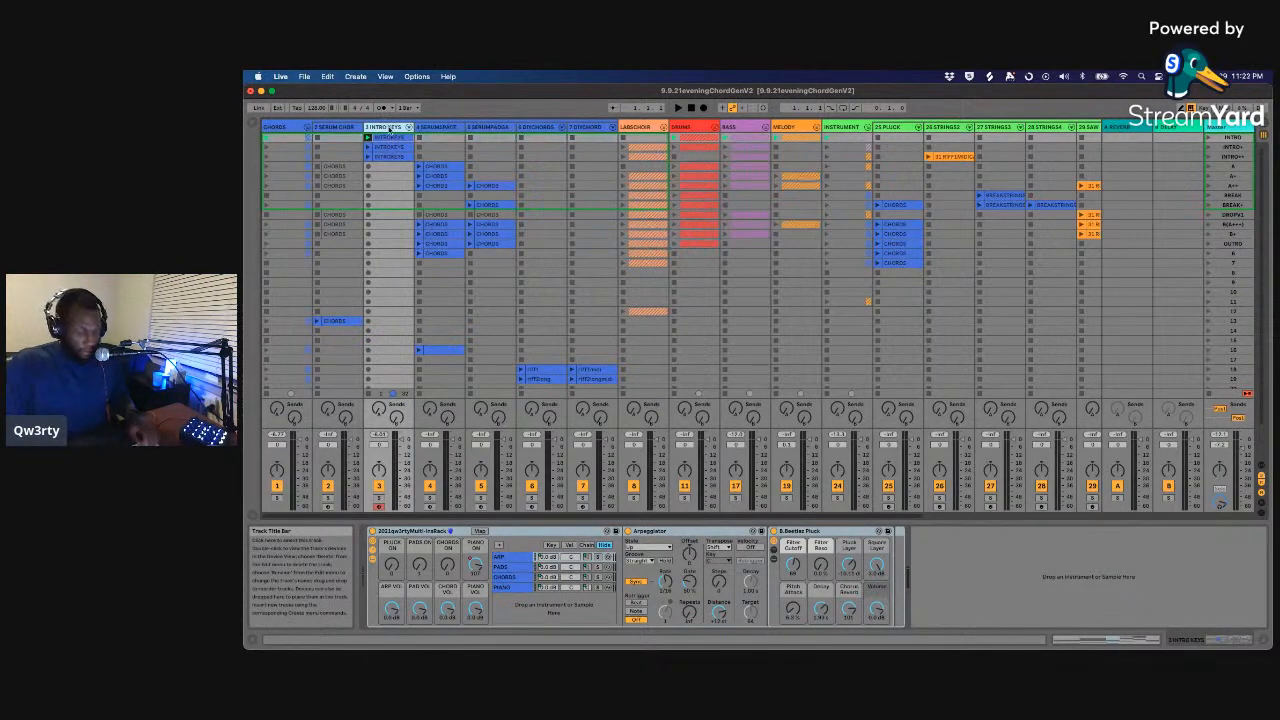
- Shorten the renamed intro track's name to 3 KEYS
key("super+r")
type("3 KEY")
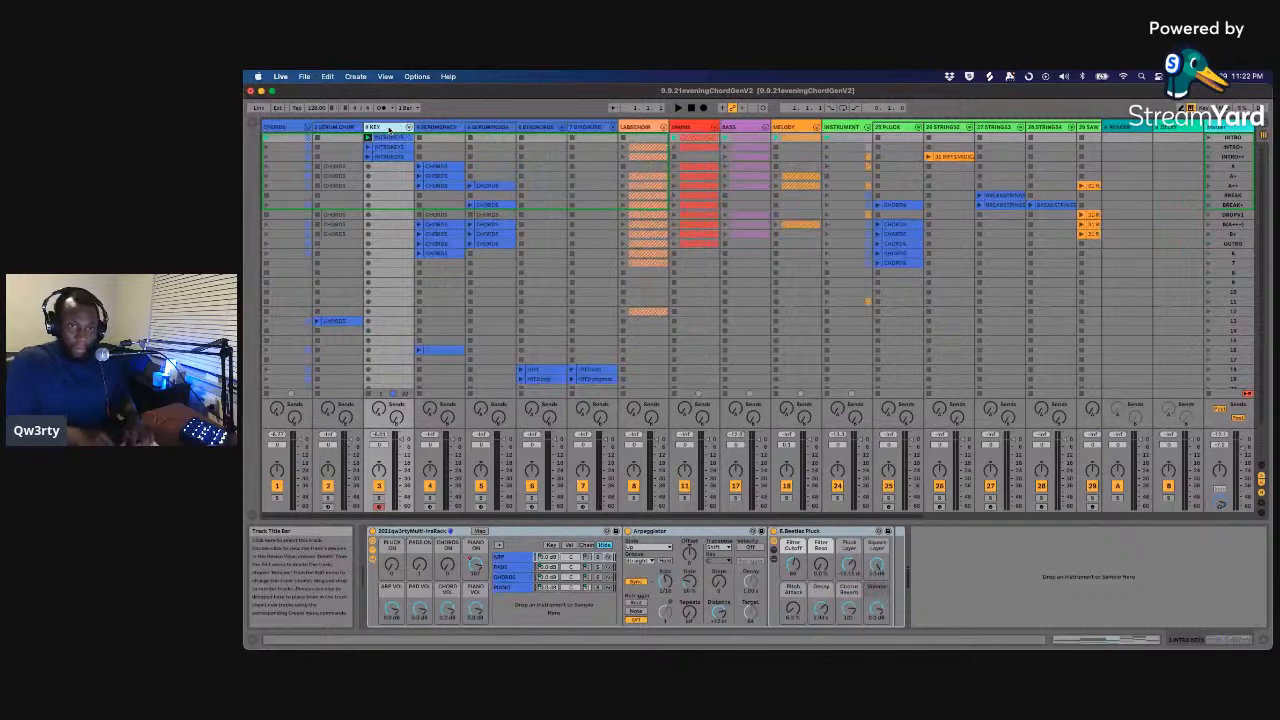
type("S")
key("Return")
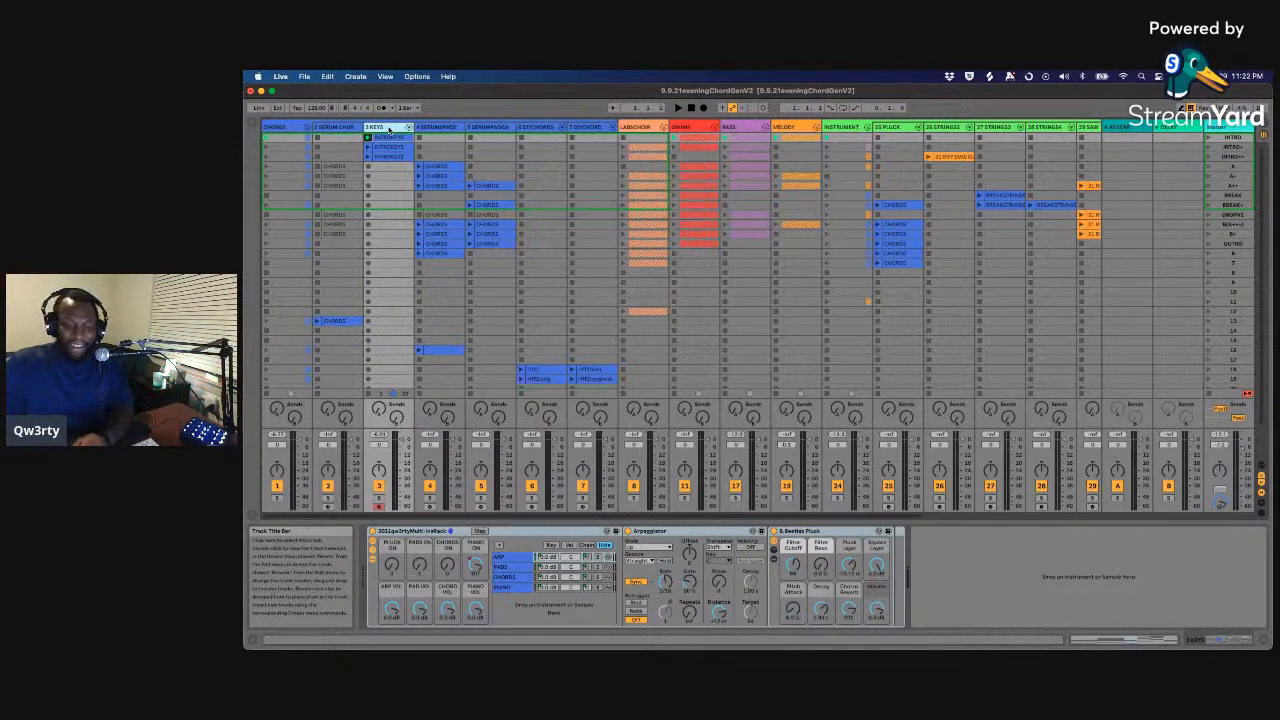
- Record the playing intro into the arrangement with rising Macro 1 automation on the CHORDS group, and stop playback
left_click(288, 129)
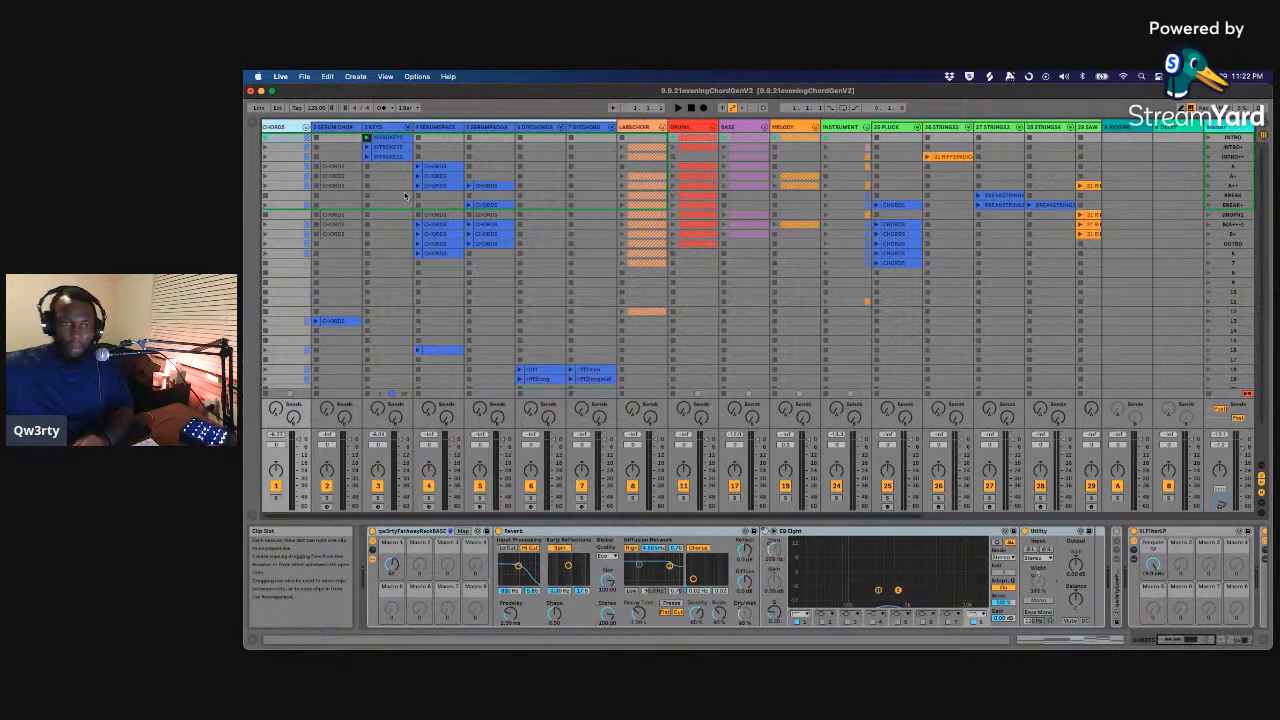
left_click(704, 109)
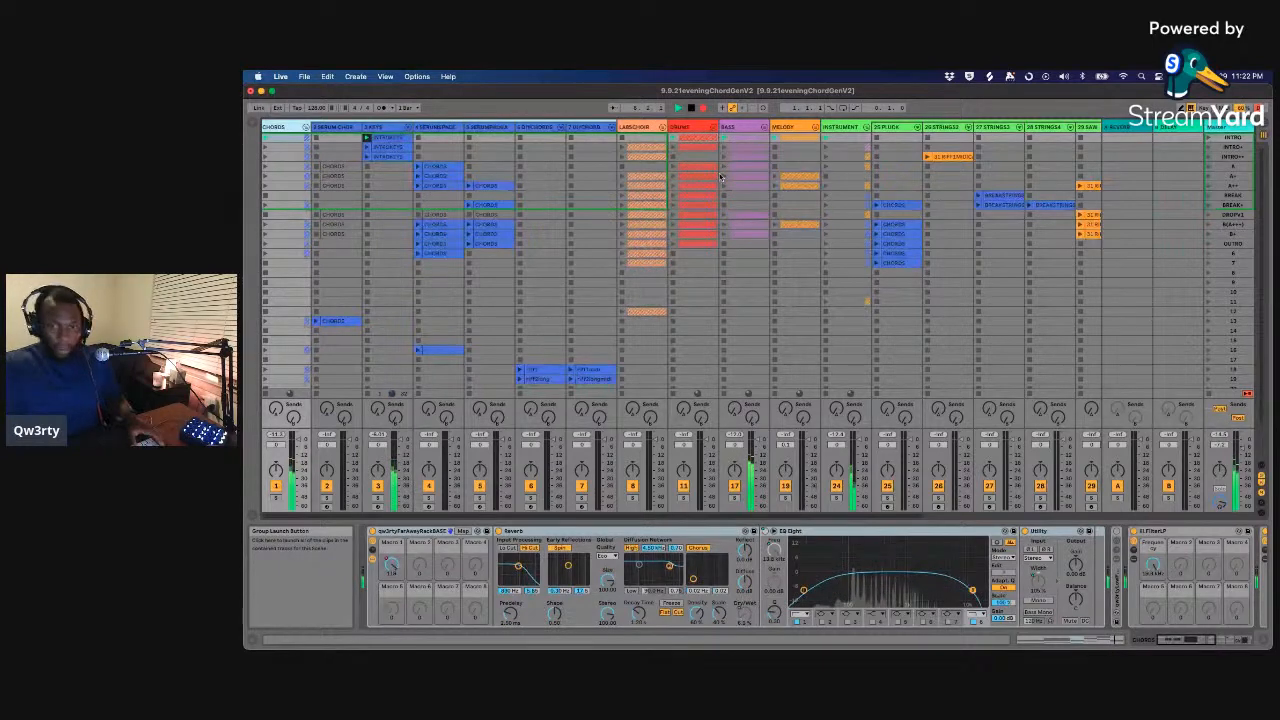
key("space")
- Switch to the Arrangement View and examine the recorded intro clips and the CHORDS group's Macro 1 automation
key("Tab")
scroll(893, 318, "up", 6)
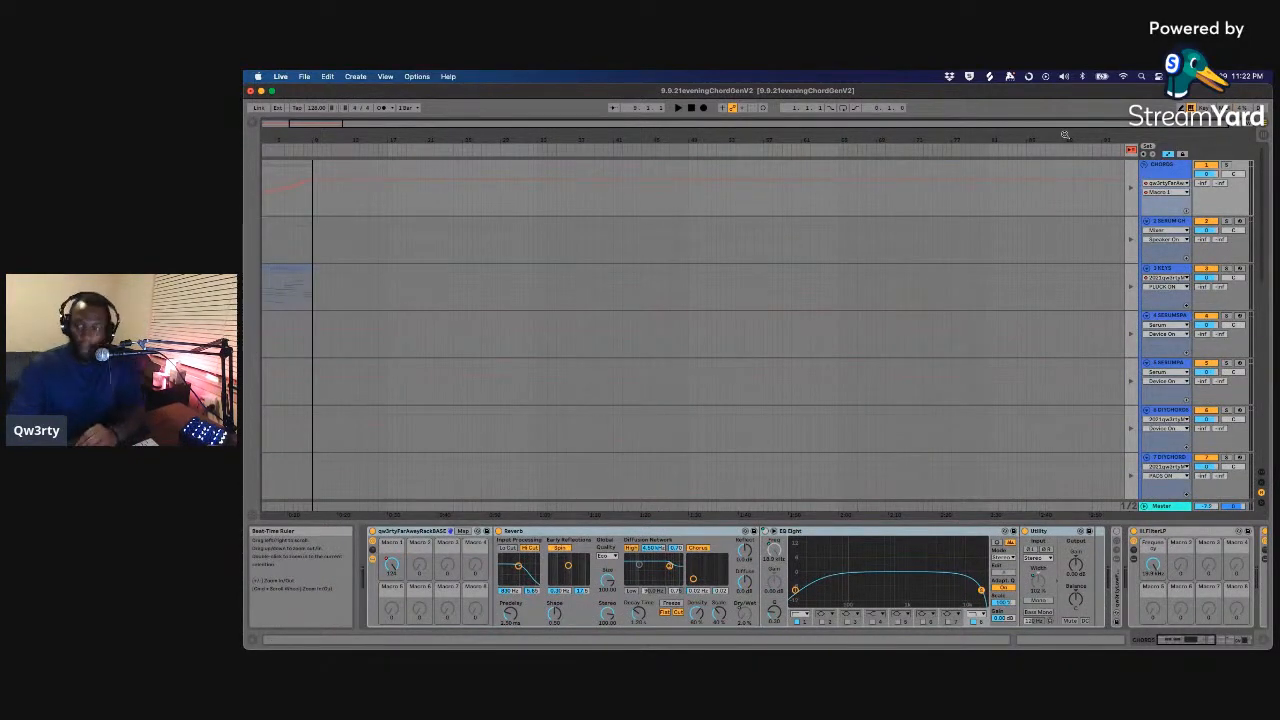
scroll(592, 264, "down", 15)
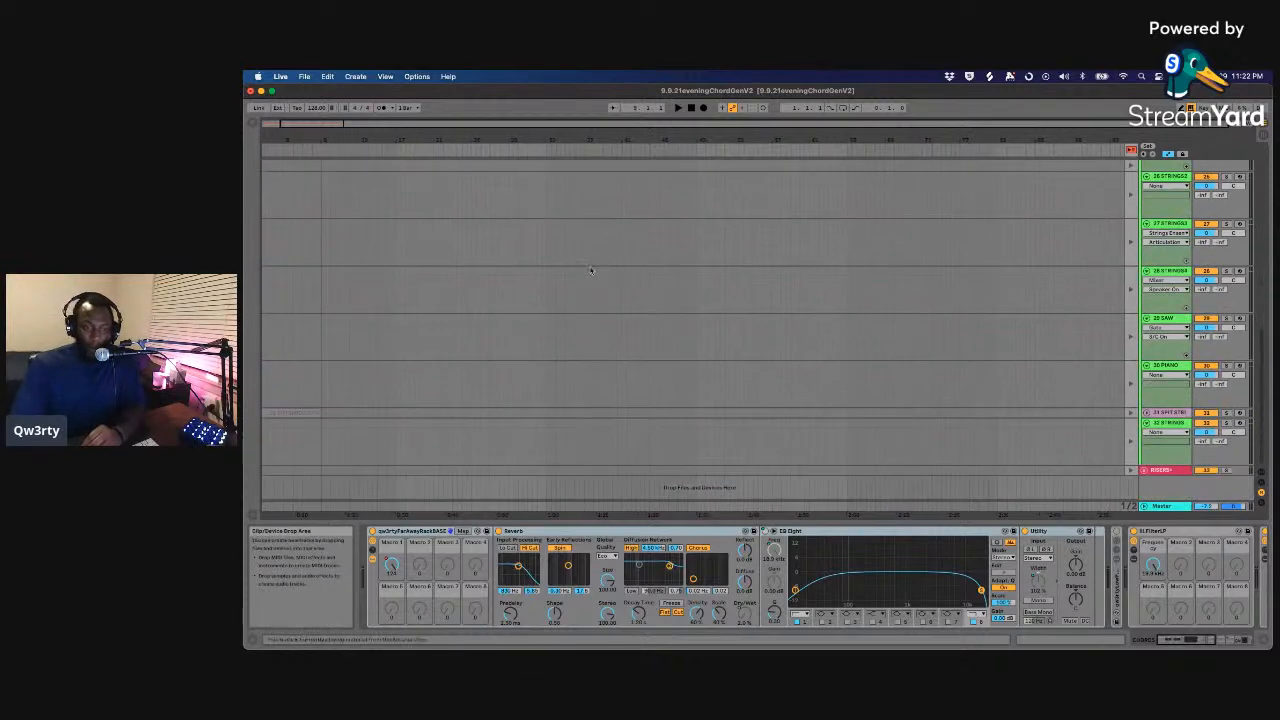
scroll(592, 264, "up", 10)
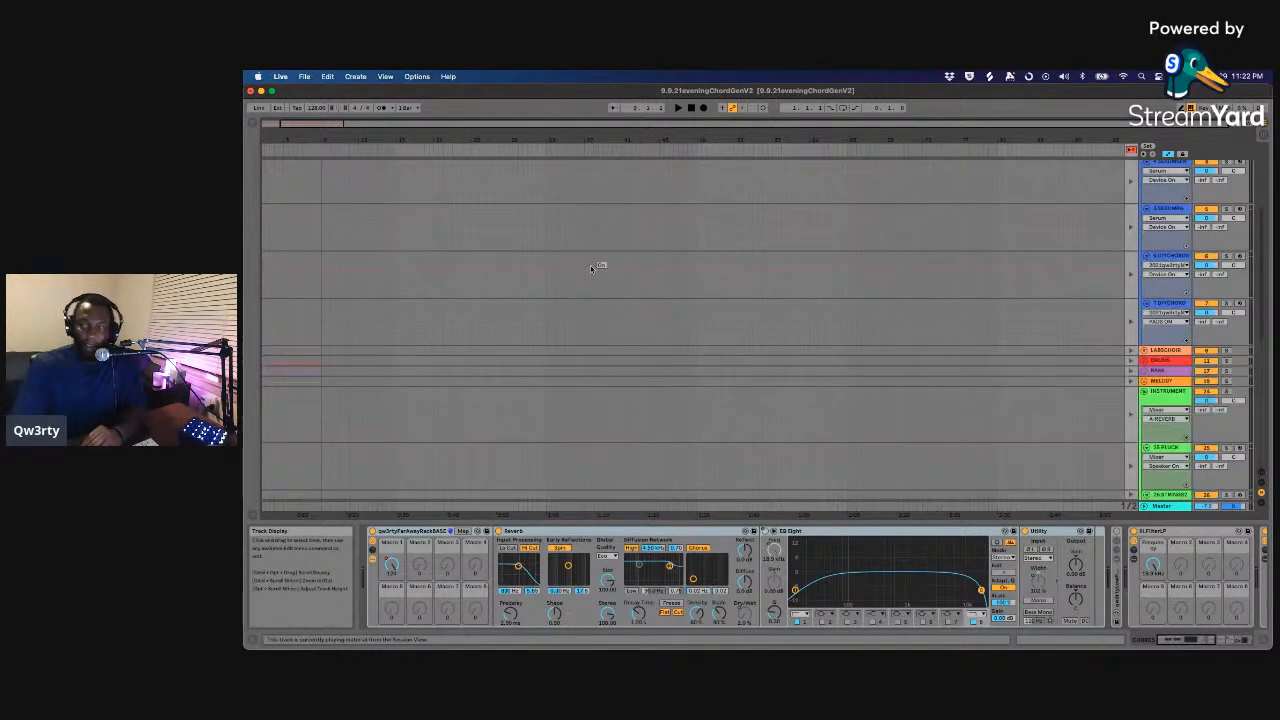
scroll(590, 265, "up", 5)
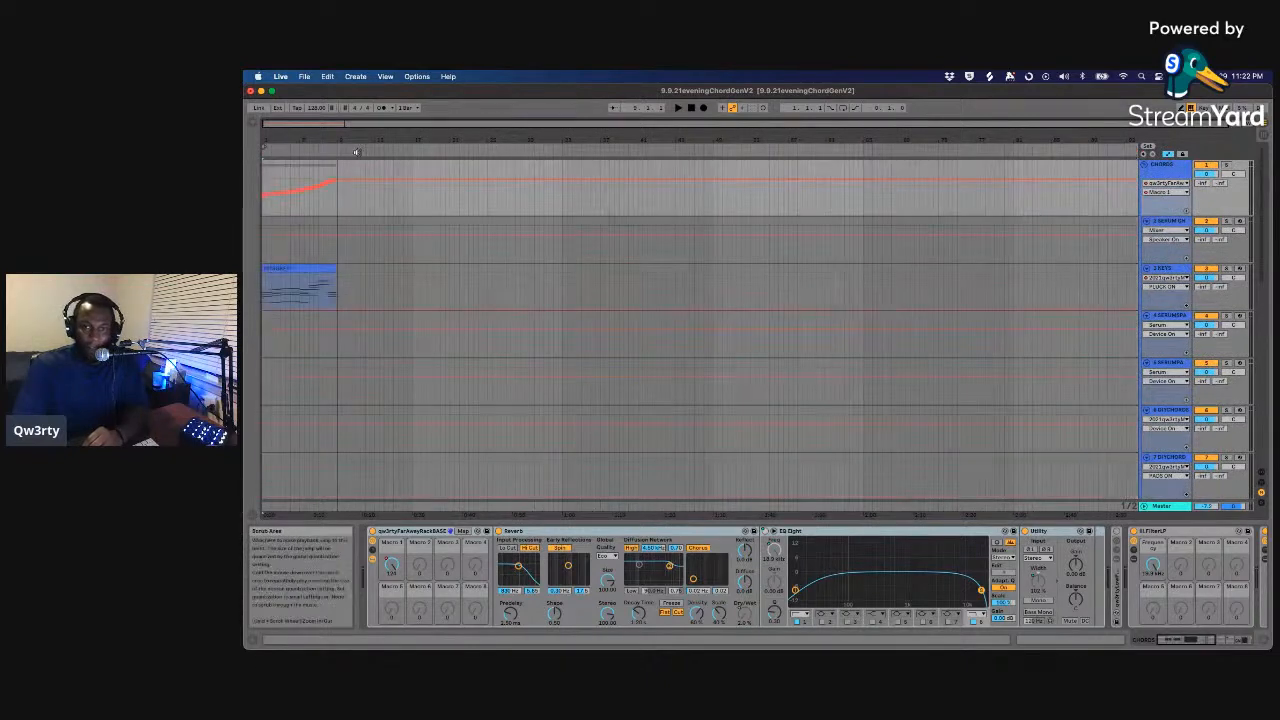
- Zoom in on the recorded intro in the Arrangement View and play it back from the start
key("Tab")
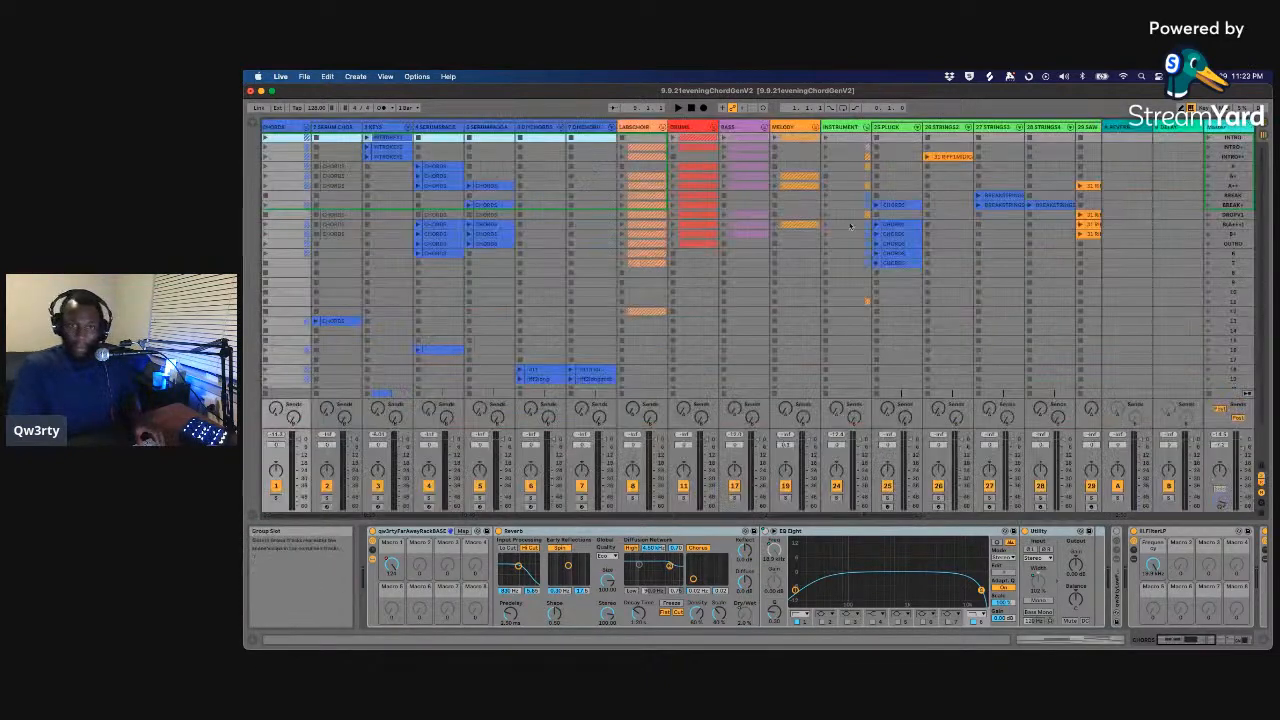
key("Tab")
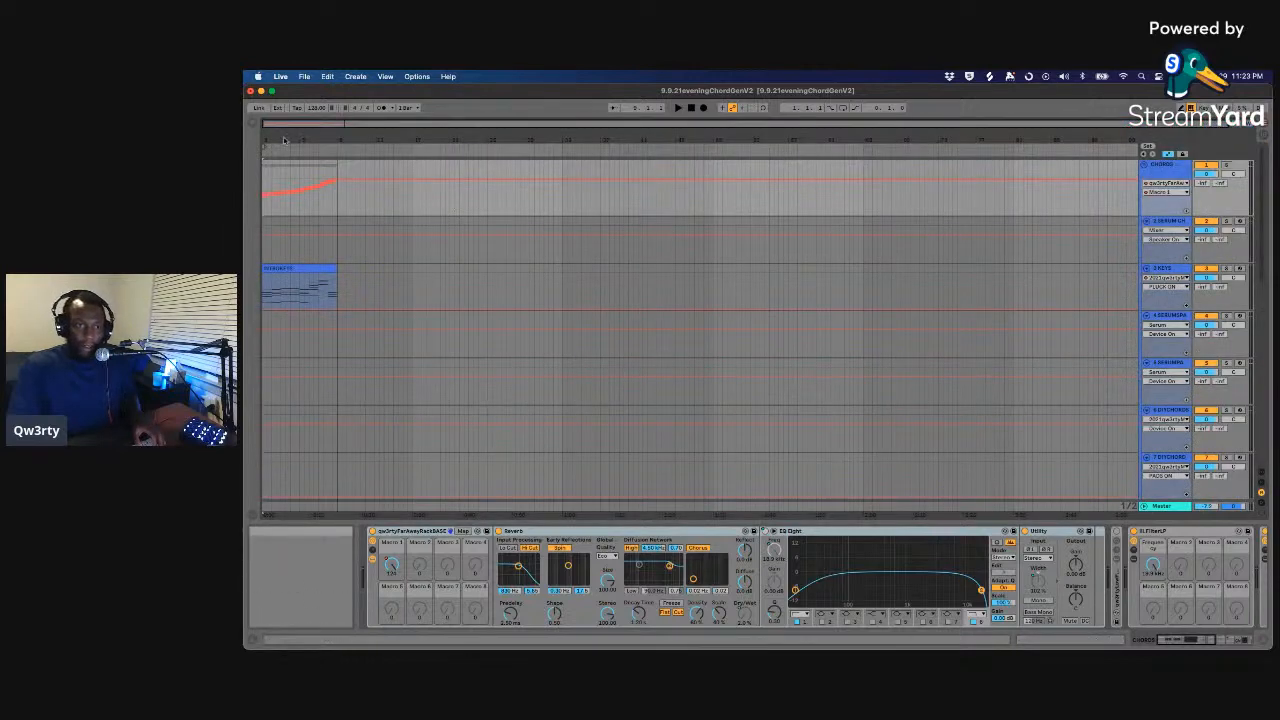
left_click(265, 215)
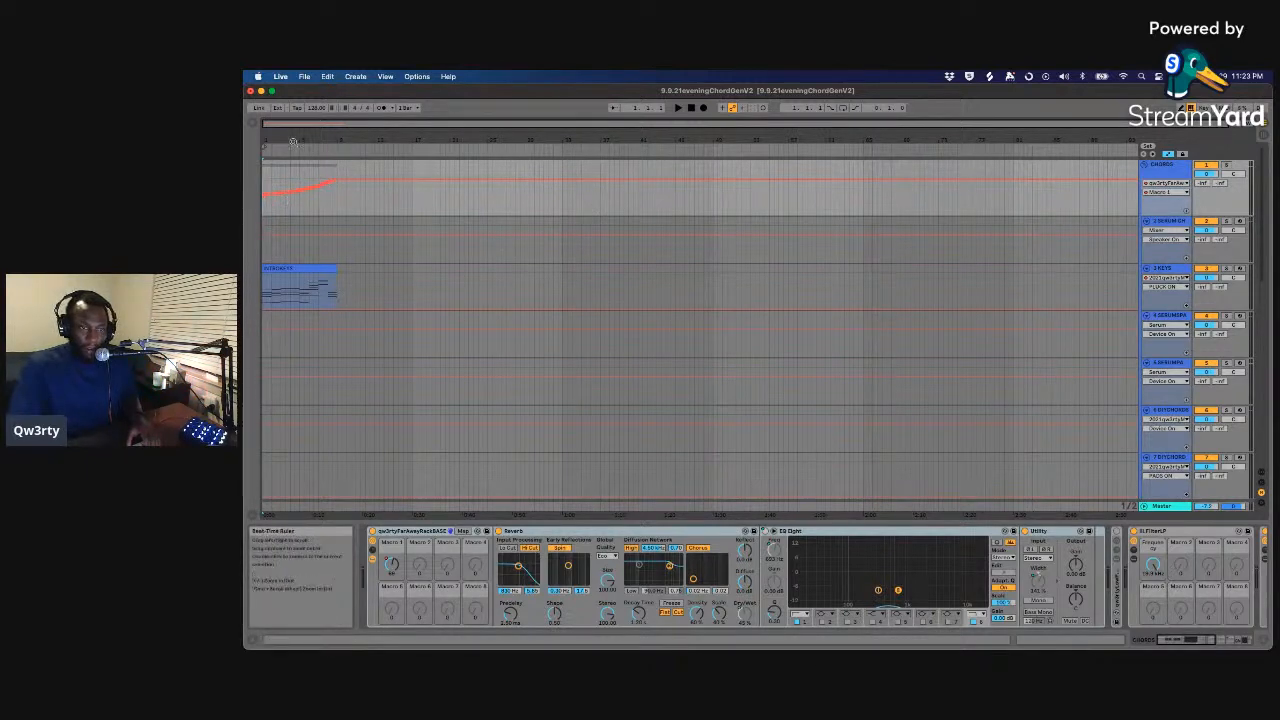
mouse_move(293, 141)
left_mouse_down()
mouse_move(293, 185)
mouse_move(293, 123)
left_mouse_up()
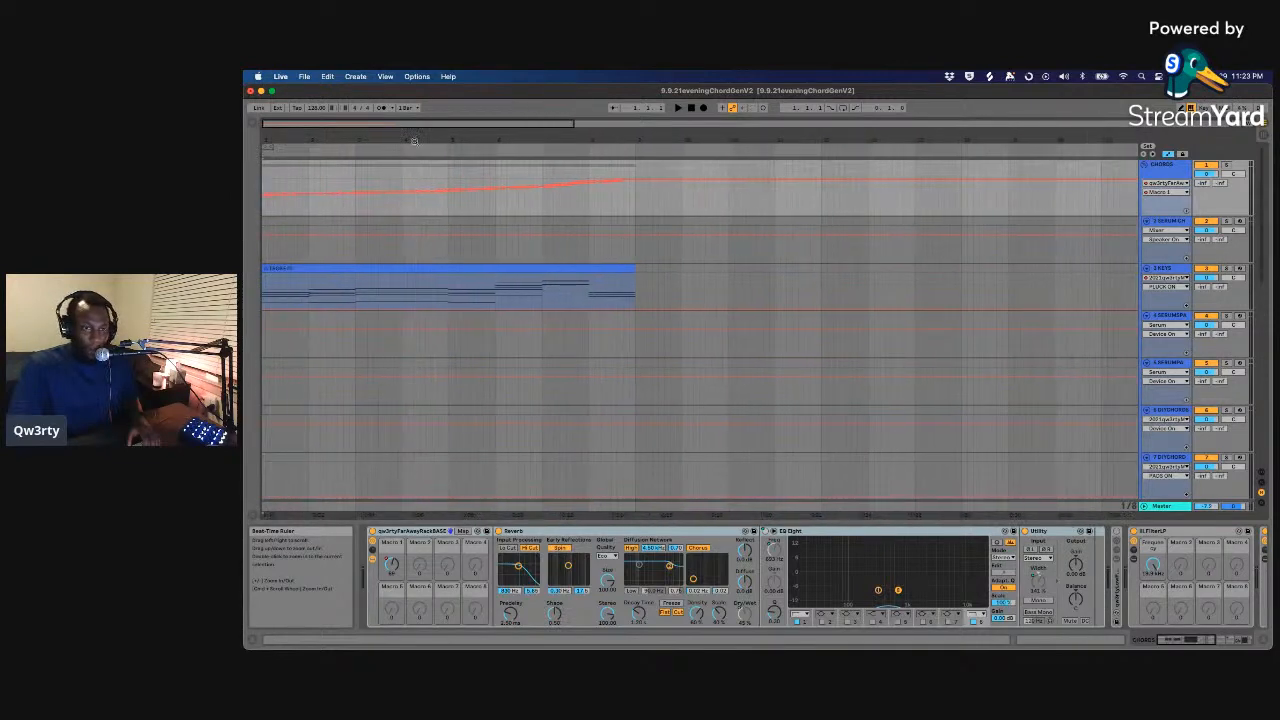
key("space")
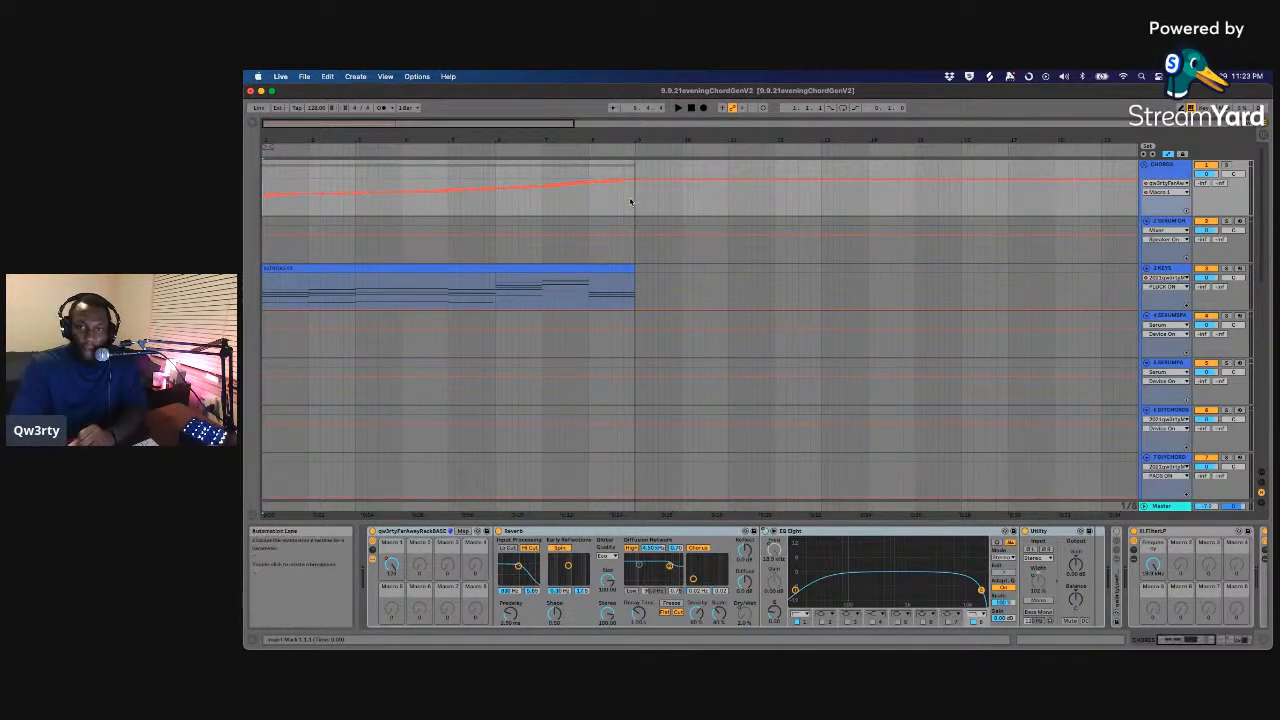
- Clear the recorded Macro 1 automation across the intro on the CHORDS group
left_click(629, 202)
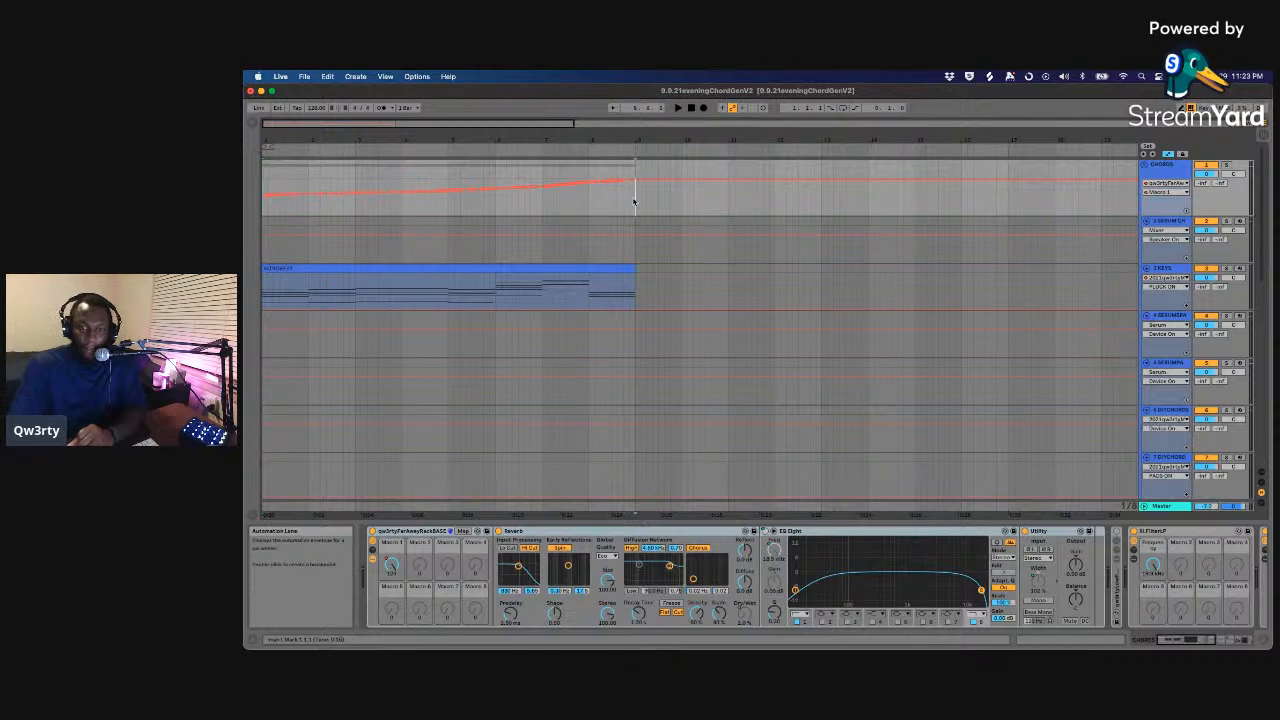
left_click_drag(633, 202, 542, 202)
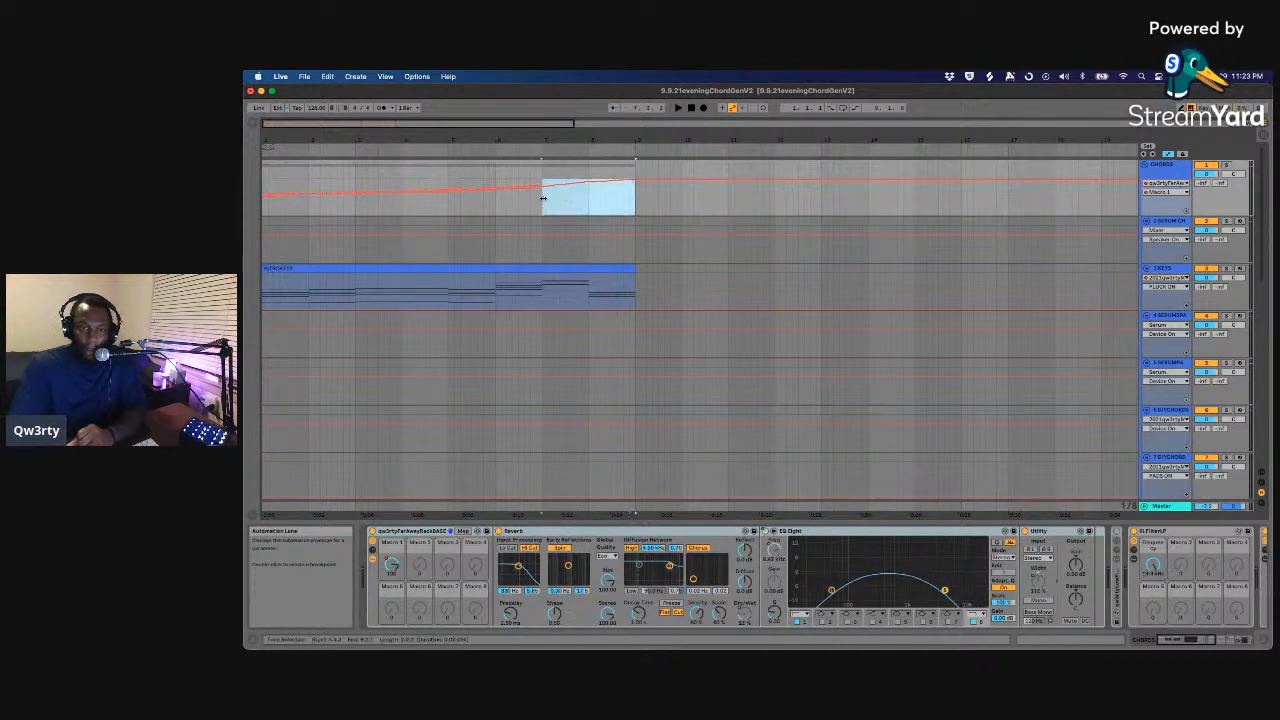
left_click(619, 202)
left_click_drag(630, 201, 331, 202)
left_click(607, 205)
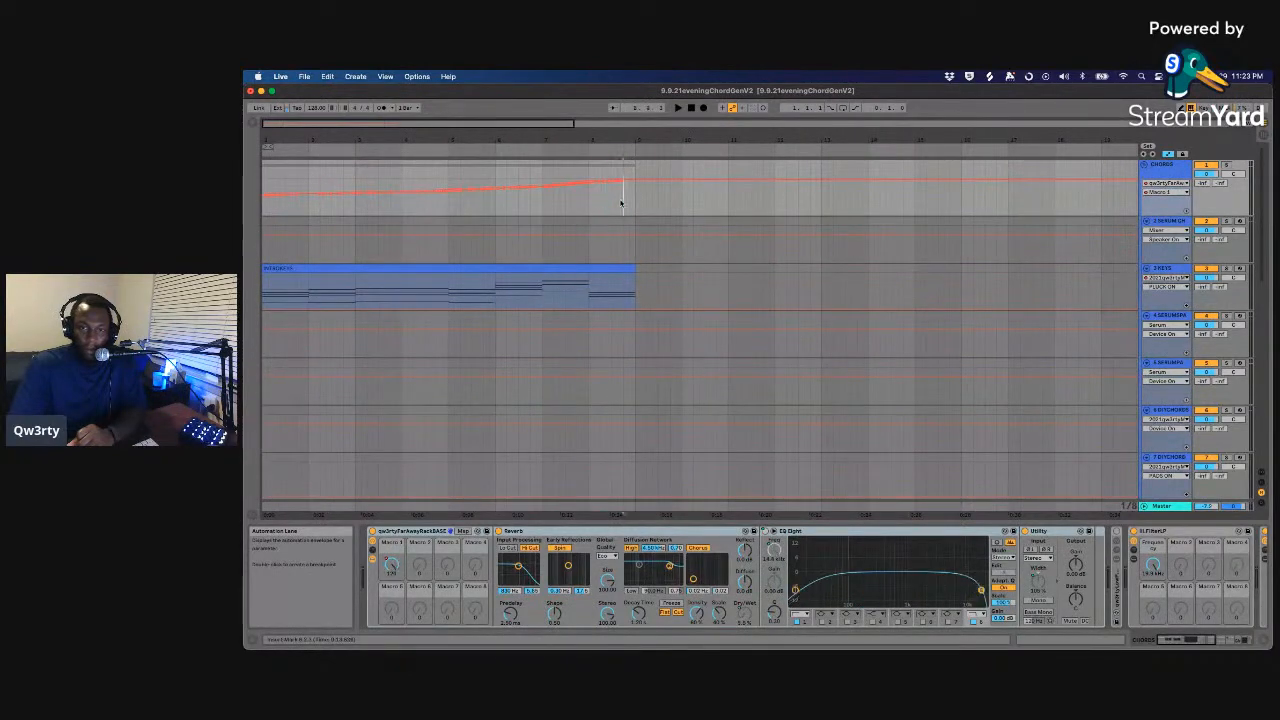
left_click_drag(623, 196, 269, 205)
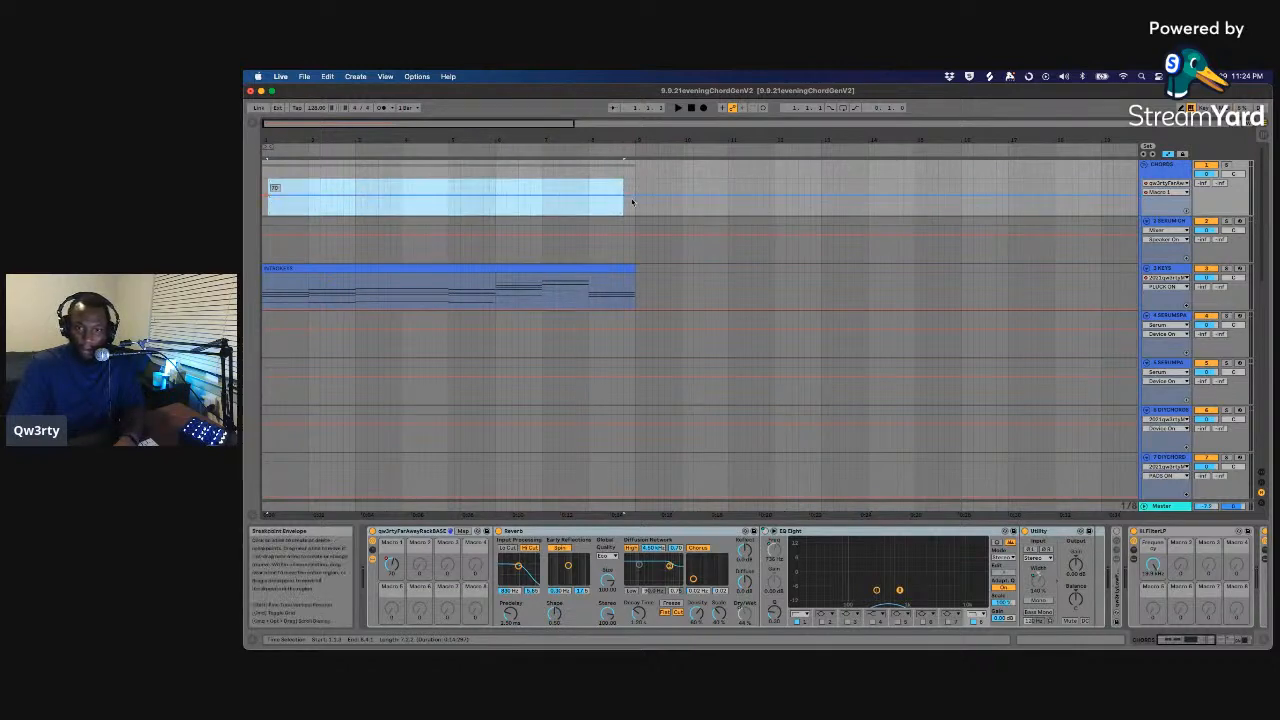
- Redraw the CHORDS group's Macro 1 automation as a straight rise from the intro's start to the end of its clip
left_click(631, 200)
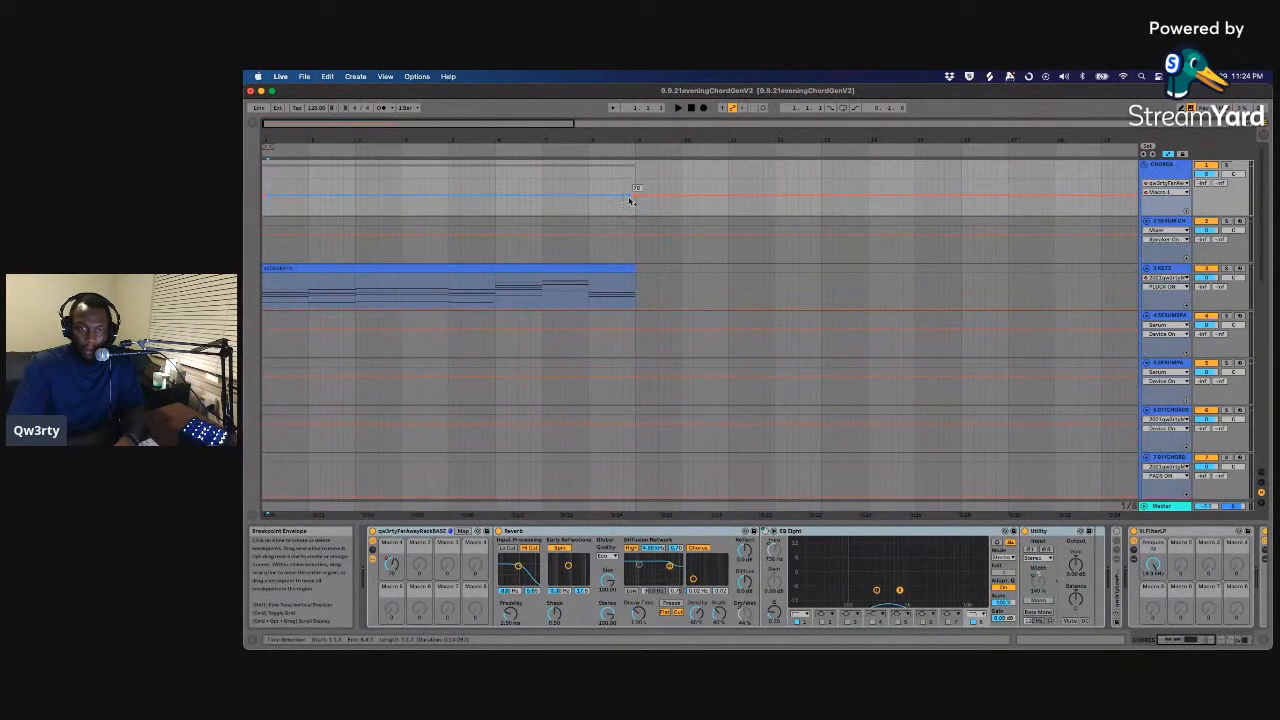
left_click(635, 200)
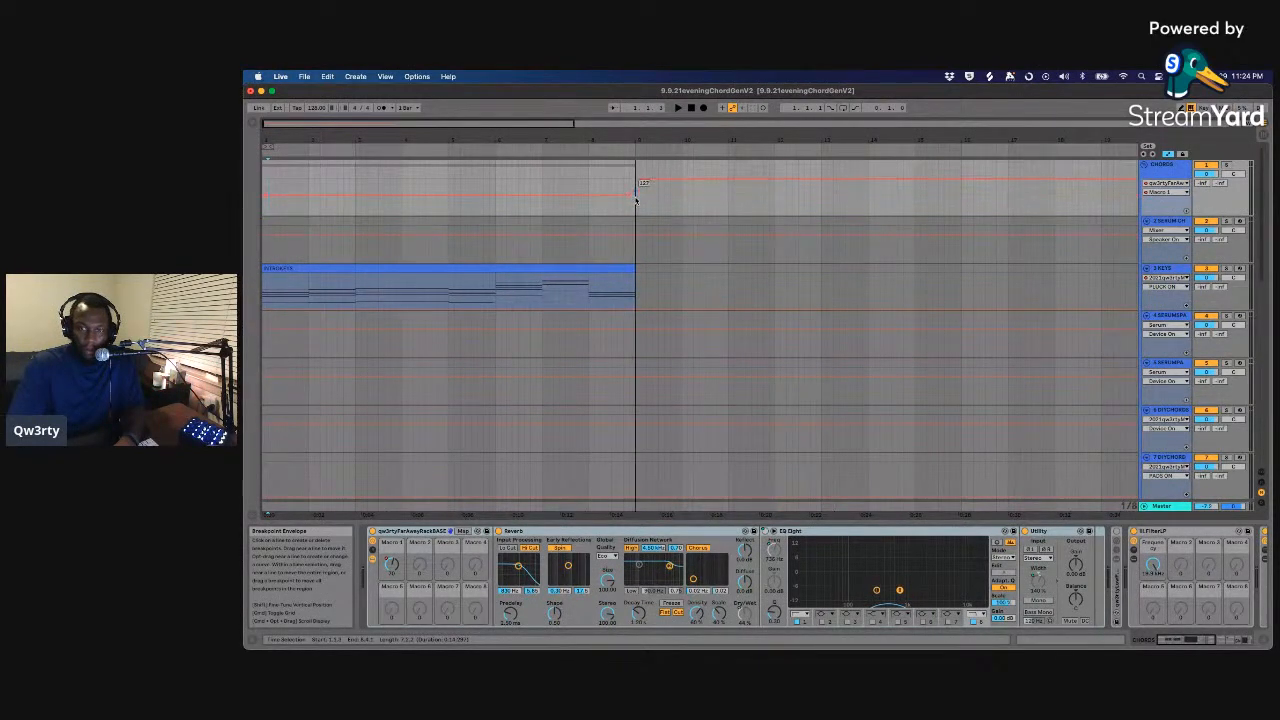
left_click_drag(636, 201, 636, 202)
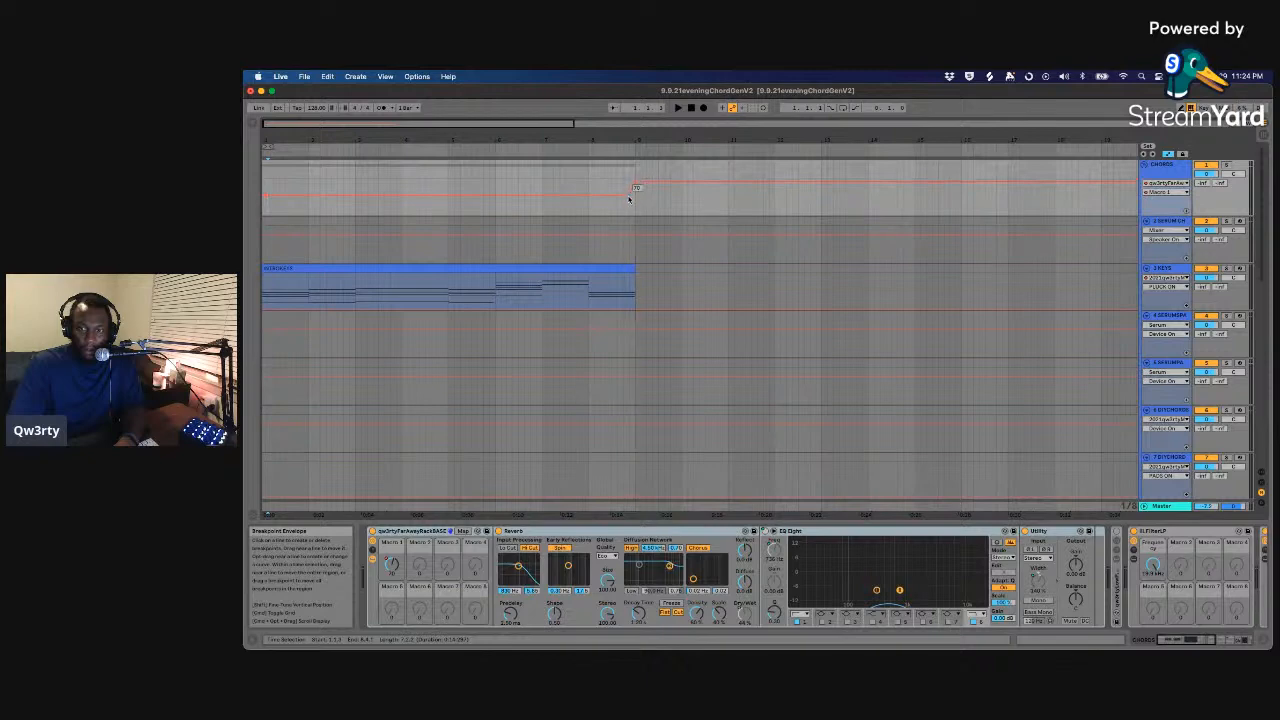
left_click(630, 198)
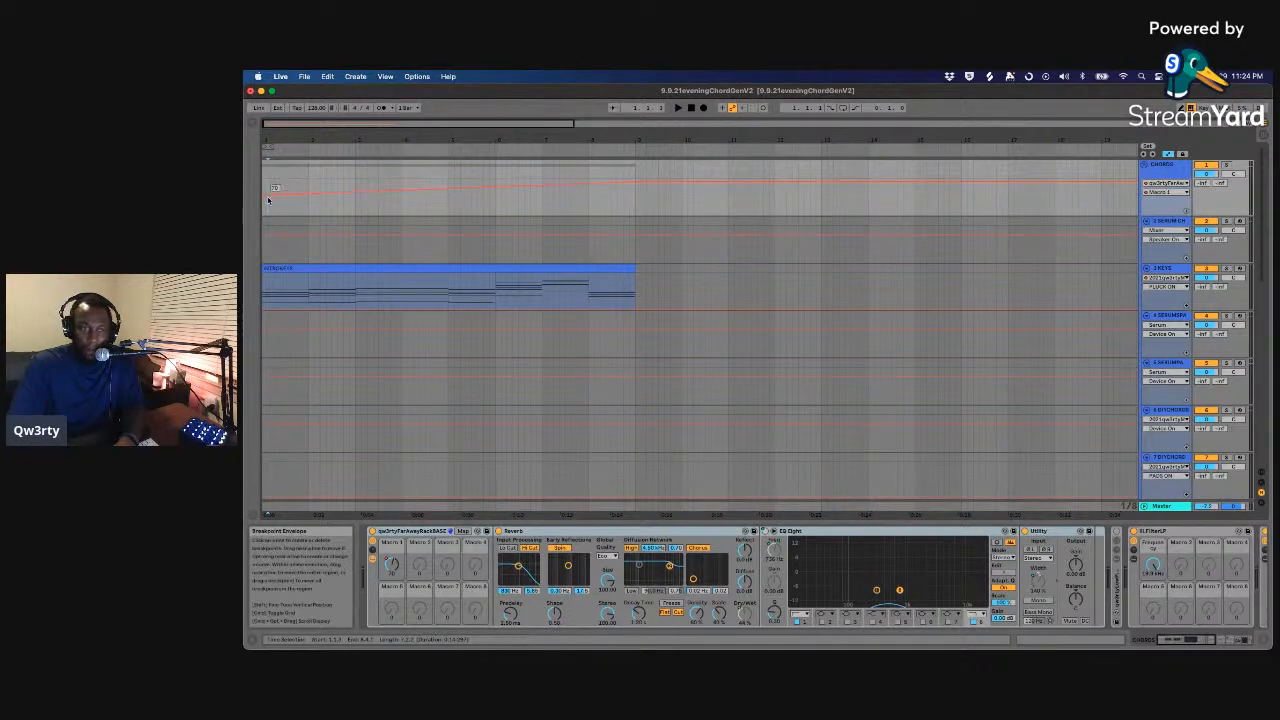
left_click_drag(268, 200, 268, 207)
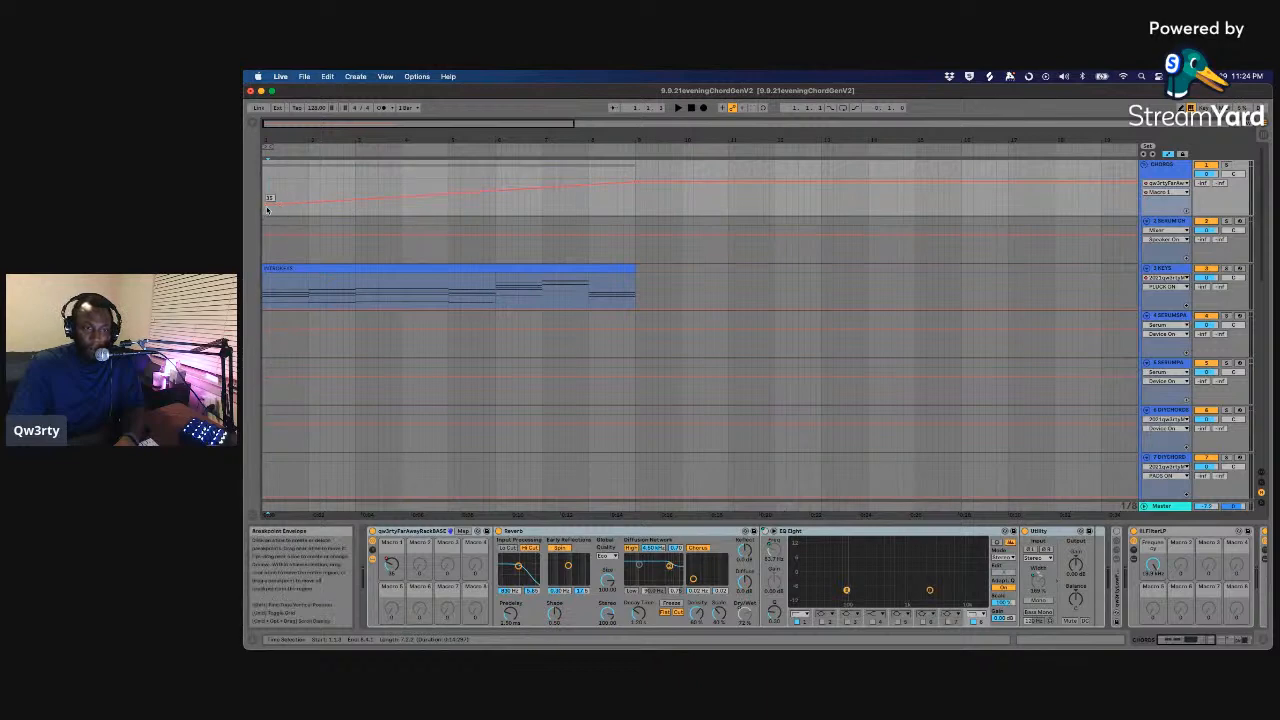
- Replace the straight rise across the full intro on the CHORDS group with an inserted S-curve ramp shape
right_click(394, 202)
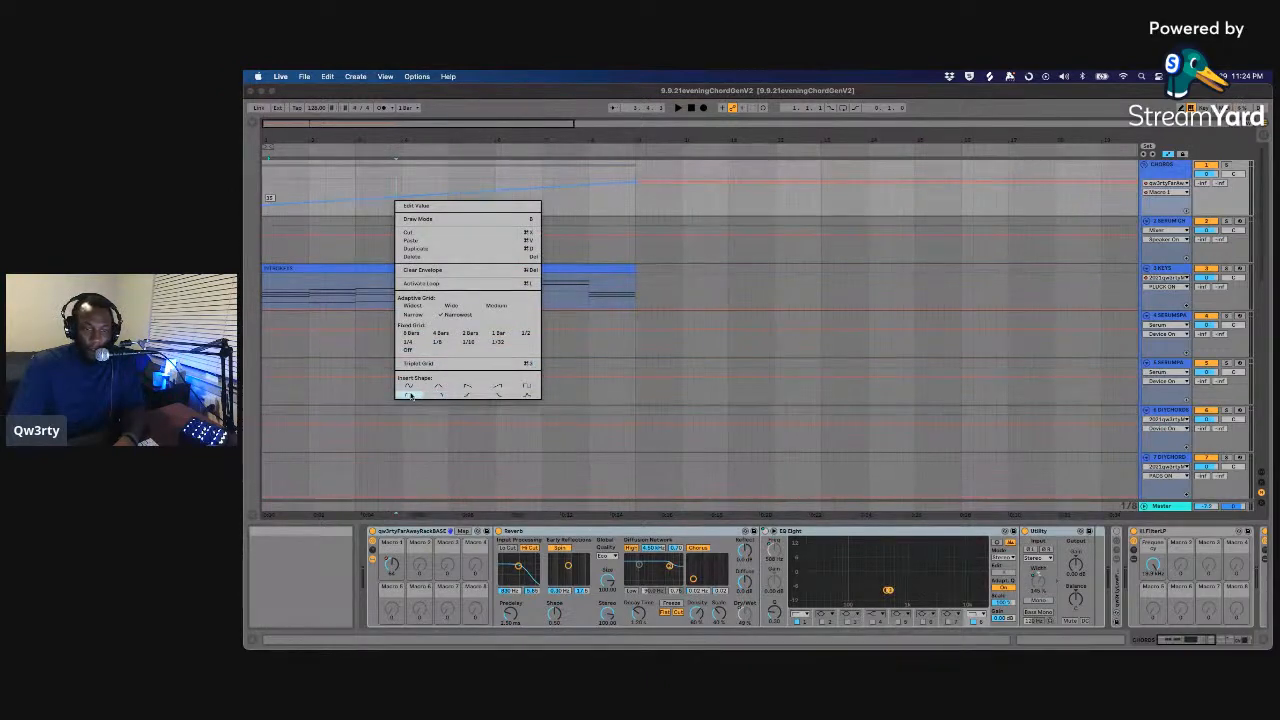
left_click(467, 397)
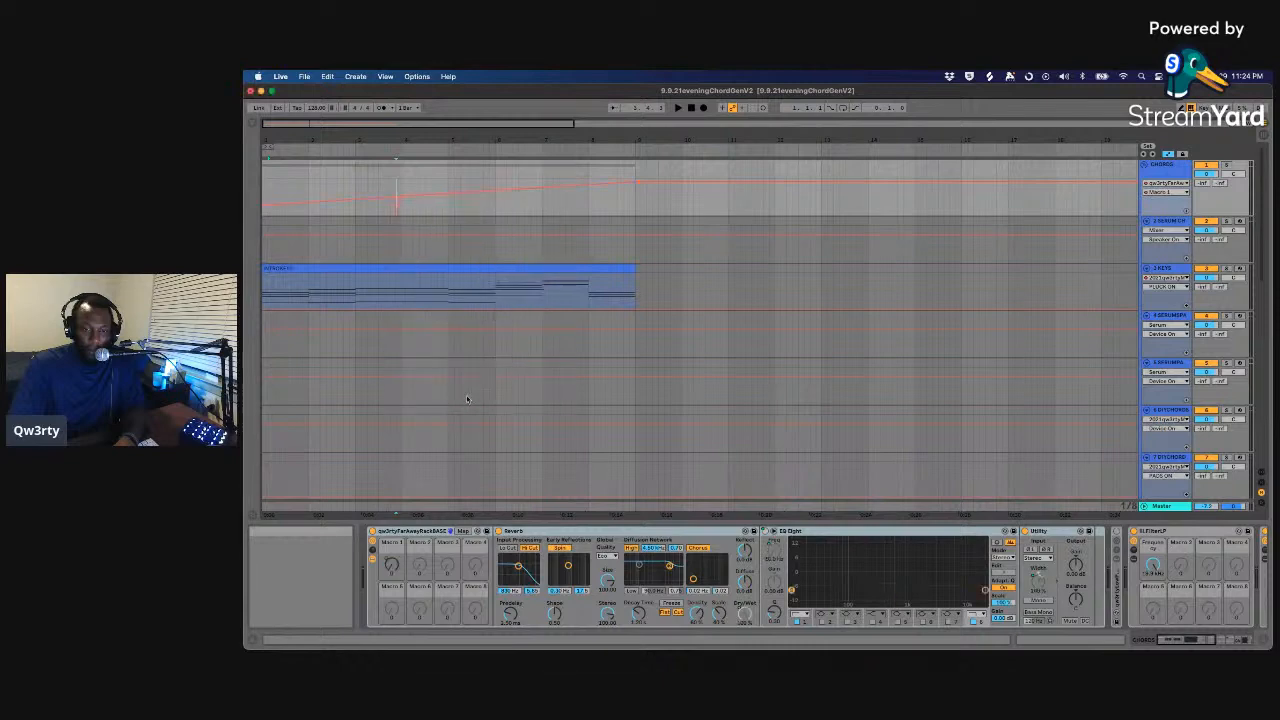
scroll(467, 399, "down", 1)
scroll(467, 399, "right", 1)
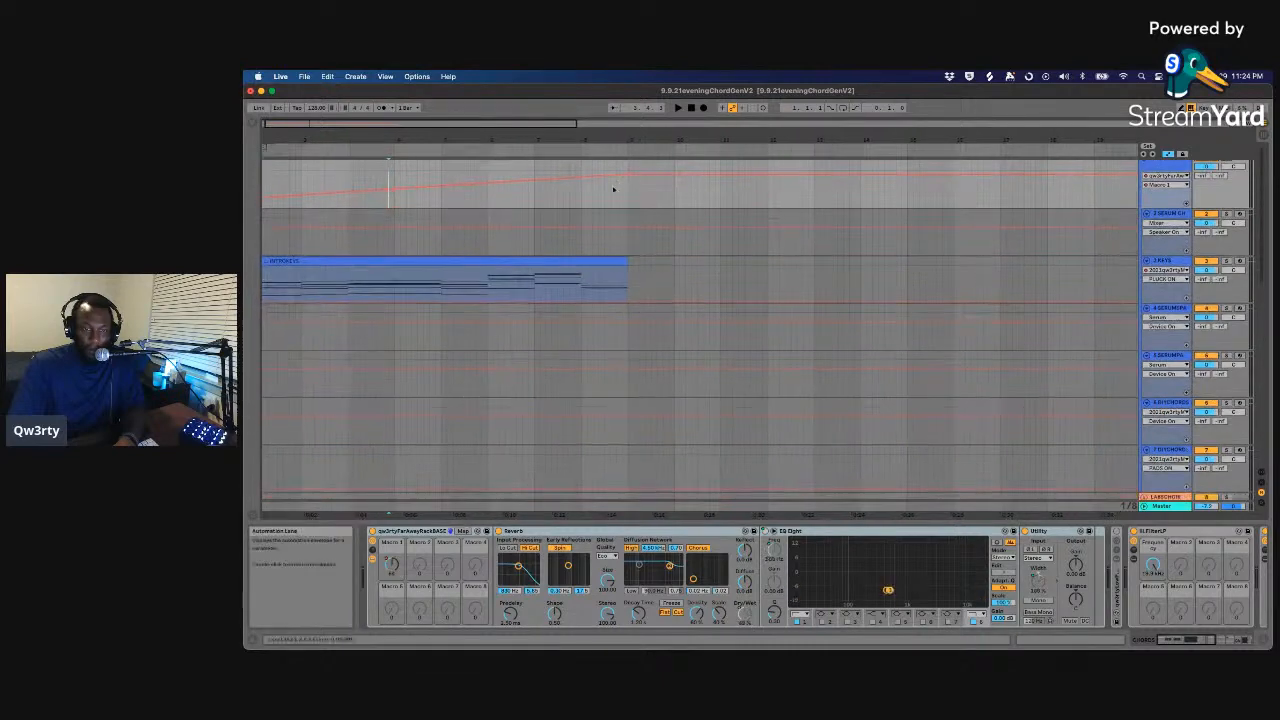
left_click_drag(626, 194, 263, 195)
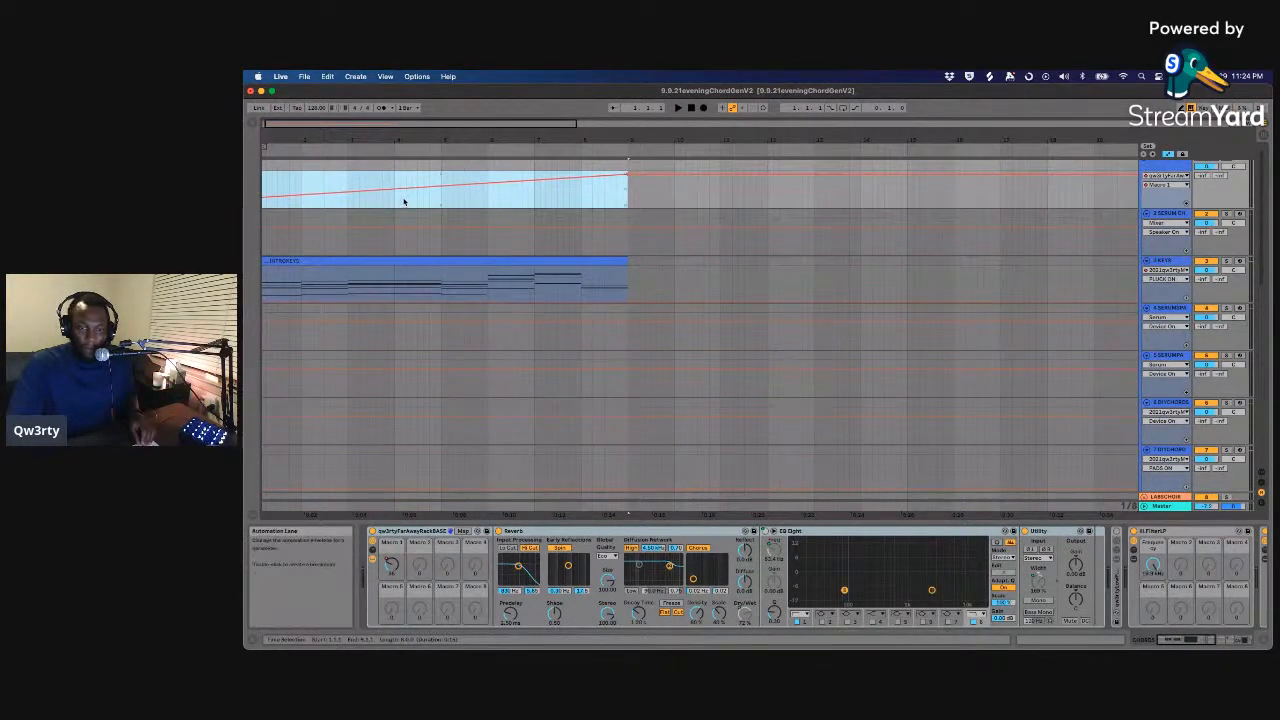
left_click(404, 202)
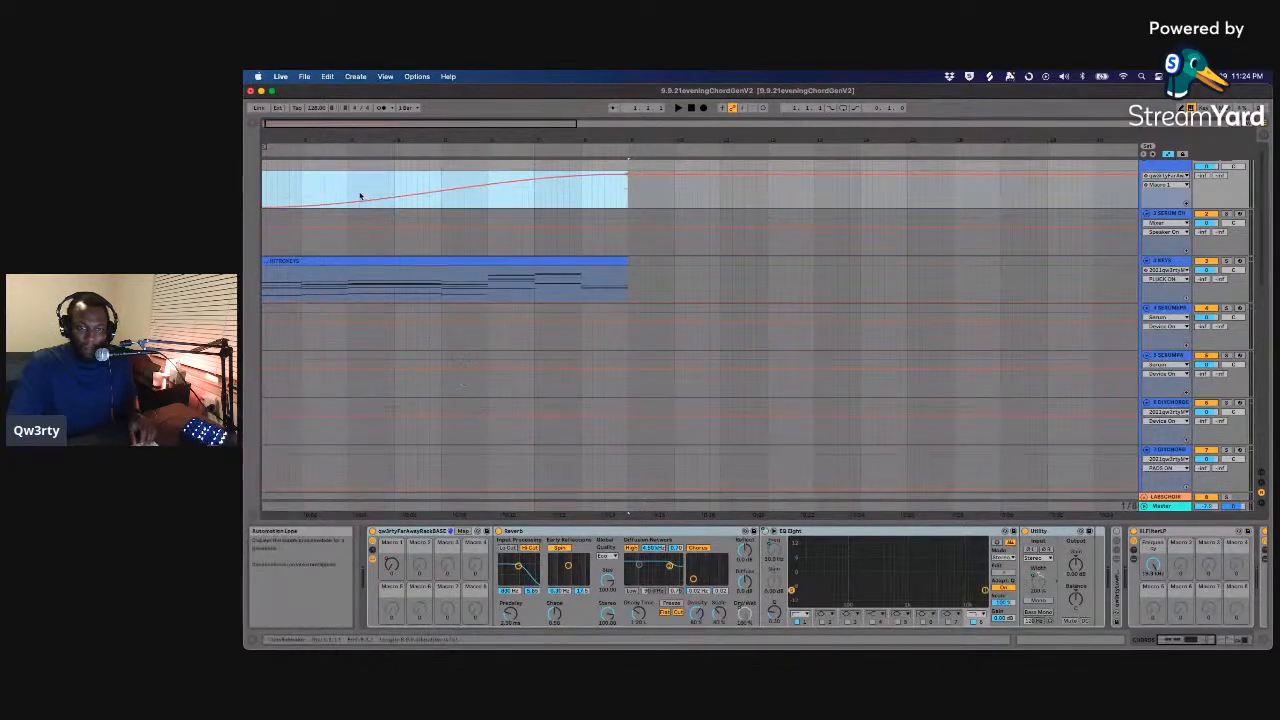
- Play back the intro with the S-curve, and delete the CHORDS group's Macro 1 automation from the start to just past the clip
key("space")
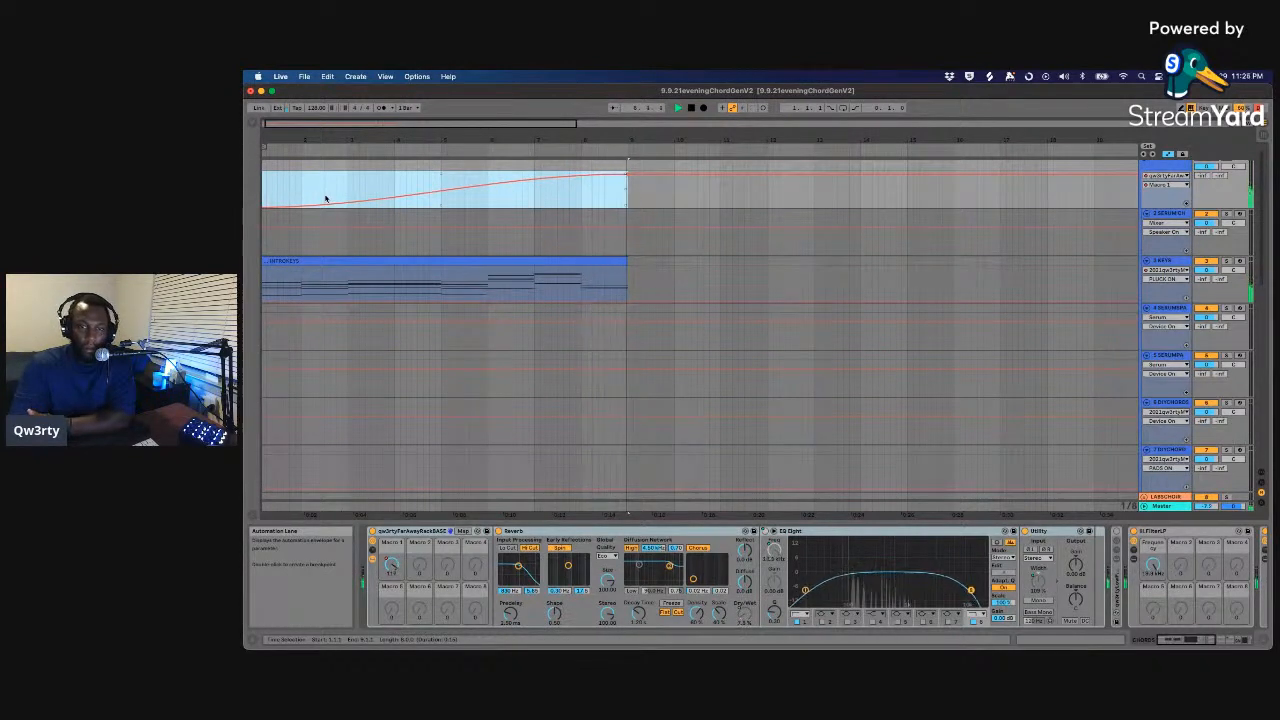
key("space")
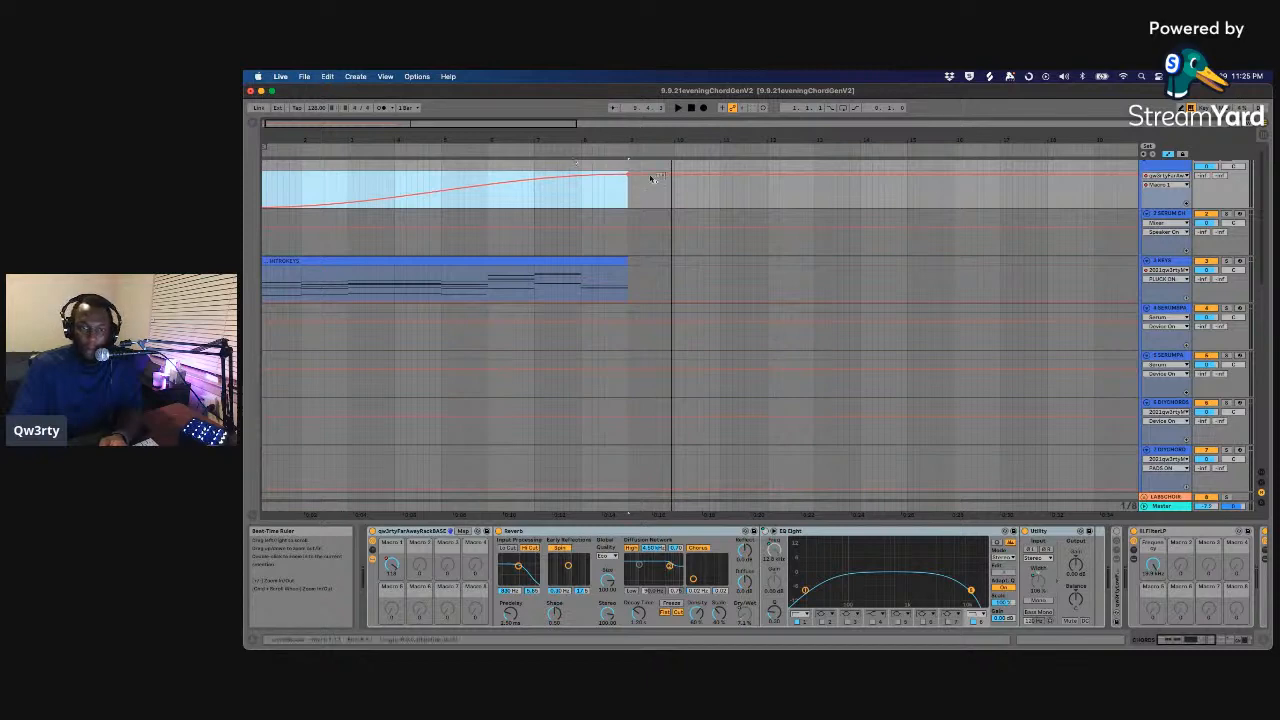
left_click_drag(648, 186, 263, 180)
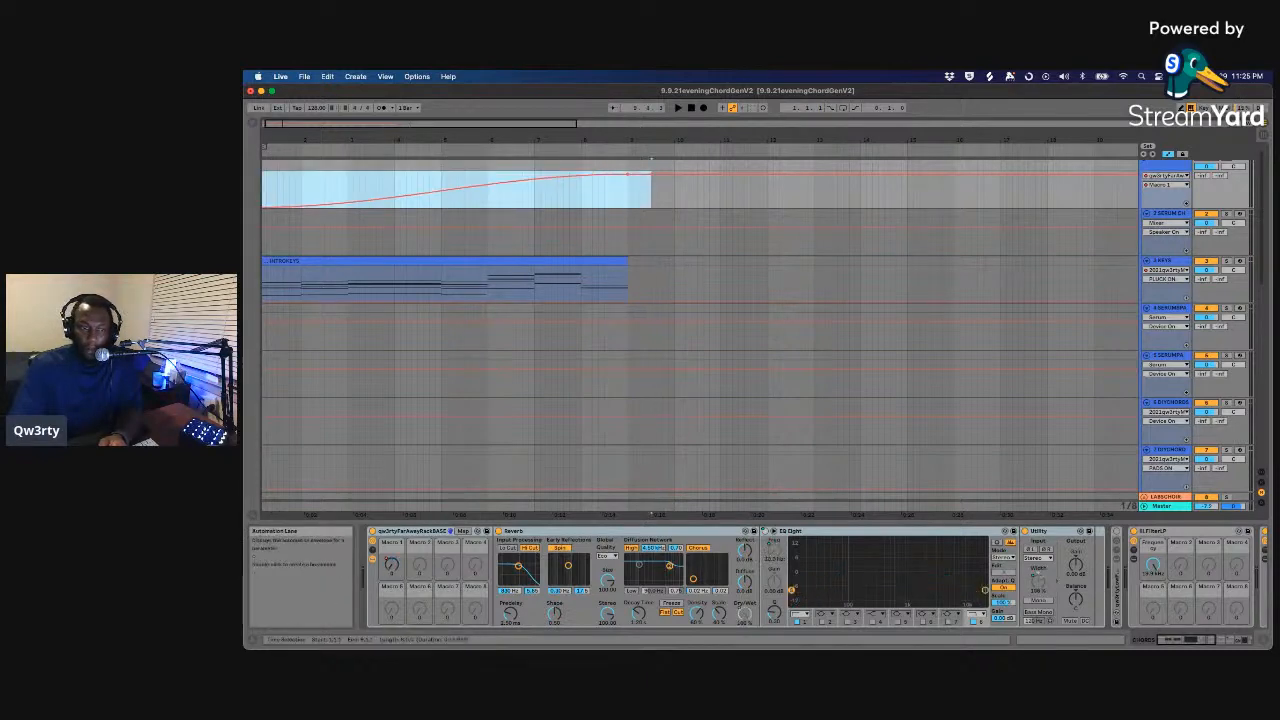
key("Delete")
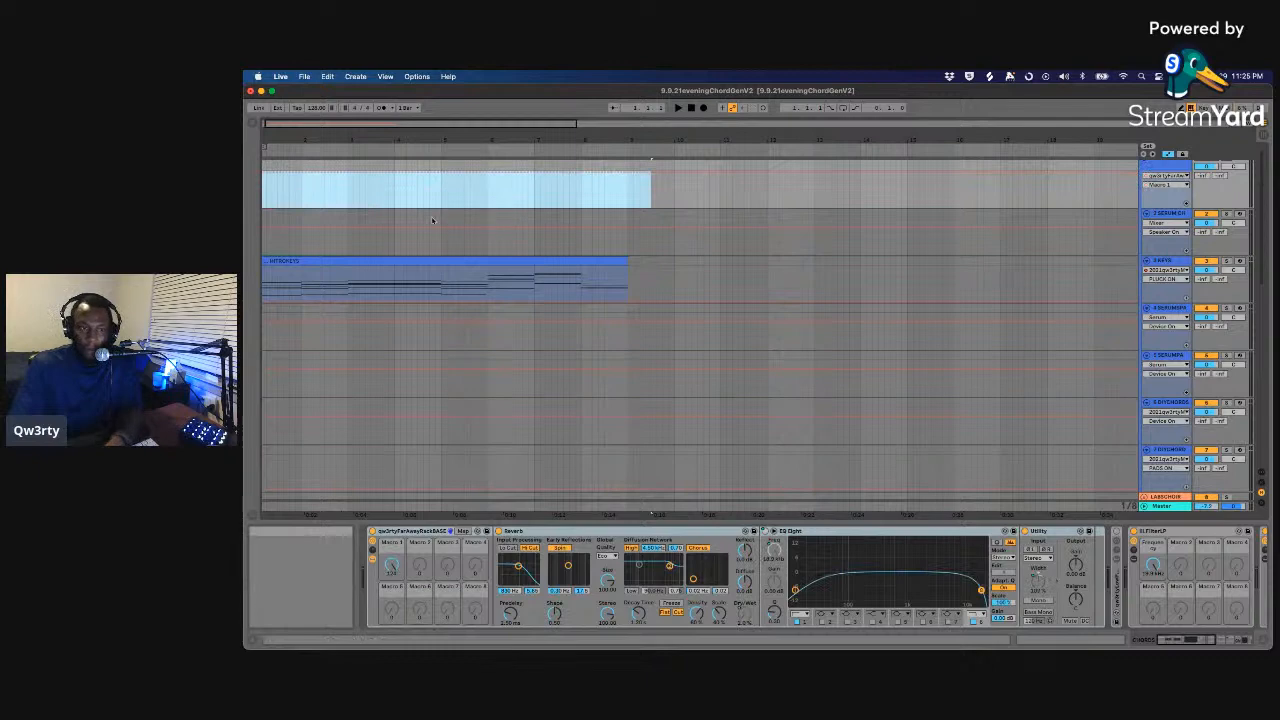
- Play the arrangement from the start and solo track 31 in the INSTRUMENT group to audition its recorded clip
scroll(432, 220, "down", 10)
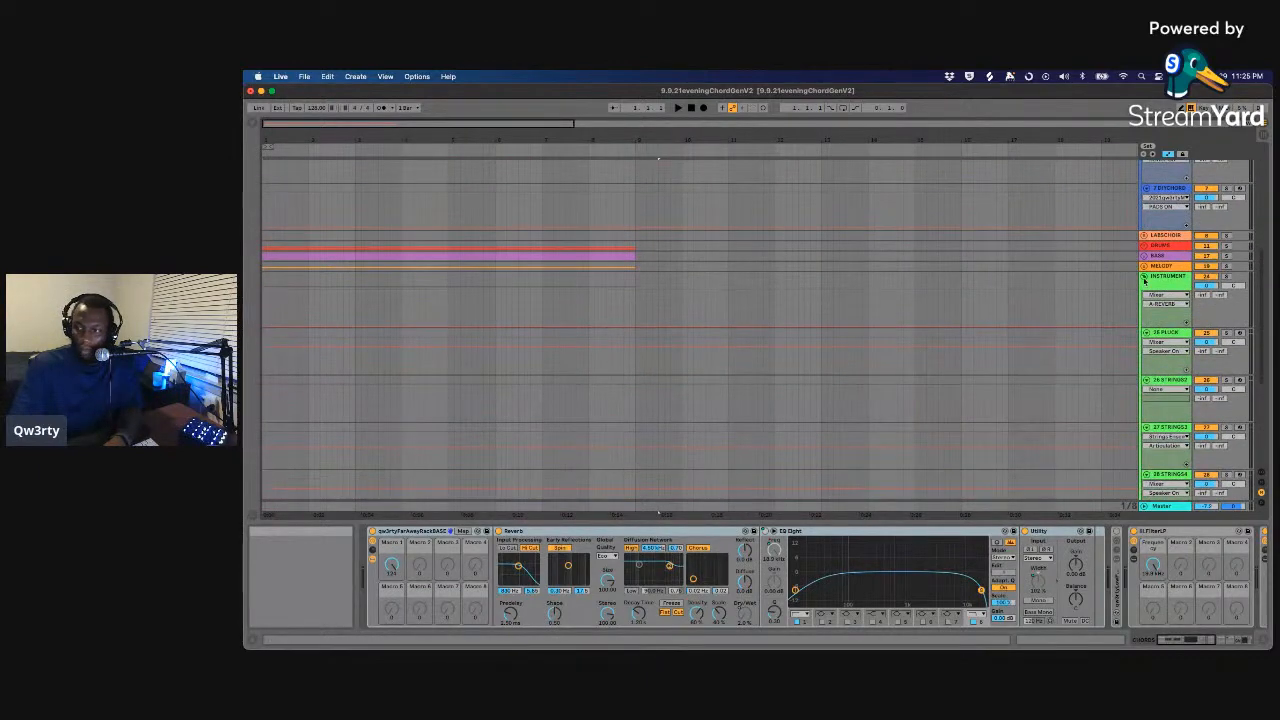
scroll(903, 265, "down", 3)
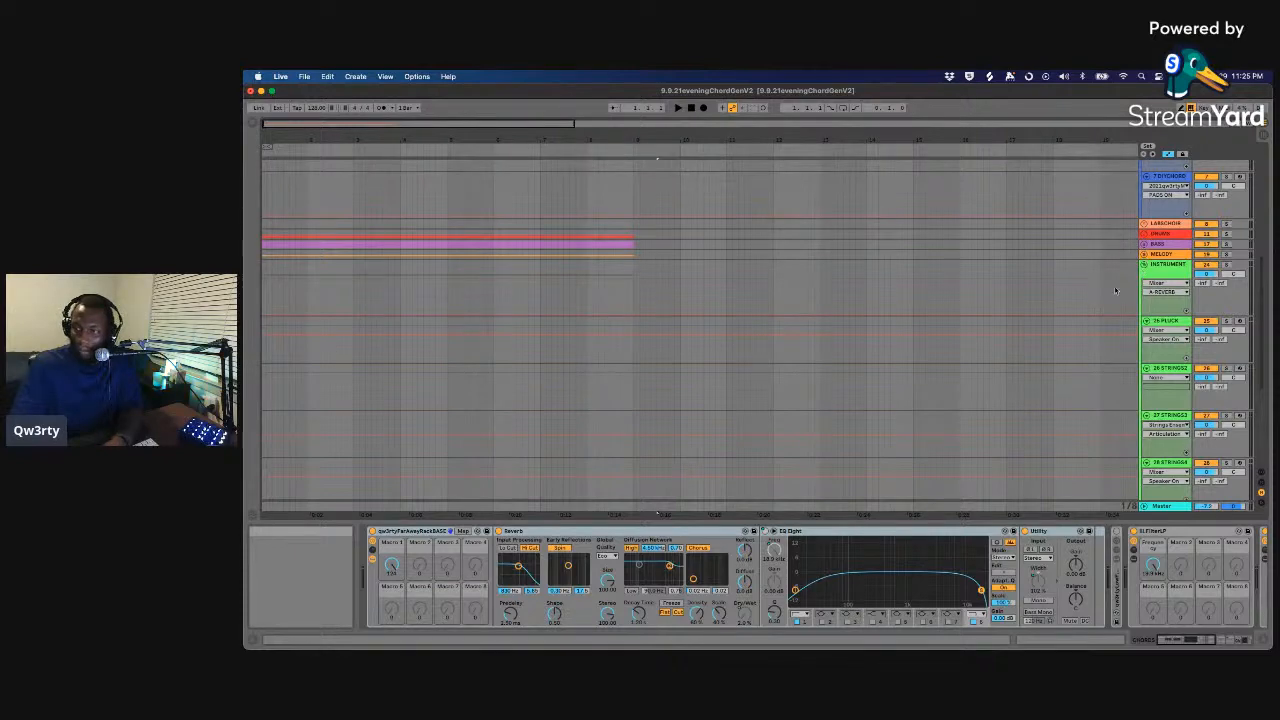
scroll(1126, 267, "down", 10)
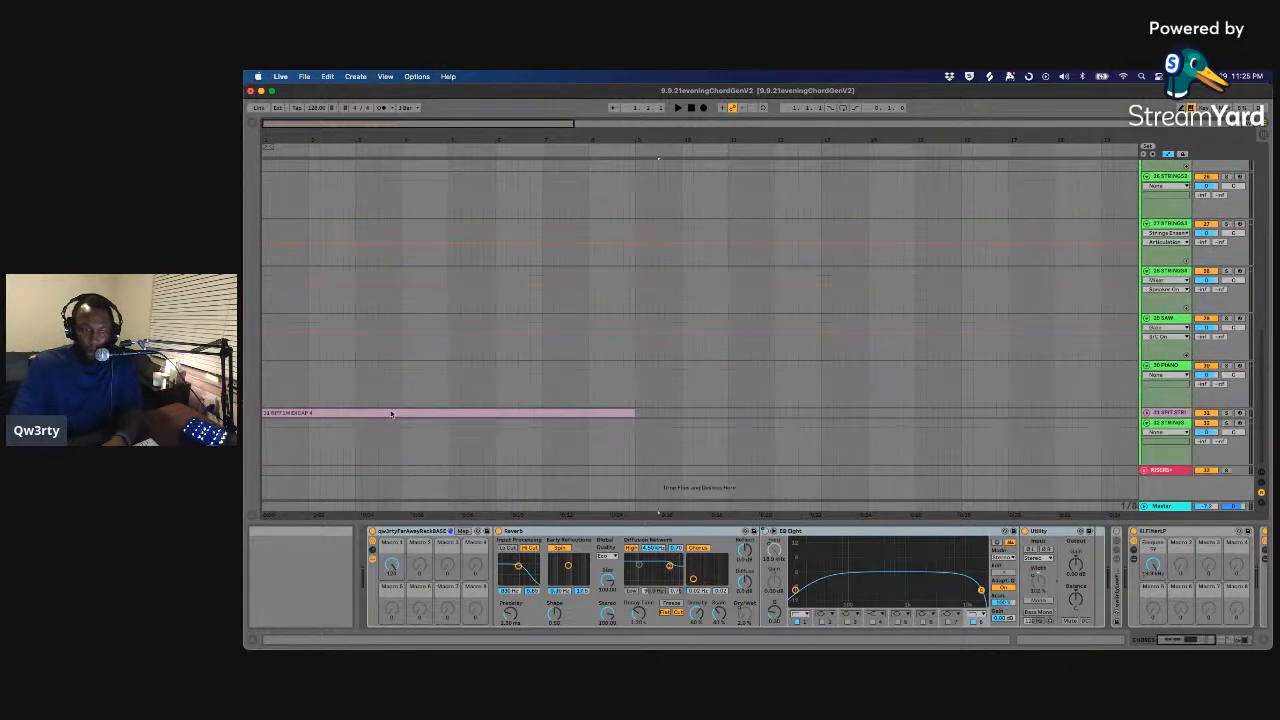
left_click(263, 401)
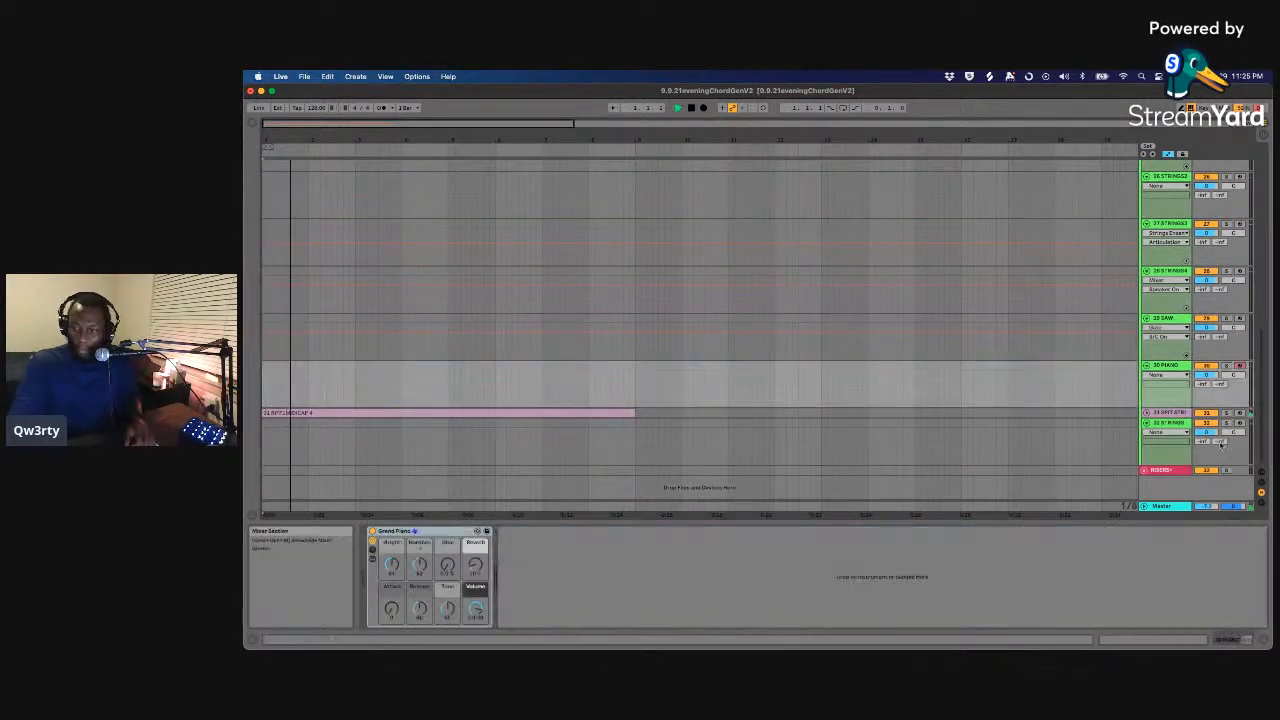
left_click(1226, 412)
key("space")
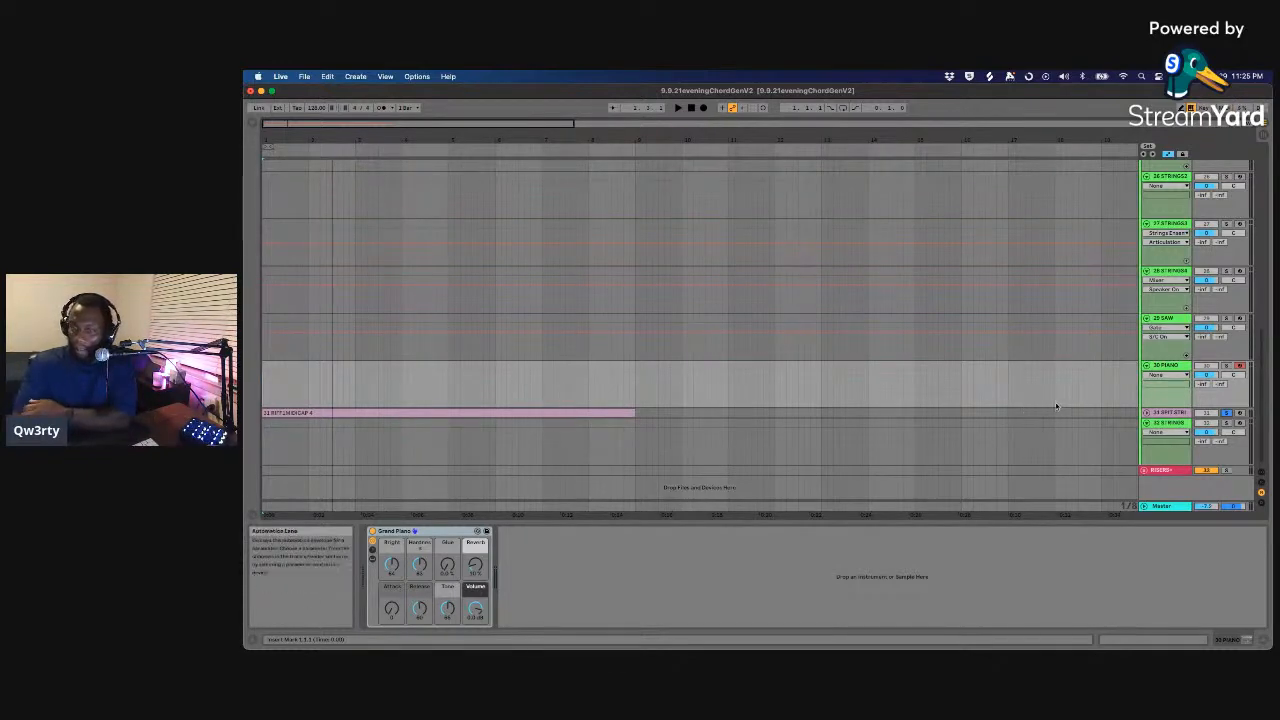
- Select the INSTRUMENT group track and turn on its qw3rtyFarAwayRackBASE effect rack
scroll(1091, 380, "up", 5)
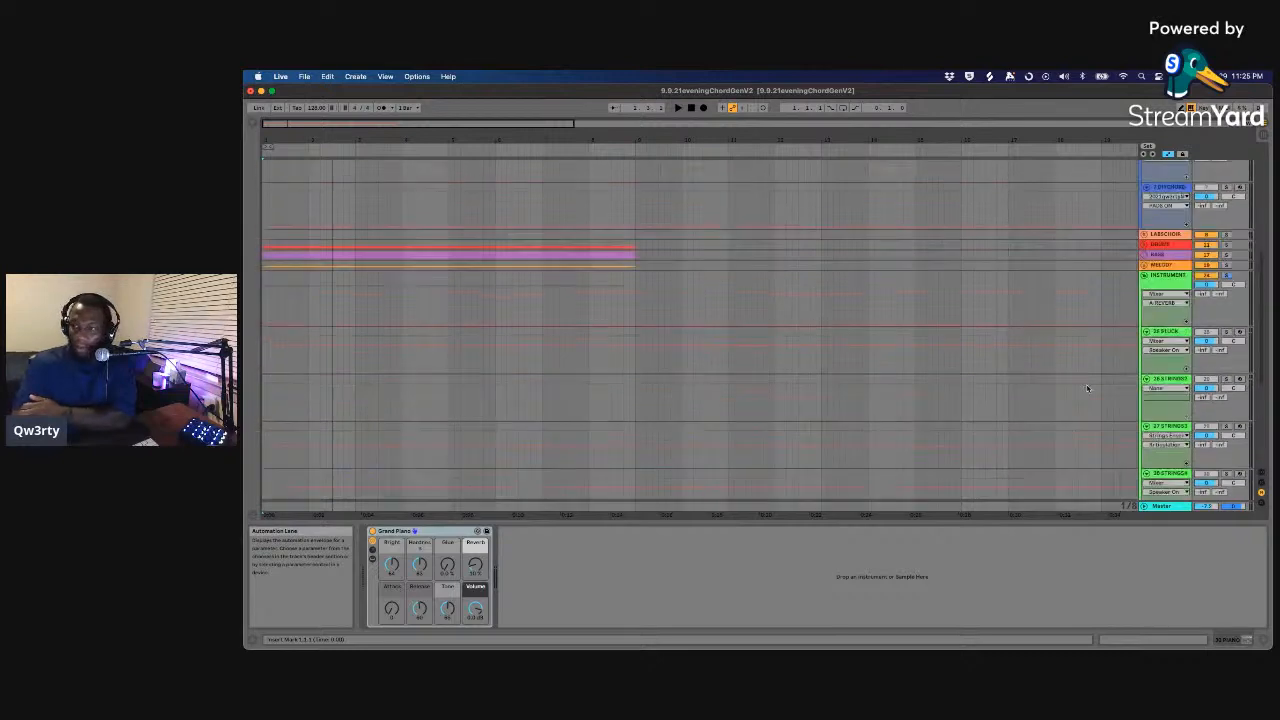
left_click(1175, 340)
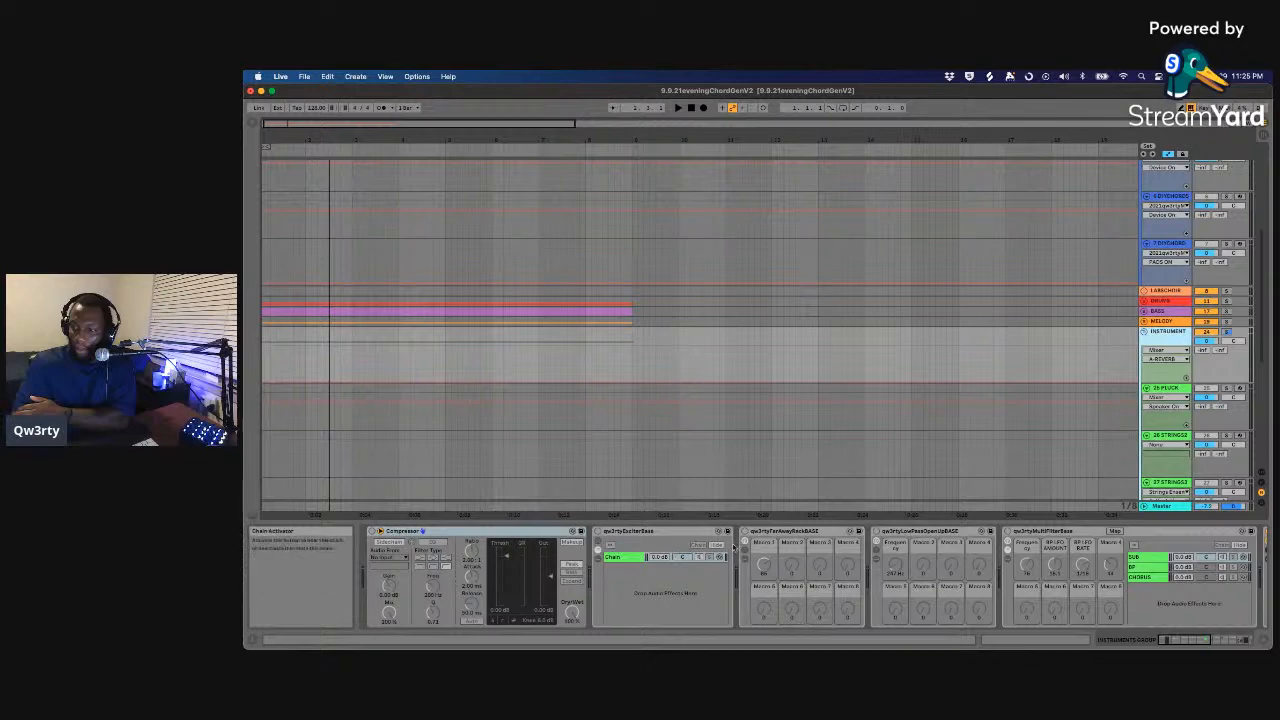
left_click(787, 533)
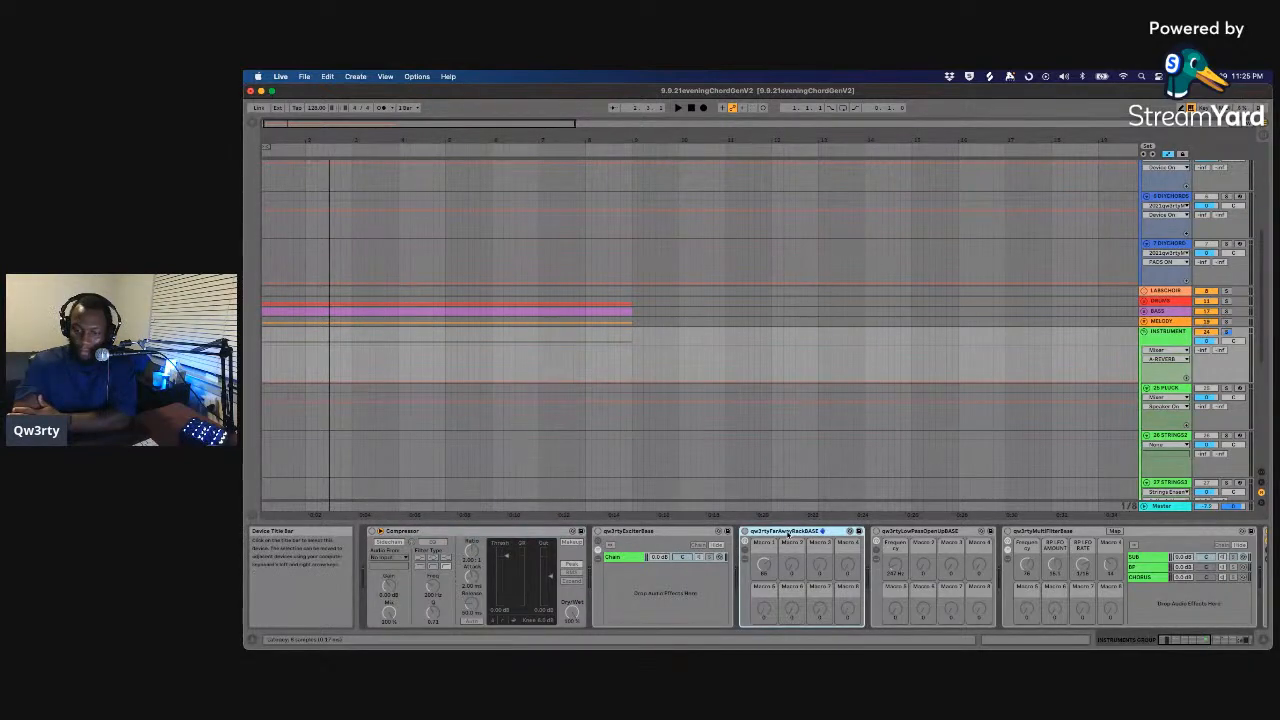
scroll(787, 533, "right", 3)
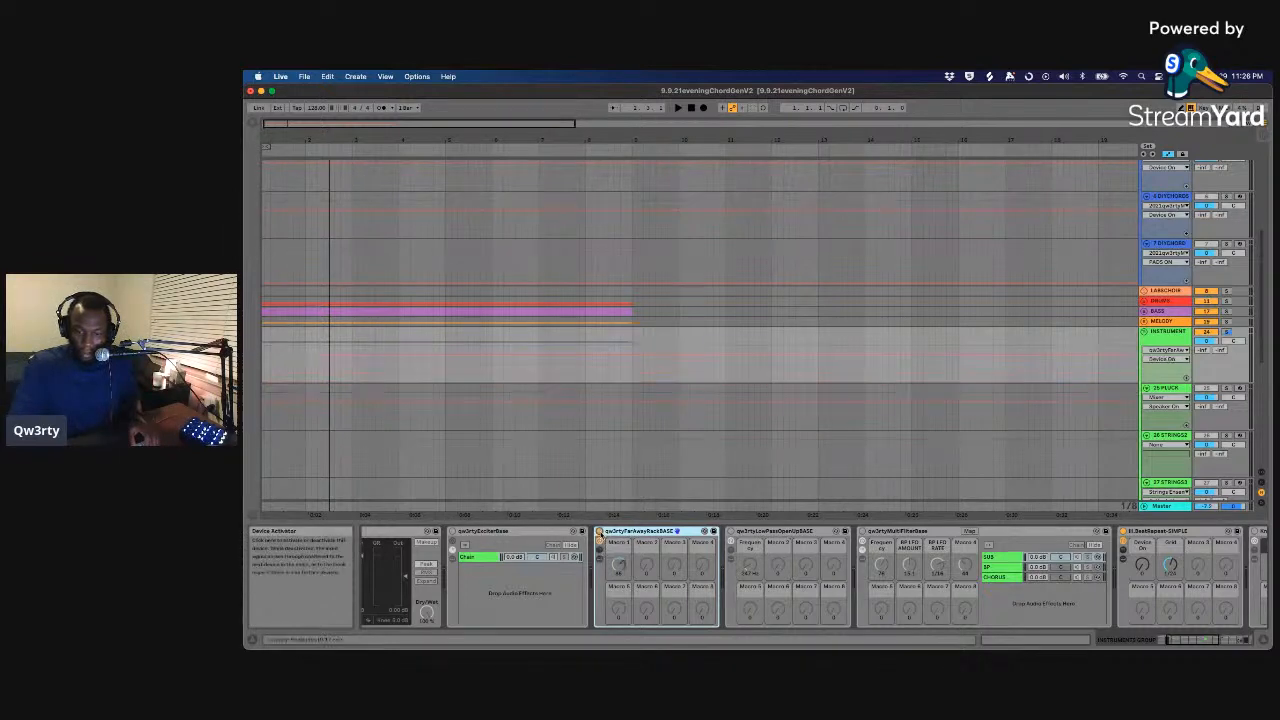
- Unfold the rack's devices and draw a straight rising Macro 1 automation across the intro on the INSTRUMENT group
left_click(599, 564)
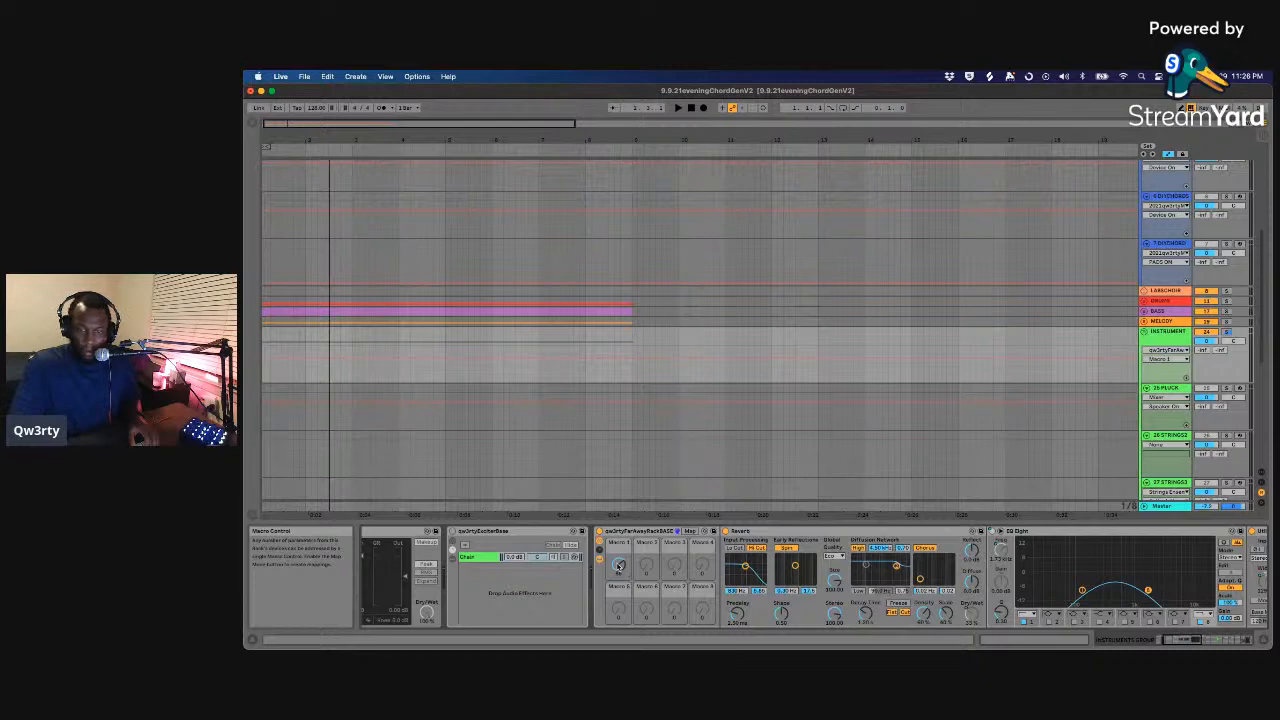
left_click_drag(632, 359, 632, 347)
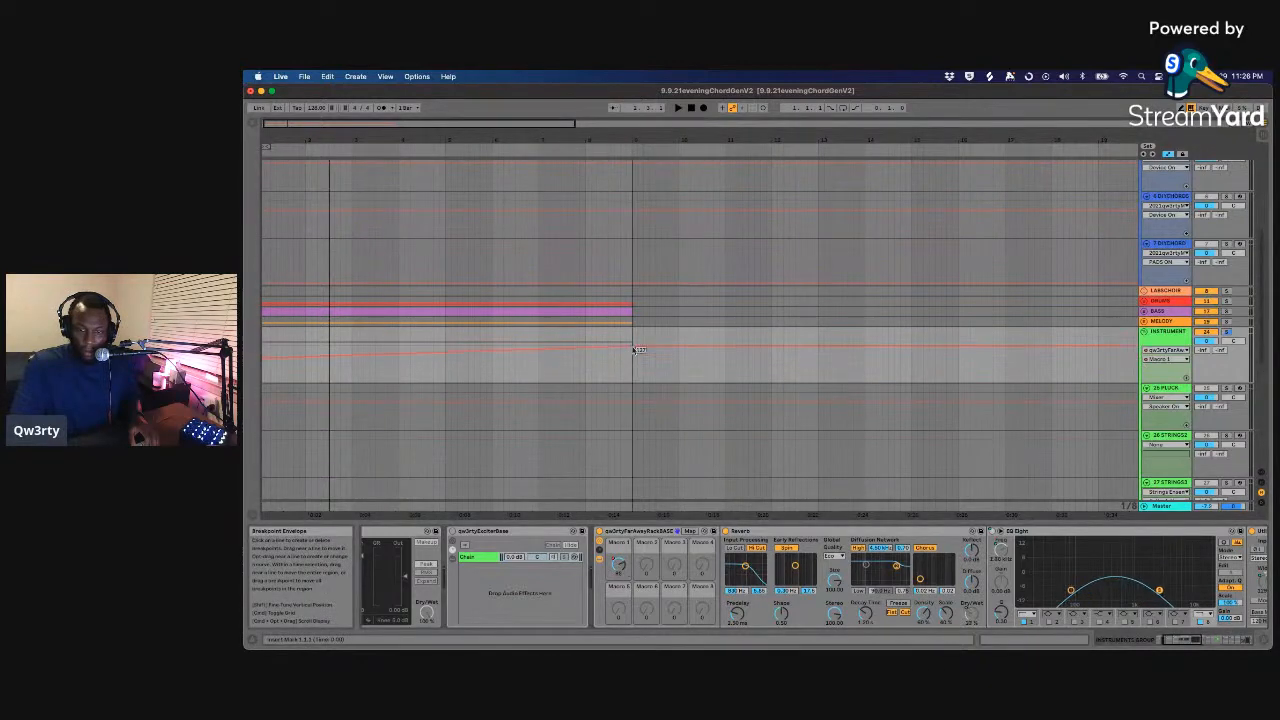
left_click_drag(265, 357, 268, 366)
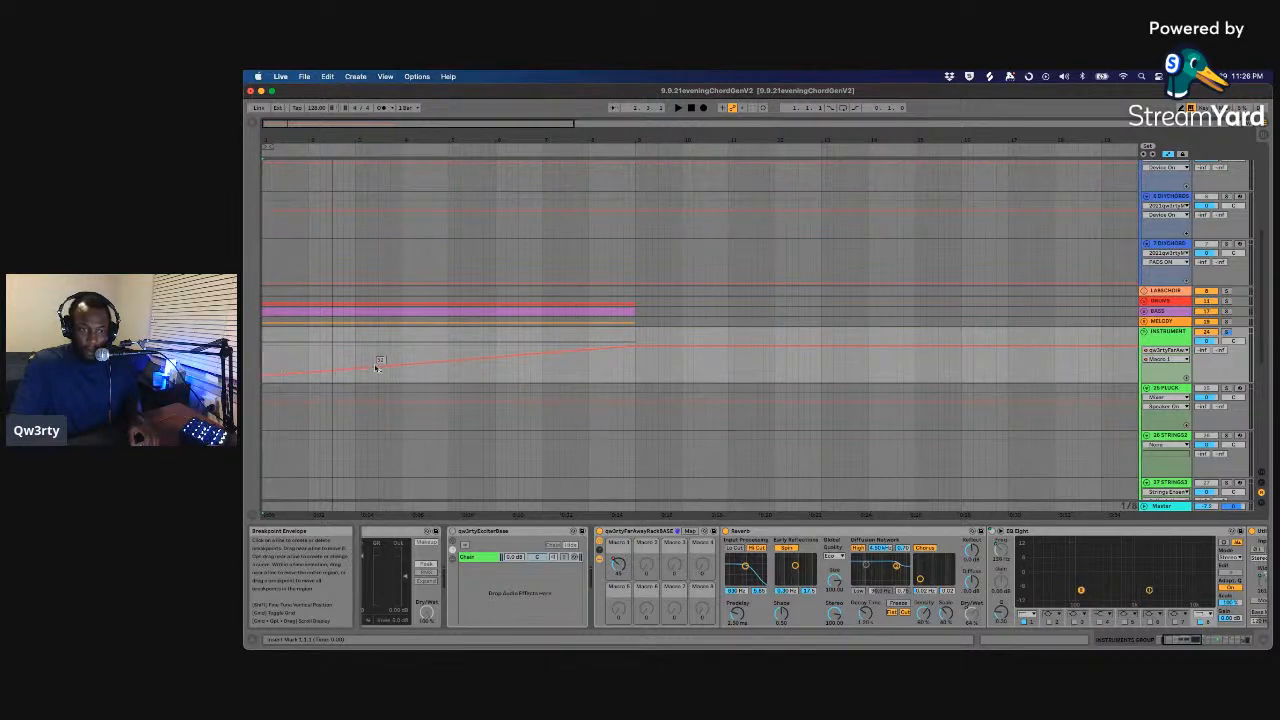
- Insert a rising S-curve shape into the Macro 1 automation across the whole intro on the INSTRUMENT group
left_click_drag(634, 374, 263, 372)
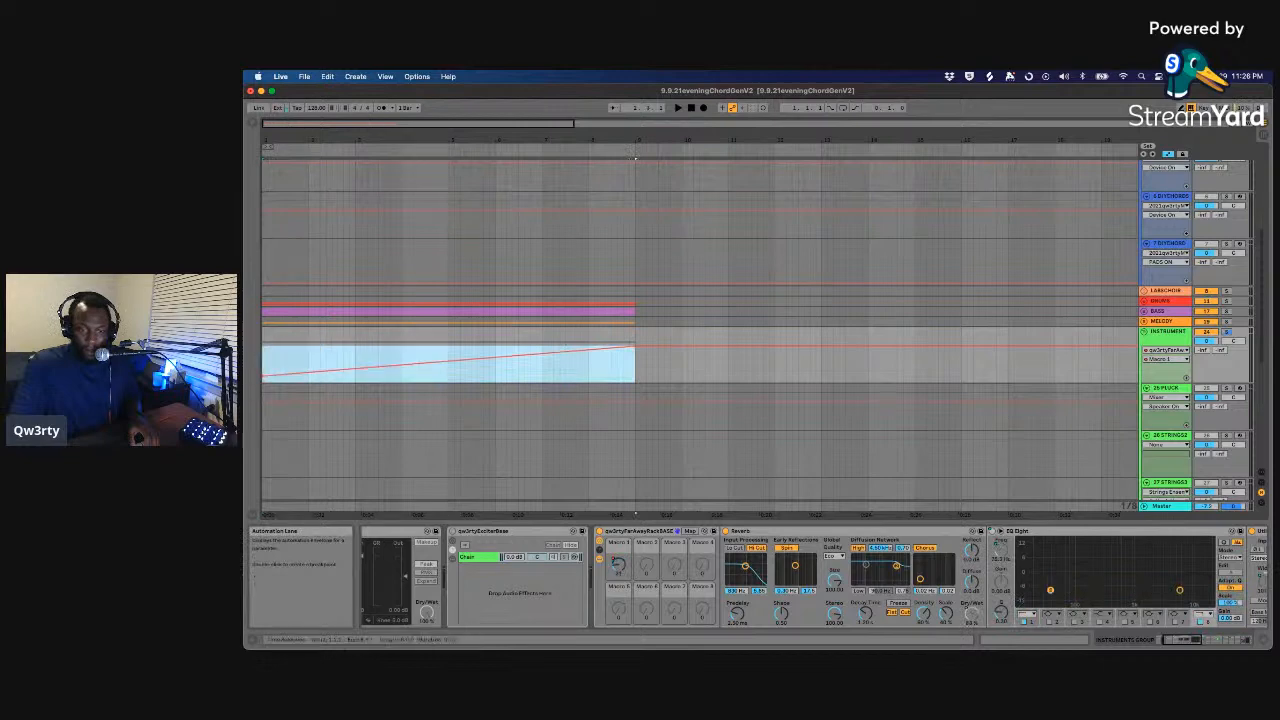
right_click(420, 368)
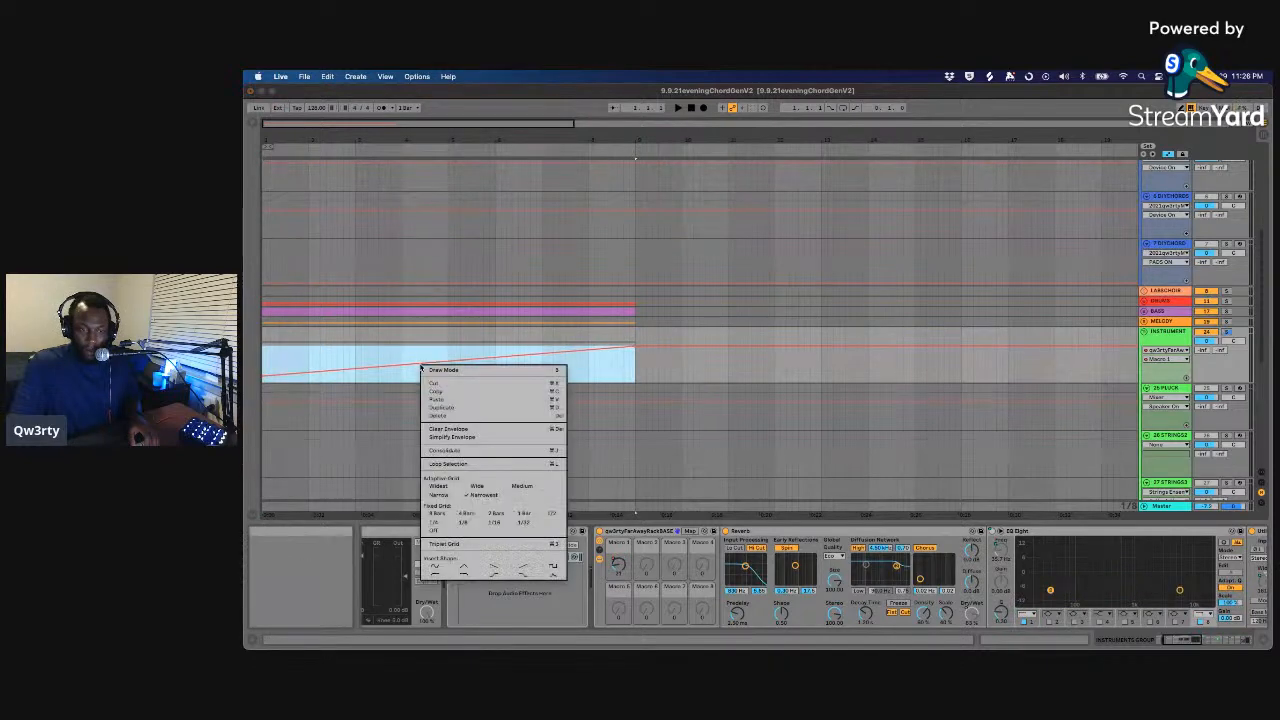
left_click(492, 576)
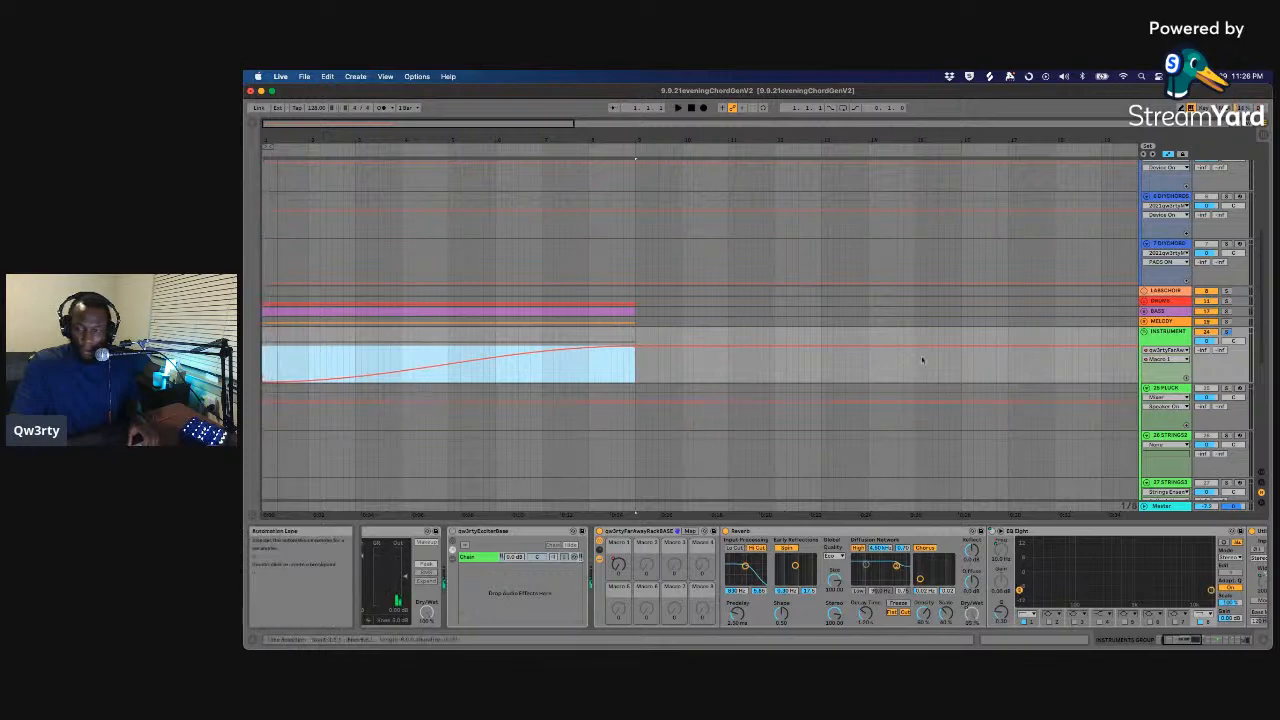
- Unsolo the INSTRUMENT group and play the intro again from the start to hear the S-curve in the full mix
left_click(1227, 332)
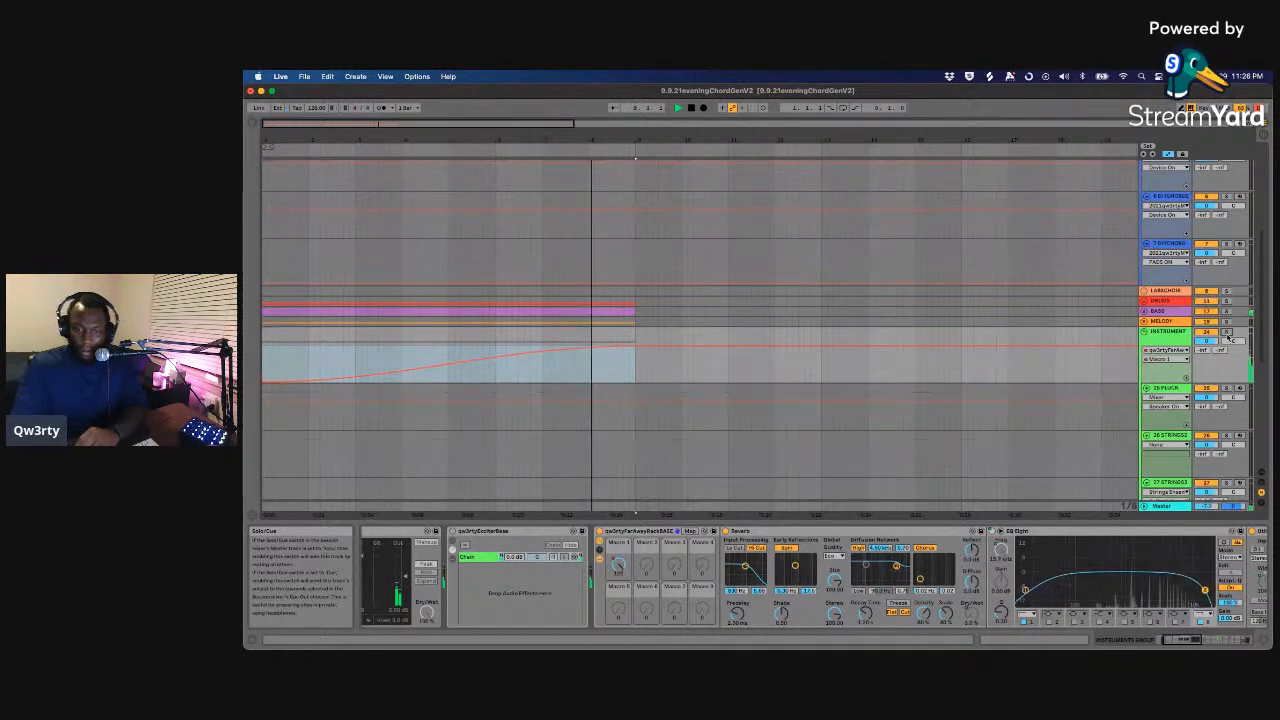
key("space")
left_click(634, 371)
scroll(634, 371, "right", 1)
key("space")
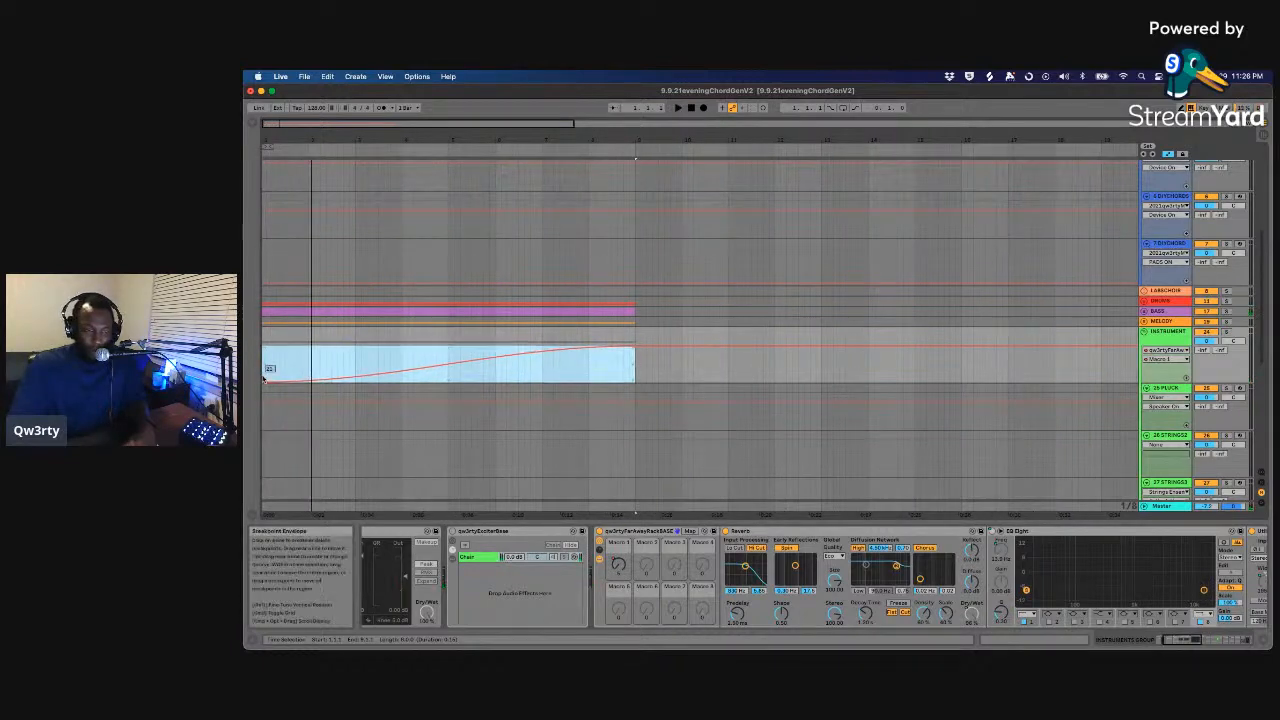
- Add a higher breakpoint near the start of the INSTRUMENT group's Macro 1 automation and level the envelope before it to match
left_click_drag(270, 141, 249, 172)
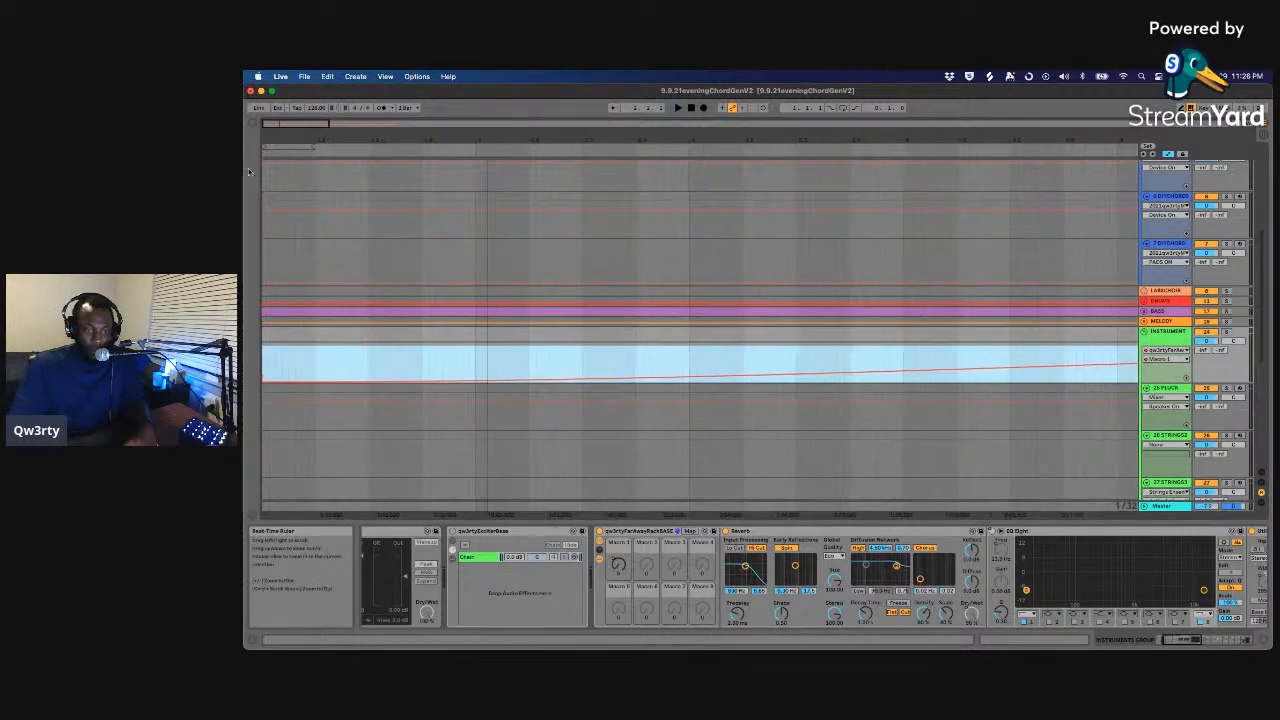
left_click(361, 385)
left_click_drag(361, 385, 362, 362)
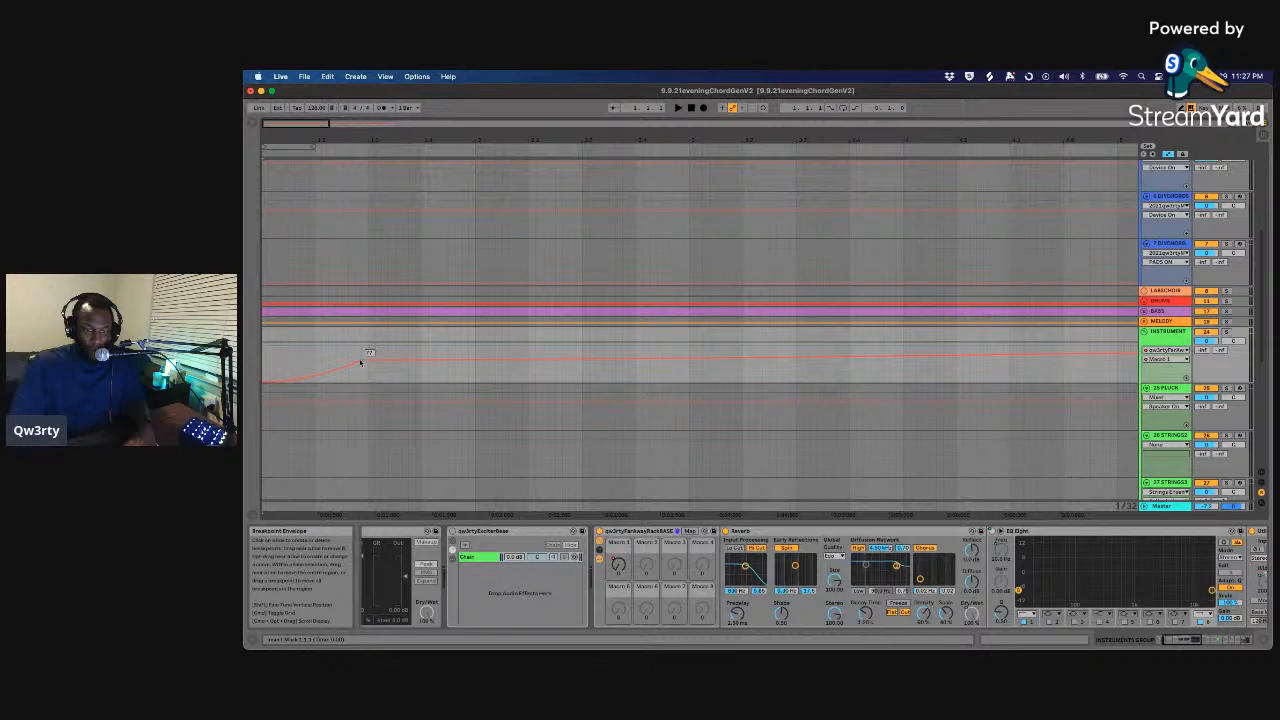
left_click_drag(363, 378, 246, 378)
left_click(347, 378)
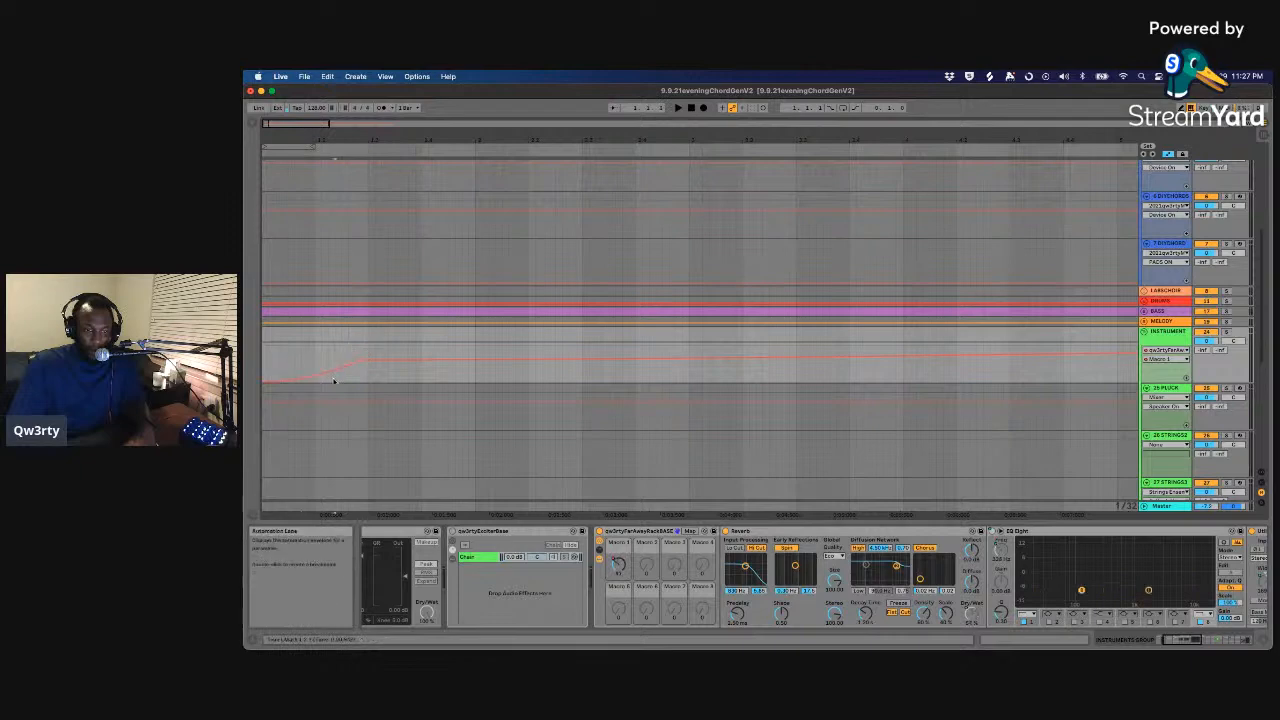
left_click_drag(335, 380, 258, 381)
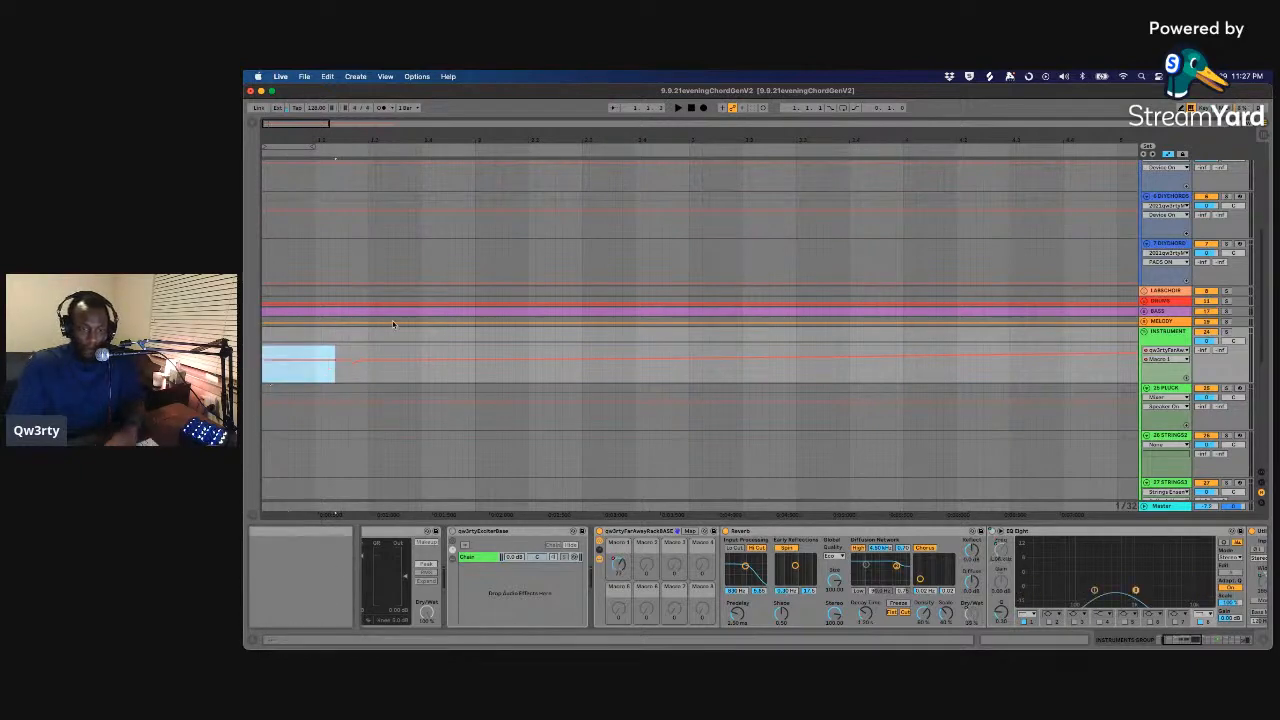
- Play the intro through to past the clips' end to audition the raised start of the INSTRUMENT group's Macro 1 automation
key("space")
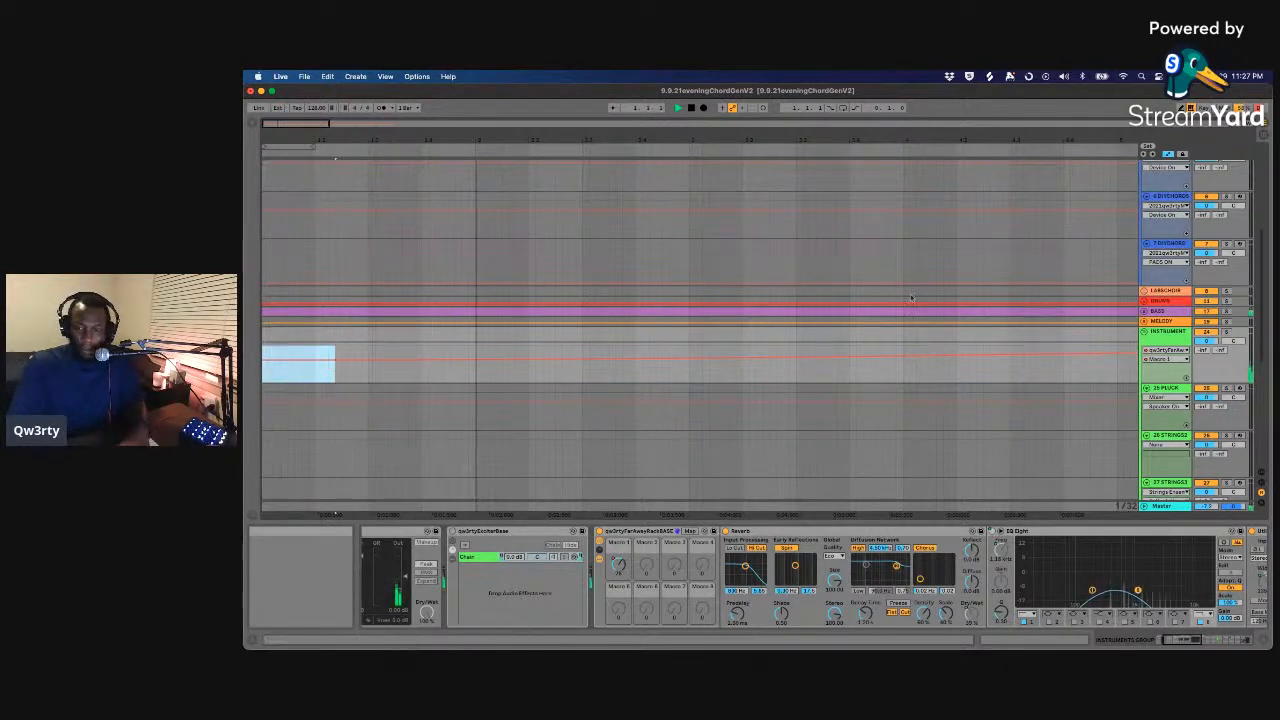
left_click_drag(1027, 139, 1027, 139)
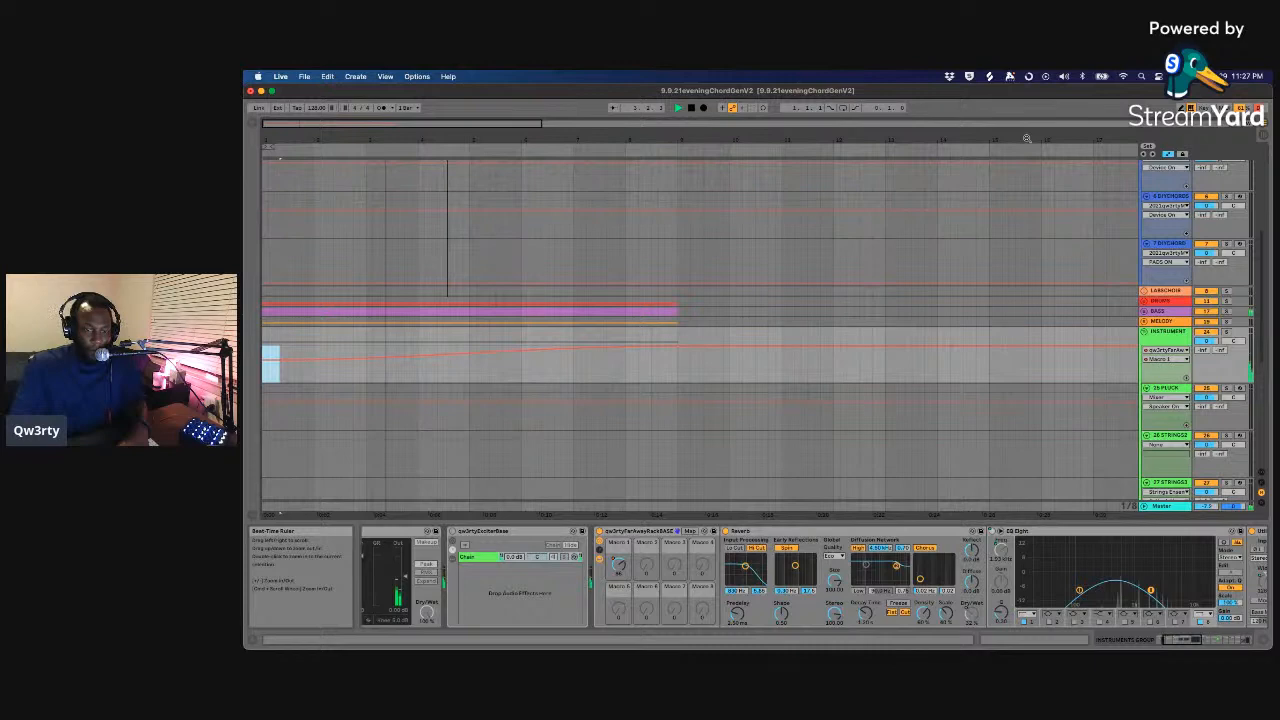
left_click_drag(1027, 139, 374, 138)
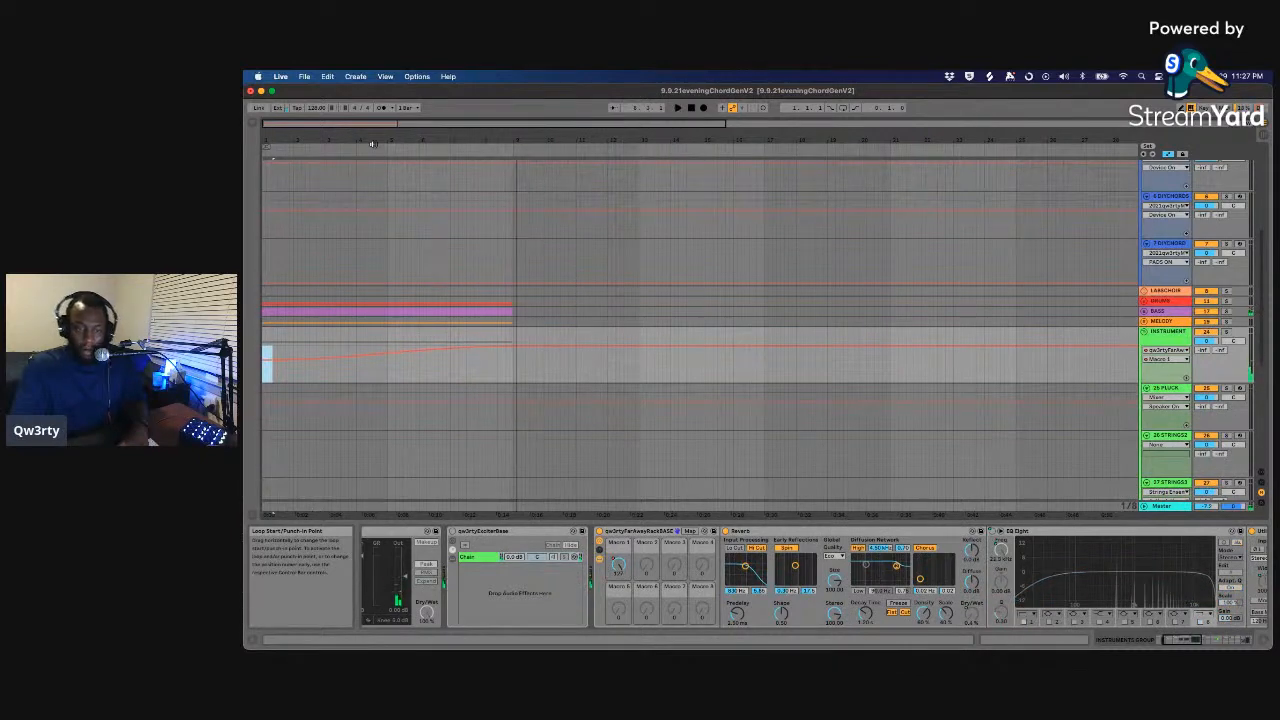
- Switch to the Session View, launch the INTRO+ scene and look over the clips playing in the INSTRUMENT group's tracks
key("Tab")
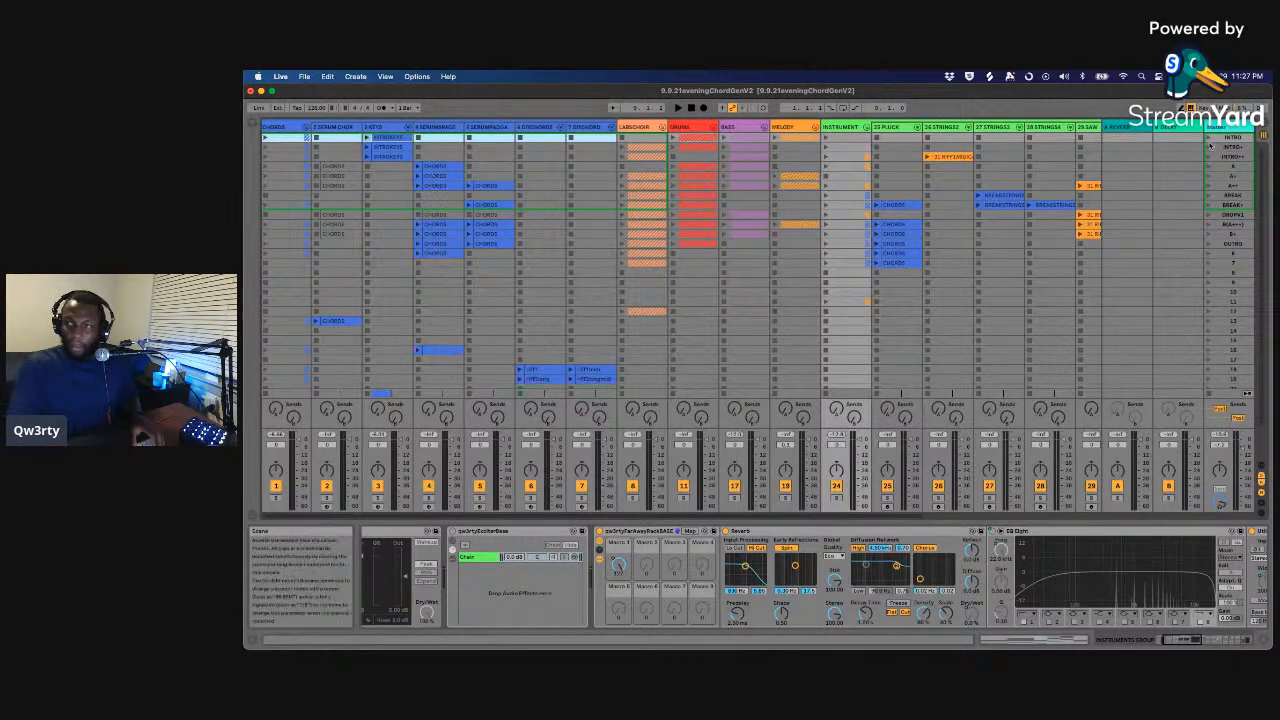
left_click(1207, 150)
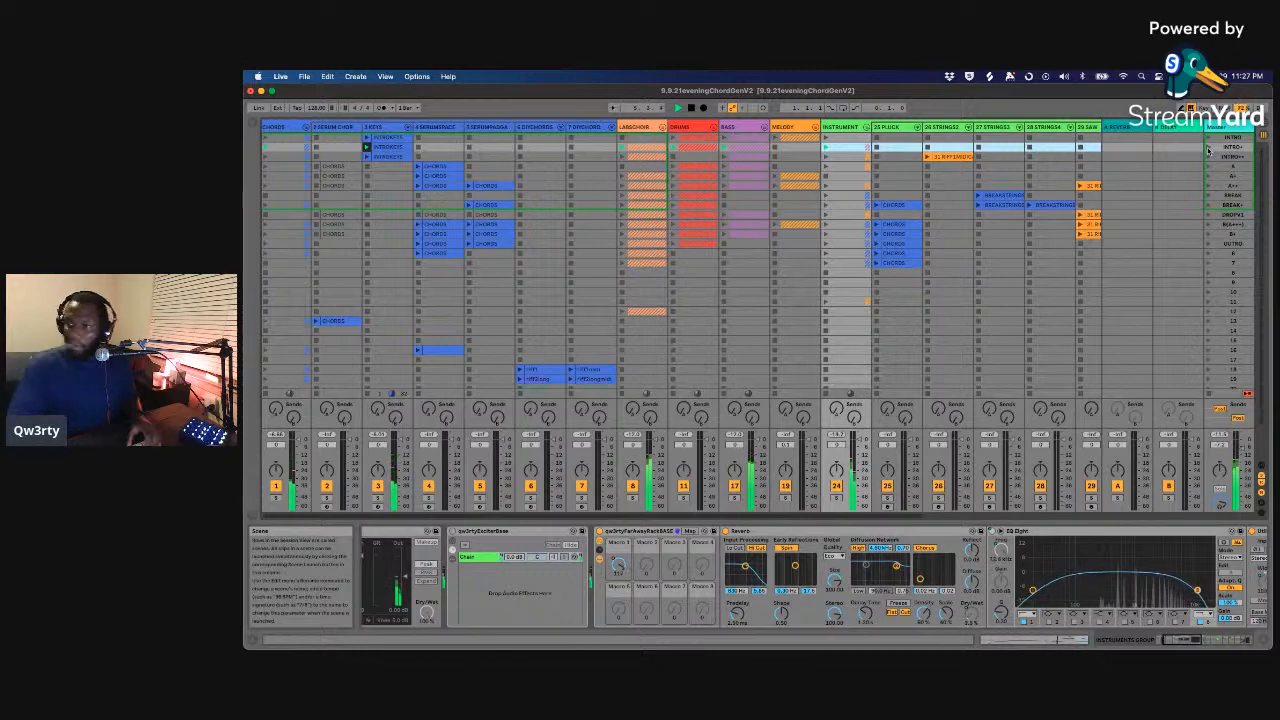
scroll(1210, 150, "right", 1)
scroll(1213, 148, "right", 1)
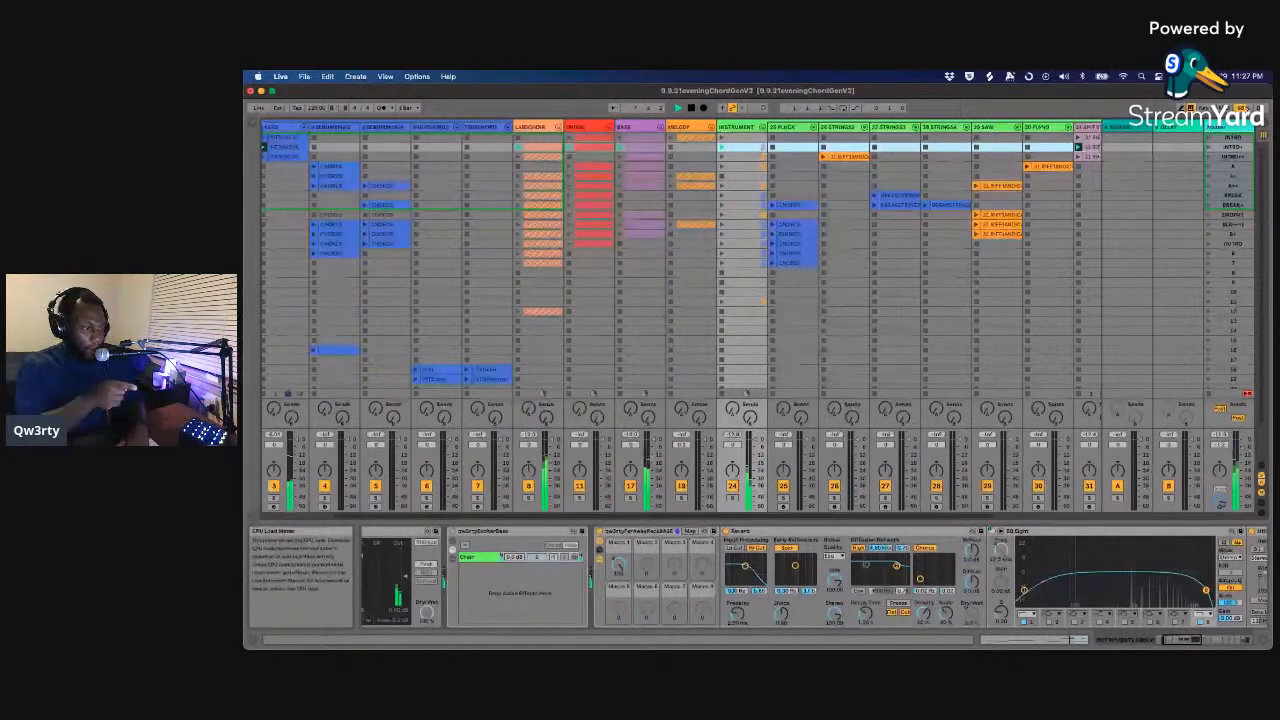
left_click(991, 531)
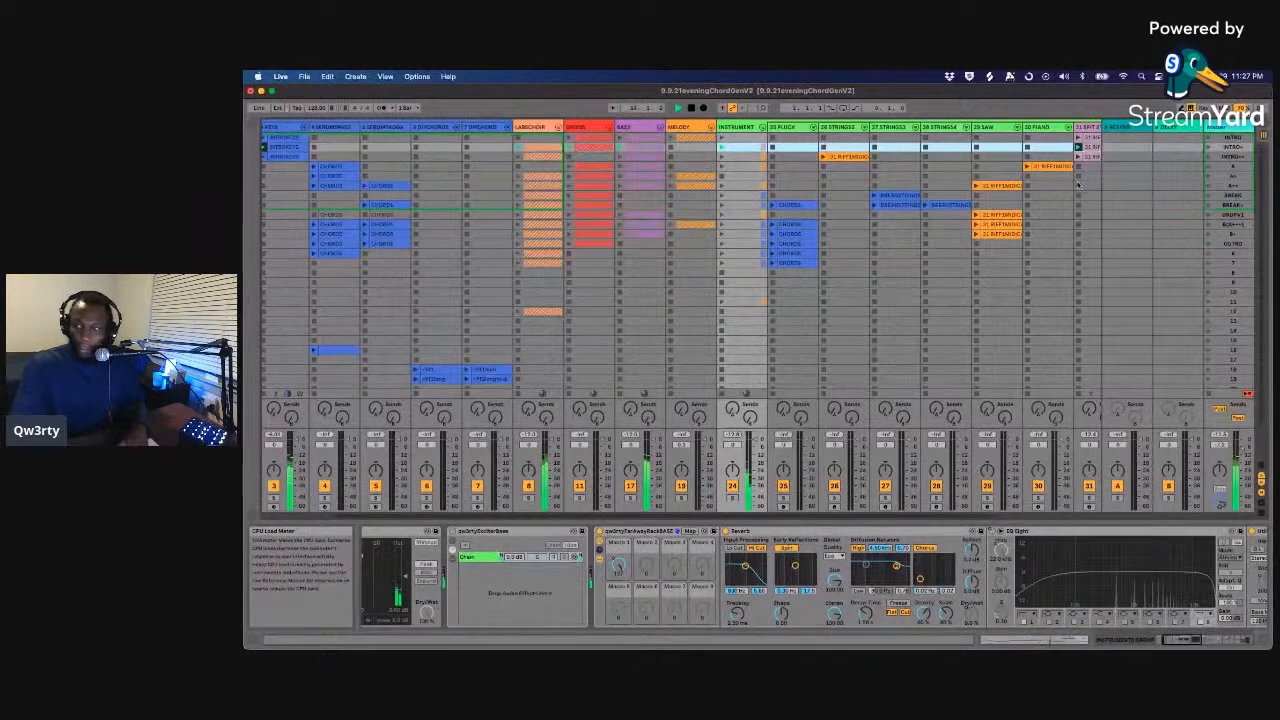
scroll(1019, 202, "left", 2)
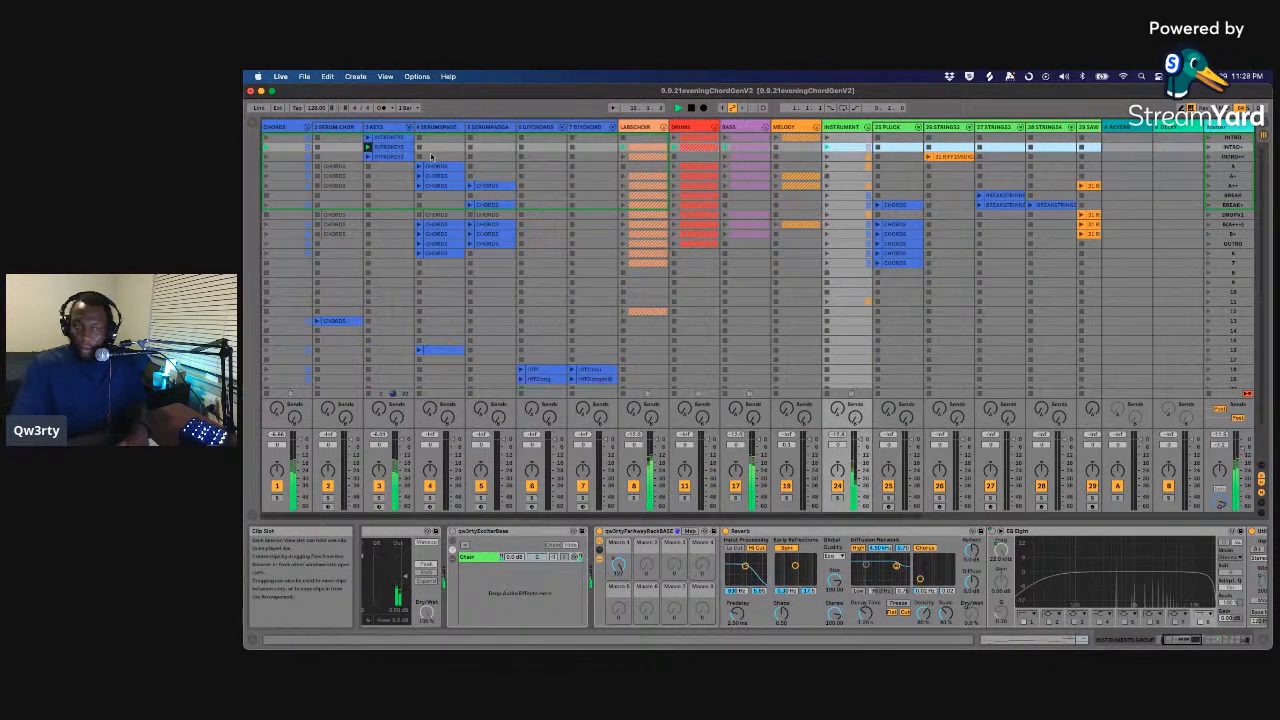
- Unfold the LABSCHOIR group, examine the devices on tracks 9 and 10, and relaunch the INTRO+ scene
left_click(650, 128)
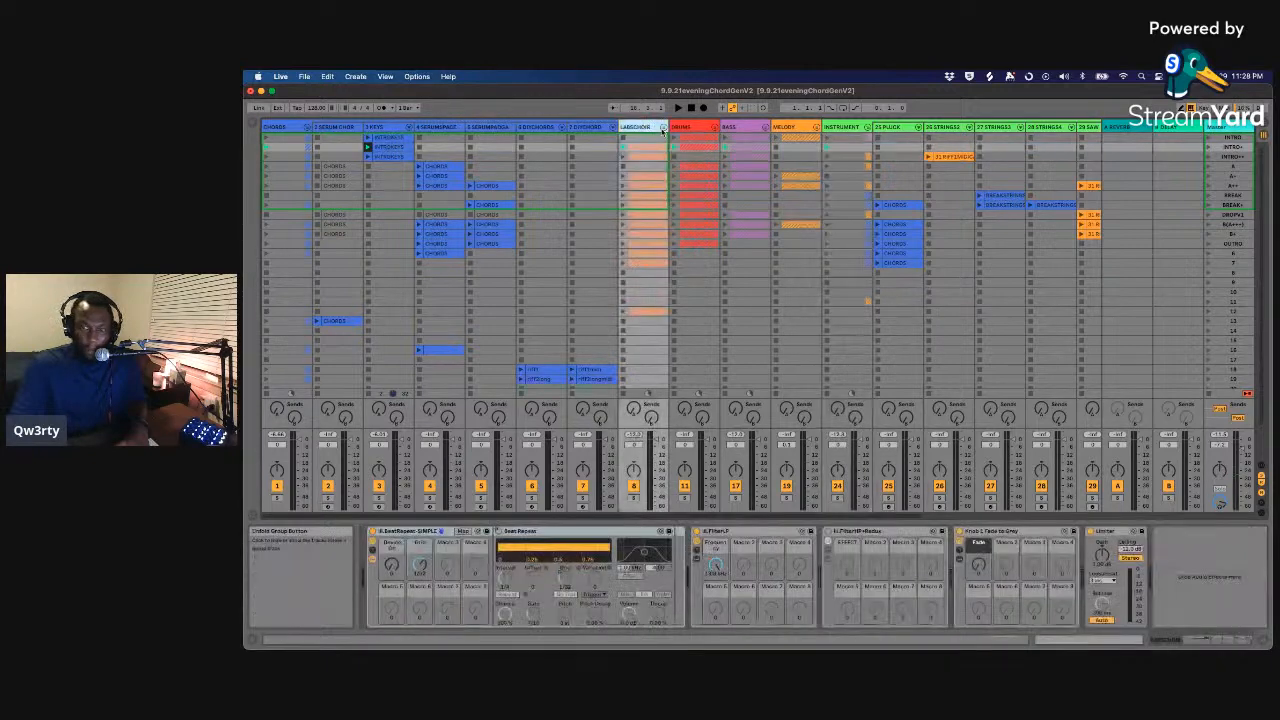
left_click(663, 128)
left_click(686, 128)
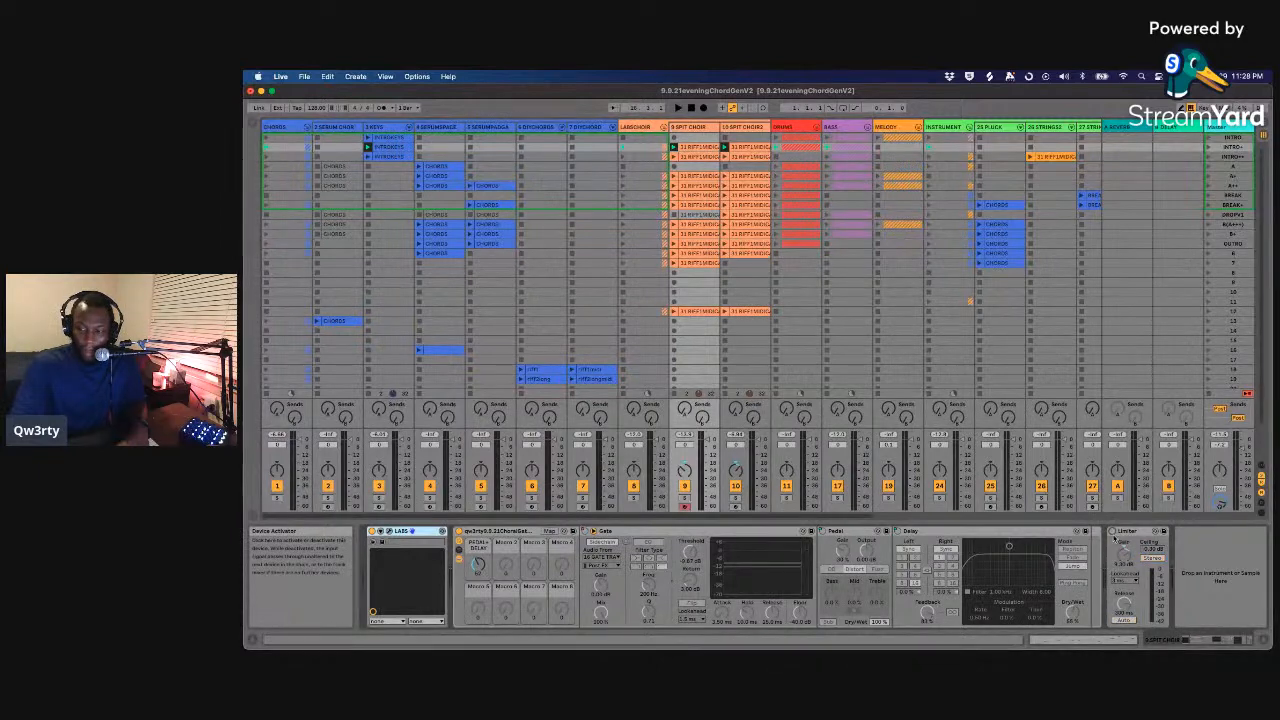
left_click(746, 129)
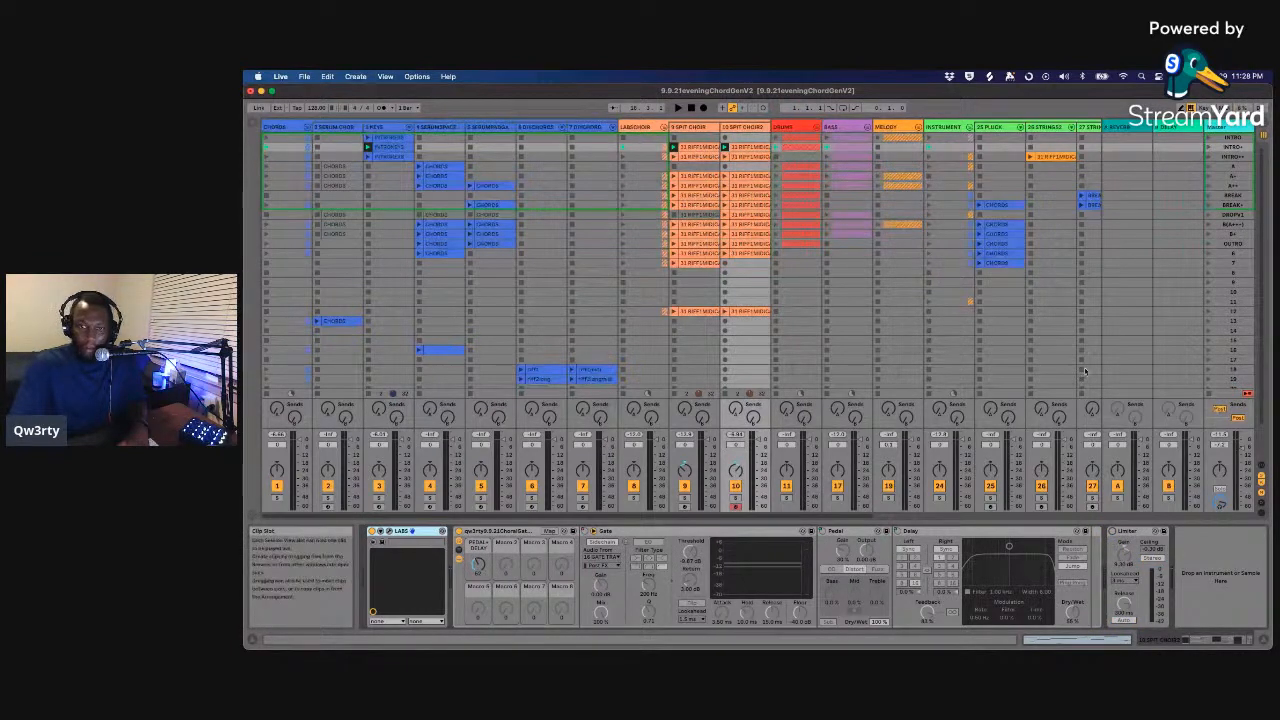
left_click(1209, 151)
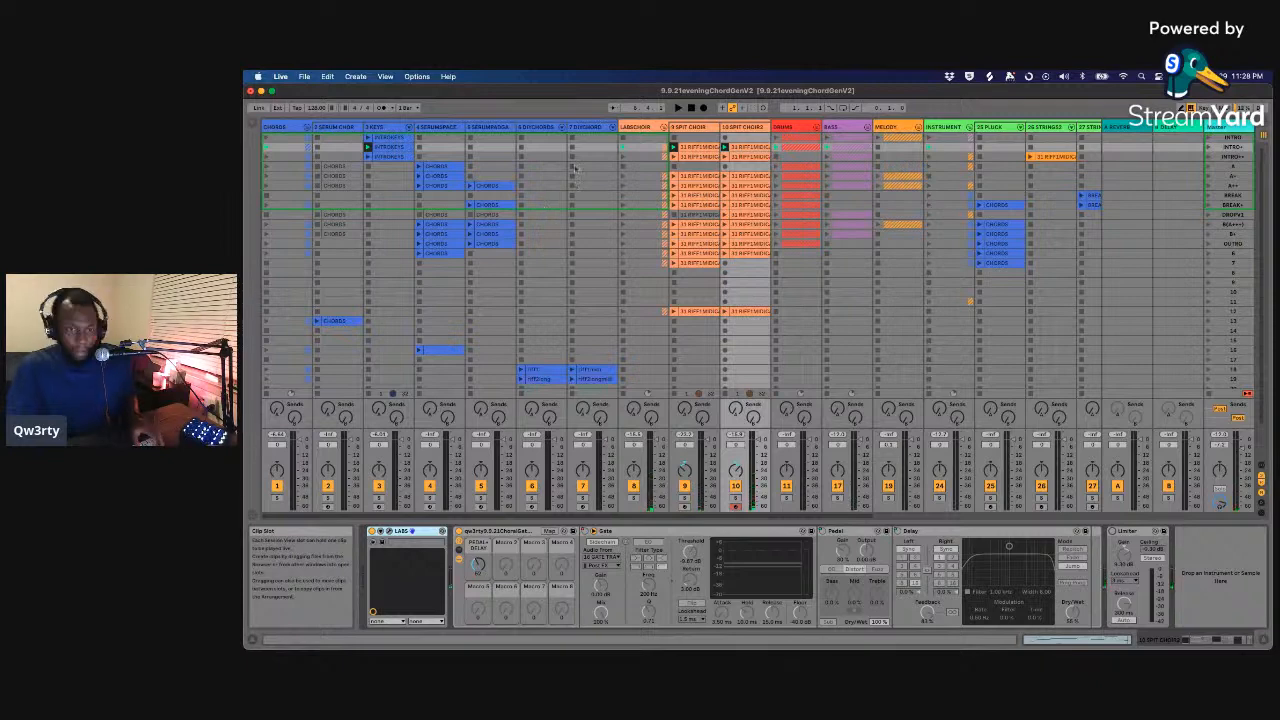
- Inspect the MELODY group's effects, and play the INTRO+ clips while checking Macro 1 of the INSTRUMENT group's qw3rtyFarAwayRackBASE rack
left_click(893, 127)
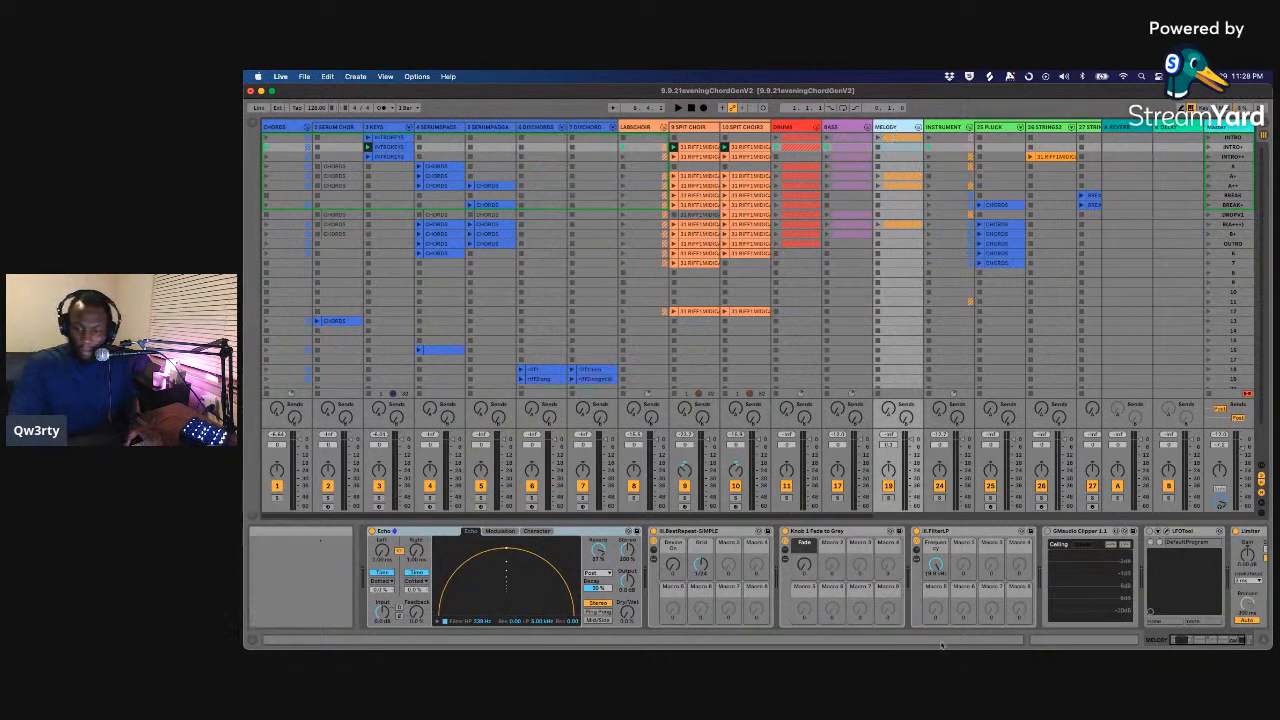
scroll(1107, 572, "right", 3)
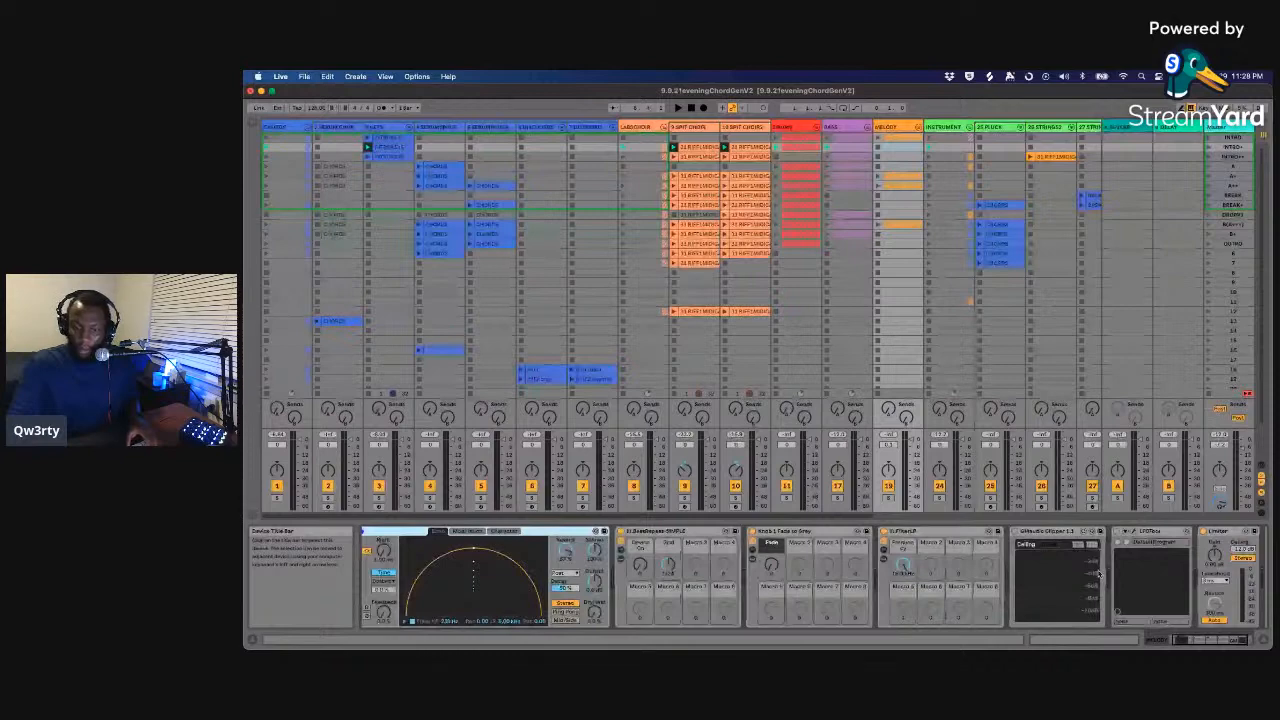
left_click(943, 127)
key("space")
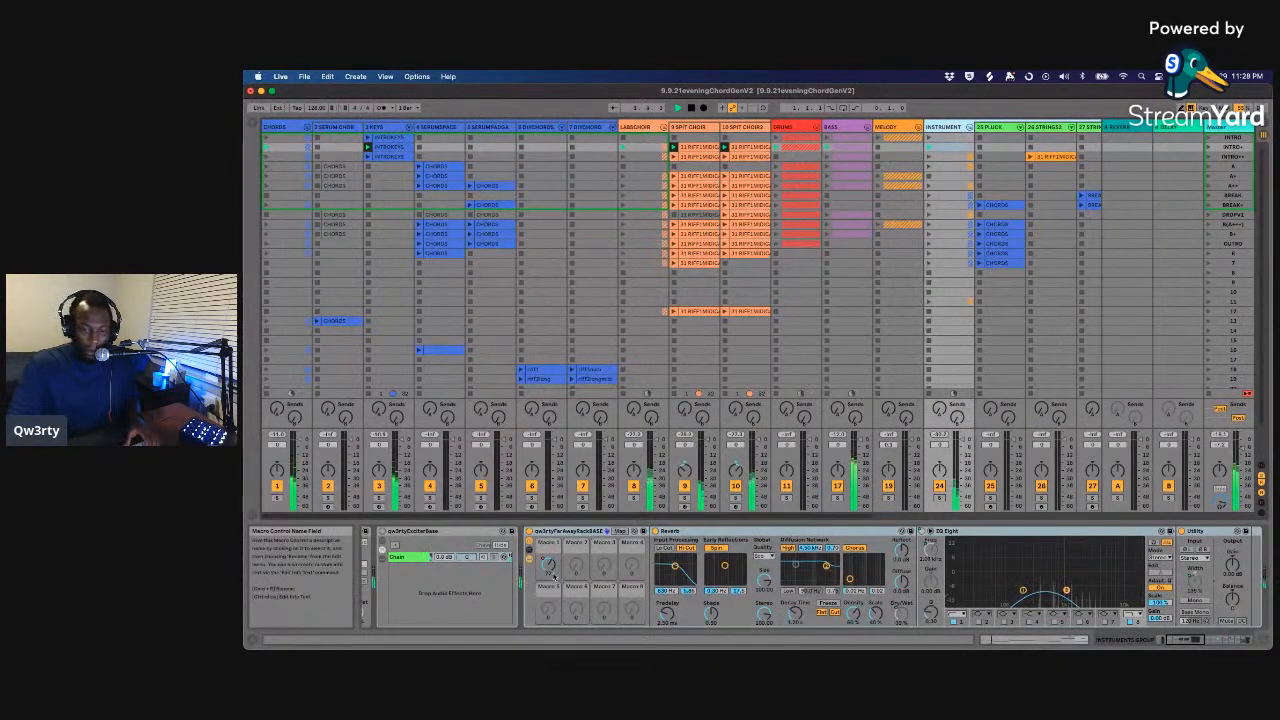
left_click_drag(554, 568, 553, 569)
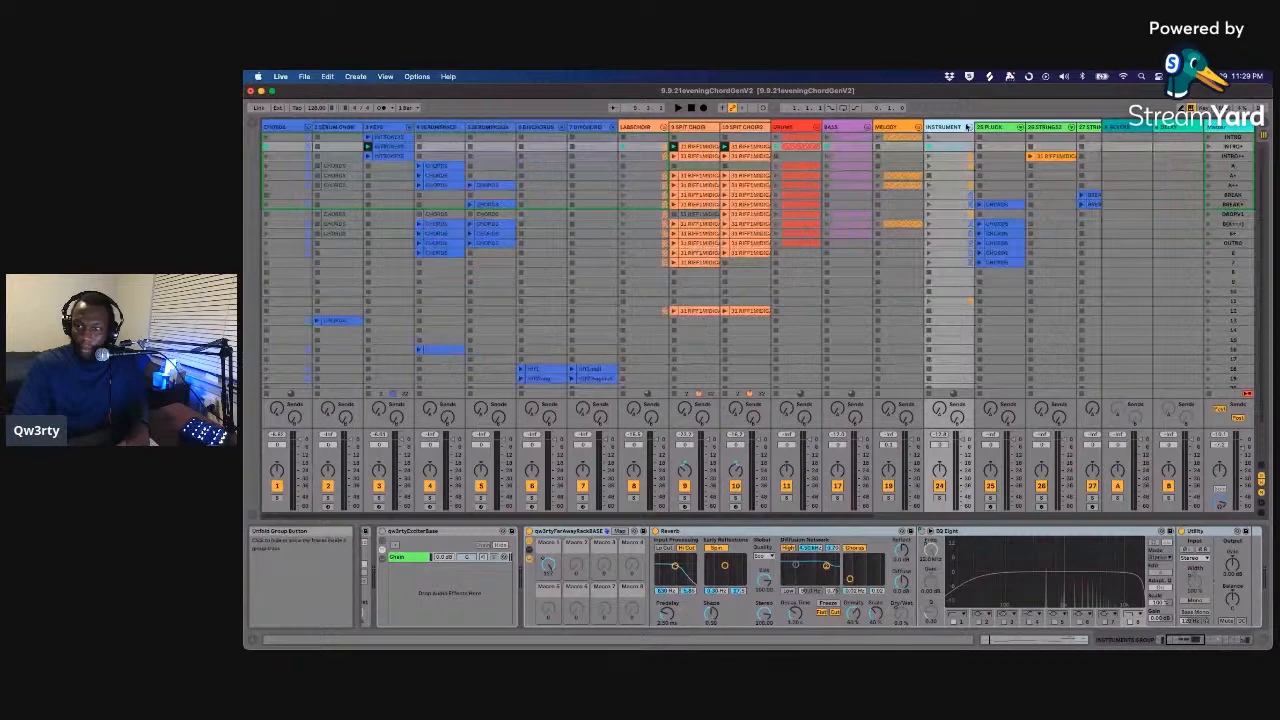
- Locate the end of the intro in the INSTRUMENT group's Macro 1 automation lane in the Arrangement View, and return to the Session View
scroll(967, 127, "right", 1)
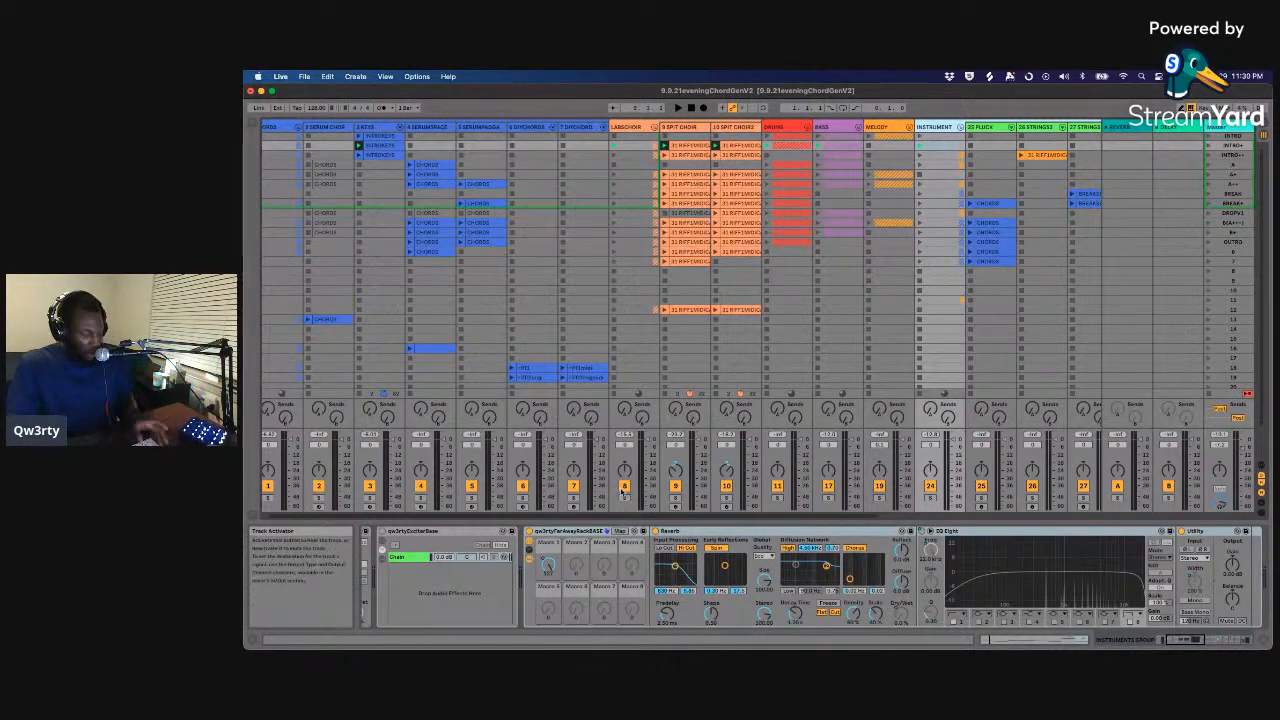
key("Tab")
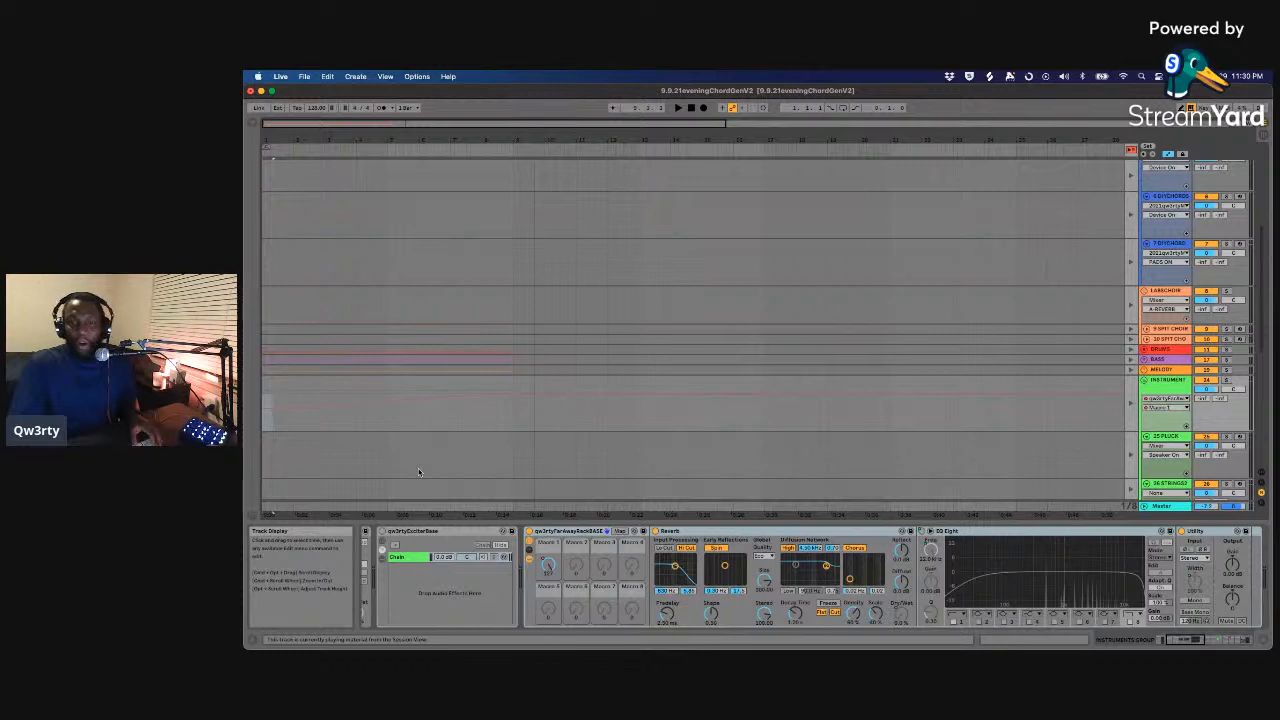
left_click(516, 410)
left_click(514, 413)
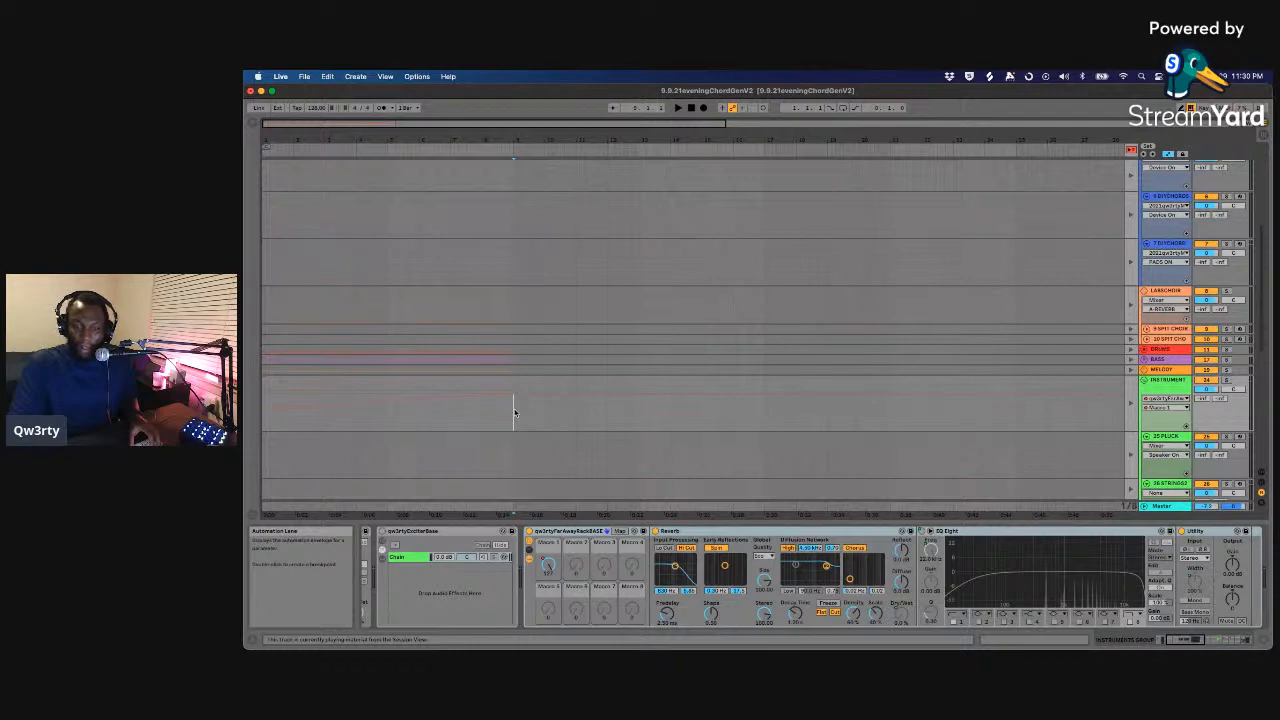
key("Tab")
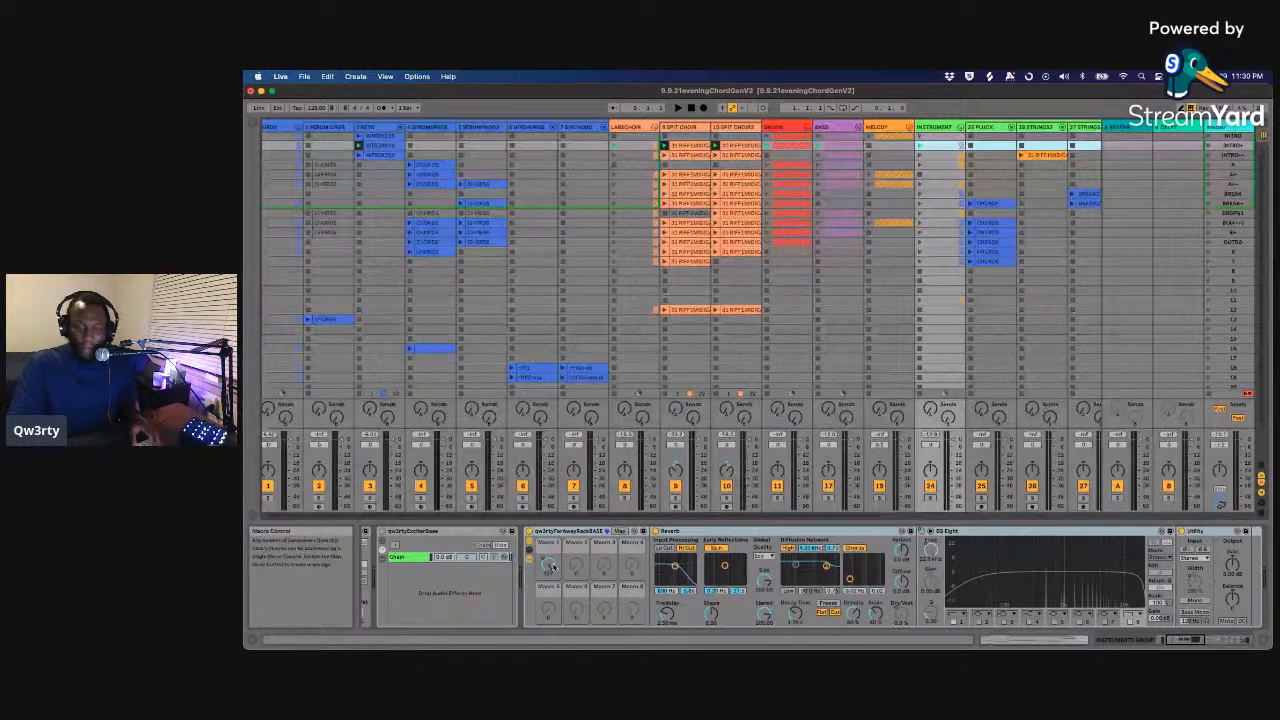
- Compare the rack's Macro 1 during session playback with the INSTRUMENT group's automation by alternating between the Session and Arrangement Views
key("space")
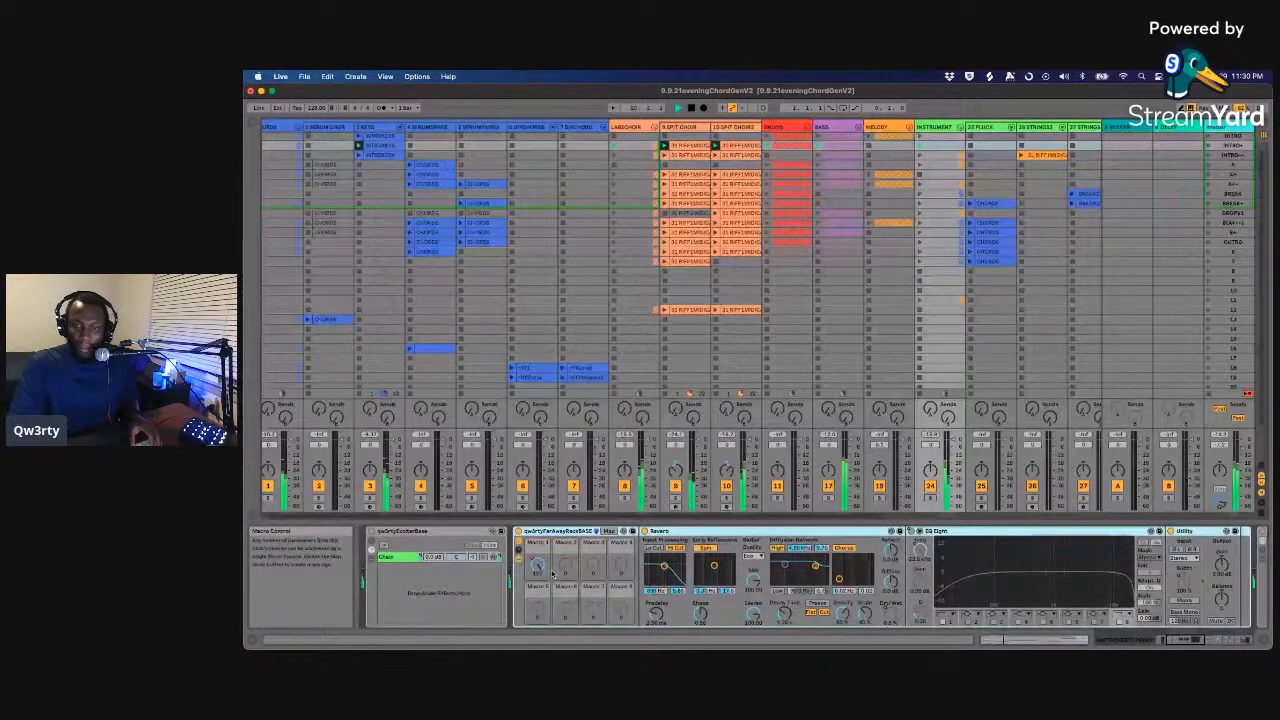
key("Tab")
key("space")
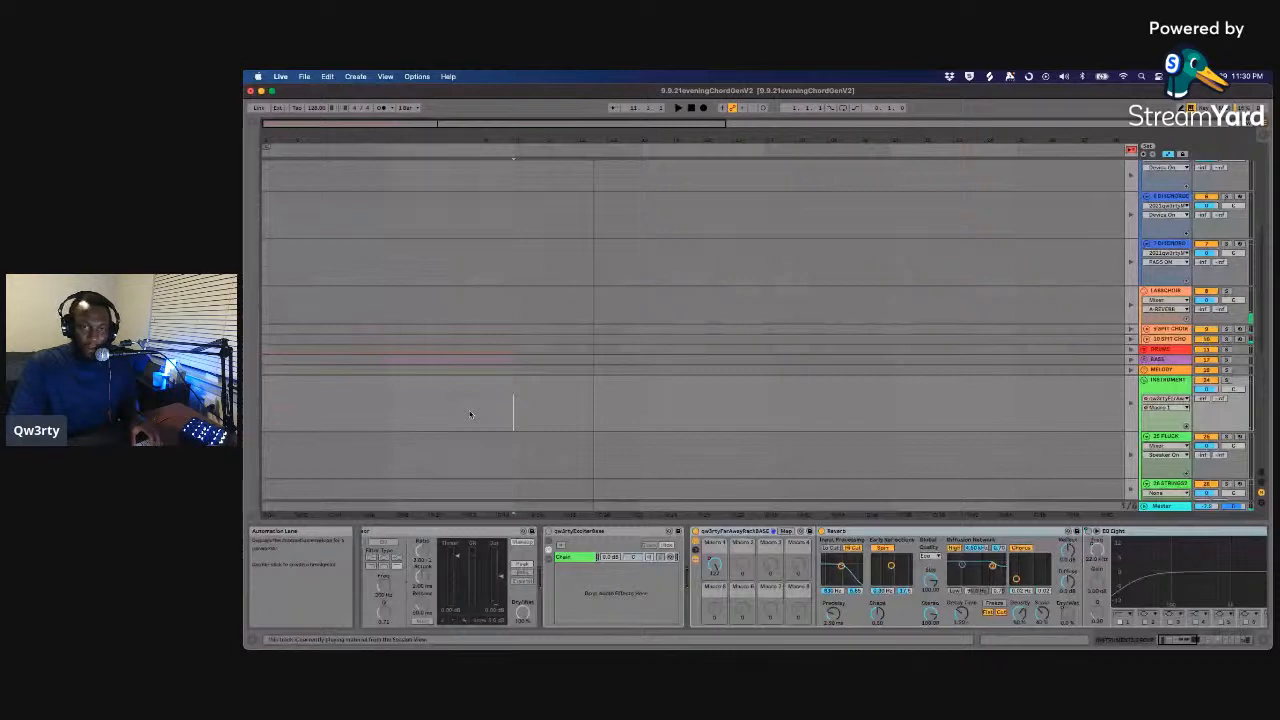
key("Tab")
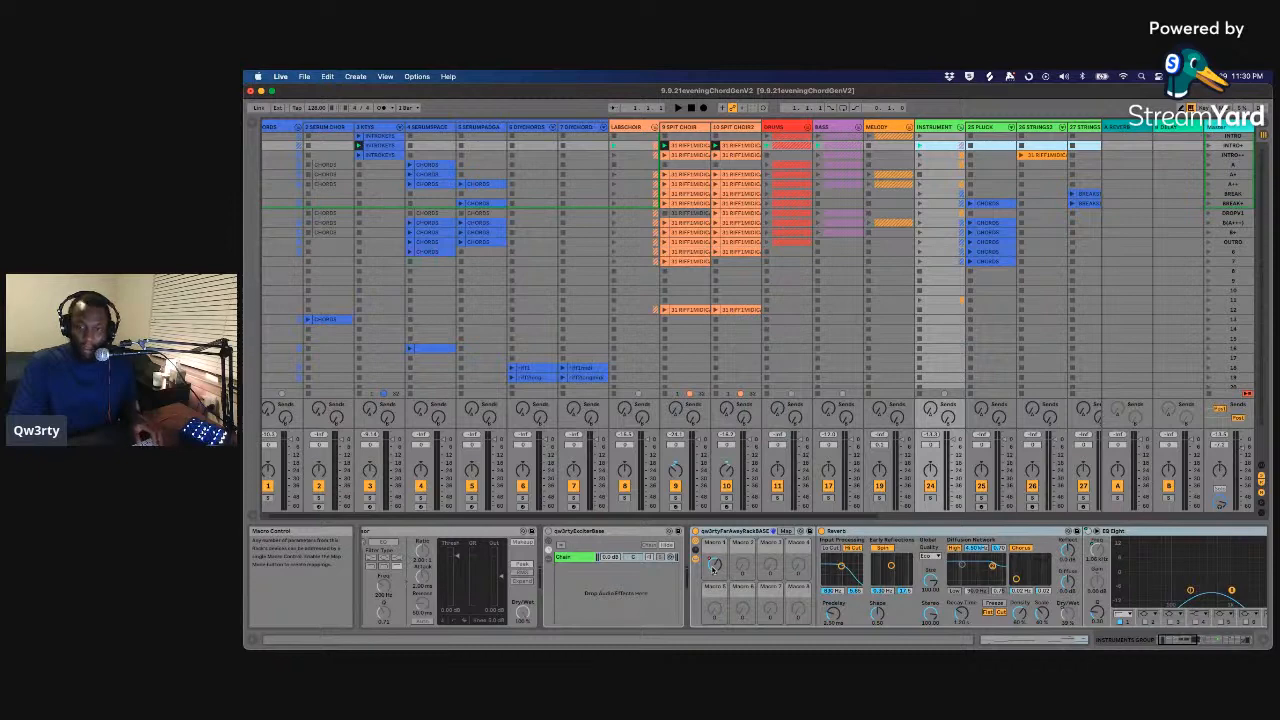
key("Tab")
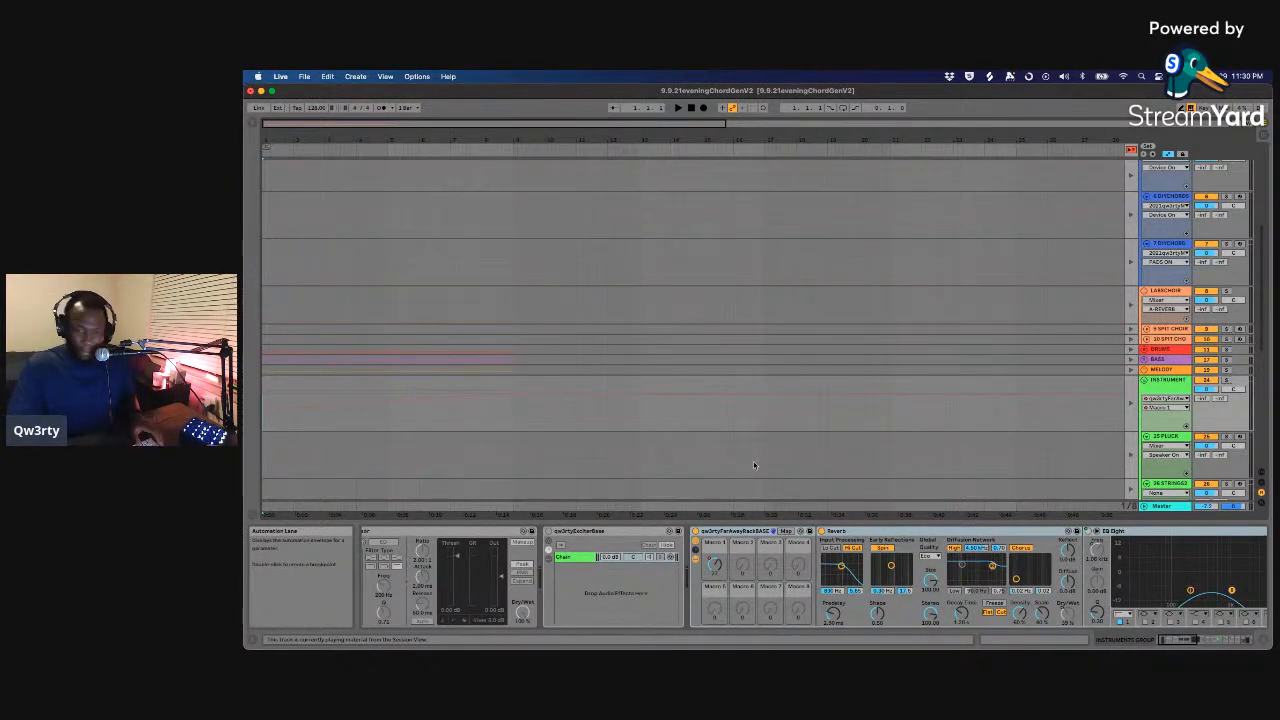
key("Tab")
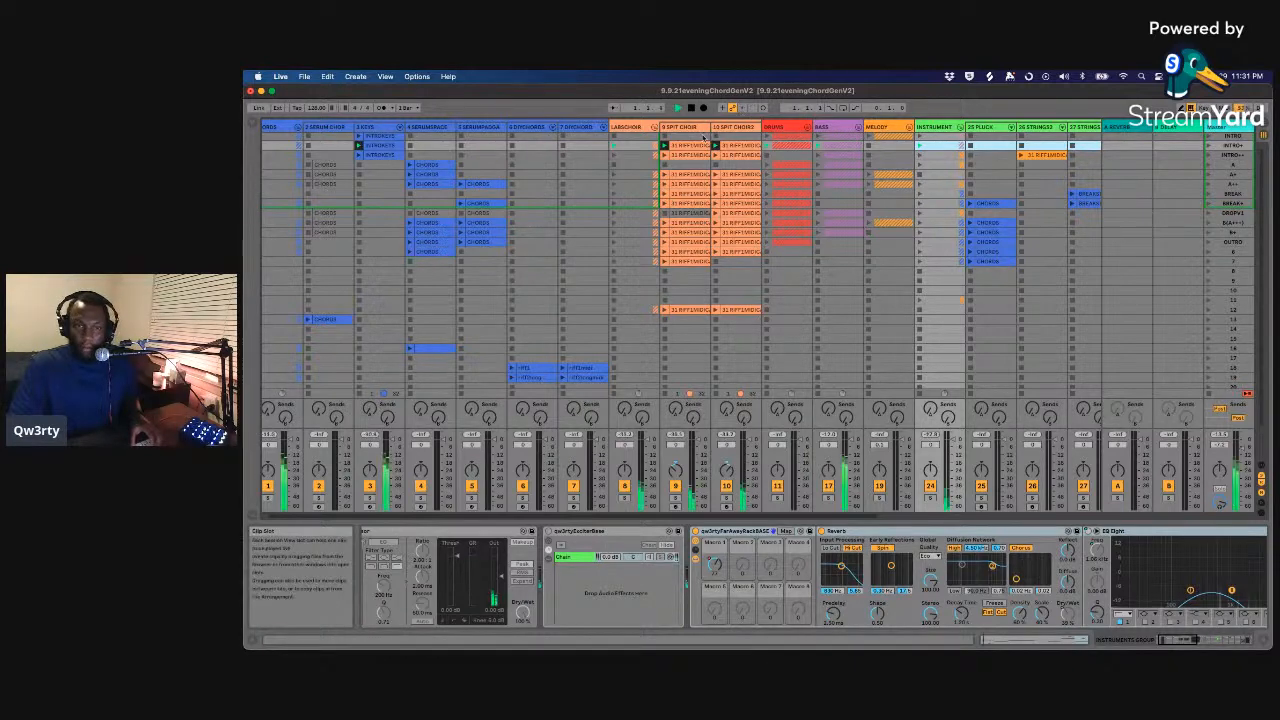
key("Tab")
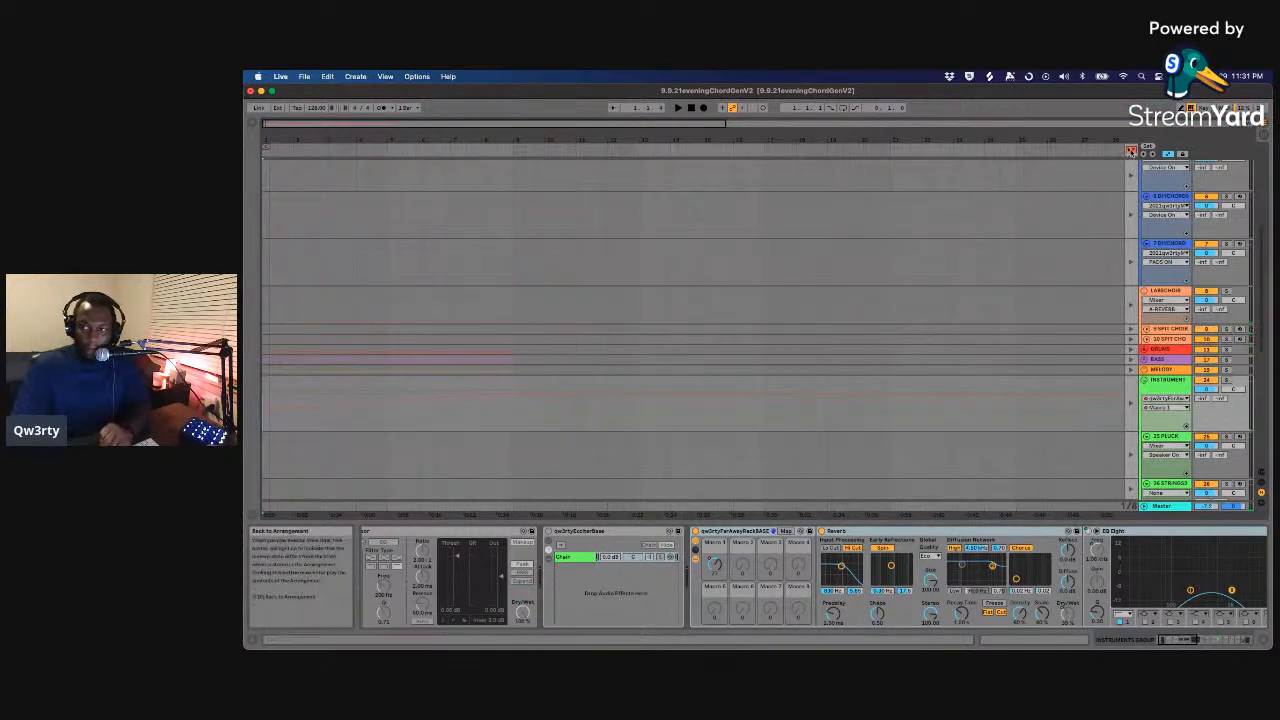
- Return all tracks to arrangement playback, and play the recorded intro from bar 1 while following the INSTRUMENT group's Macro 1 automation
left_click(1130, 149)
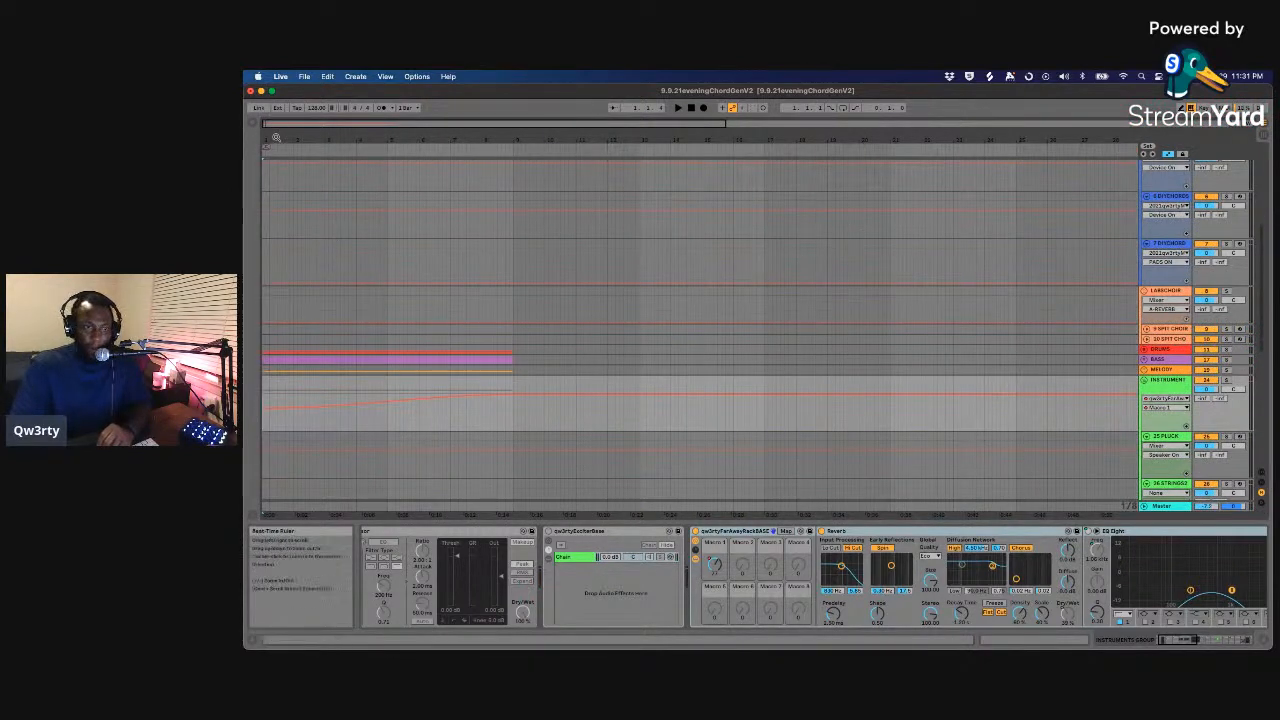
left_click_drag(276, 139, 276, 130)
scroll(290, 246, "up", 5)
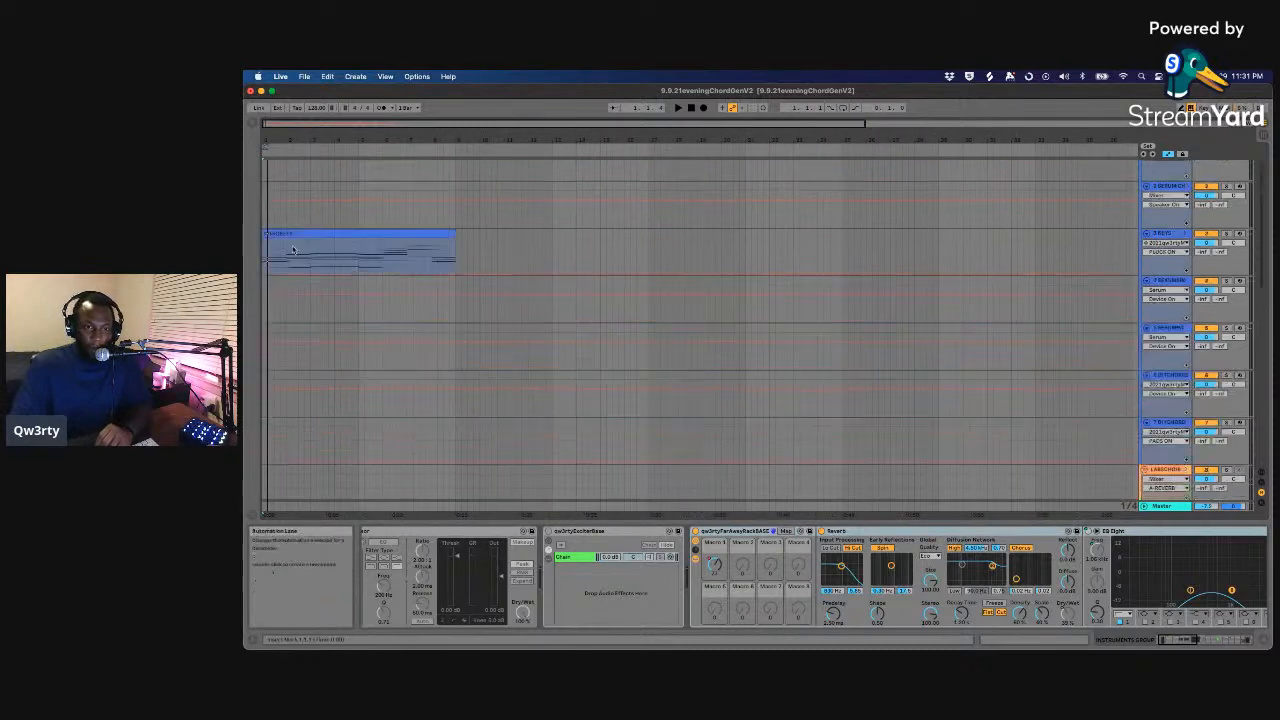
left_click(262, 205)
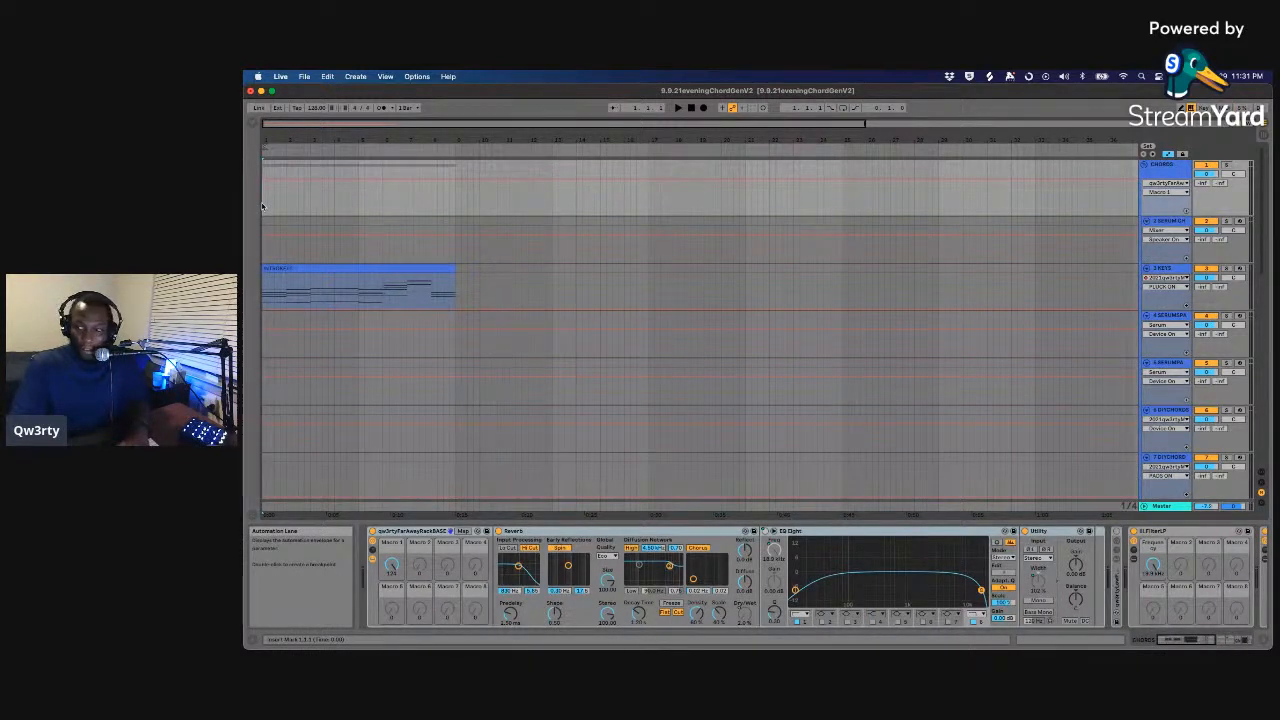
key("space")
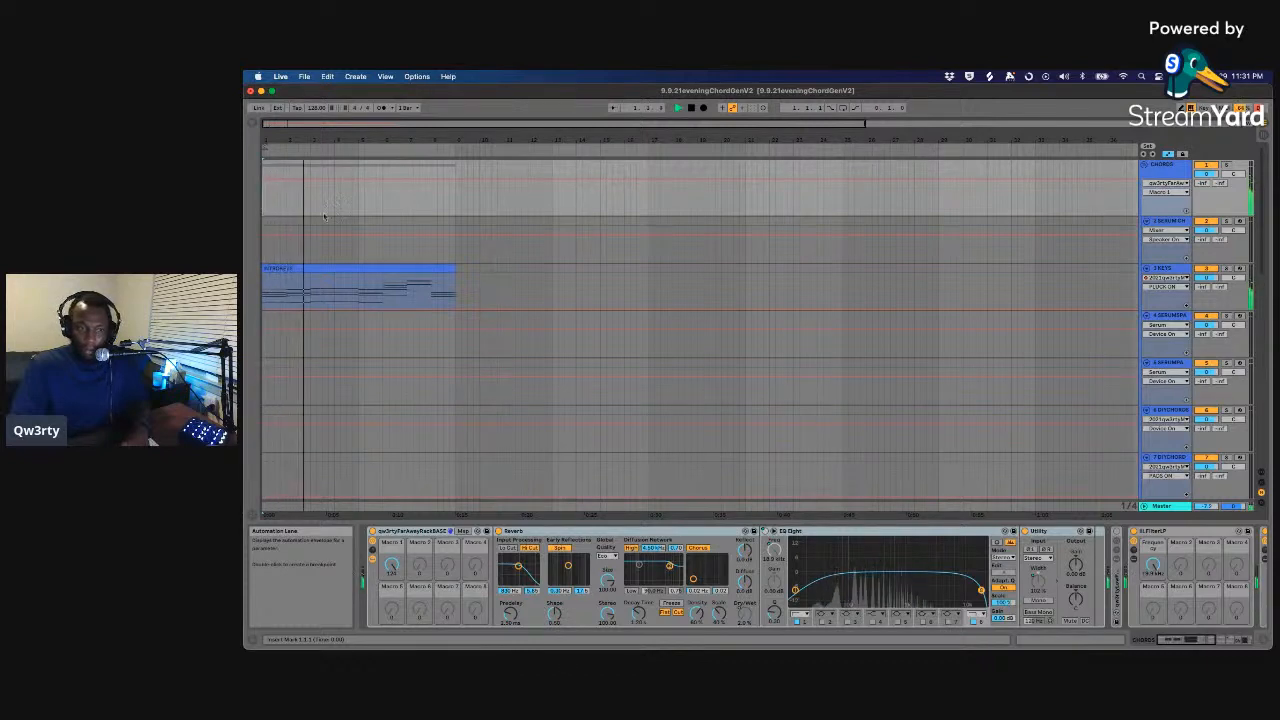
scroll(323, 216, "down", 10)
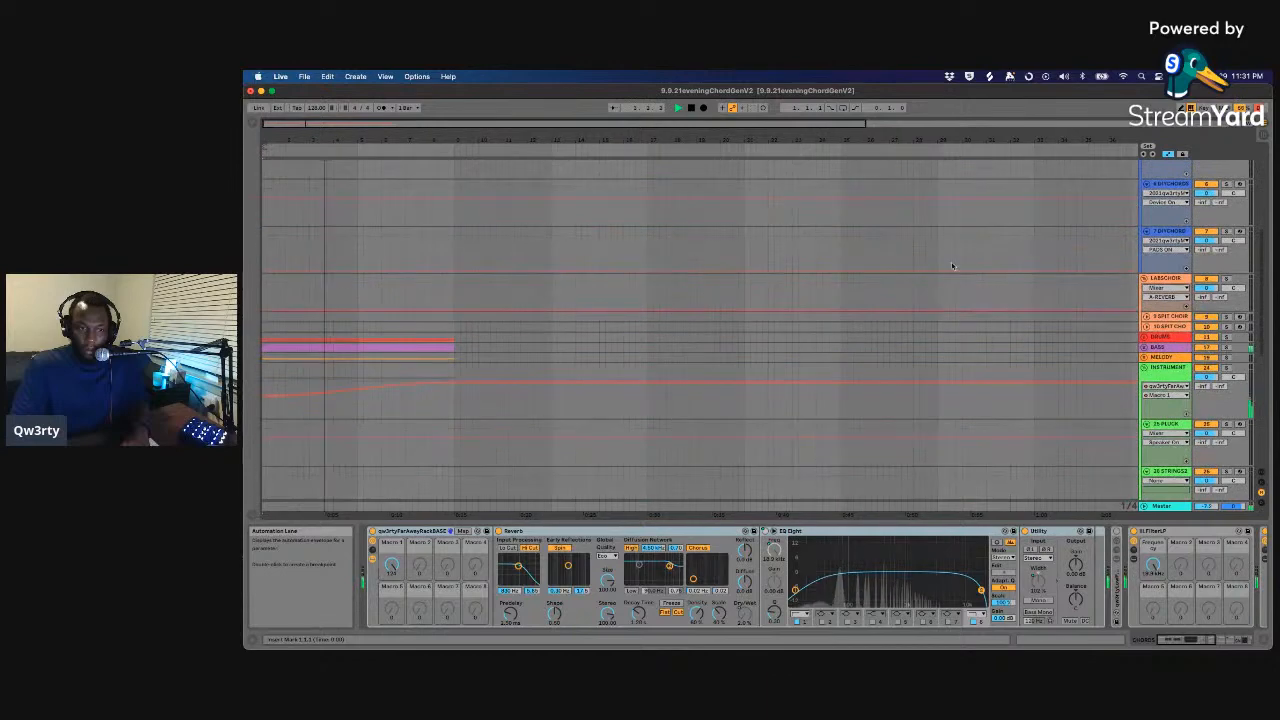
scroll(357, 252, "down", 5)
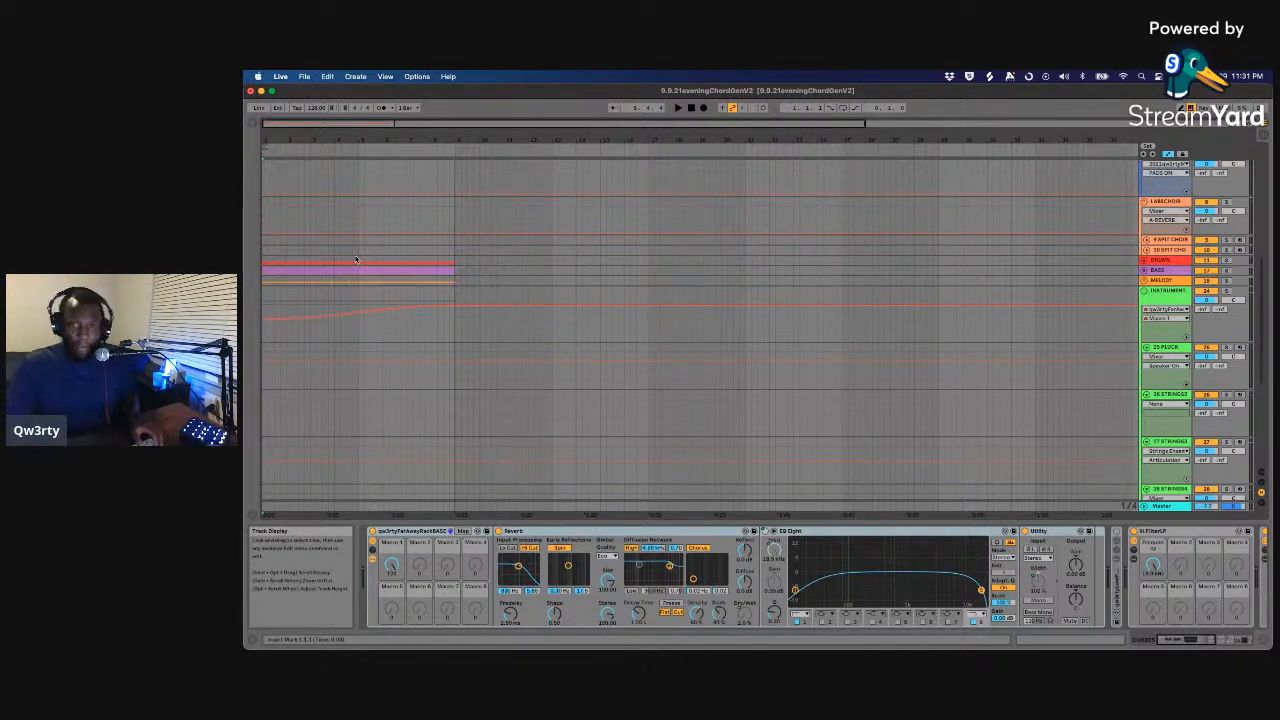
- Return to the Session View and look over the scenes' clips across the INSTRUMENT group's tracks and back to the CHORDS group
key("Tab")
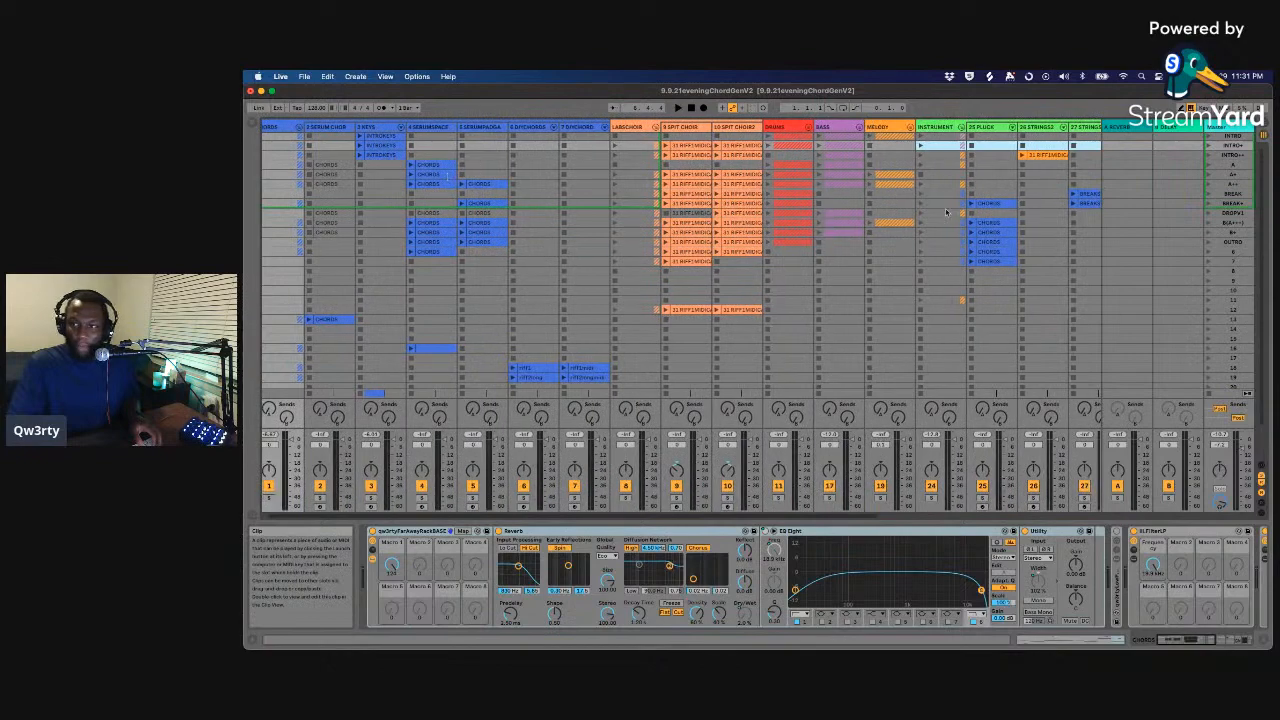
scroll(946, 211, "right", 7)
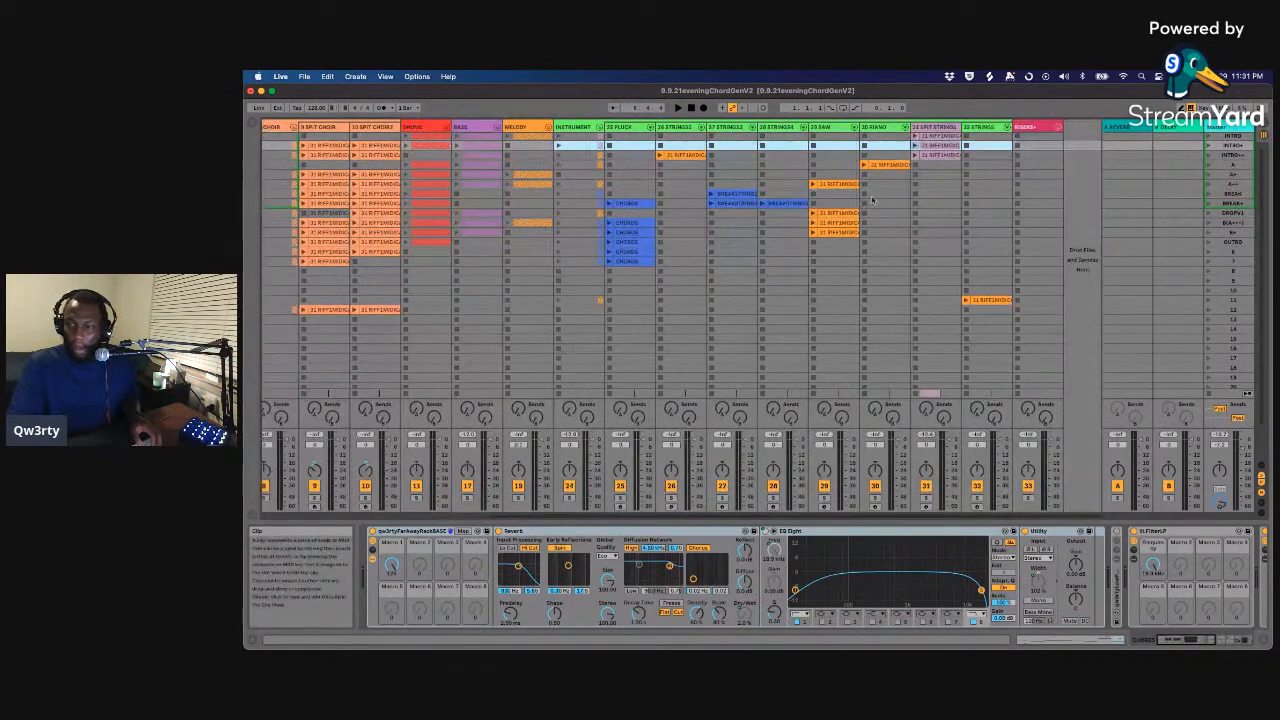
scroll(910, 182, "left", 1)
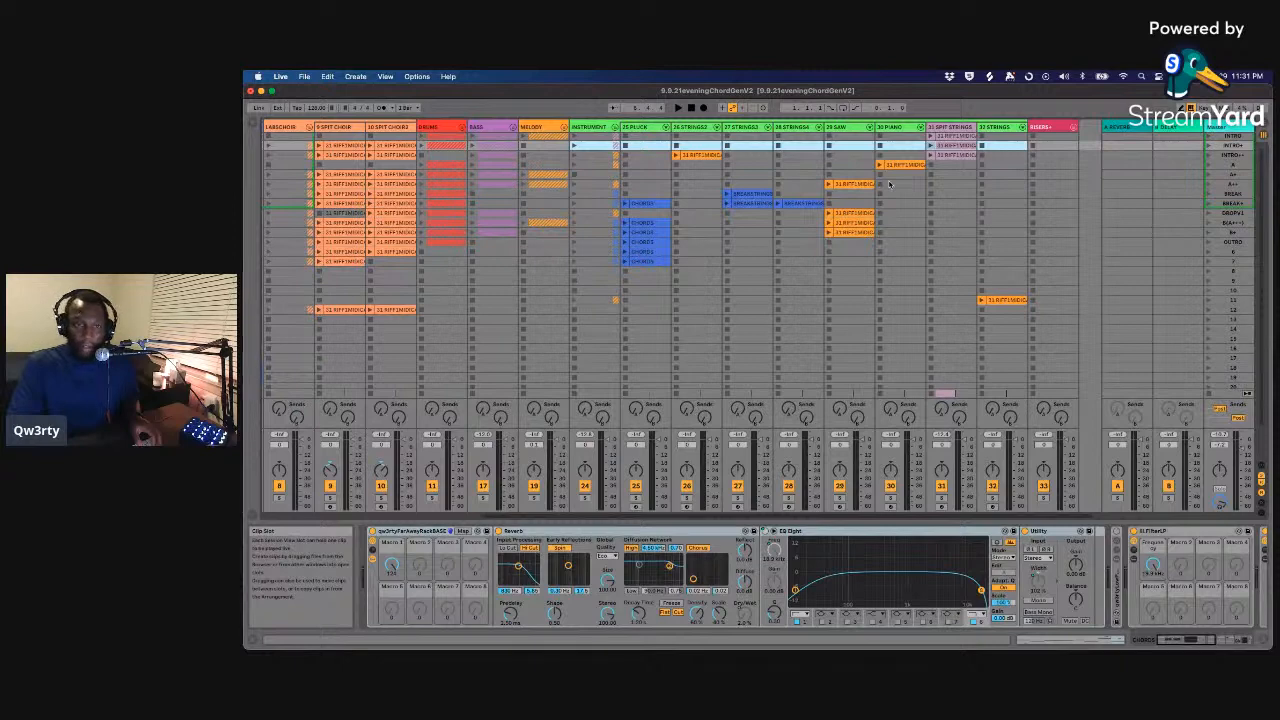
scroll(890, 183, "left", 5)
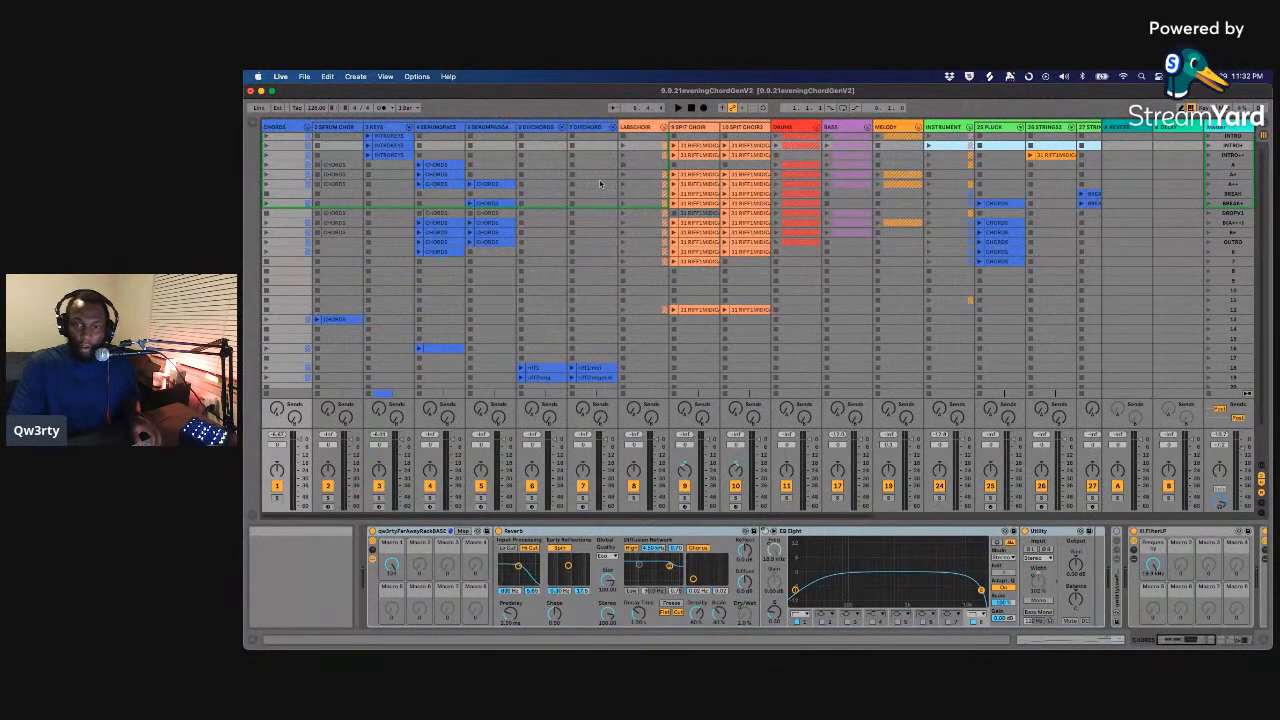